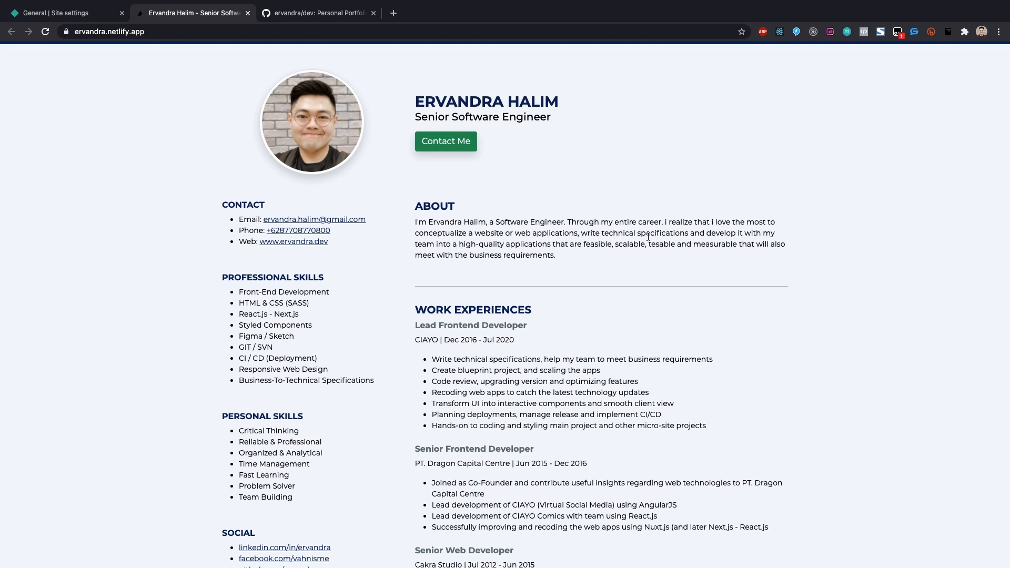
Step: Scroll the CV and highlight the name, job title, About paragraph and work experience entries
scroll(648, 235, down, 2)
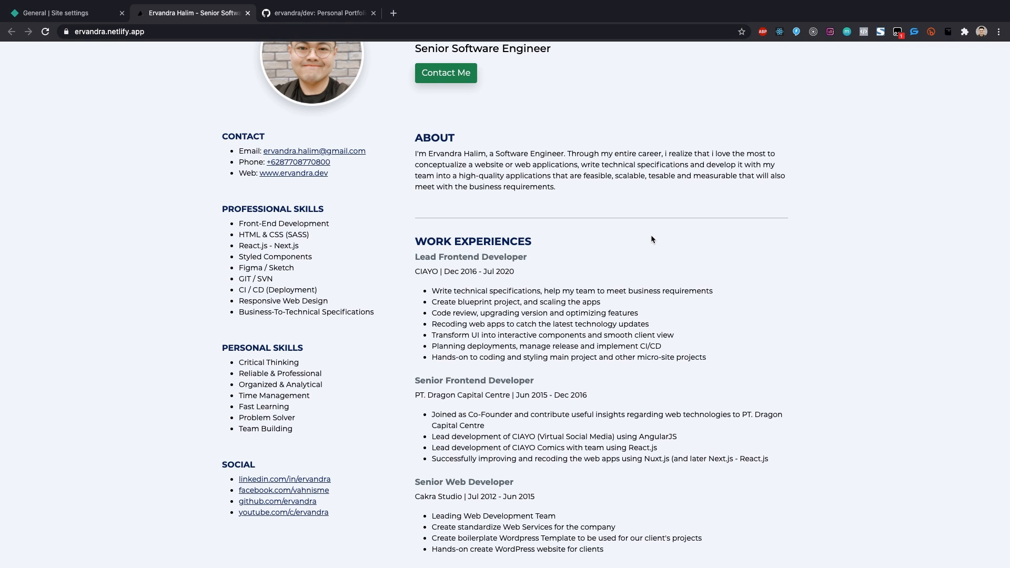
scroll(650, 236, up, 2)
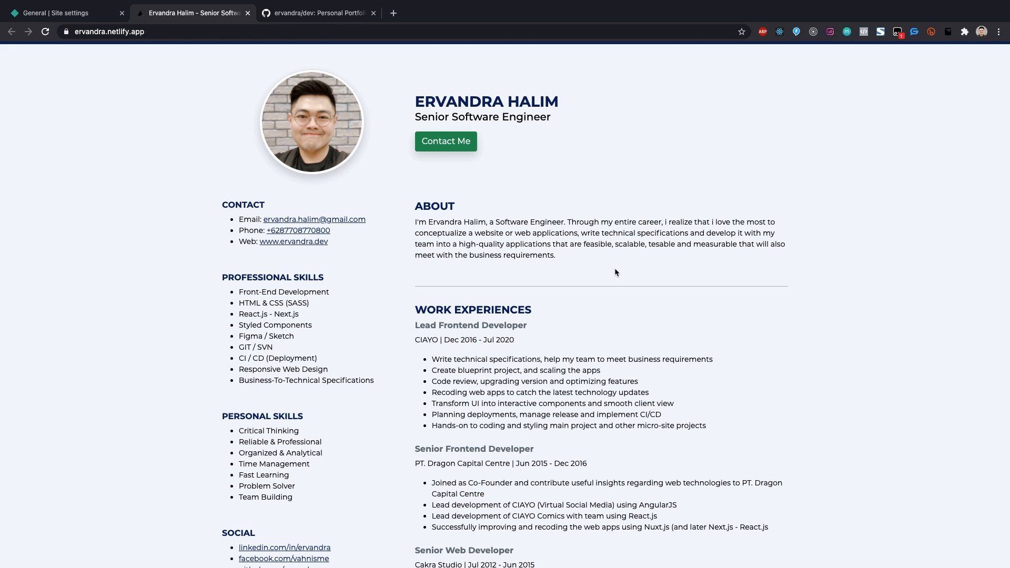
scroll(616, 272, down, 5)
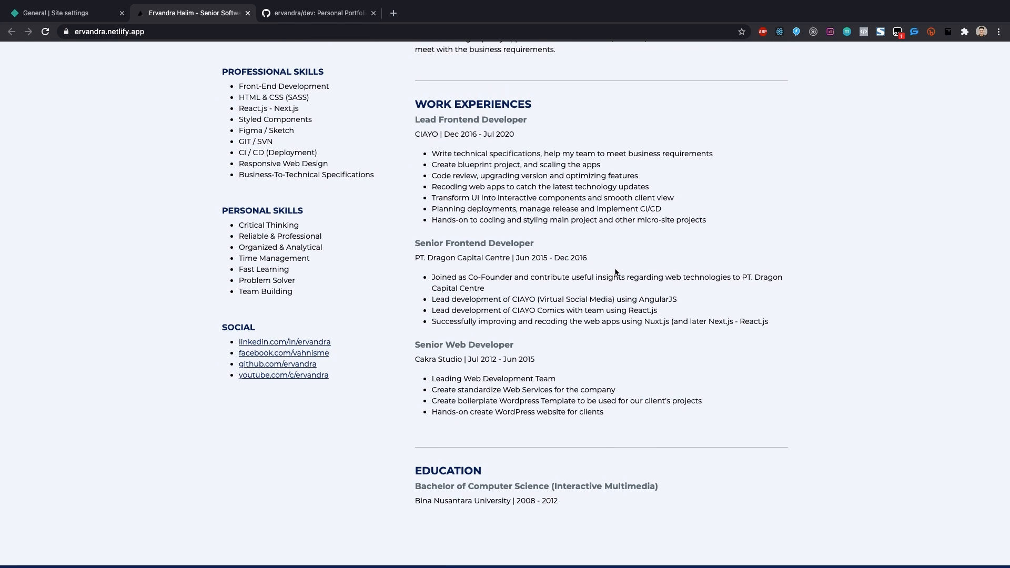
scroll(616, 271, up, 5)
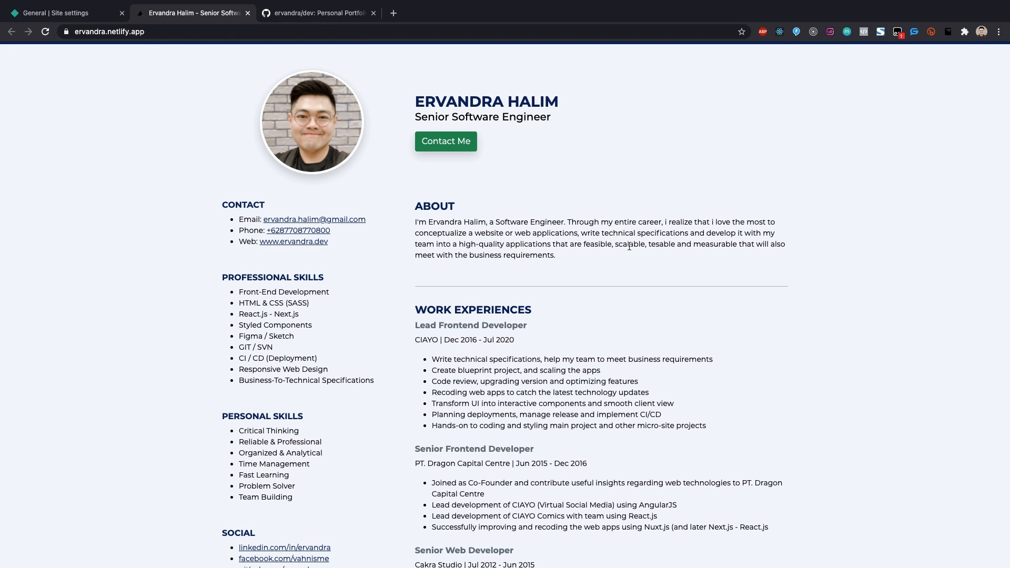
scroll(630, 246, down, 5)
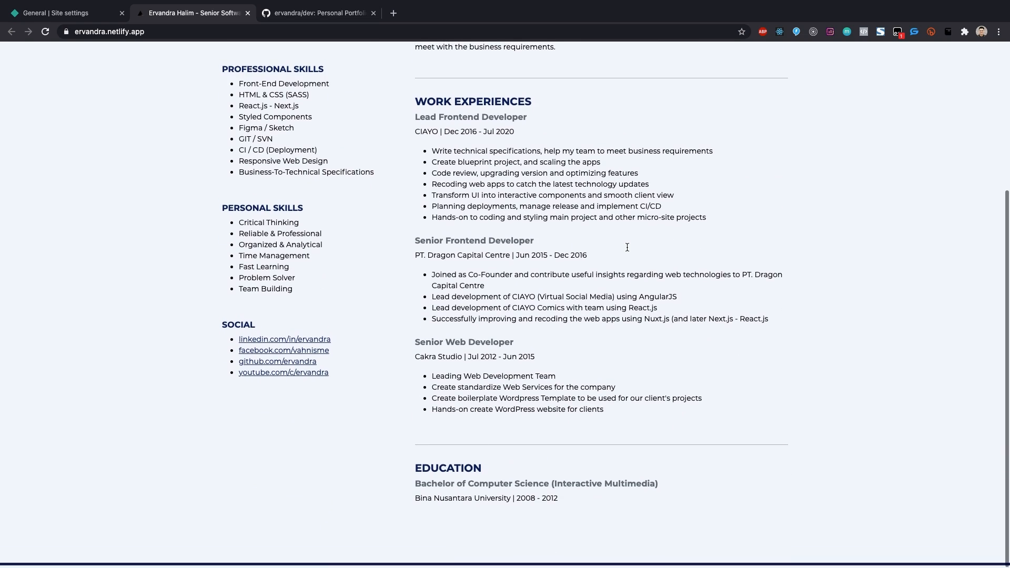
scroll(628, 251, up, 5)
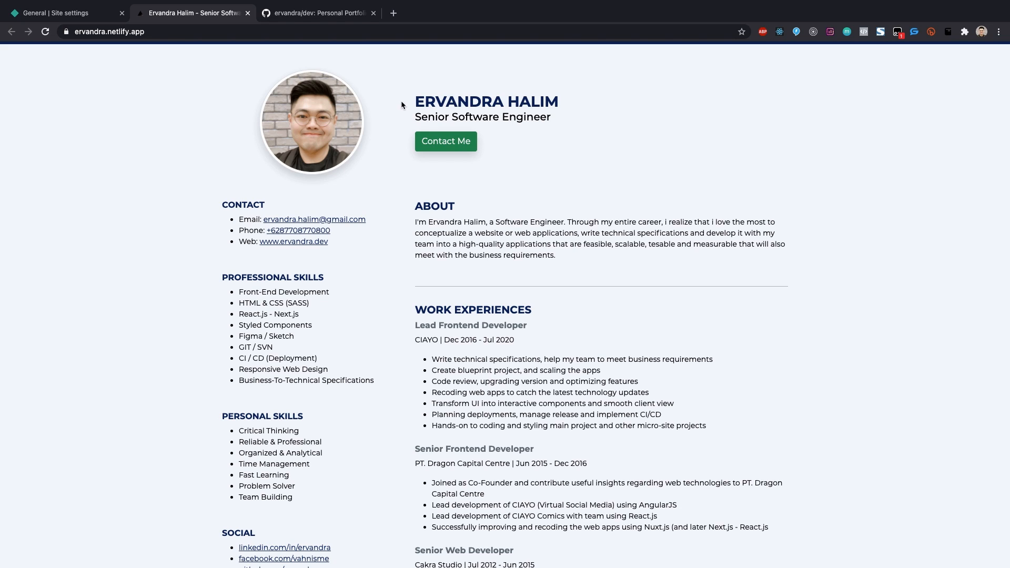
triple_click(441, 101)
click(590, 115)
drag(415, 117, 562, 123)
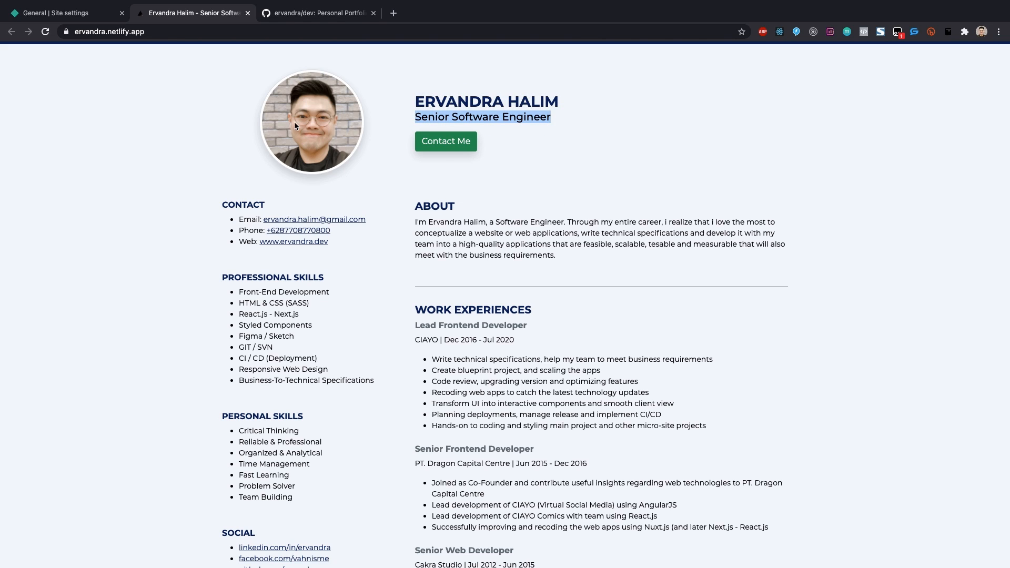
drag(415, 222, 599, 257)
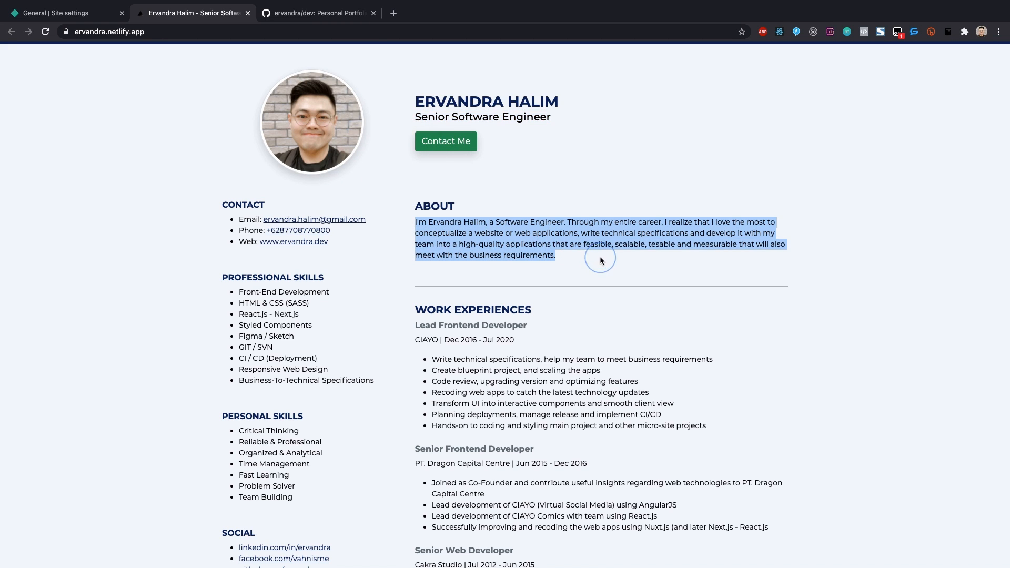
scroll(600, 257, down, 3)
drag(415, 175, 564, 190)
click(564, 191)
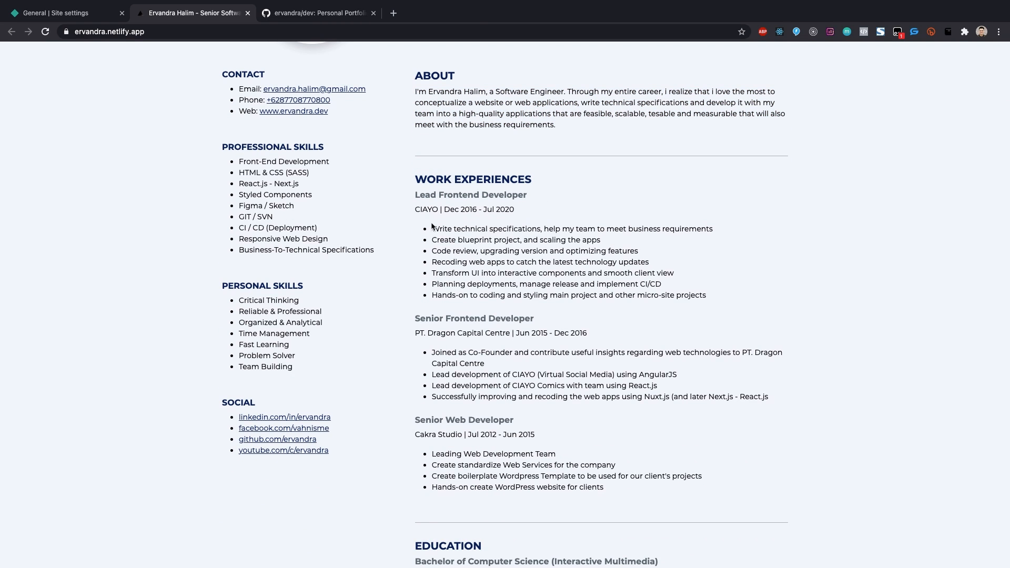
drag(432, 226, 767, 397)
Step: Highlight the sidebar's Contact lines, Professional Skills, Personal Skills and Social links in turn
scroll(779, 413, down, 3)
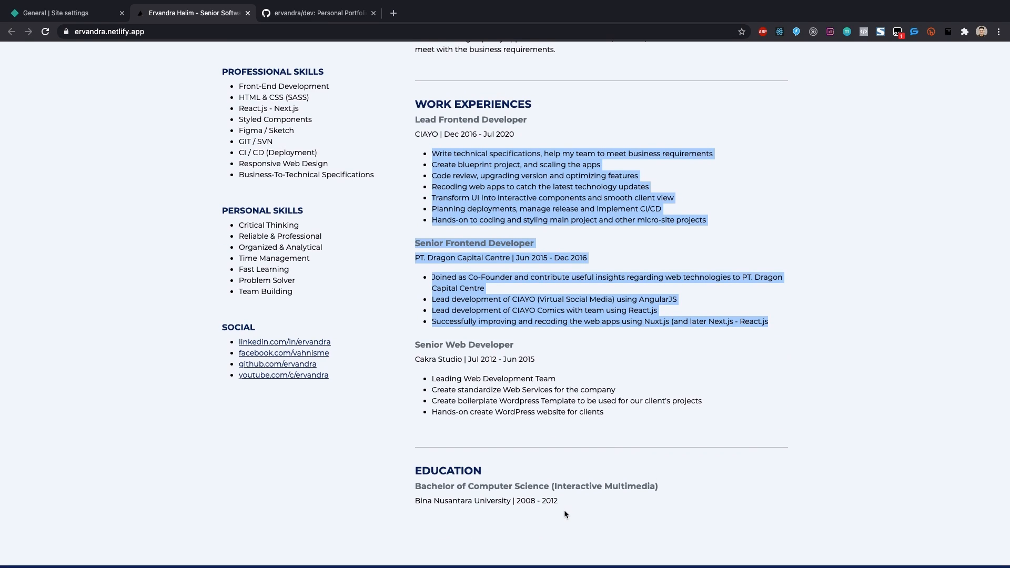
scroll(559, 509, up, 4)
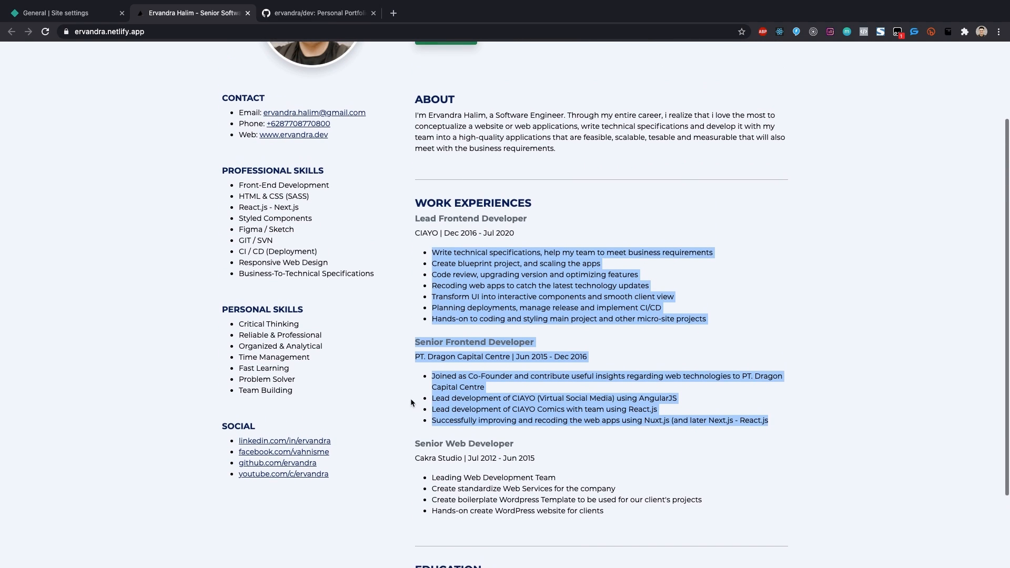
scroll(412, 403, up, 1)
drag(206, 114, 367, 154)
click(367, 154)
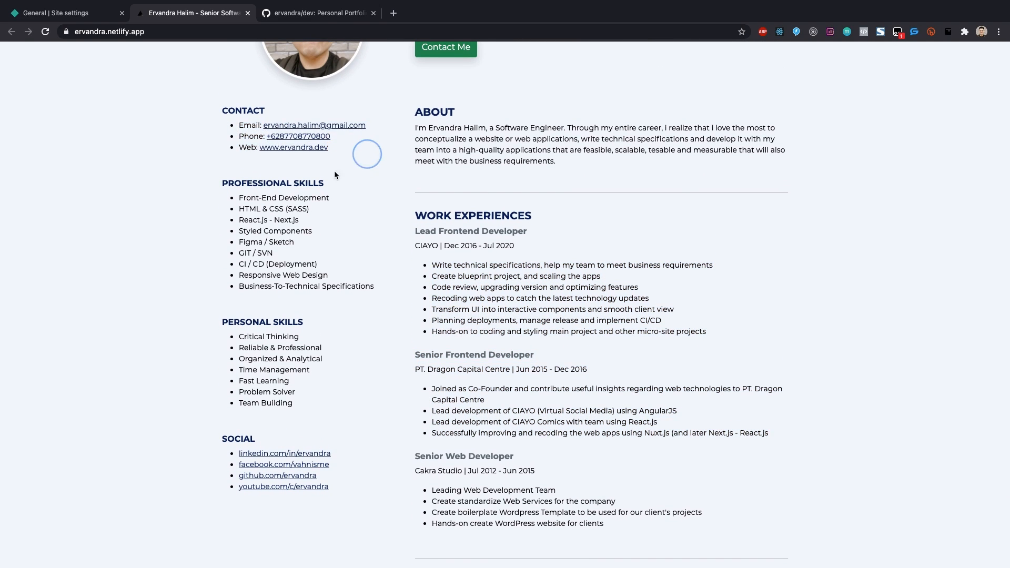
drag(204, 188, 392, 298)
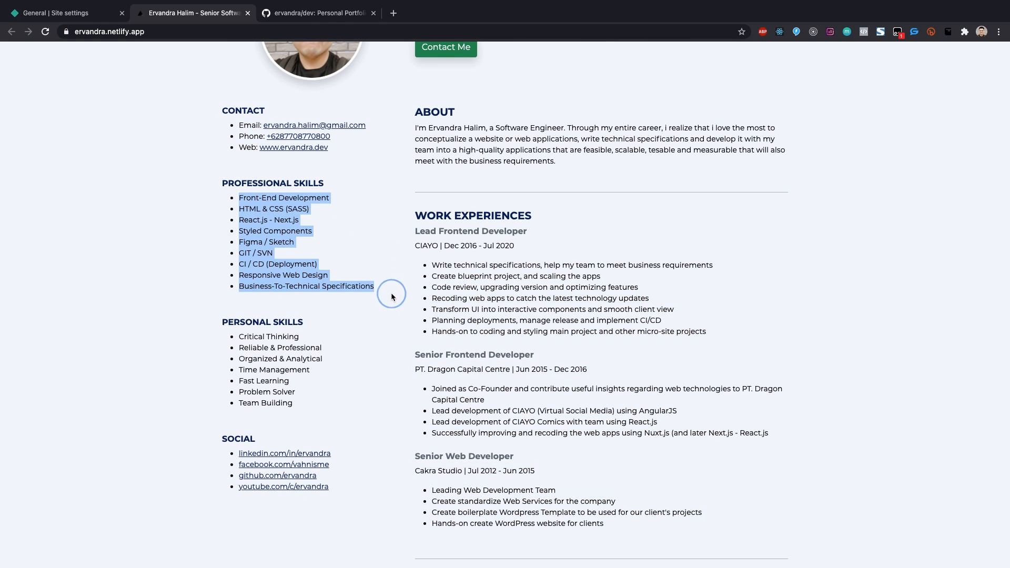
click(392, 297)
drag(218, 327, 333, 412)
click(336, 415)
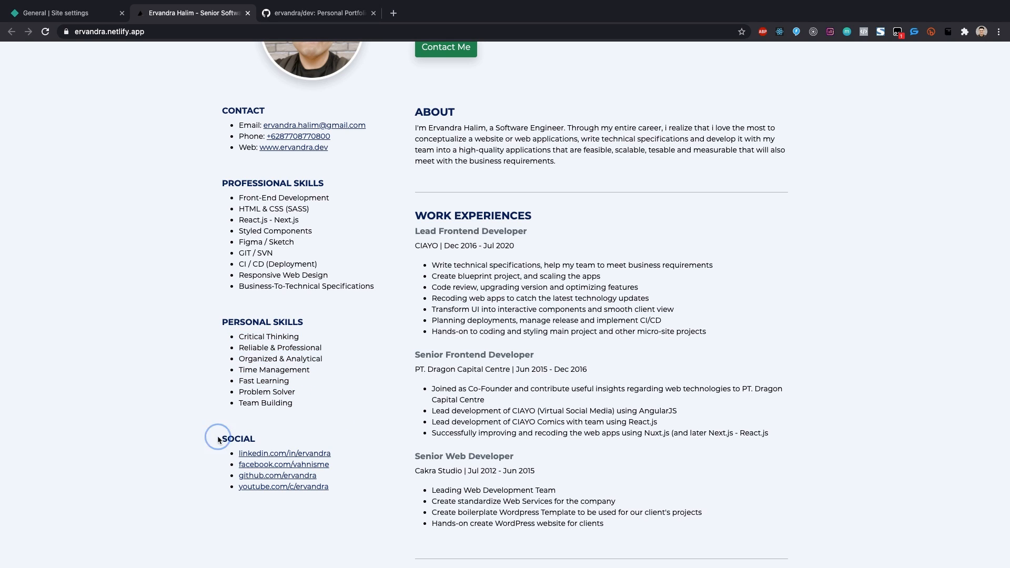
drag(218, 440, 367, 507)
click(378, 510)
scroll(386, 502, up, 3)
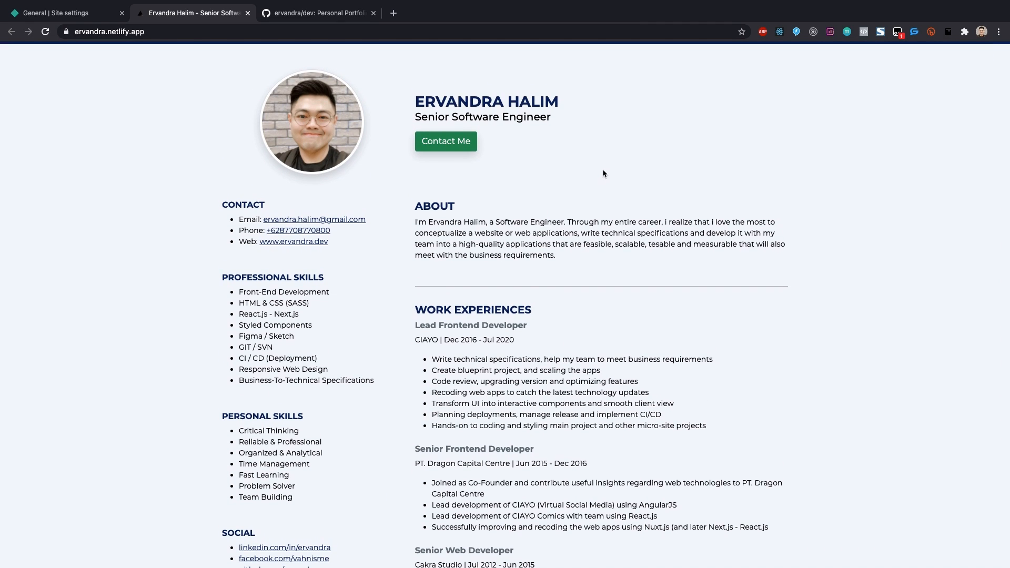
Step: Print the CV page to a two-page PDF, overwriting the earlier copy in FireShot
right_click(574, 106)
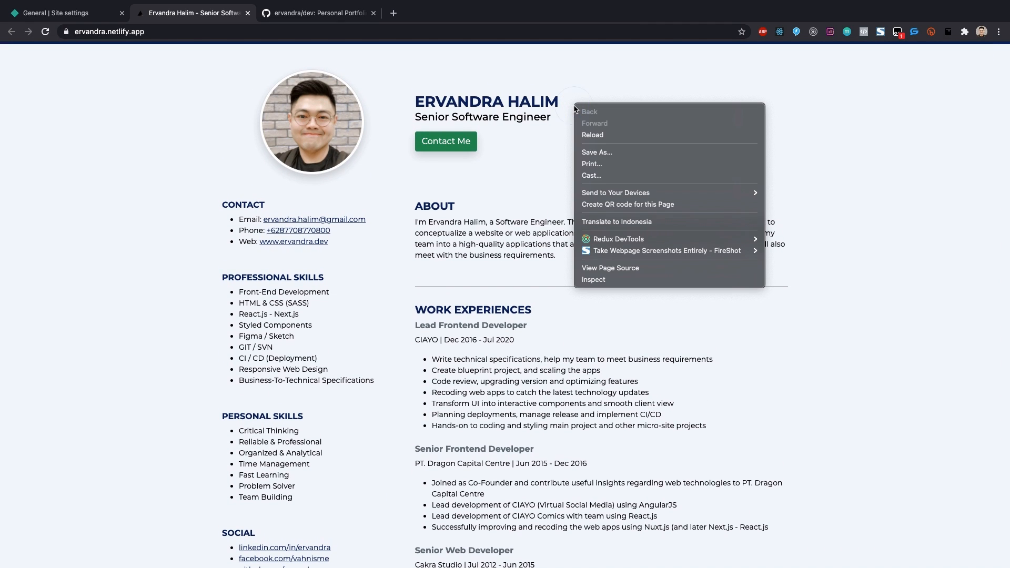
click(456, 90)
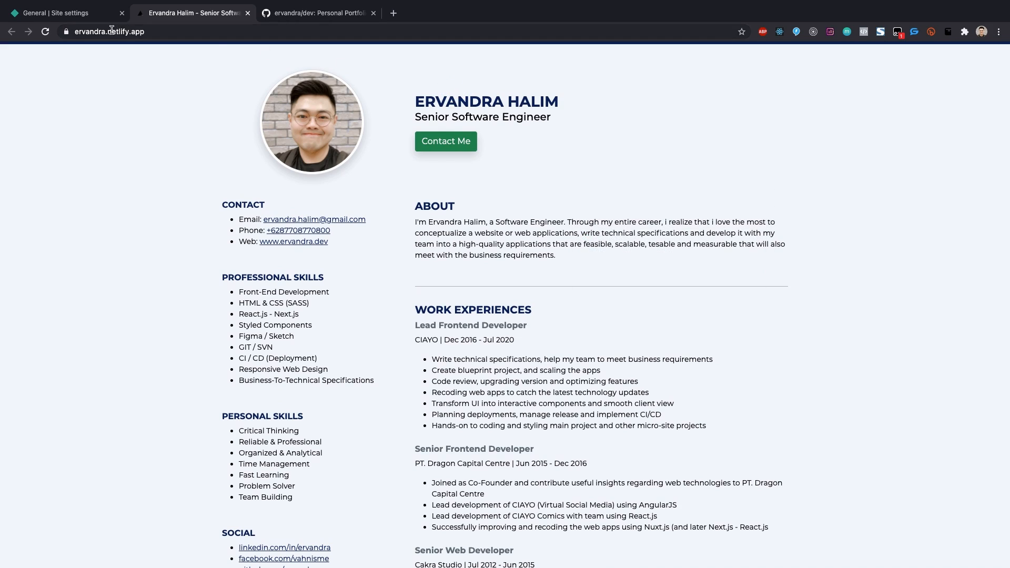
click(218, 34)
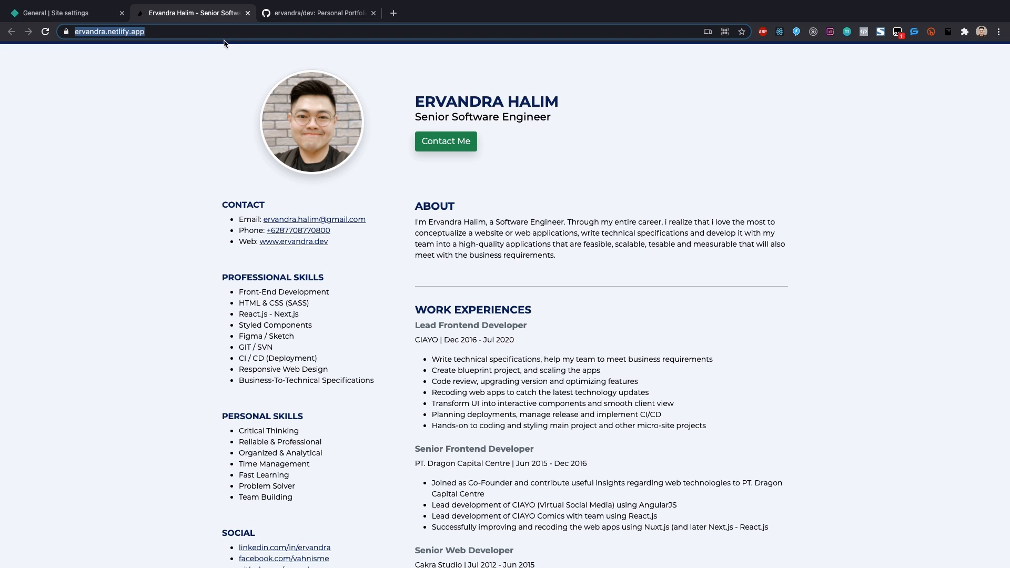
right_click(582, 129)
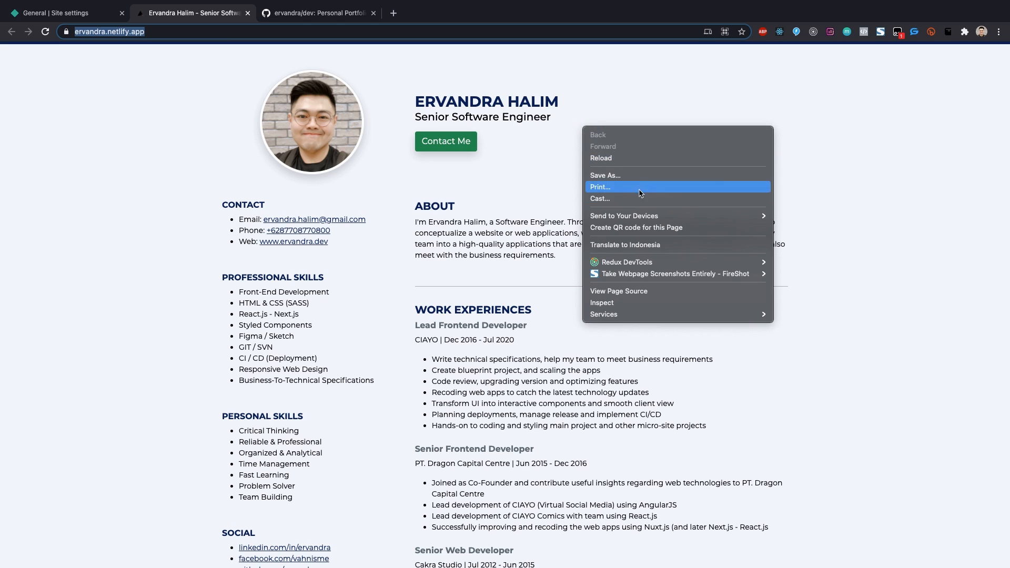
click(639, 187)
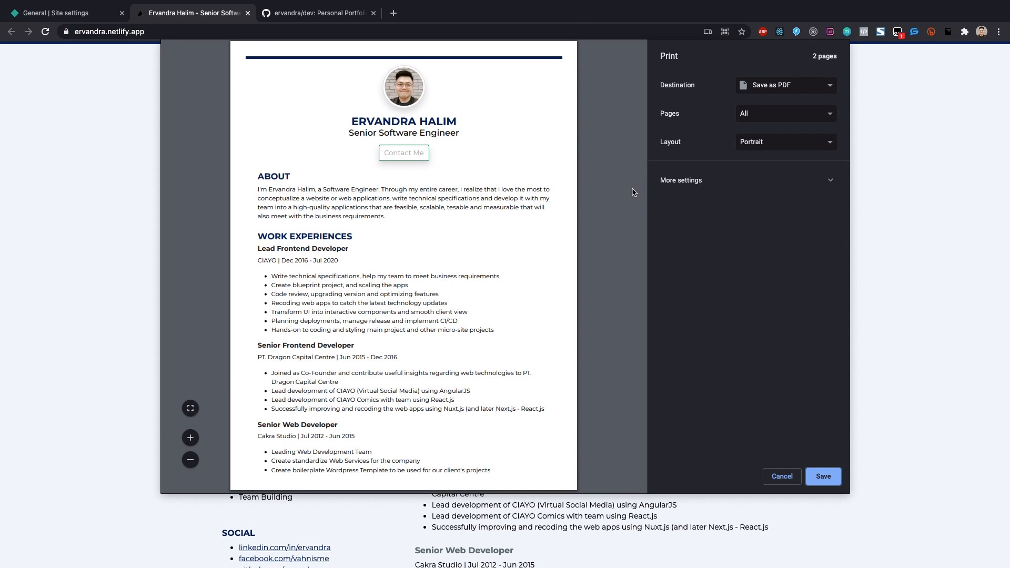
scroll(458, 185, down, 5)
scroll(459, 185, down, 4)
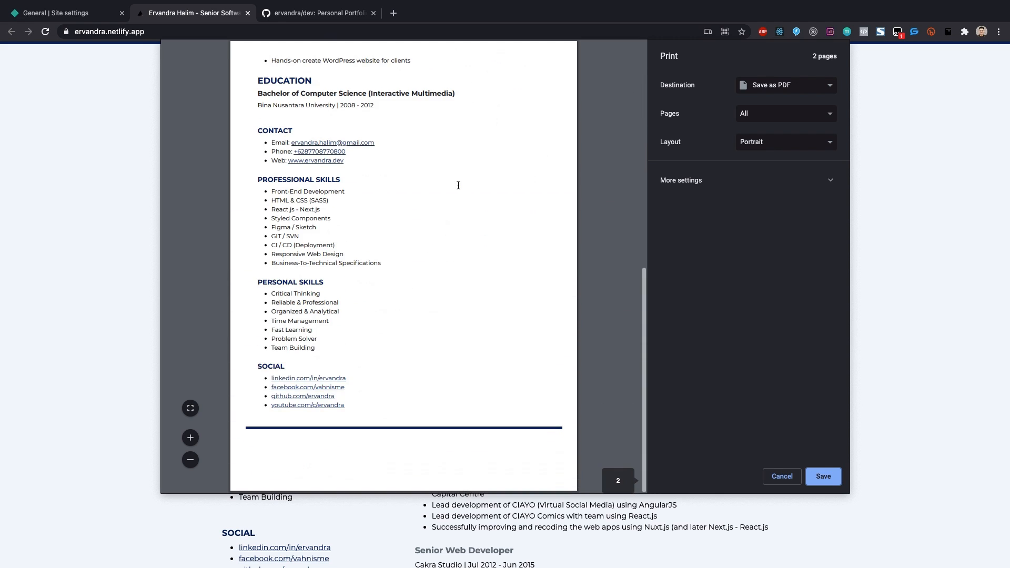
scroll(458, 185, up, 9)
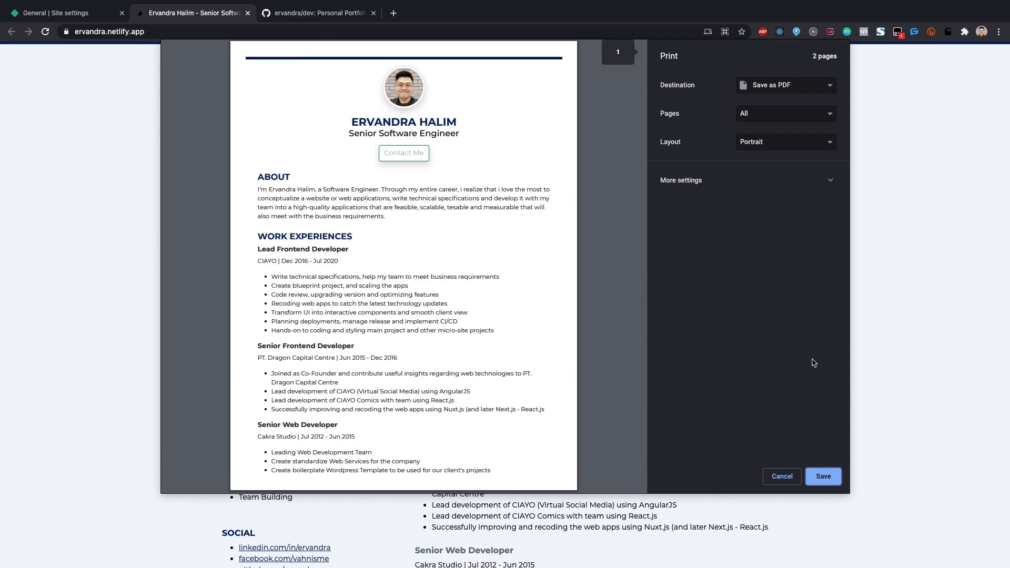
click(822, 476)
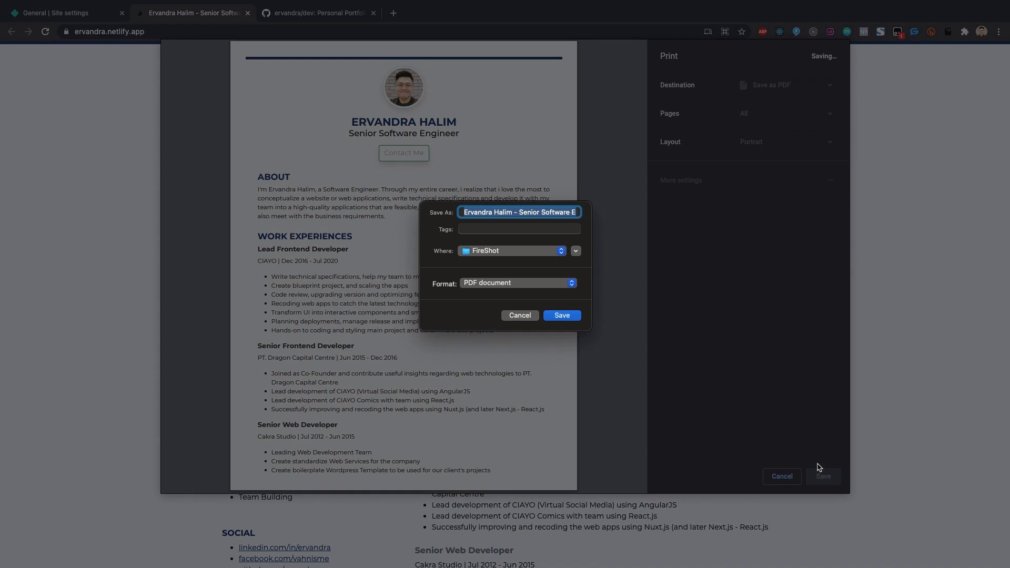
click(559, 316)
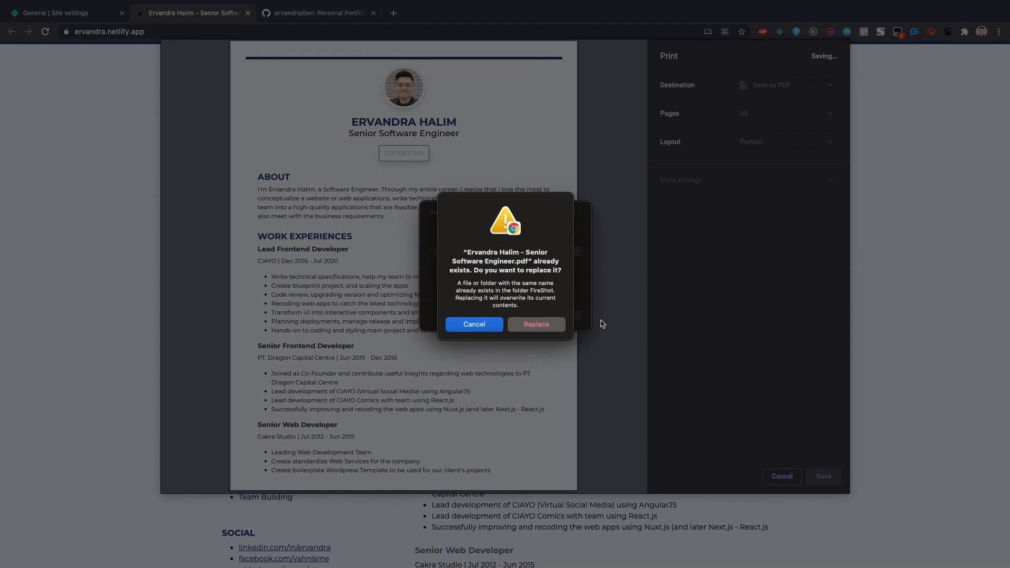
click(549, 325)
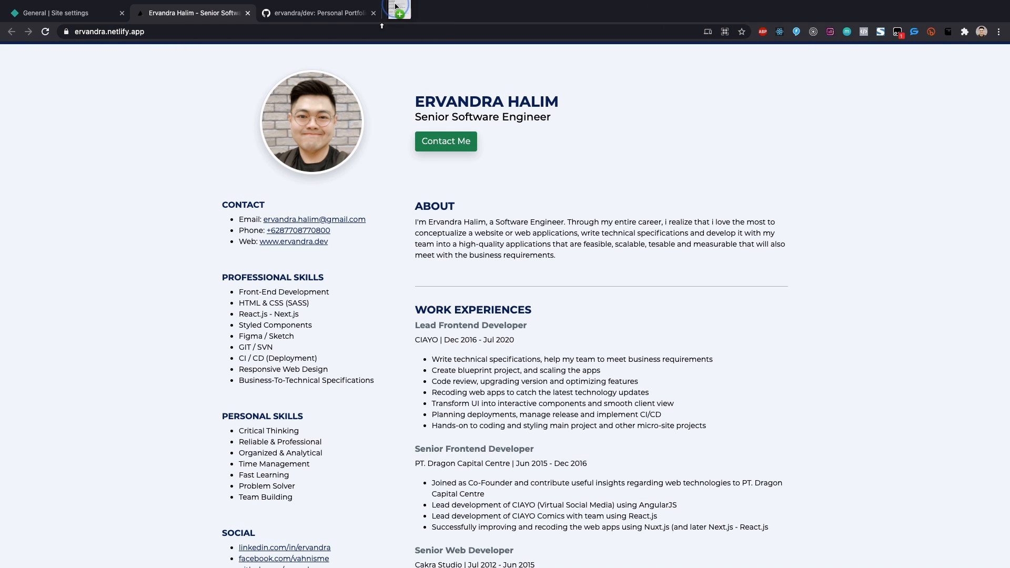
Step: Scroll through the saved résumé PDF to check both pages
scroll(537, 217, down, 15)
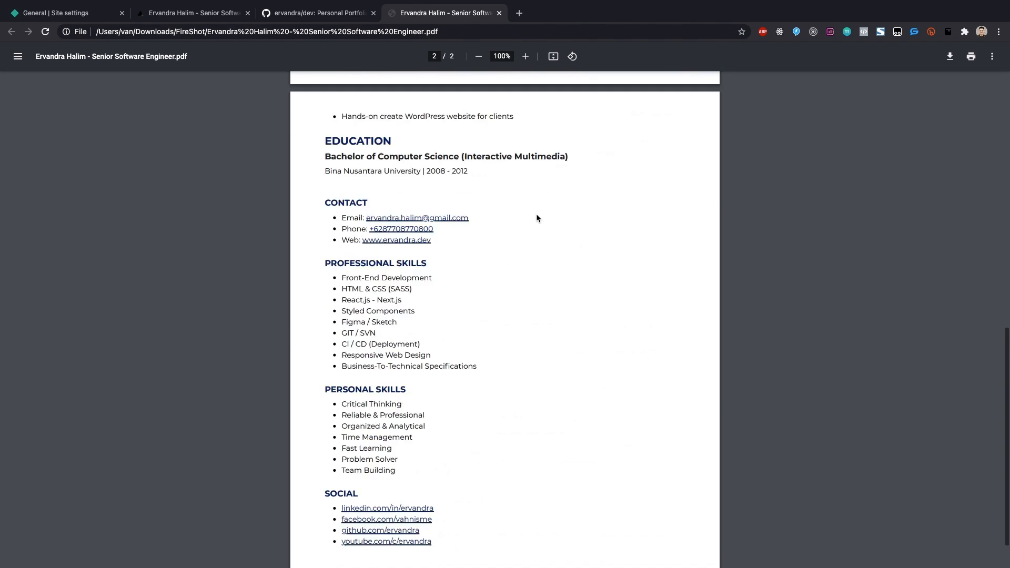
scroll(535, 214, up, 15)
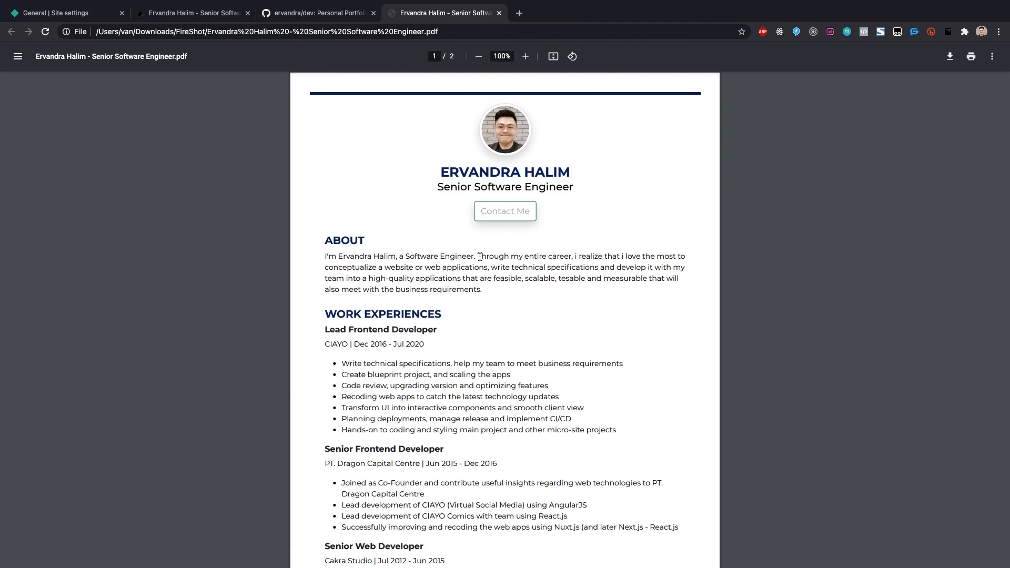
scroll(480, 257, down, 15)
scroll(478, 255, up, 15)
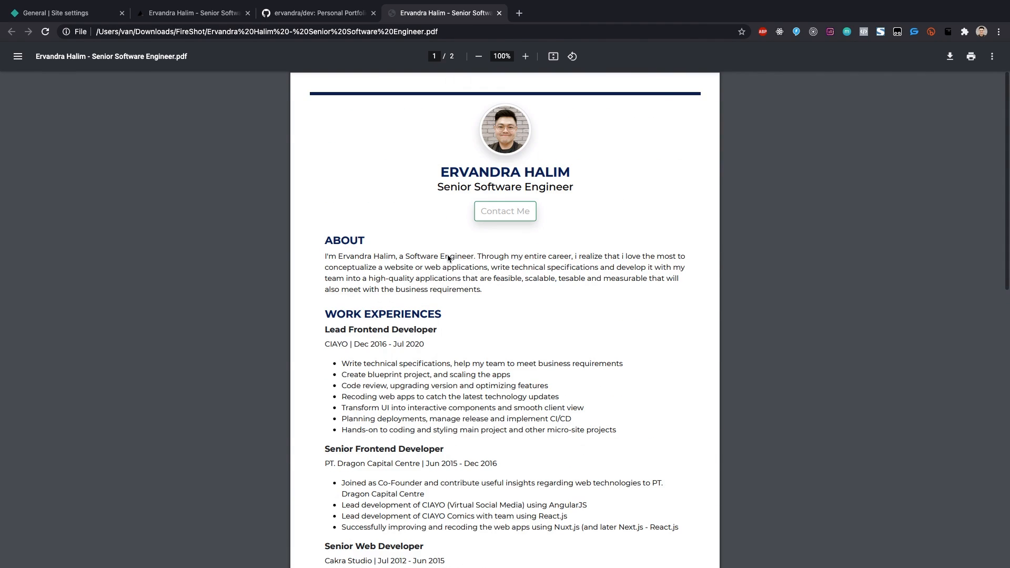
scroll(448, 257, down, 15)
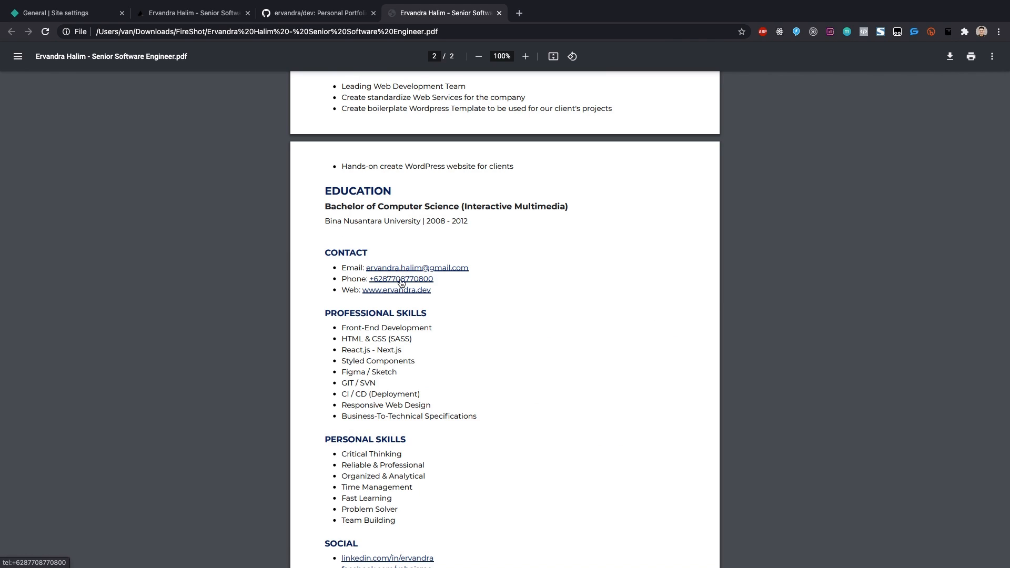
scroll(402, 291, down, 3)
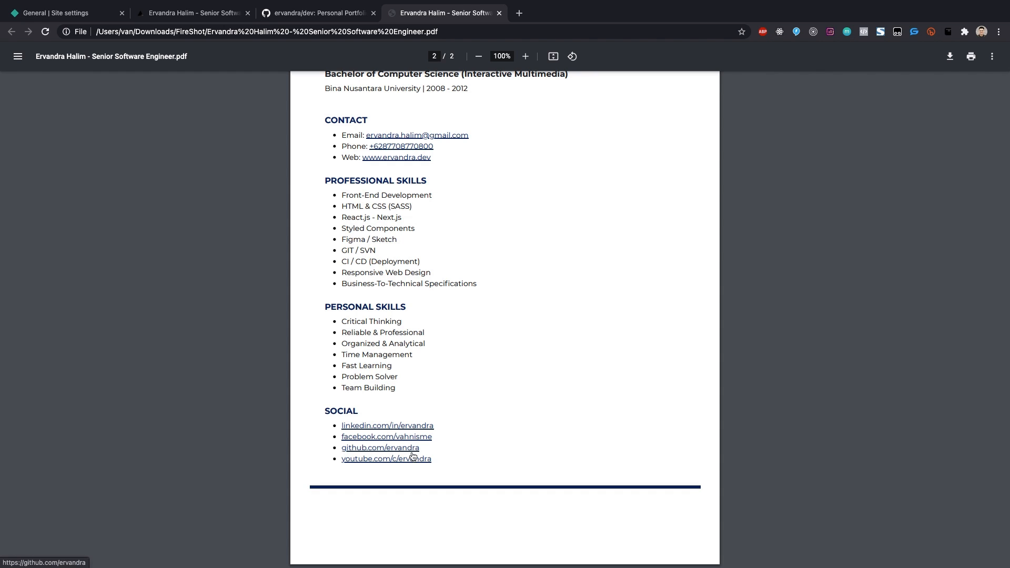
scroll(446, 389, up, 7)
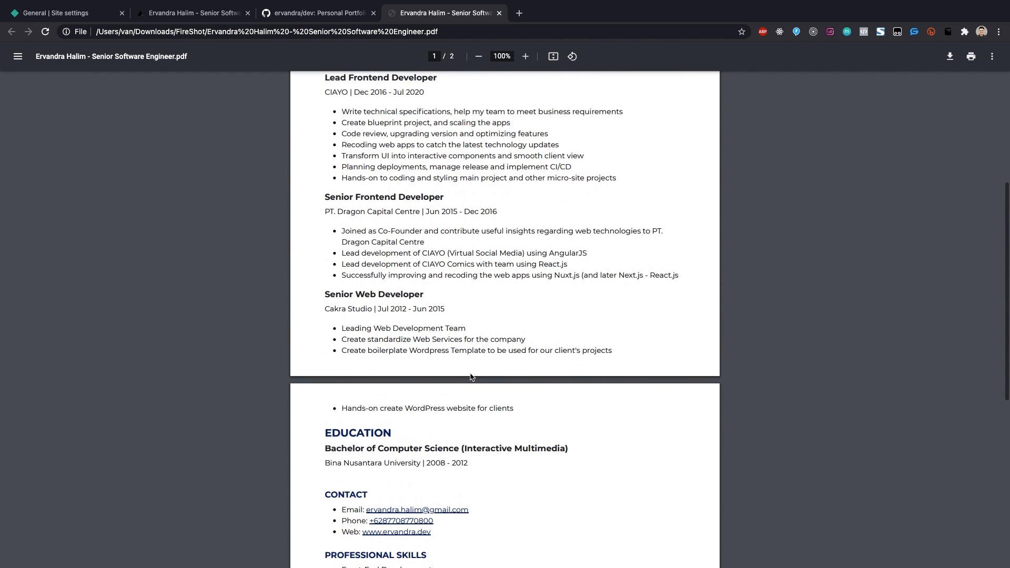
scroll(471, 377, up, 5)
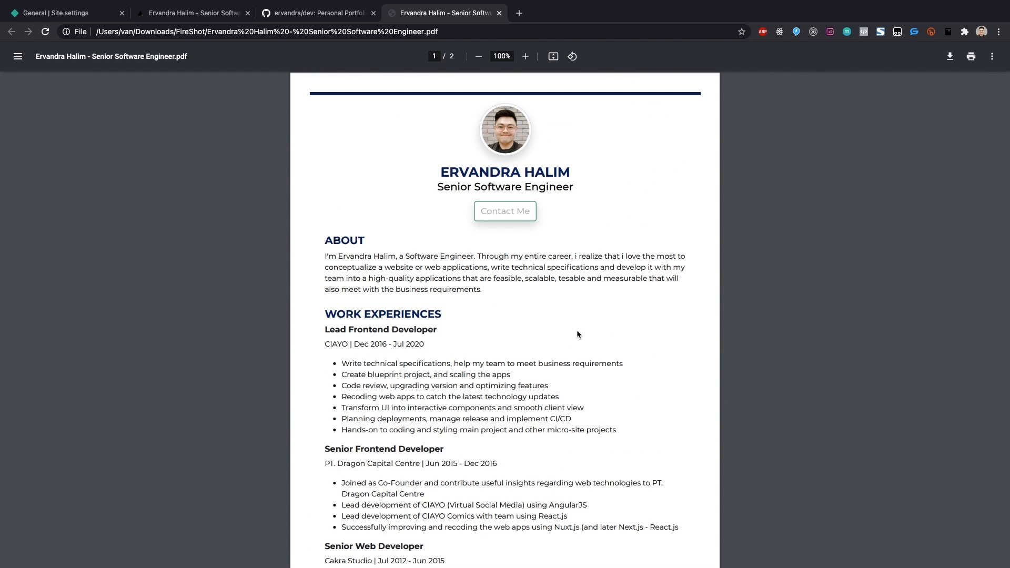
Step: Test the CV's Contact Me link and close the mail draft it opens
scroll(577, 334, down, 12)
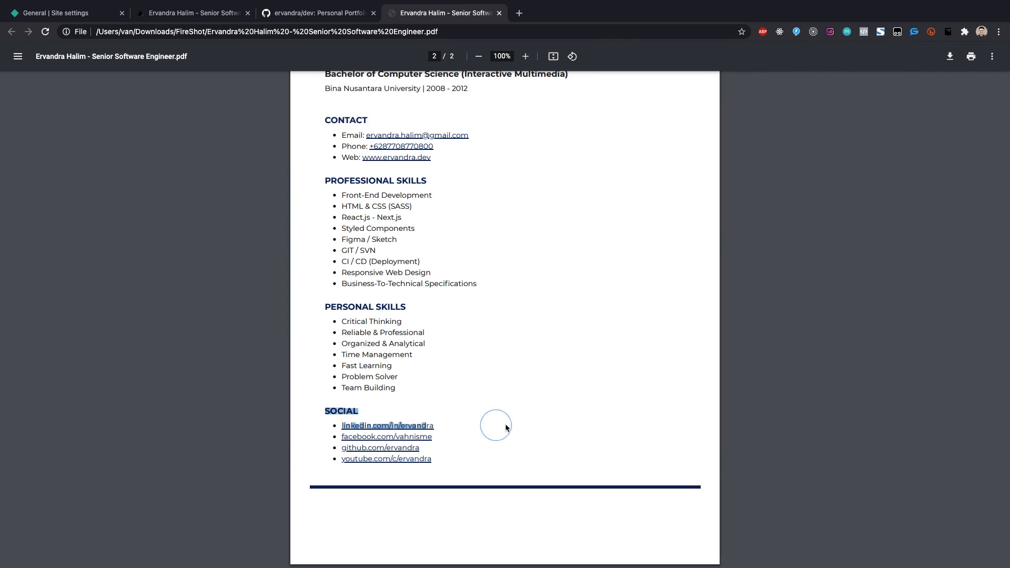
scroll(516, 421, up, 9)
scroll(516, 421, up, 3)
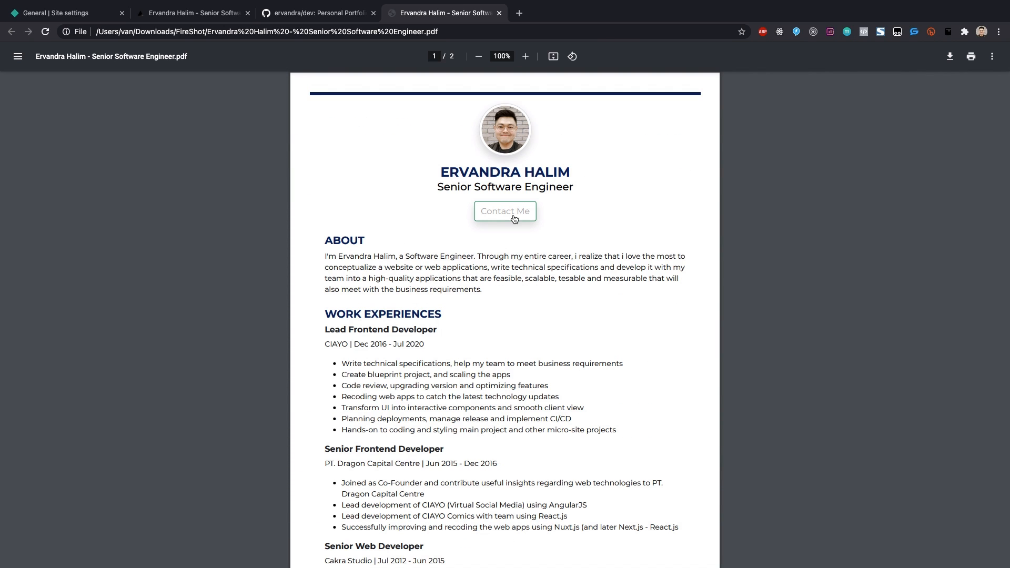
scroll(386, 287, down, 7)
scroll(474, 252, up, 7)
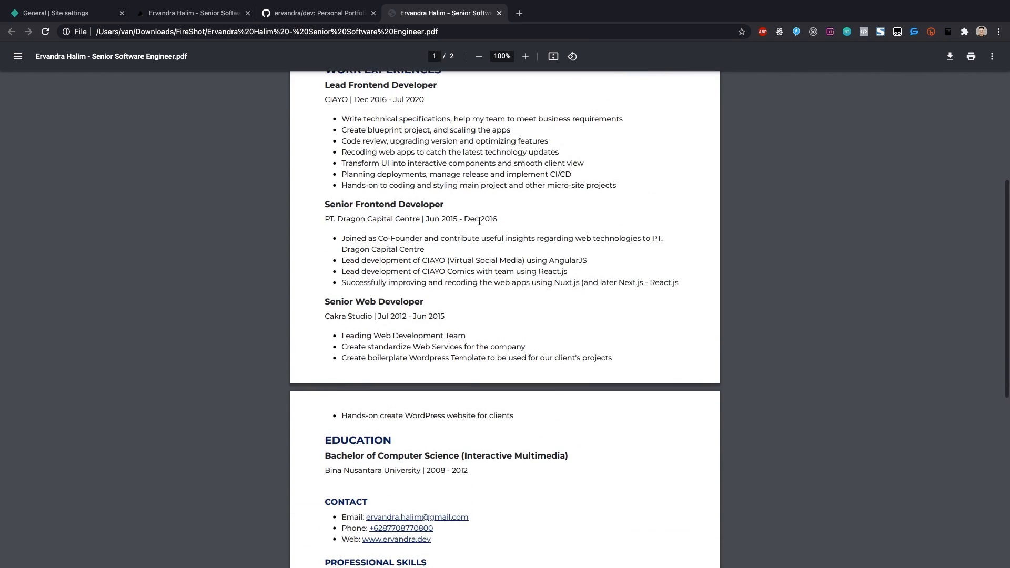
click(514, 216)
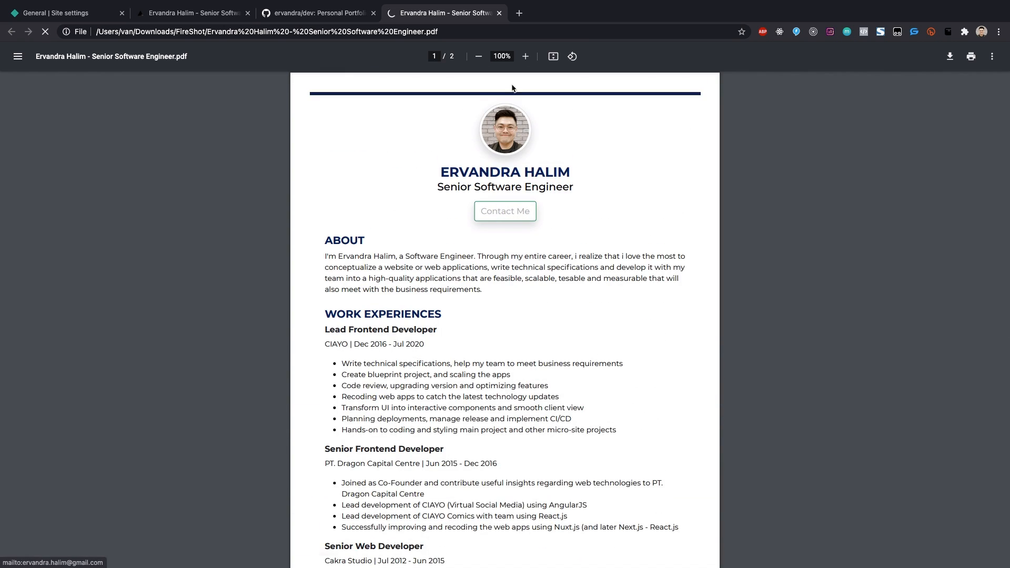
key(super+w)
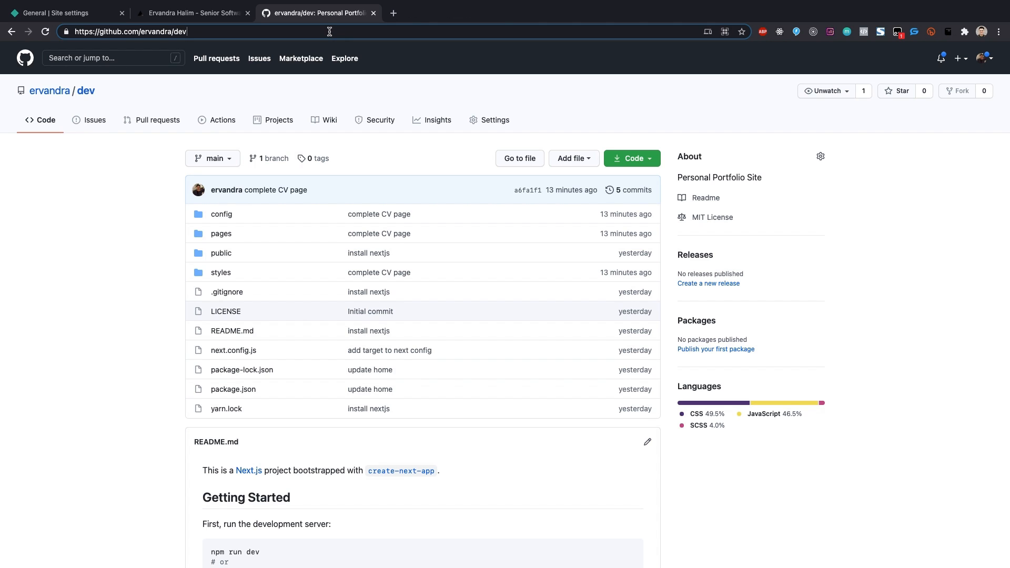
Step: Copy the ervandra/dev repository's web address and look over the repo page
click(174, 33)
key(super+c)
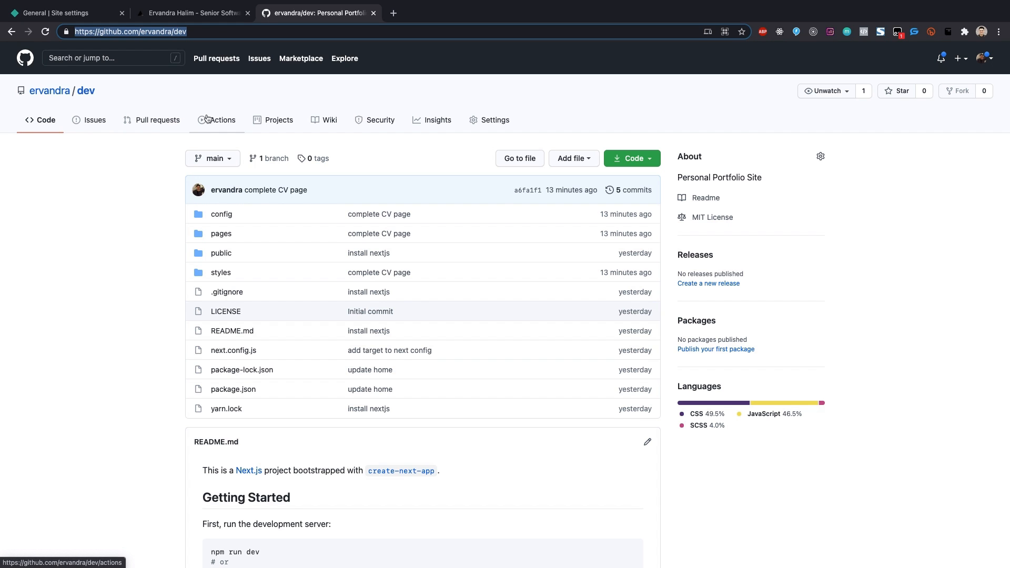
scroll(116, 226, down, 2)
scroll(116, 226, down, 2)
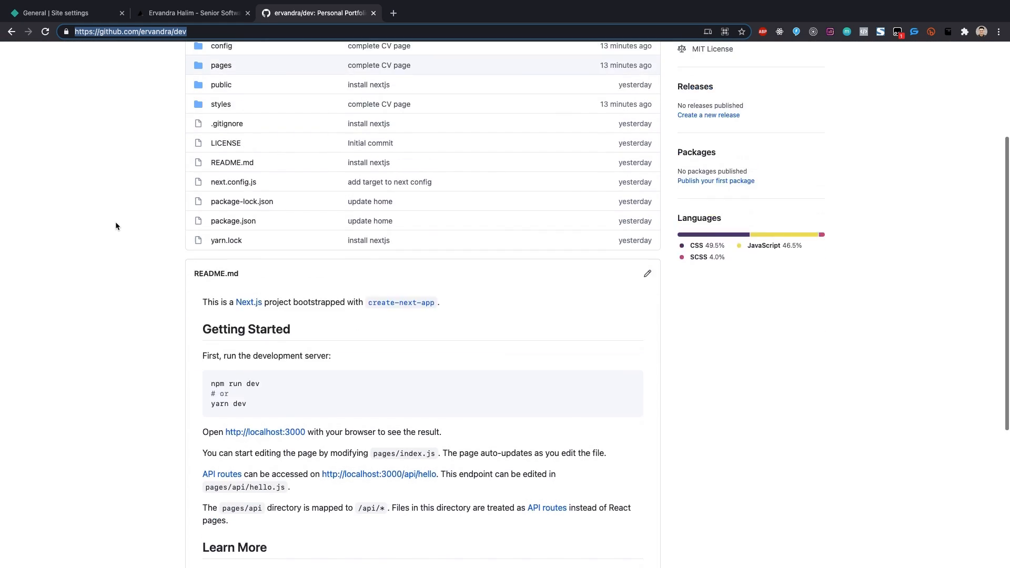
scroll(117, 226, up, 3)
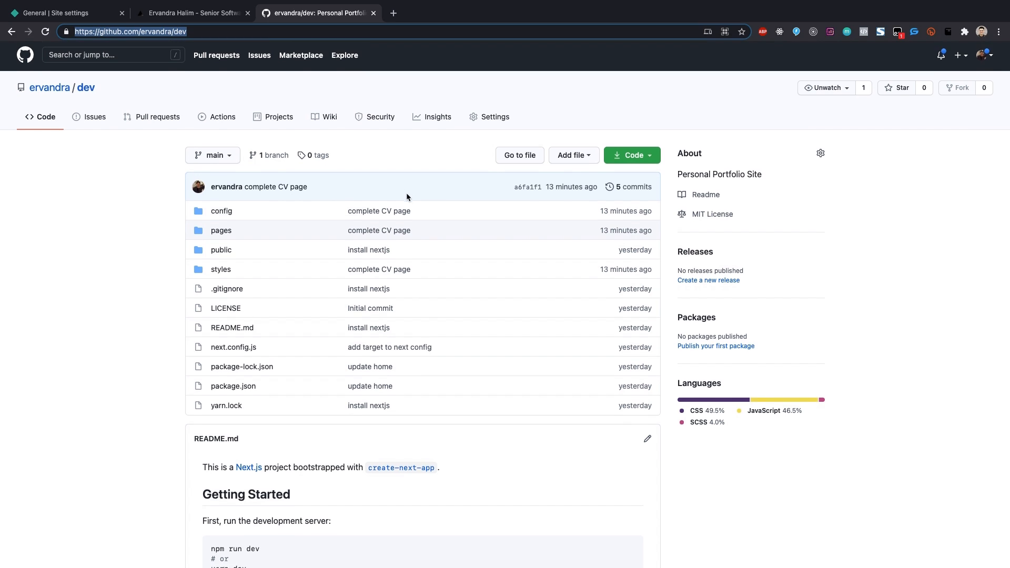
scroll(406, 196, down, 5)
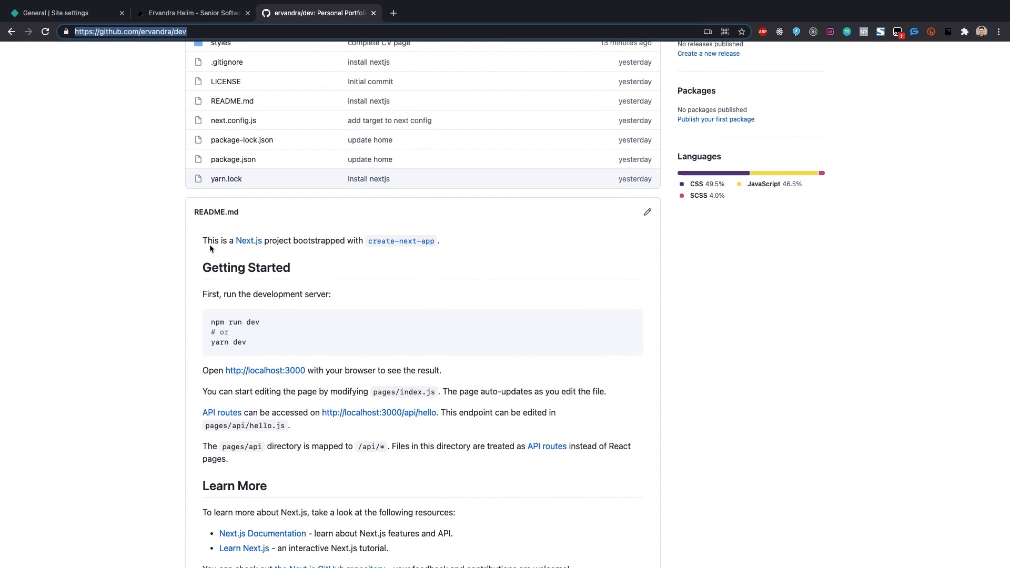
scroll(203, 240, down, 4)
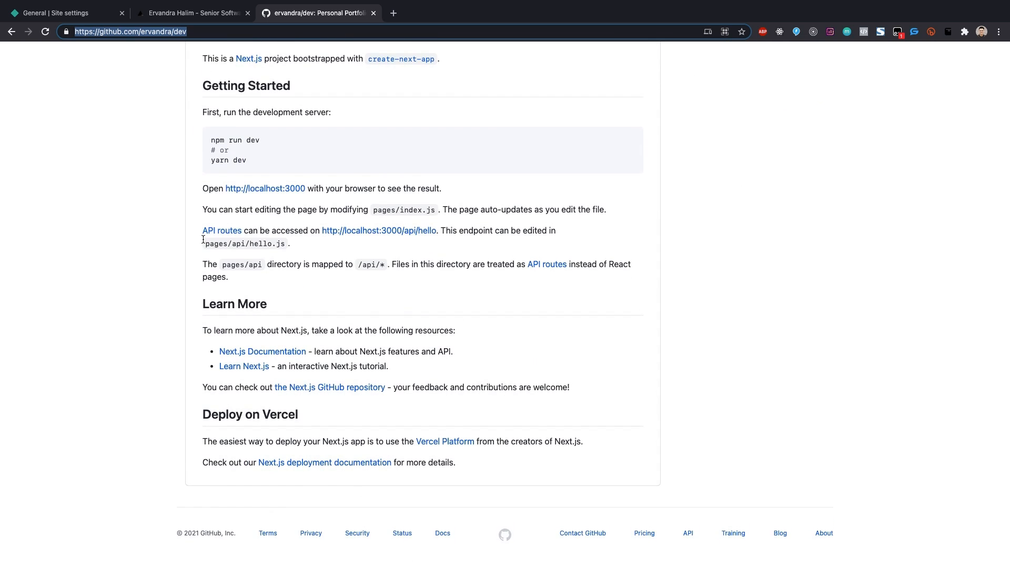
scroll(204, 241, up, 10)
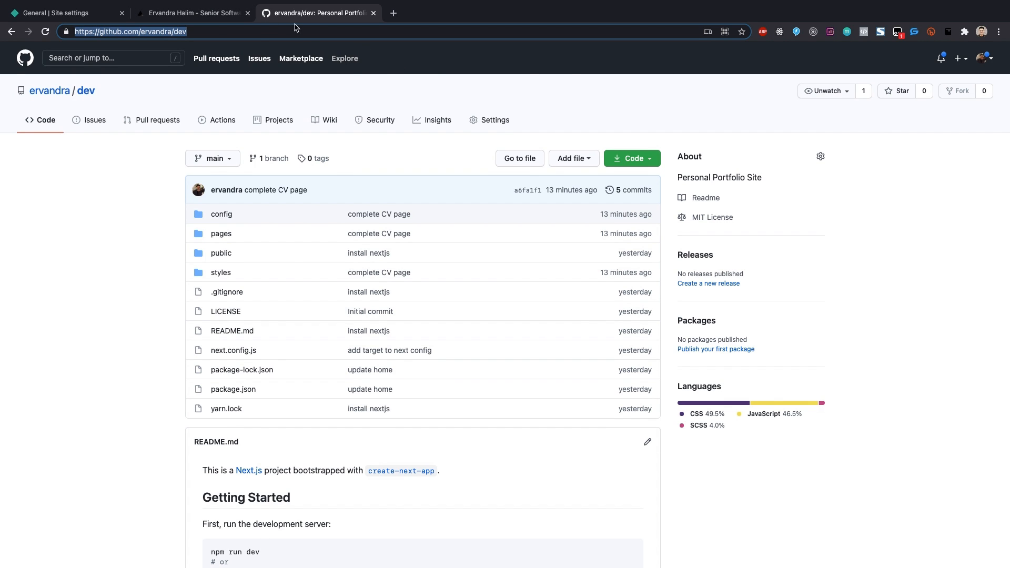
Step: Open a new Chrome window under the other browser profile
key(ctrl+Right)
key(ctrl+Left)
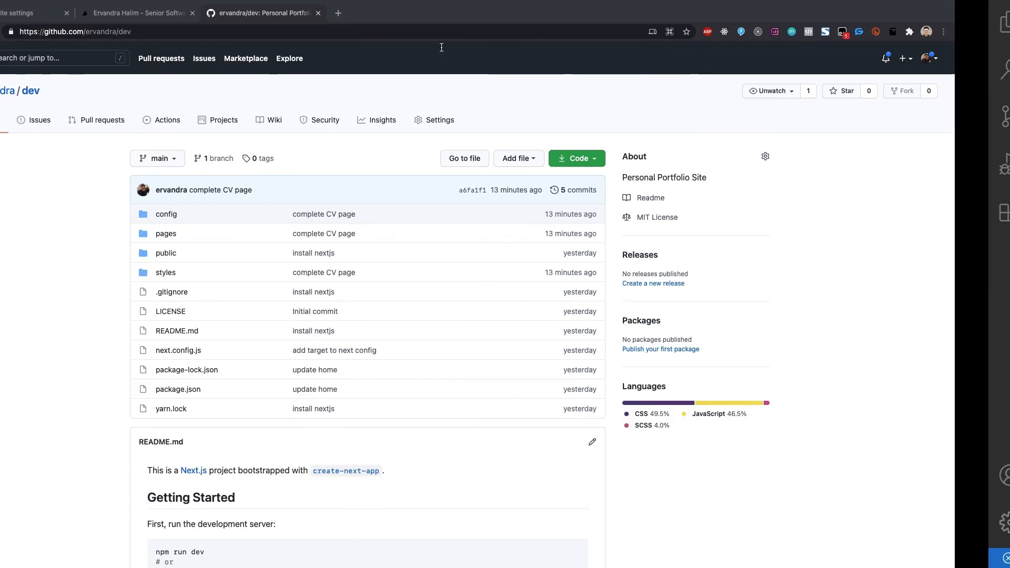
click(981, 31)
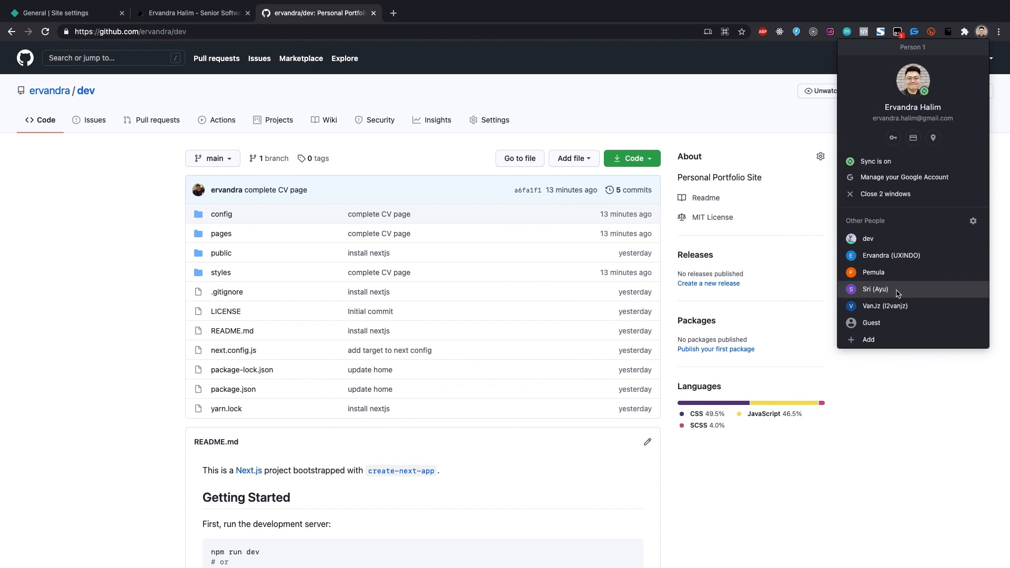
click(889, 307)
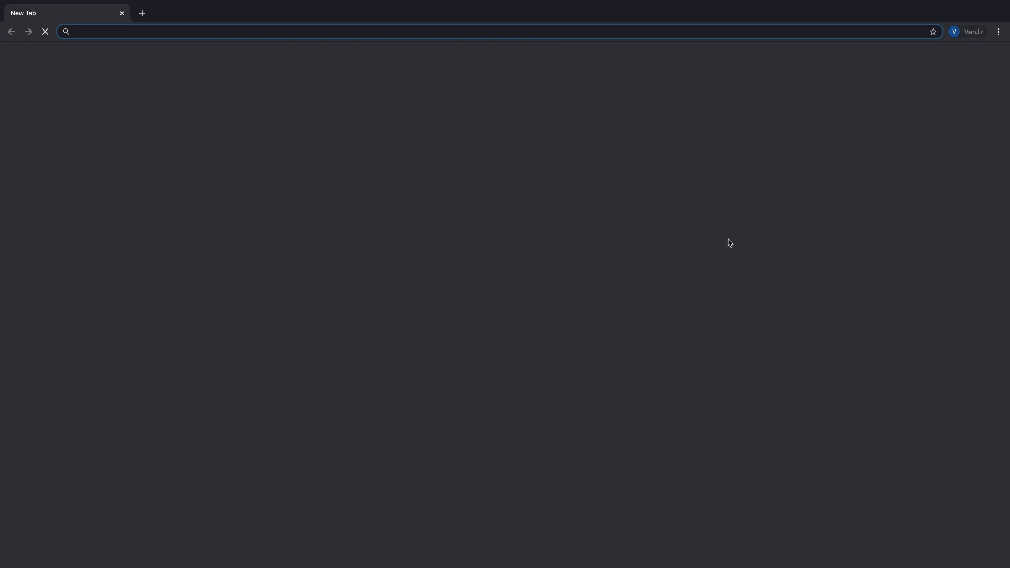
Step: Load the copied ervandra/dev repository address and try forking it while signed out
key(super+v)
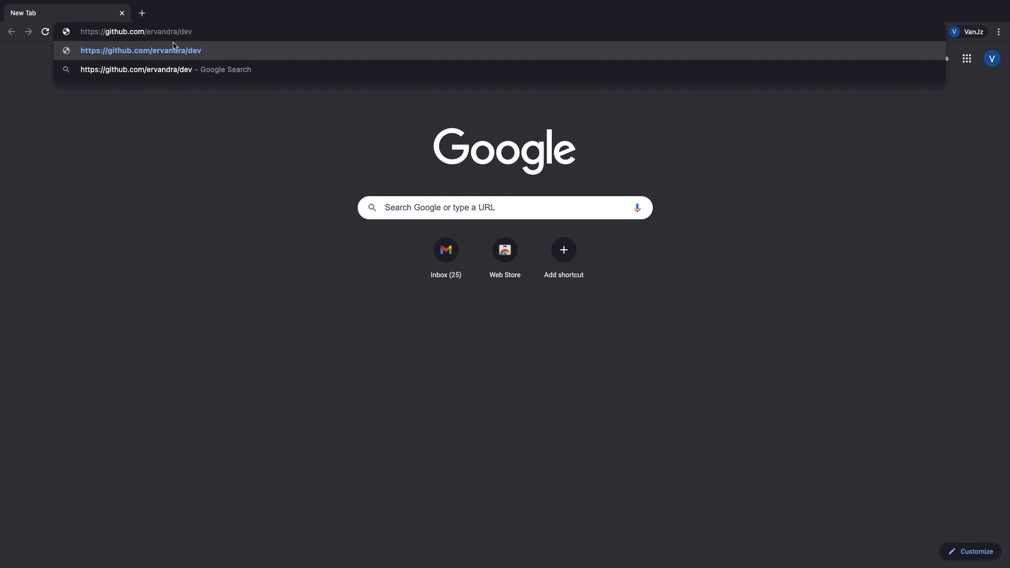
key(Return)
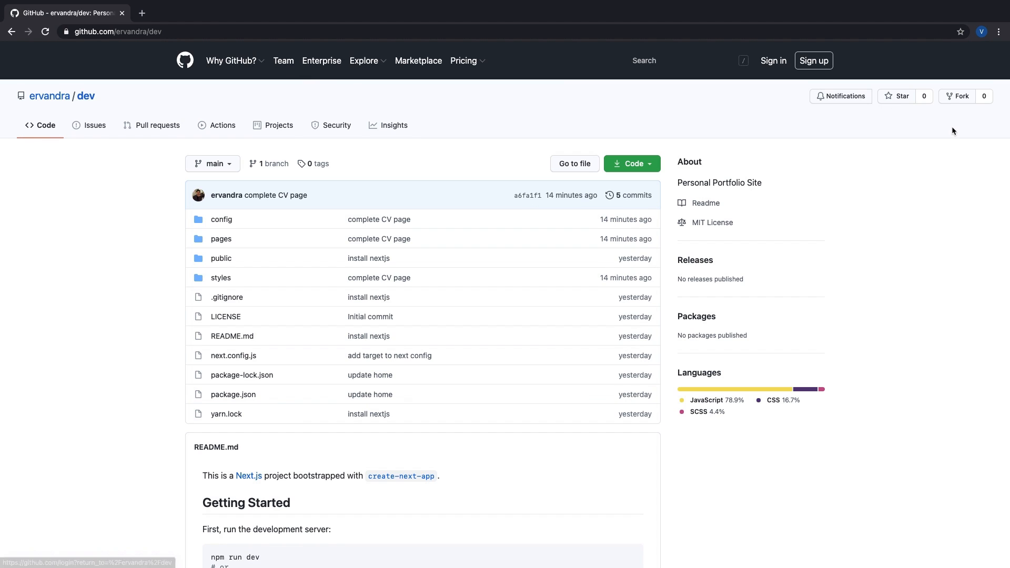
click(960, 99)
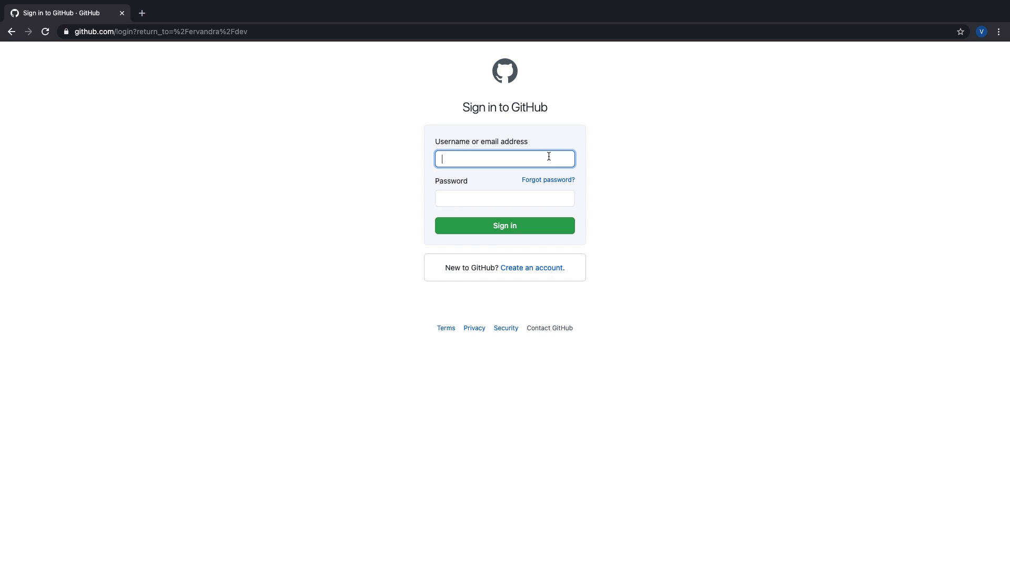
Step: Start a new GitHub account and fill in a username, e-mail address and password
click(514, 267)
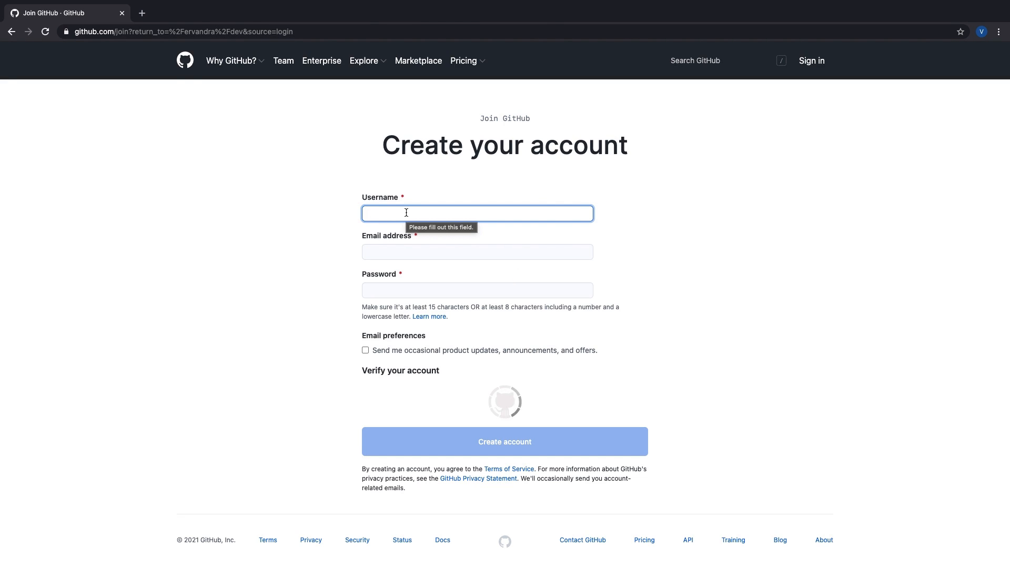
text(Ervan)
key(BackSpace)
key(BackSpace)
key(BackSpace)
key(BackSpace)
key(BackSpace)
text(v)
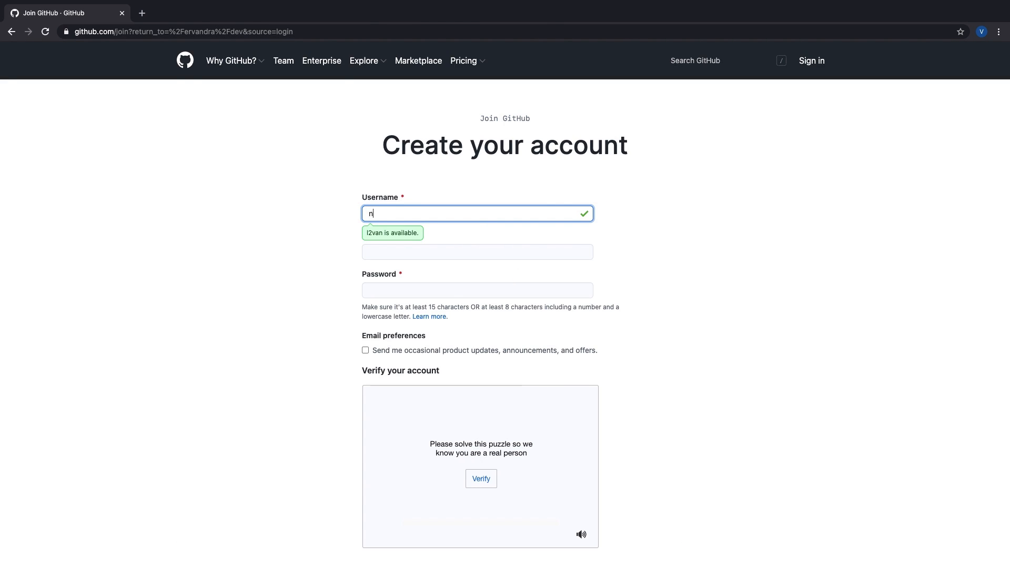
text(anjz)
key(Tab)
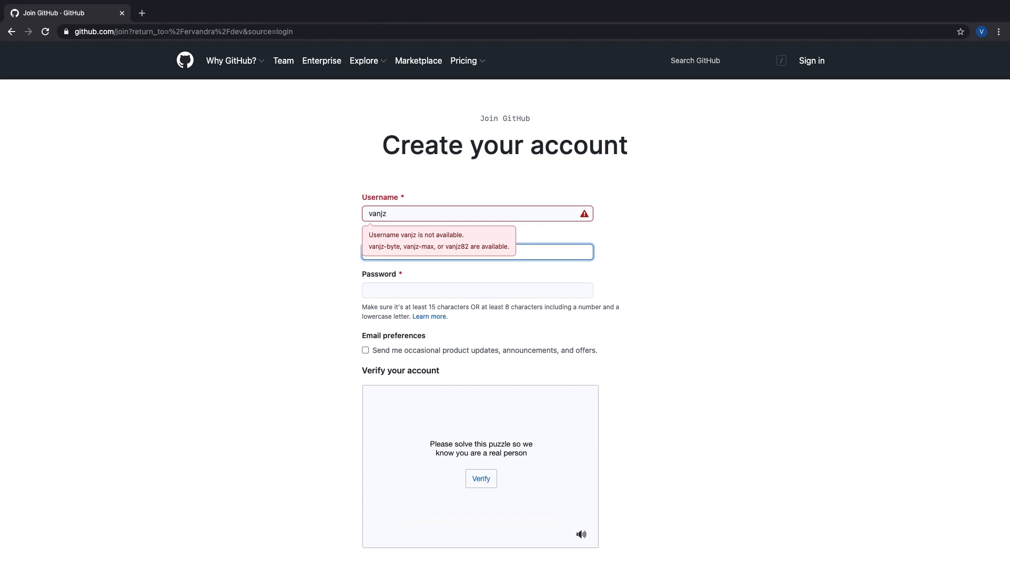
click(417, 211)
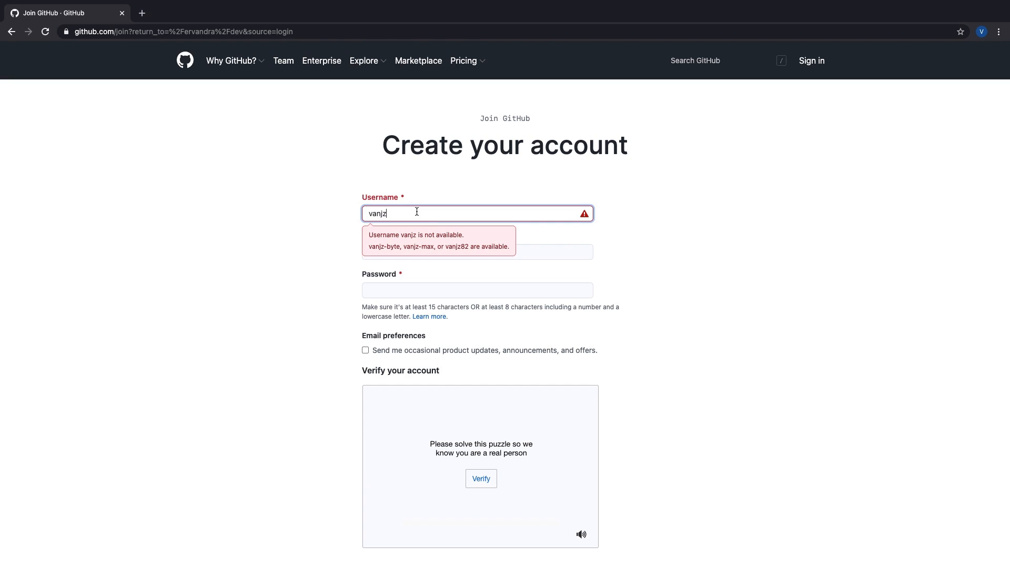
key(Tab)
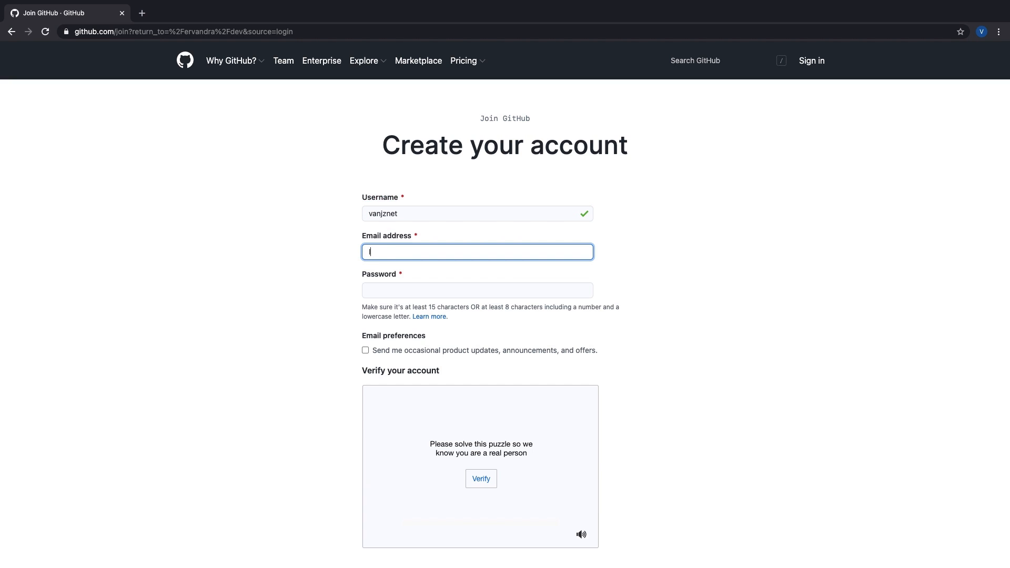
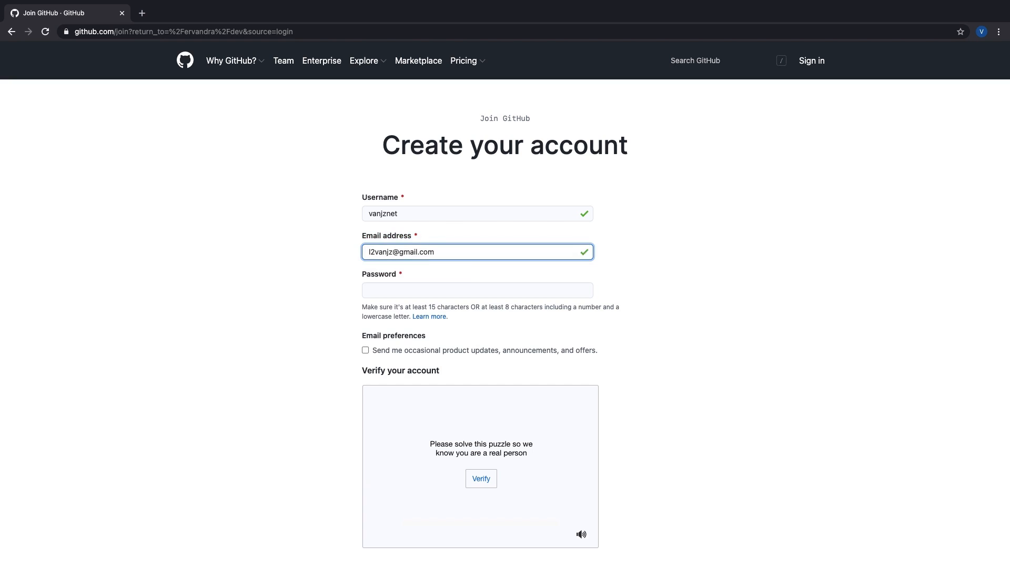
key(Tab)
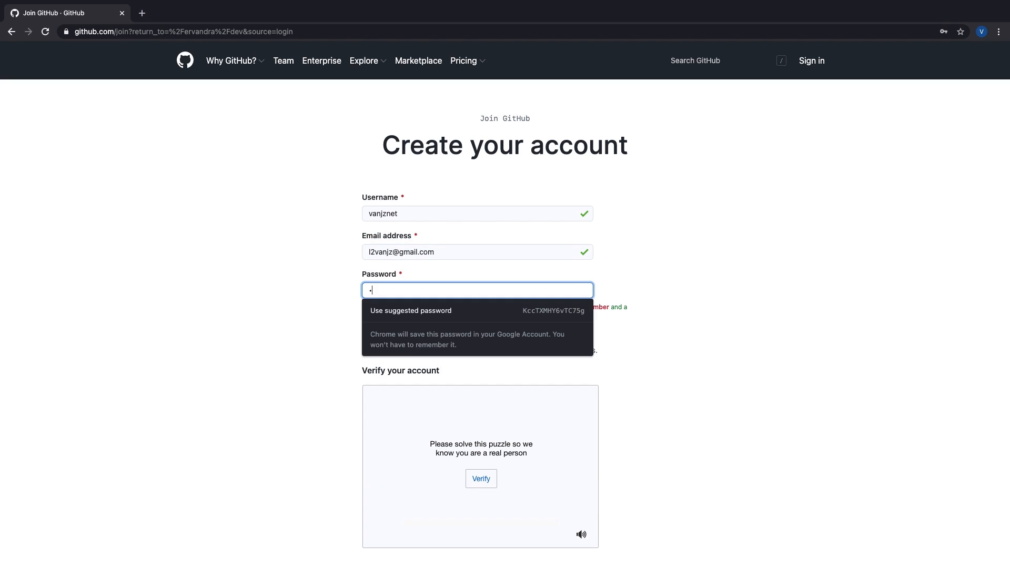
key(BackSpace)
text(••••••••••)
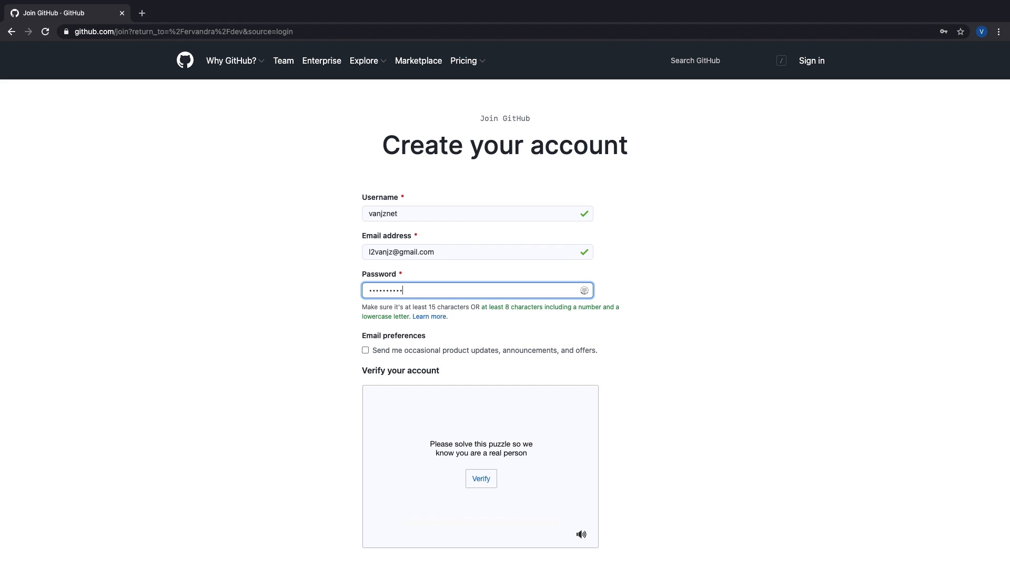
Step: Solve the spiral galaxy verification puzzle and submit the sign-up
scroll(464, 352, down, 3)
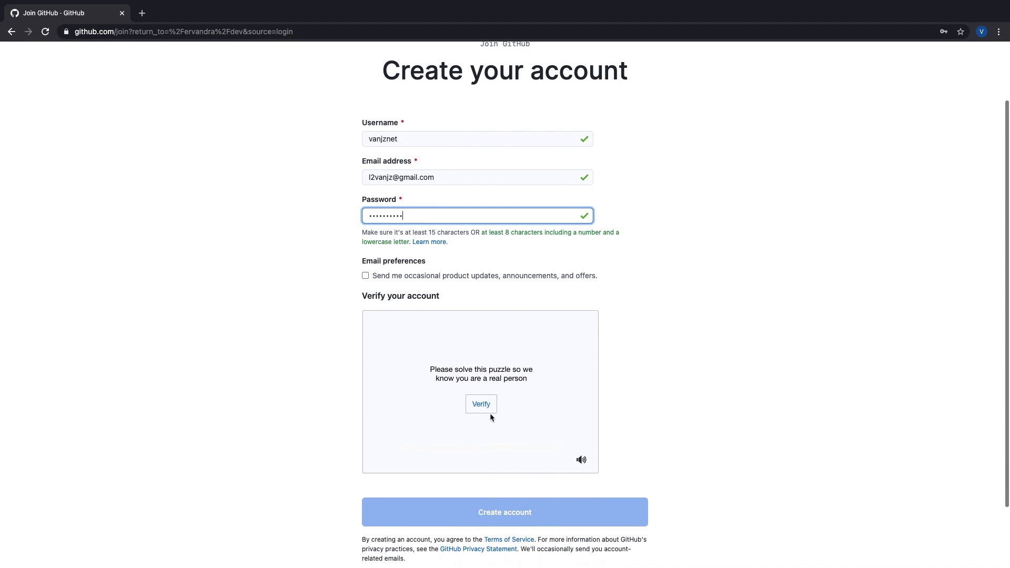
click(488, 410)
click(466, 433)
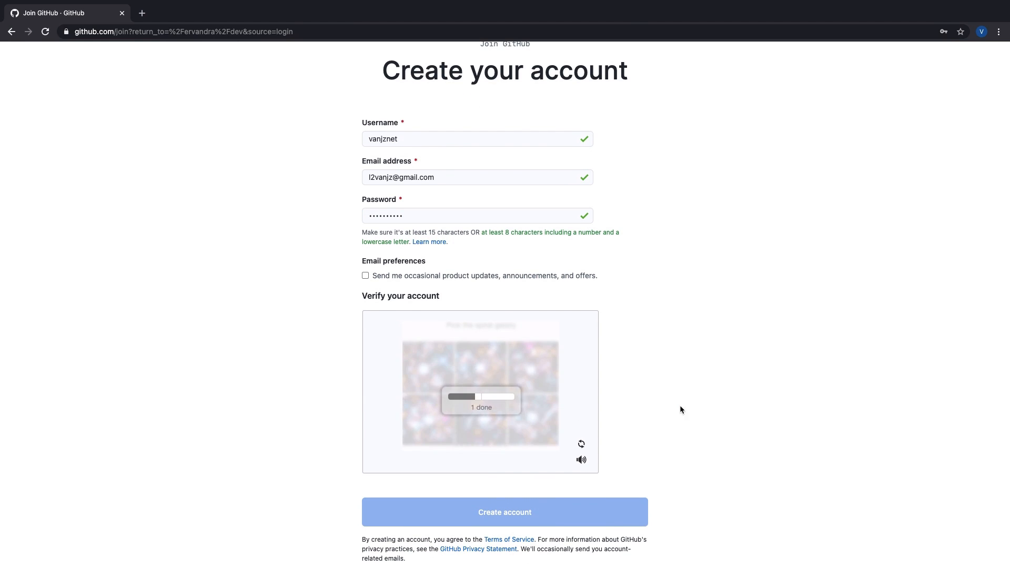
click(416, 419)
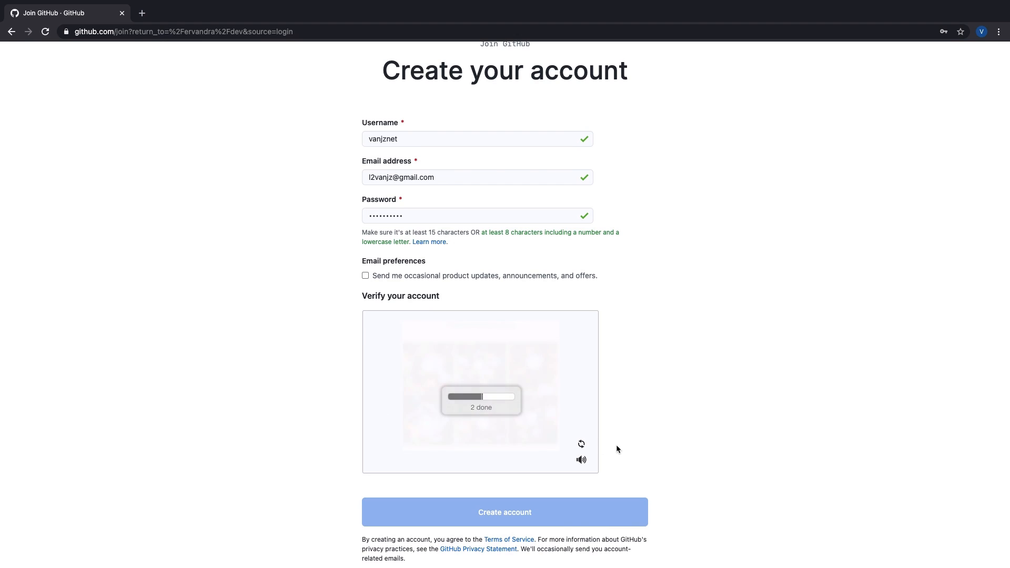
click(529, 511)
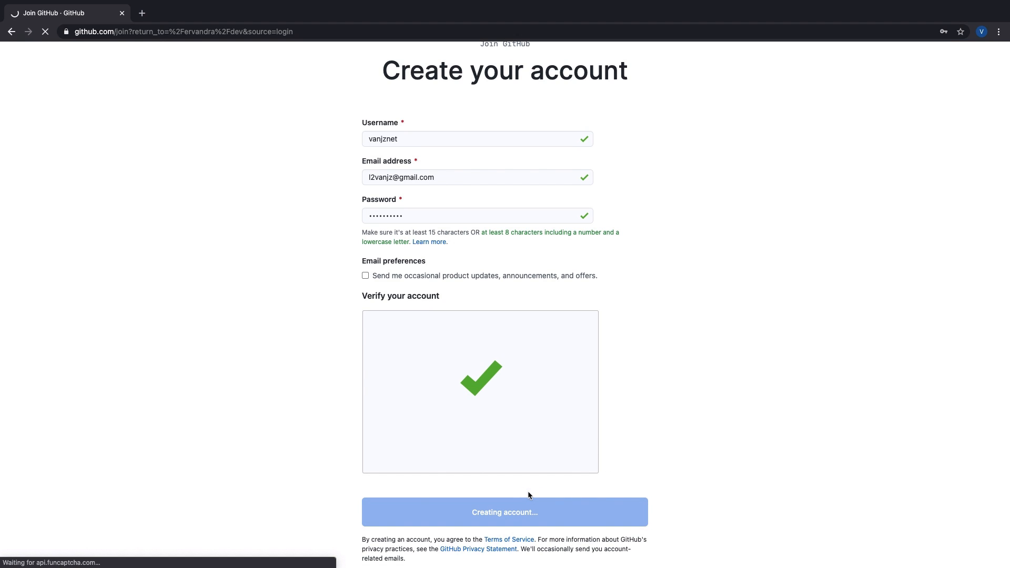
Step: Set the kind of work to Software Engineer and programming experience to A little
click(774, 303)
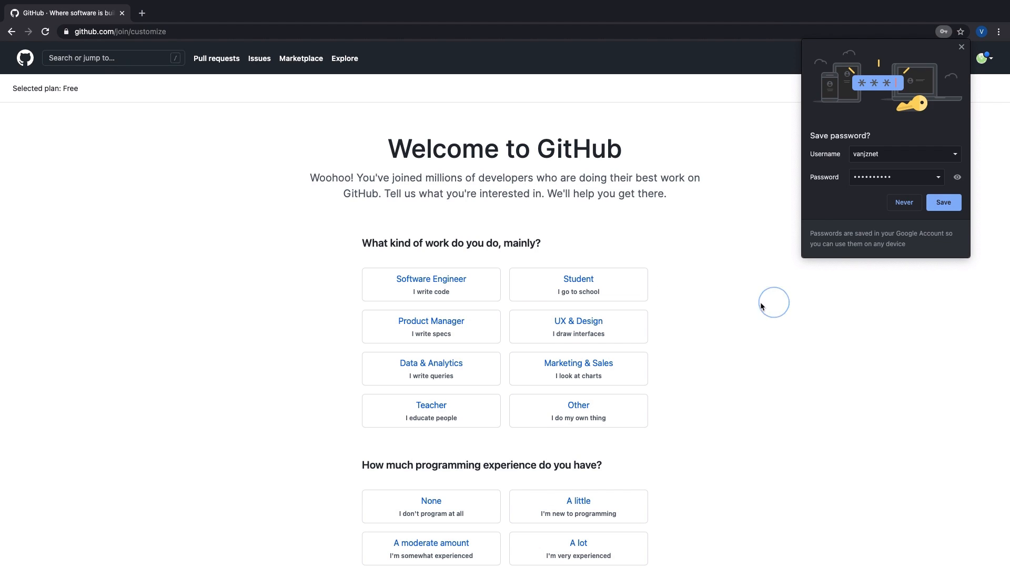
click(524, 287)
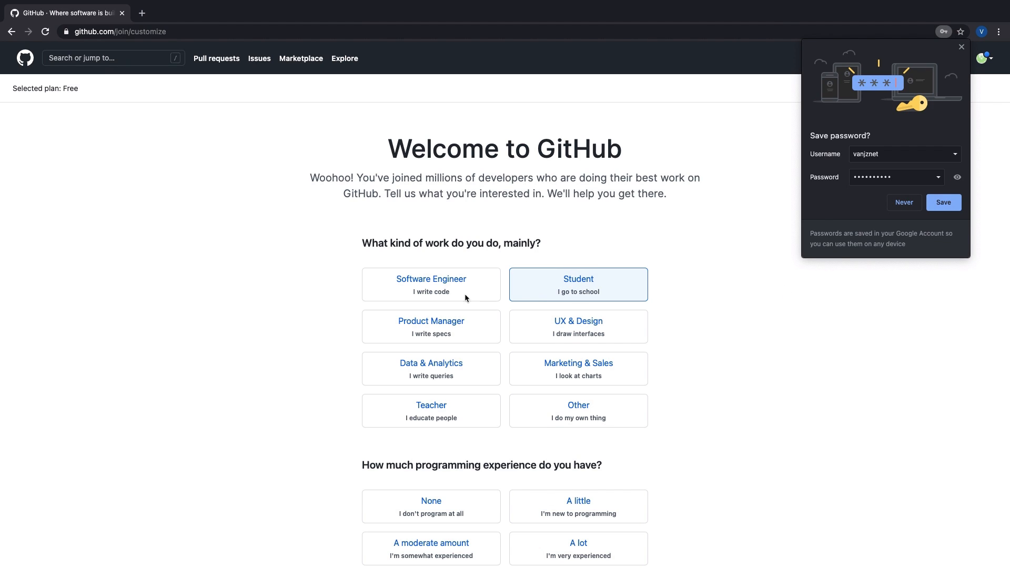
click(466, 297)
scroll(451, 409, down, 3)
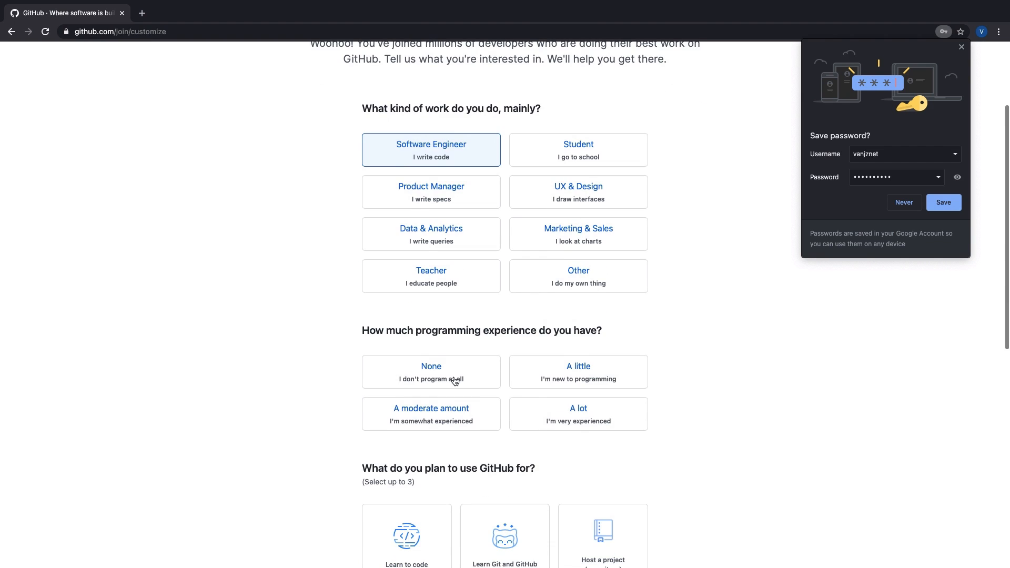
click(579, 371)
Step: Choose Learn Git and GitHub and Learn to code, finish setup, and save the password
scroll(514, 384, down, 6)
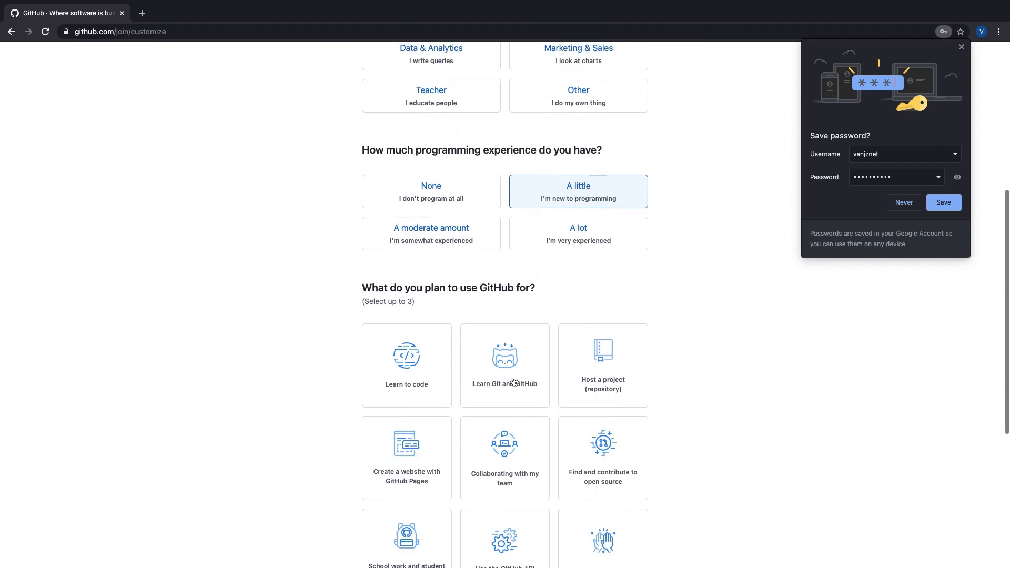
click(495, 271)
click(421, 272)
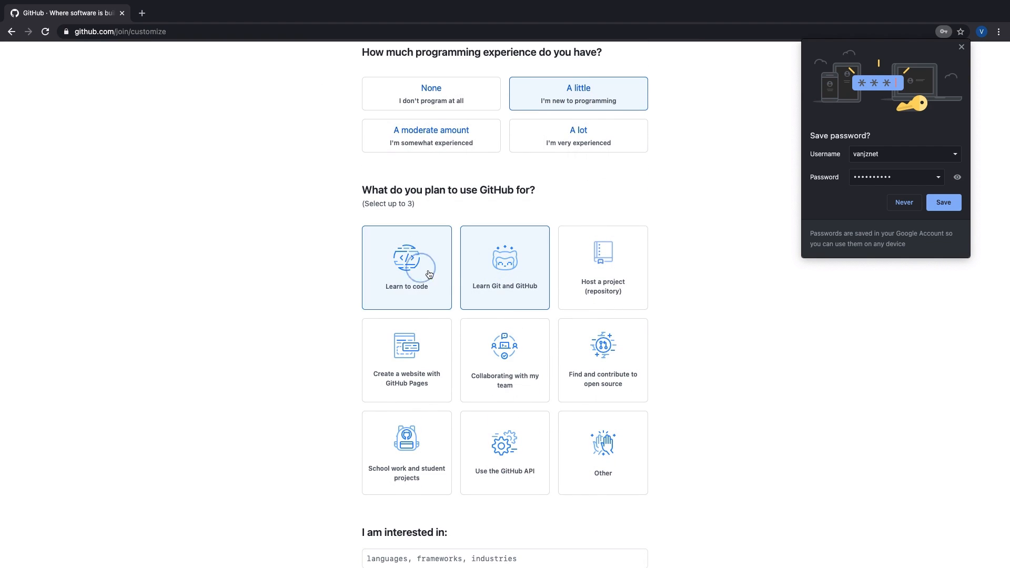
scroll(518, 324, down, 4)
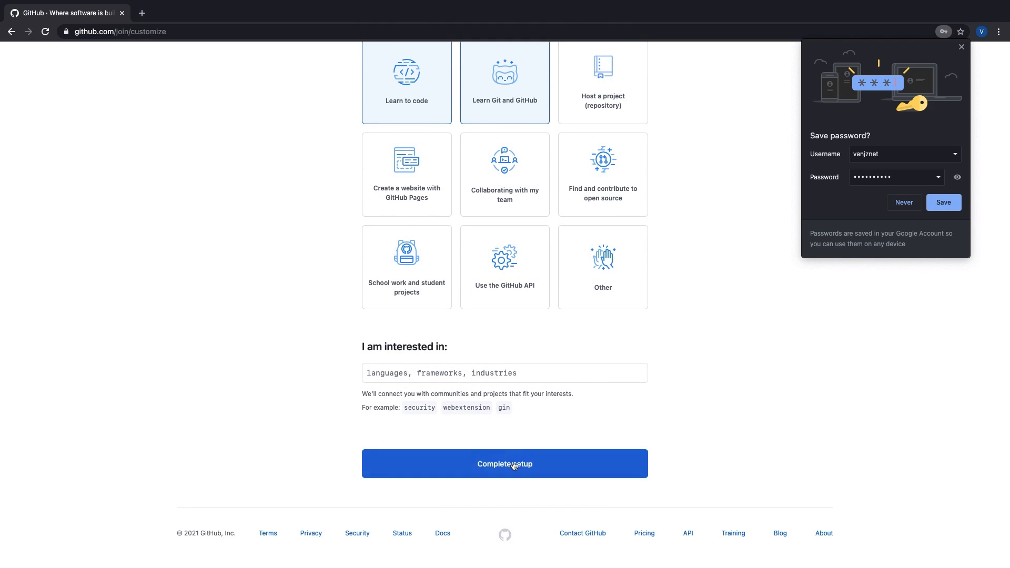
click(524, 462)
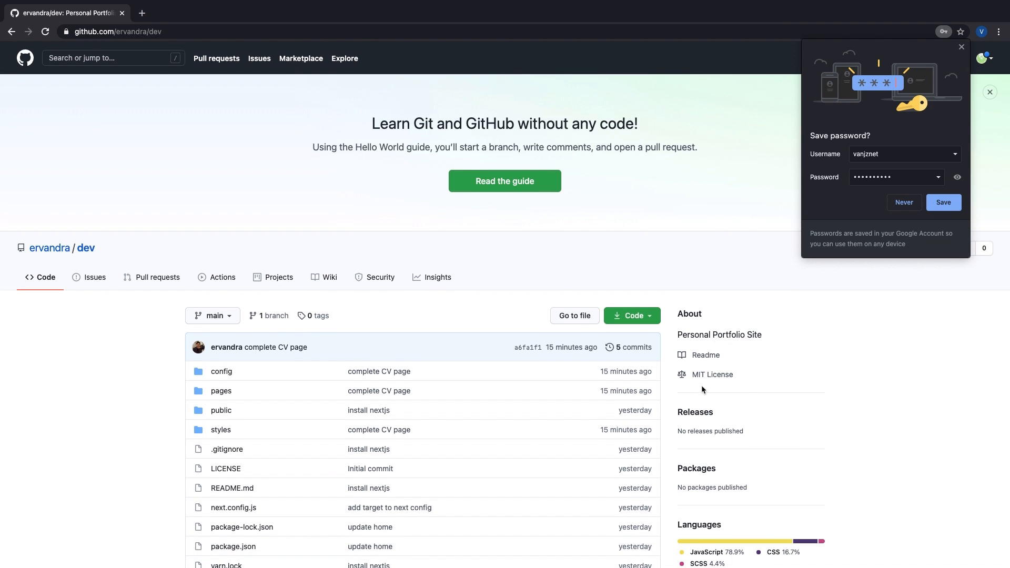
scroll(687, 274, down, 1)
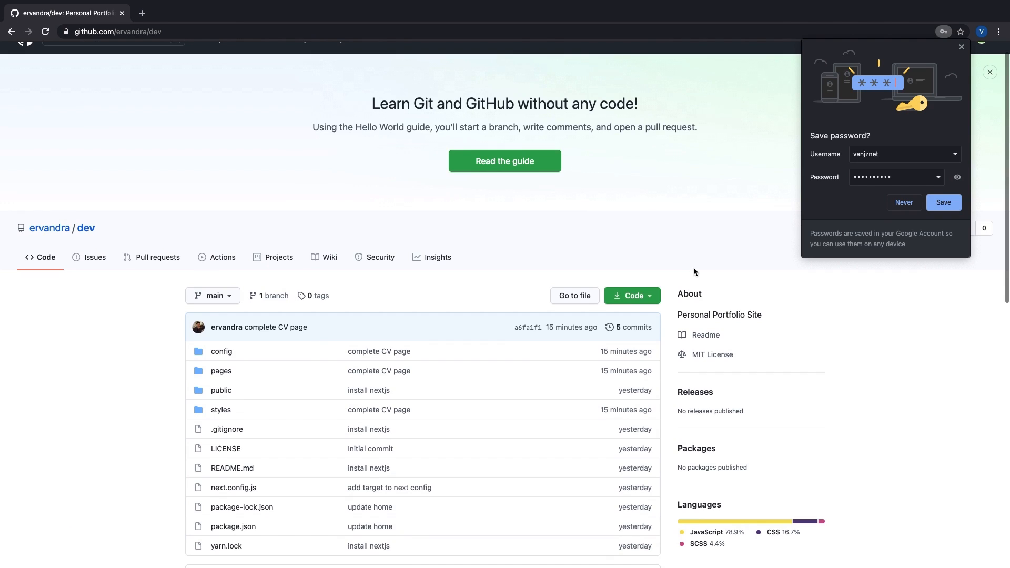
click(943, 202)
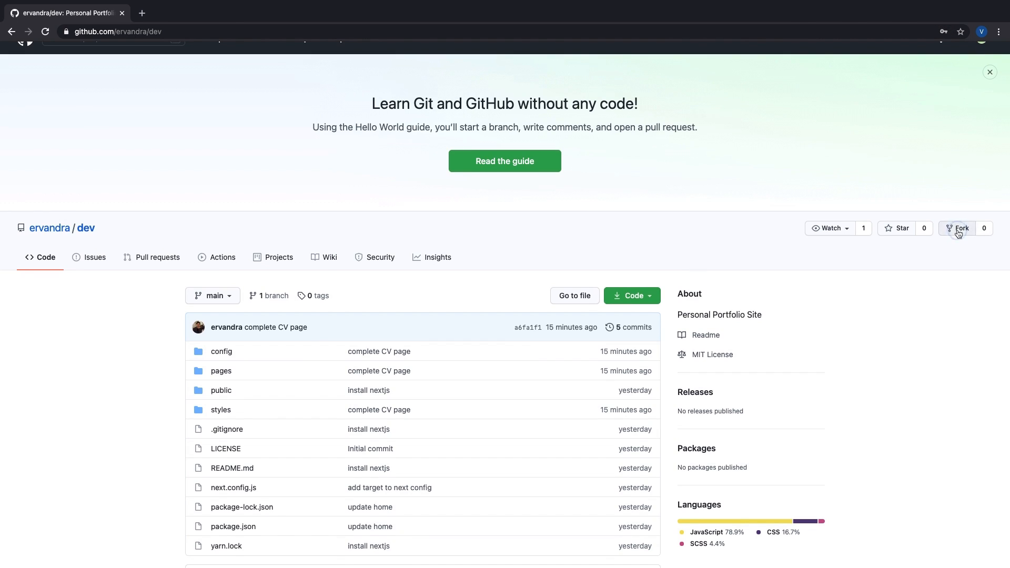
Step: Open Gmail in a new tab and follow GitHub's Verify email address link
click(958, 233)
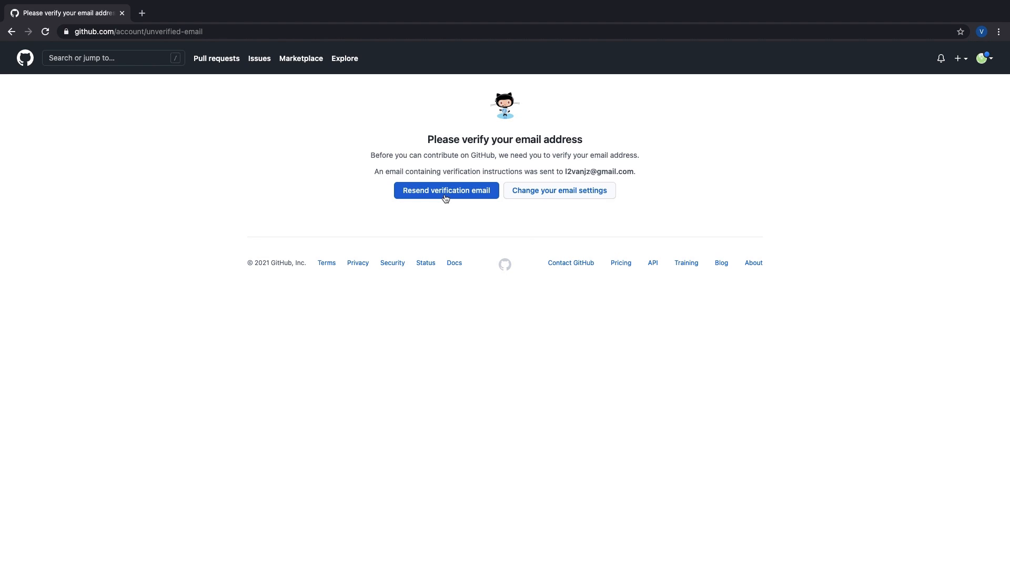
key(ctrl+t)
text(mail.)
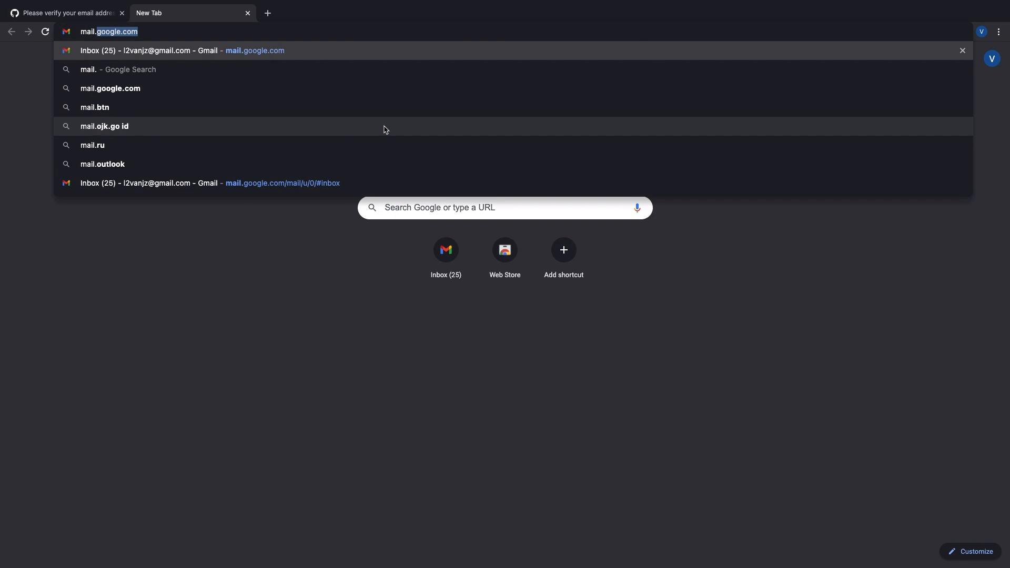
key(Return)
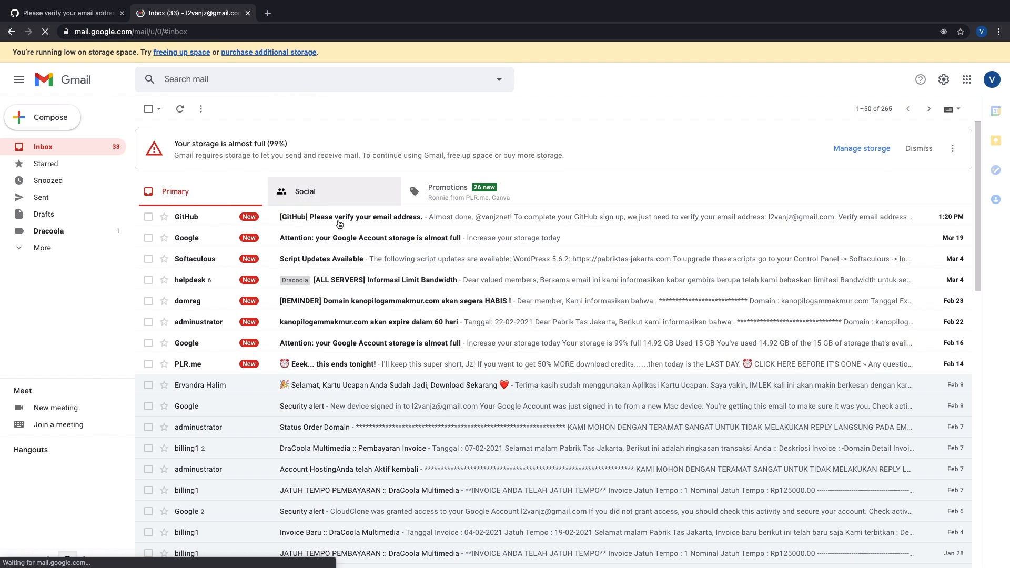
click(339, 225)
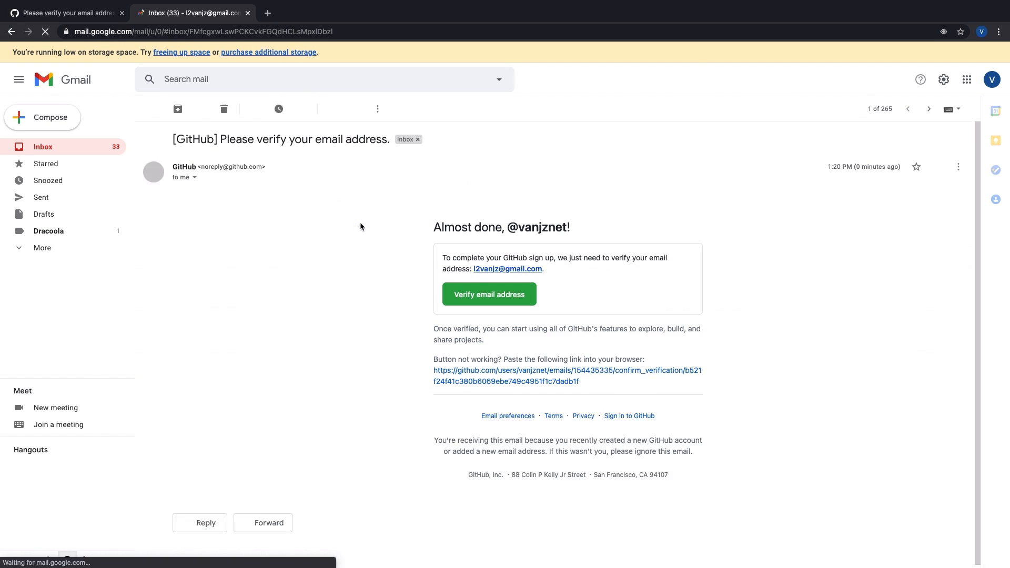
click(480, 302)
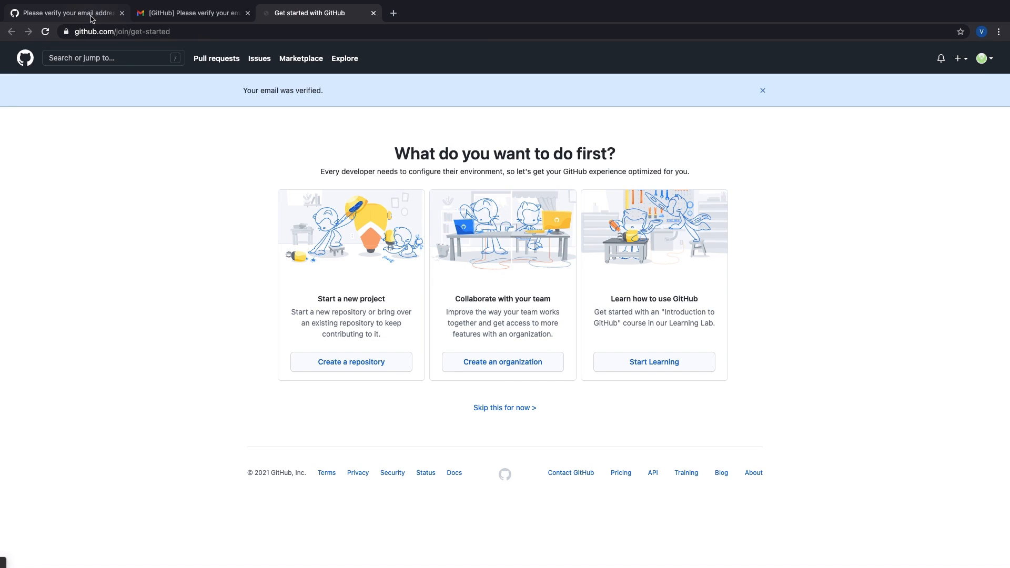
Step: Reload the first GitHub tab and return to the portfolio repository page
click(65, 13)
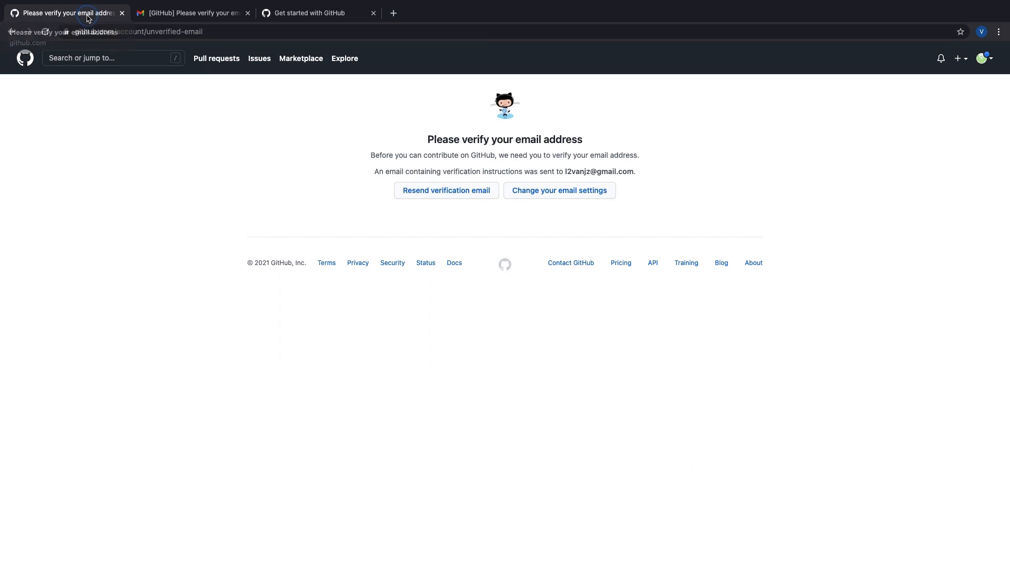
click(436, 196)
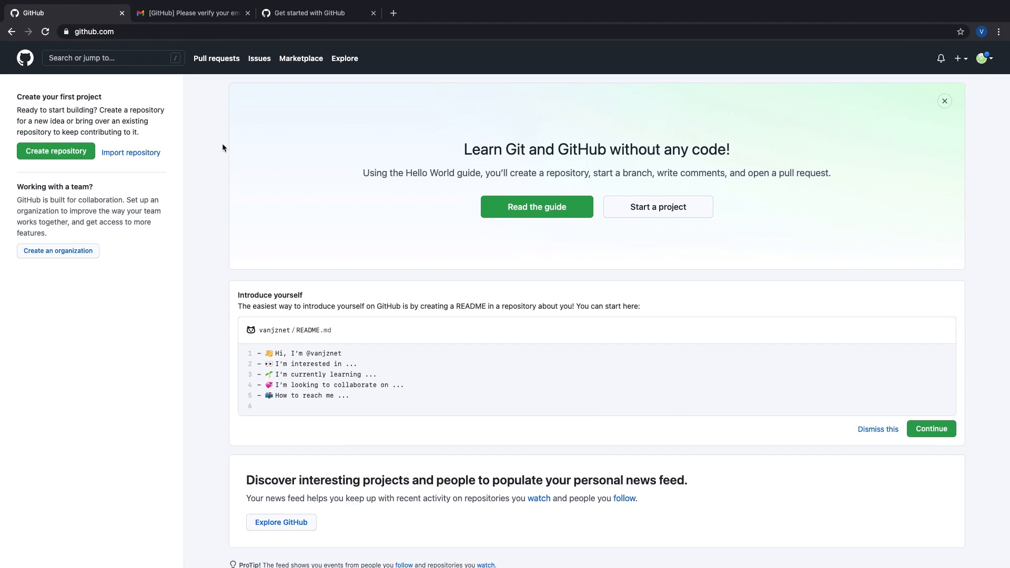
key(super+Left)
Step: Fork the dev repository into the new account from the forks menu
scroll(222, 143, down, 2)
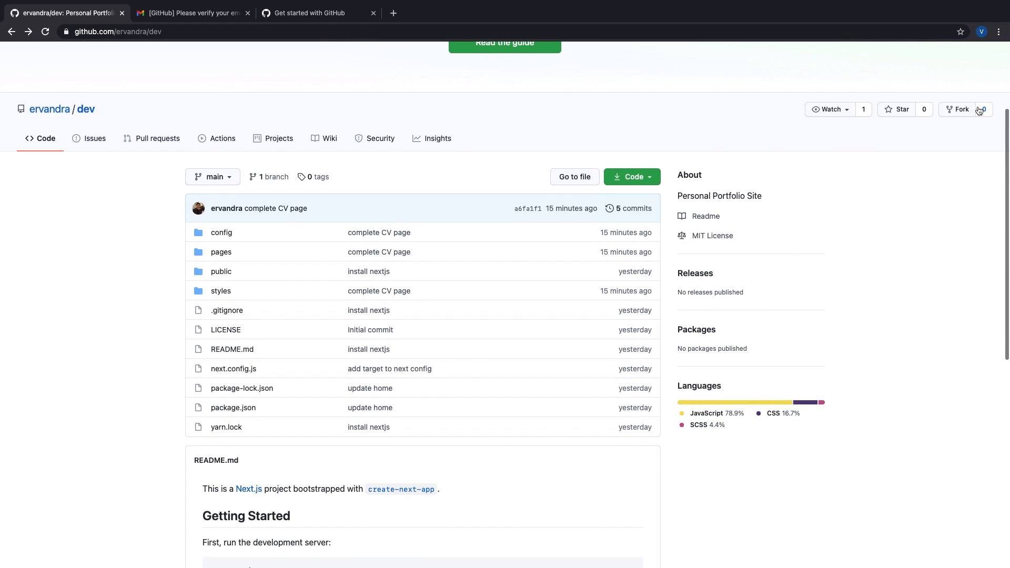
click(982, 109)
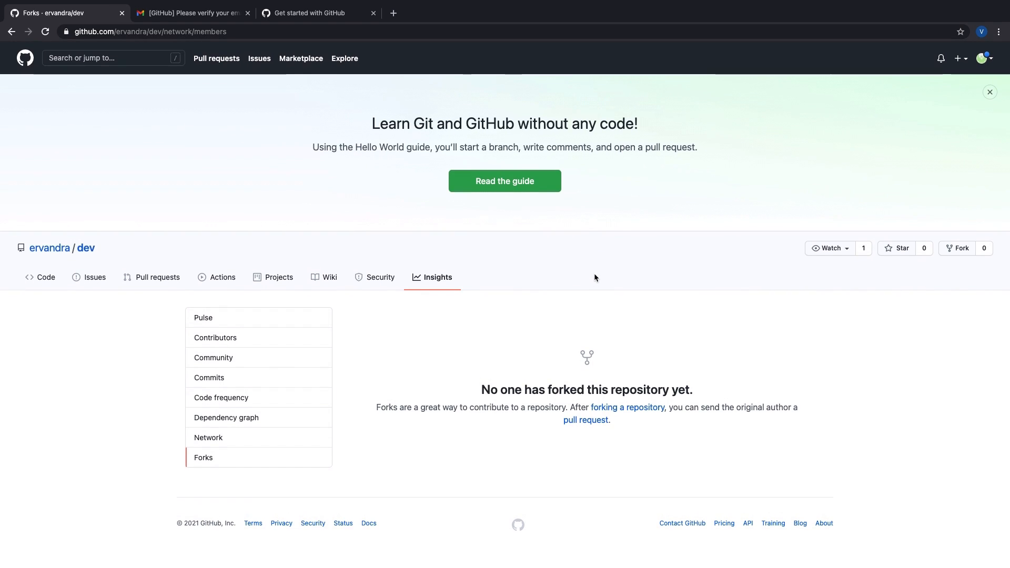
click(961, 249)
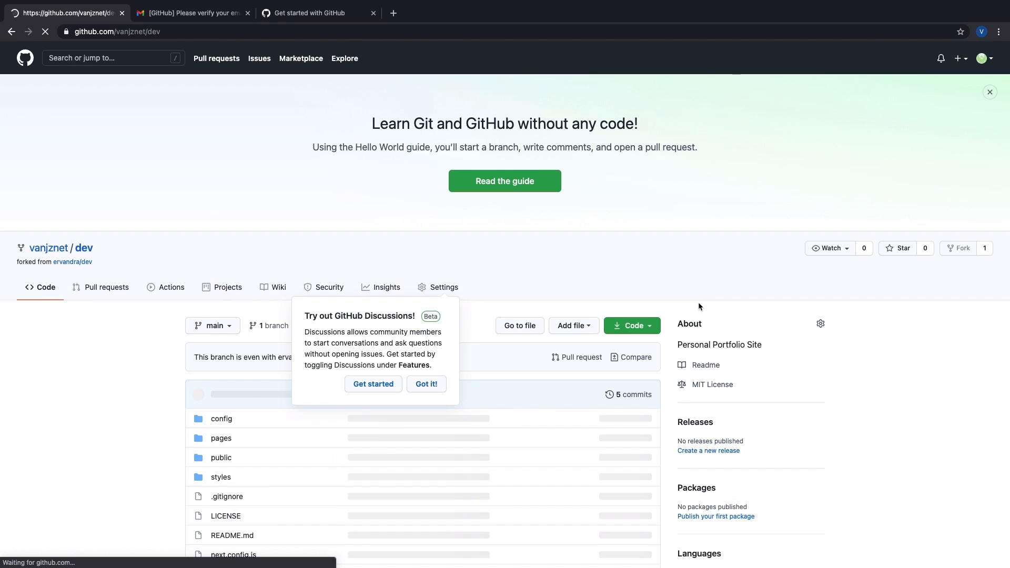
scroll(131, 339, down, 4)
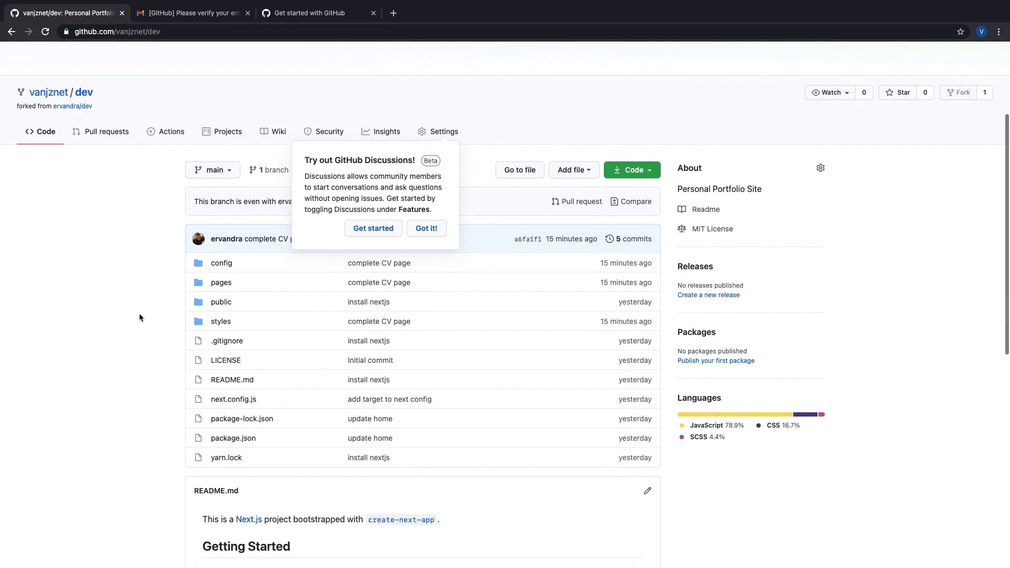
scroll(64, 221, up, 4)
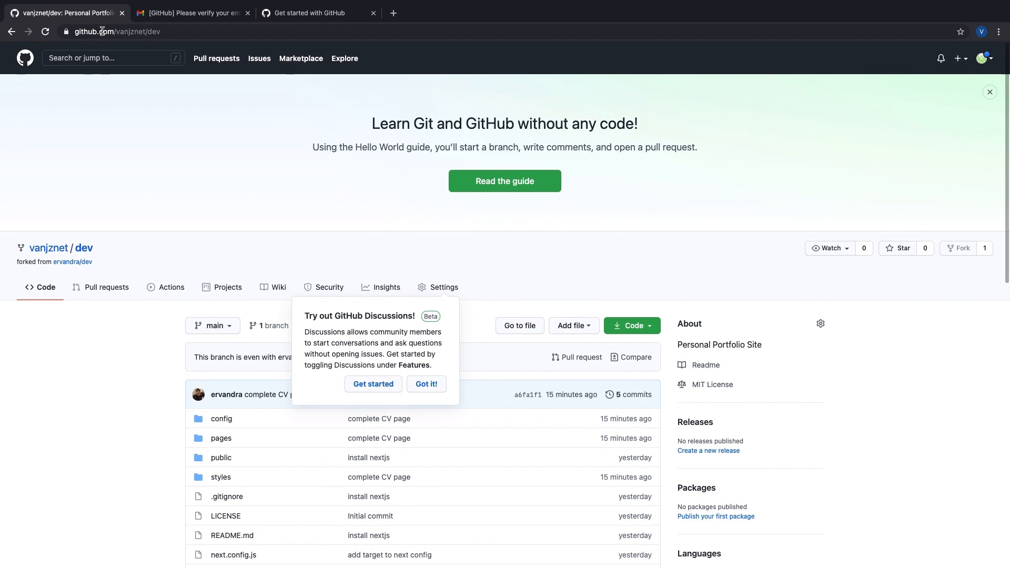
scroll(117, 75, down, 2)
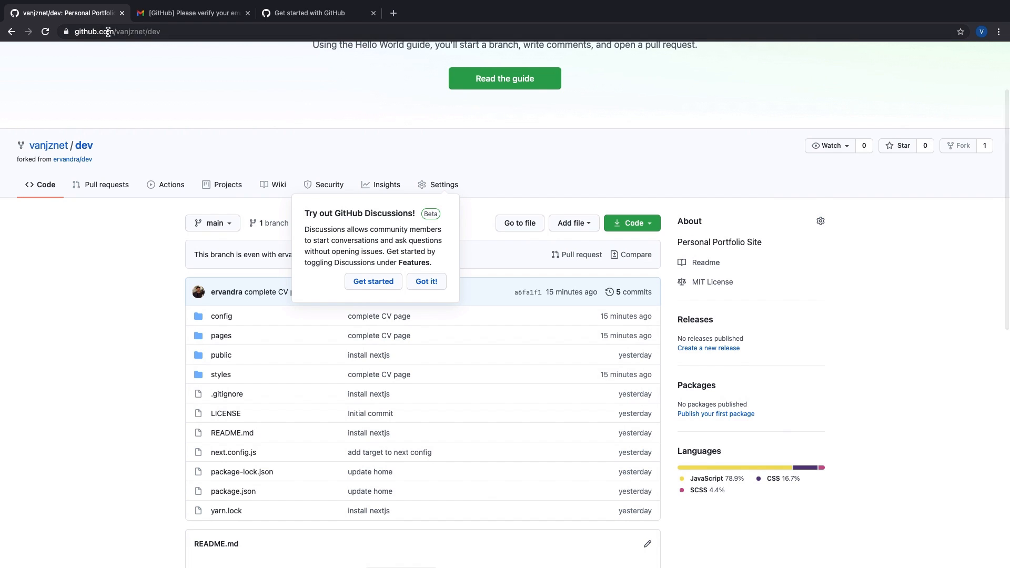
Step: Dismiss the Discussions announcement on the fork and switch to the email-verified Get started tab
double_click(152, 33)
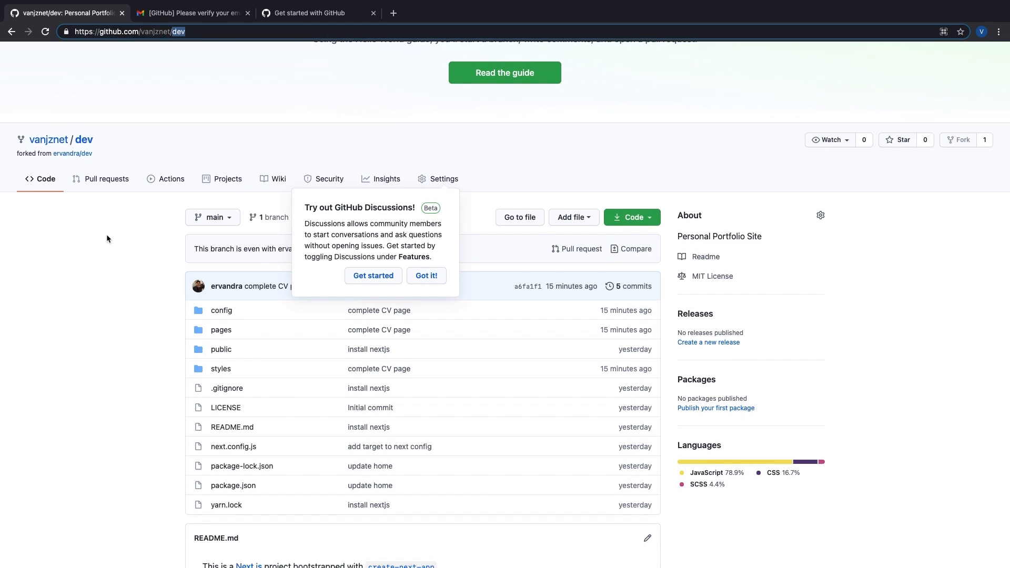
scroll(105, 233, down, 4)
click(105, 231)
scroll(105, 232, up, 6)
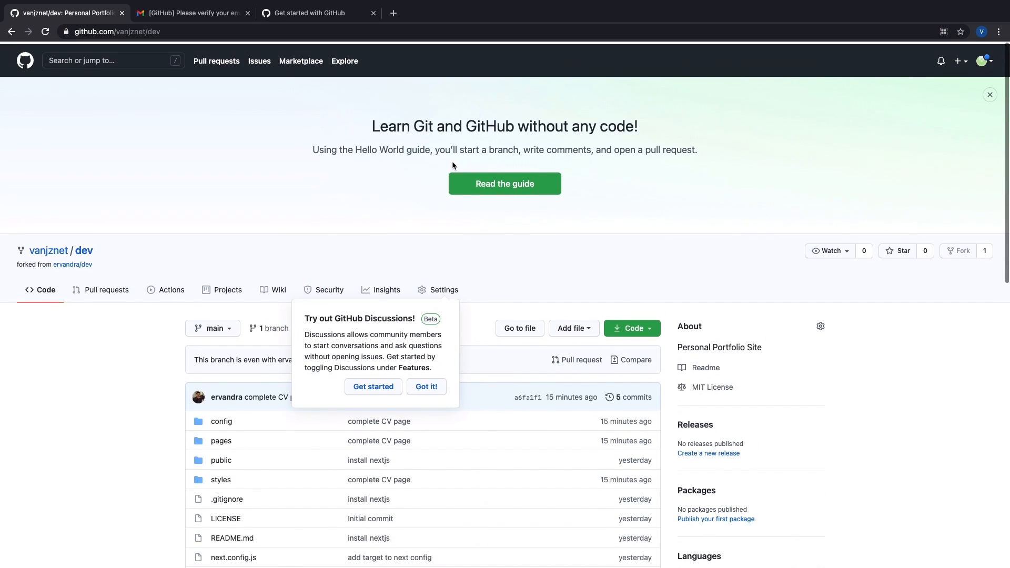
click(426, 384)
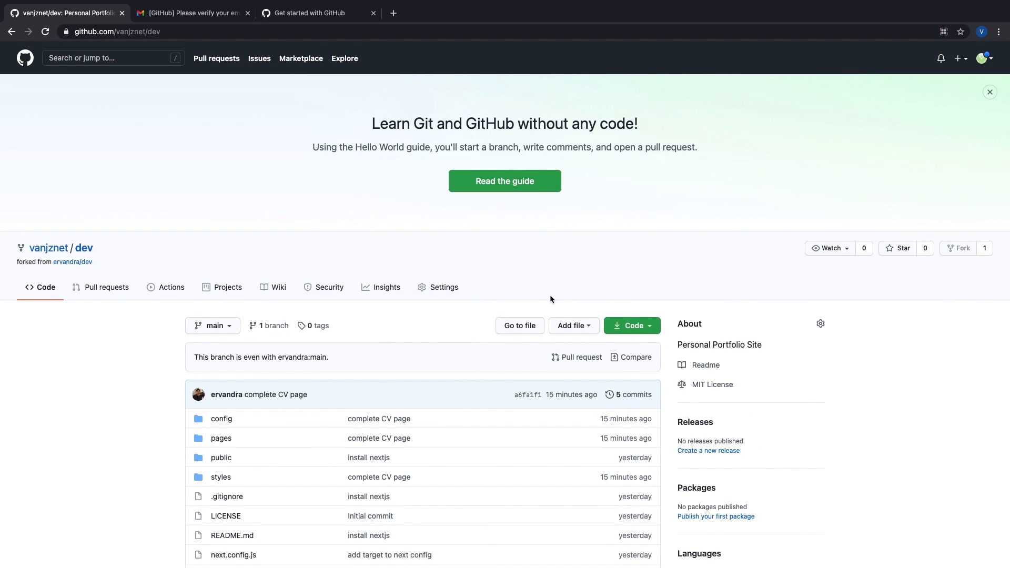
scroll(569, 299, down, 3)
scroll(569, 300, down, 2)
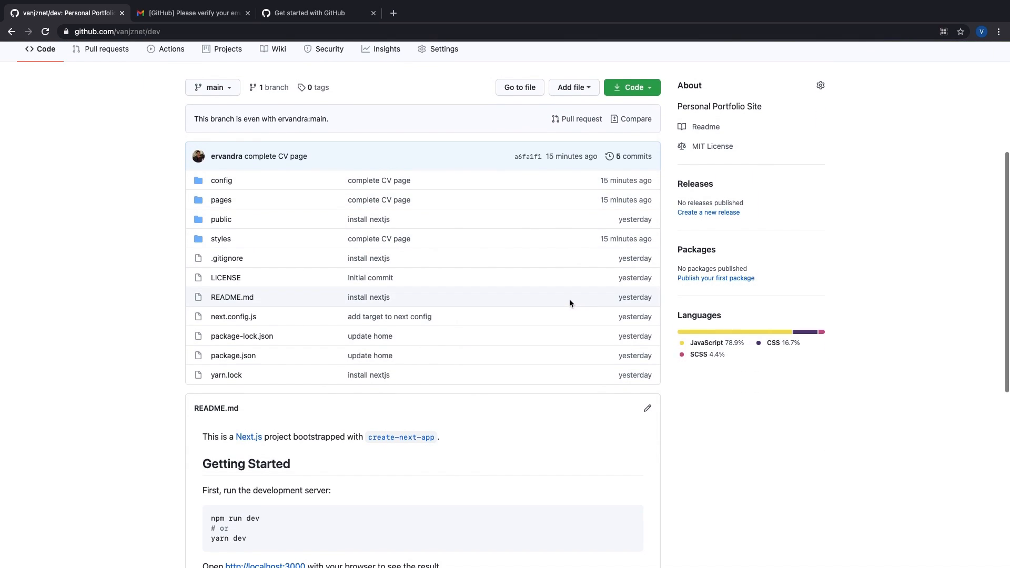
scroll(569, 300, up, 2)
click(336, 13)
click(319, 27)
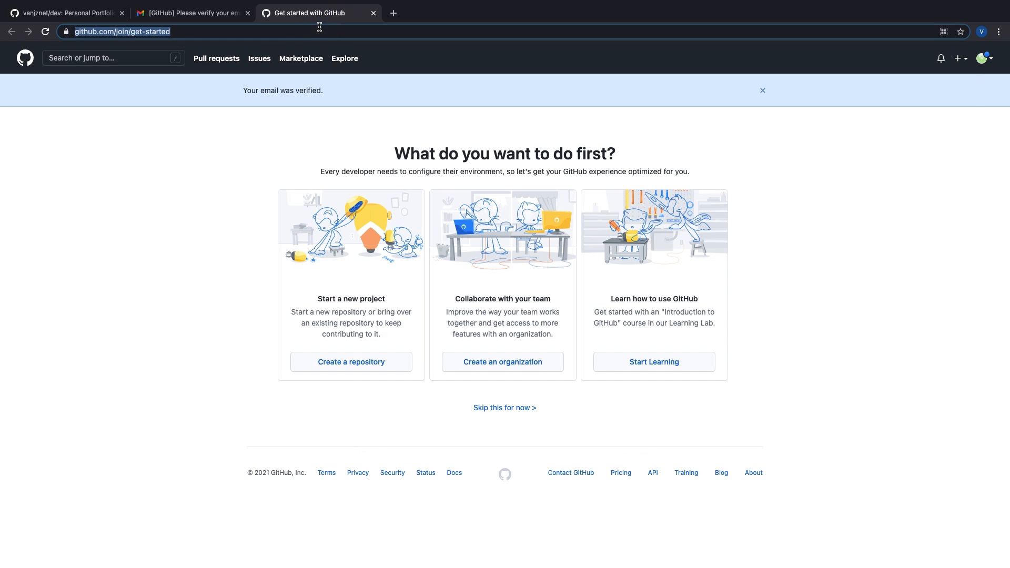
Step: Go to netlify.com and sign up with the new GitHub account, authorizing Netlify
text(netliffy)
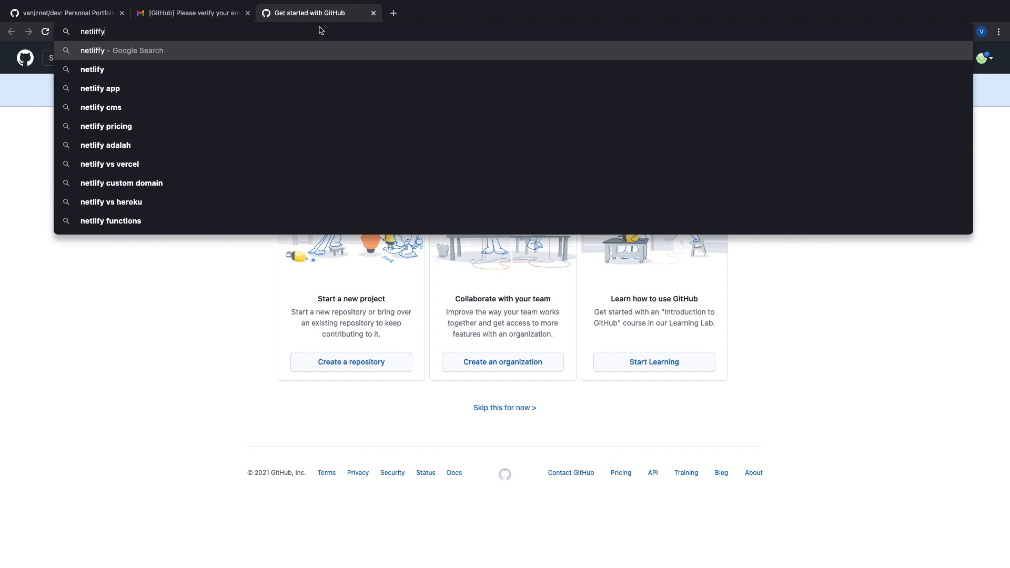
key(BackSpace)
key(BackSpace)
text(y.com)
key(Return)
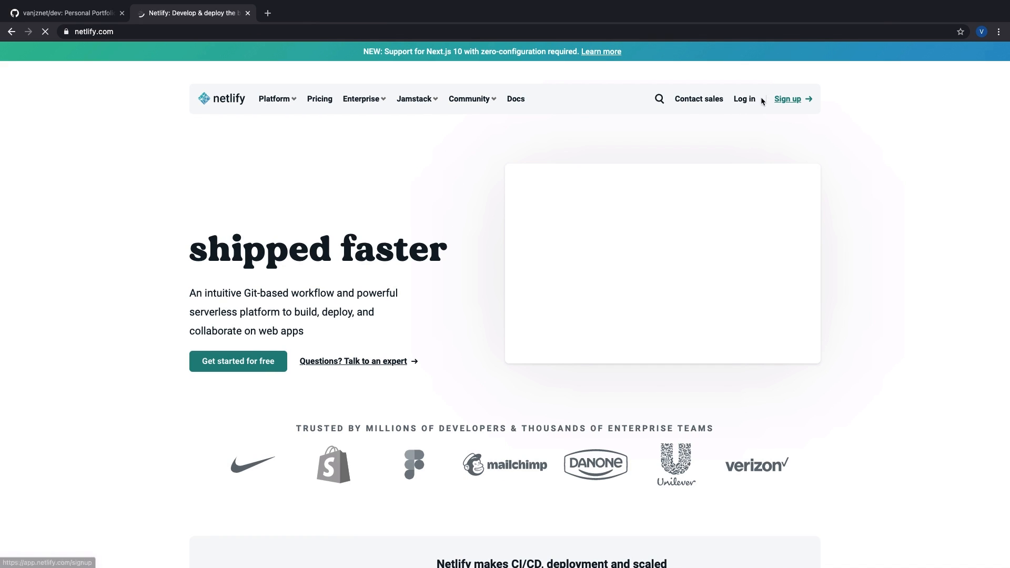
click(787, 99)
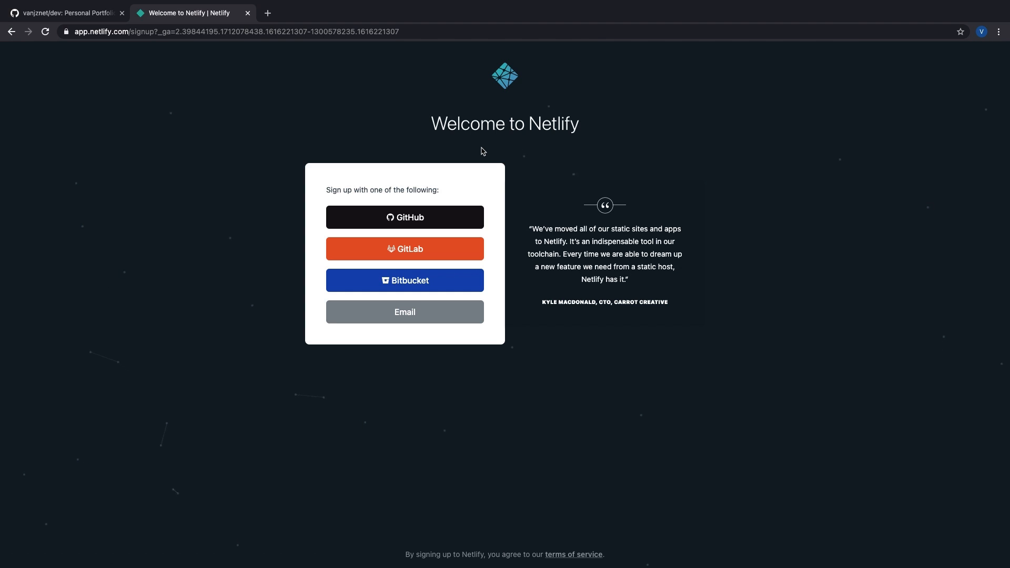
click(414, 222)
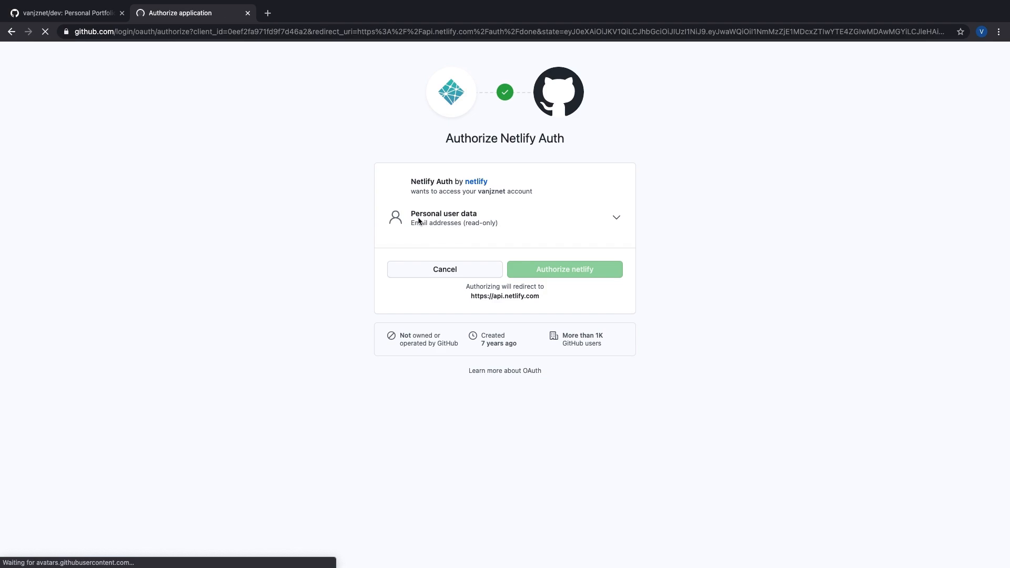
click(586, 271)
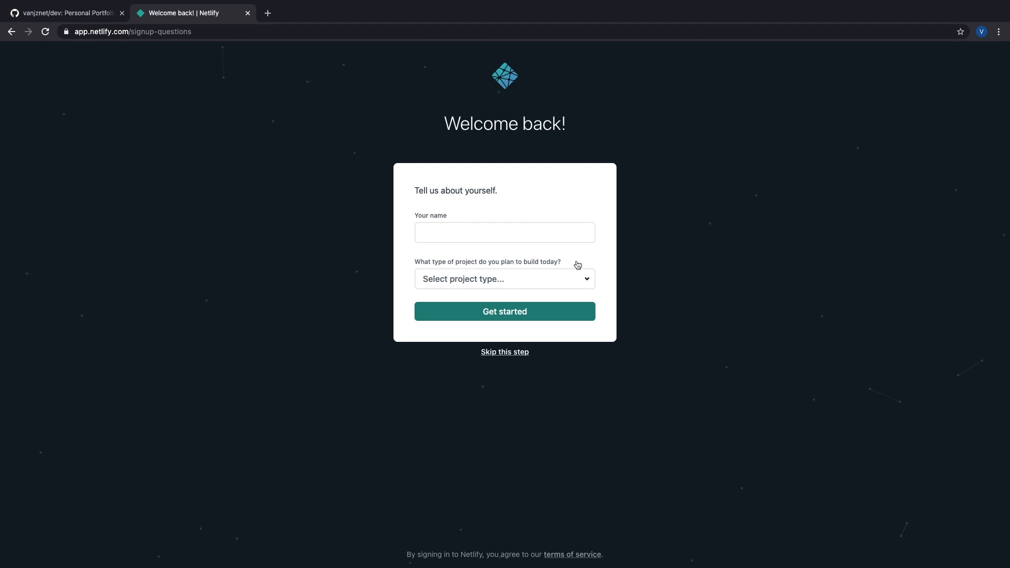
Step: Fill the welcome form with a name and project type Personal blog or portfolio, then submit
click(517, 235)
text(V)
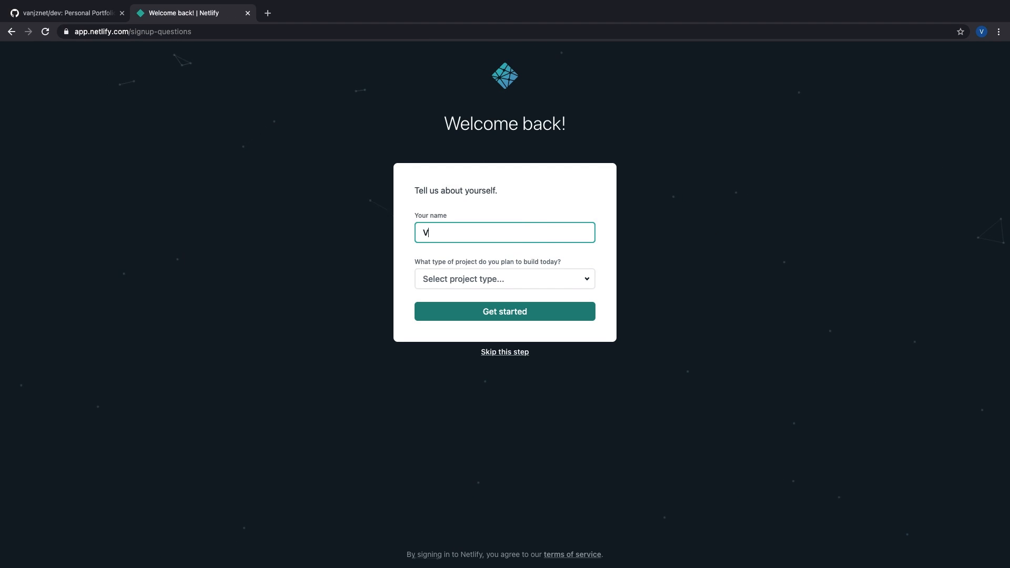
text(anjz)
key(Tab)
key(Down)
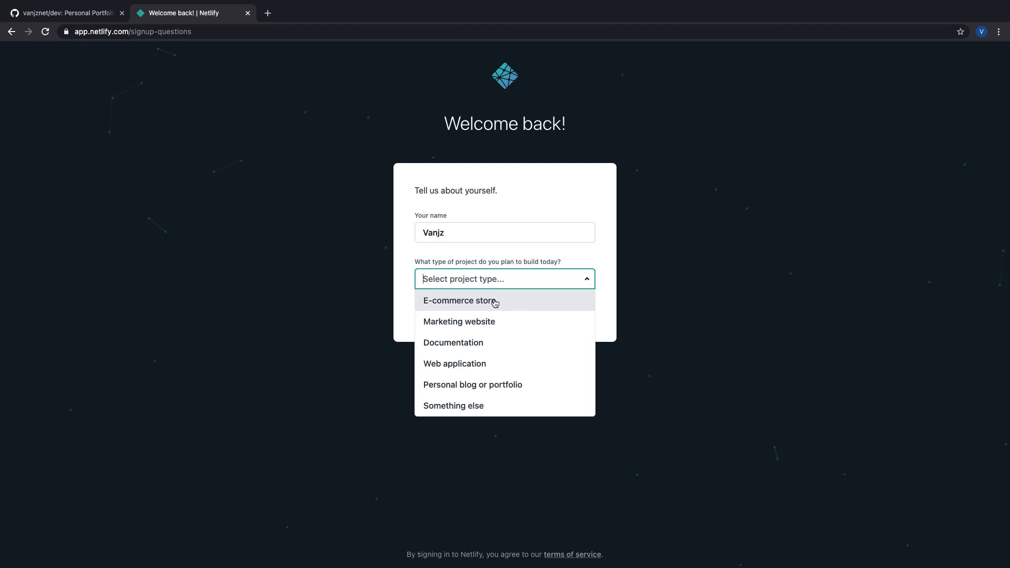
click(487, 388)
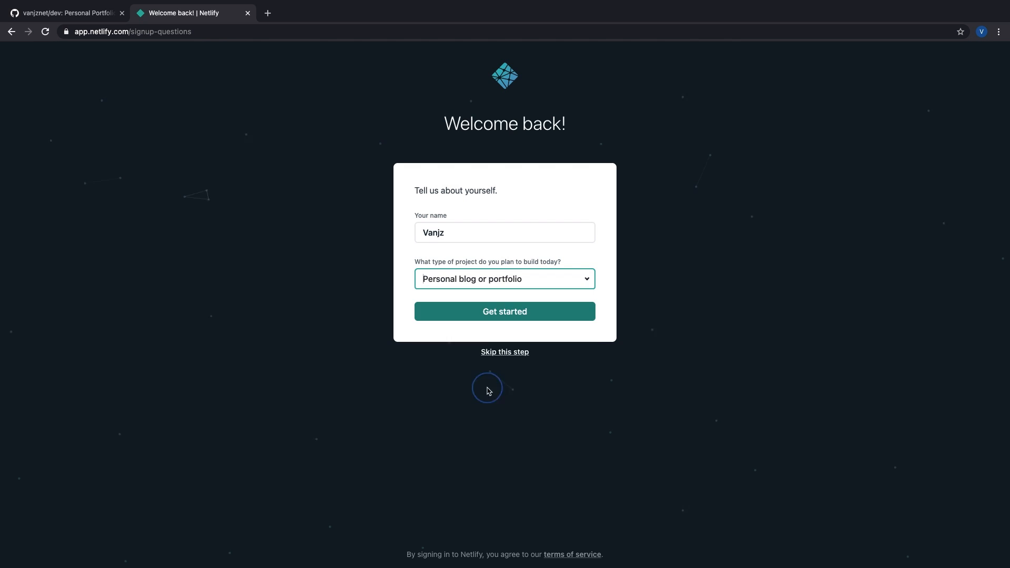
click(487, 311)
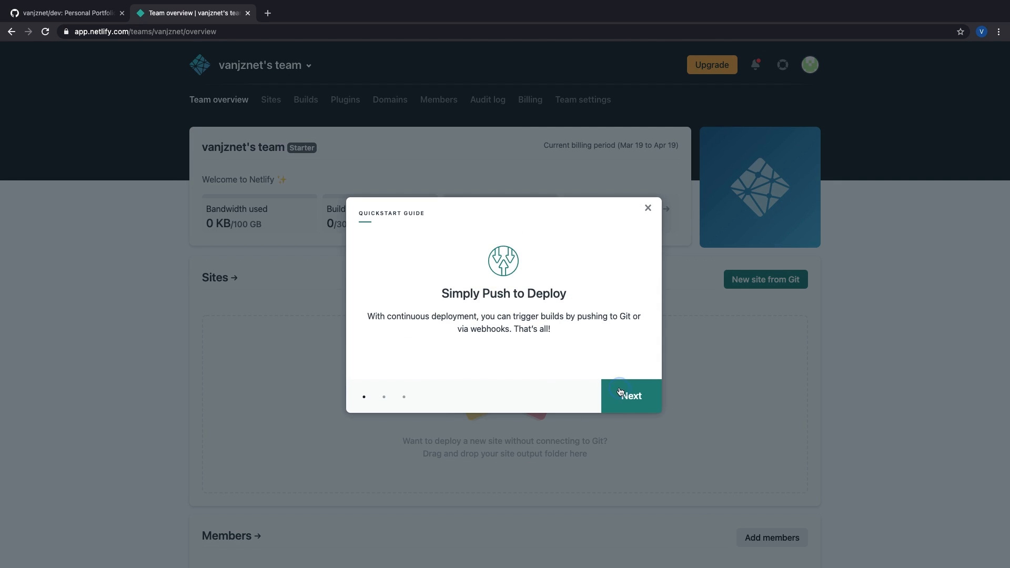
Step: Close the Netlify Quickstart Guide and choose New site from Git
click(619, 392)
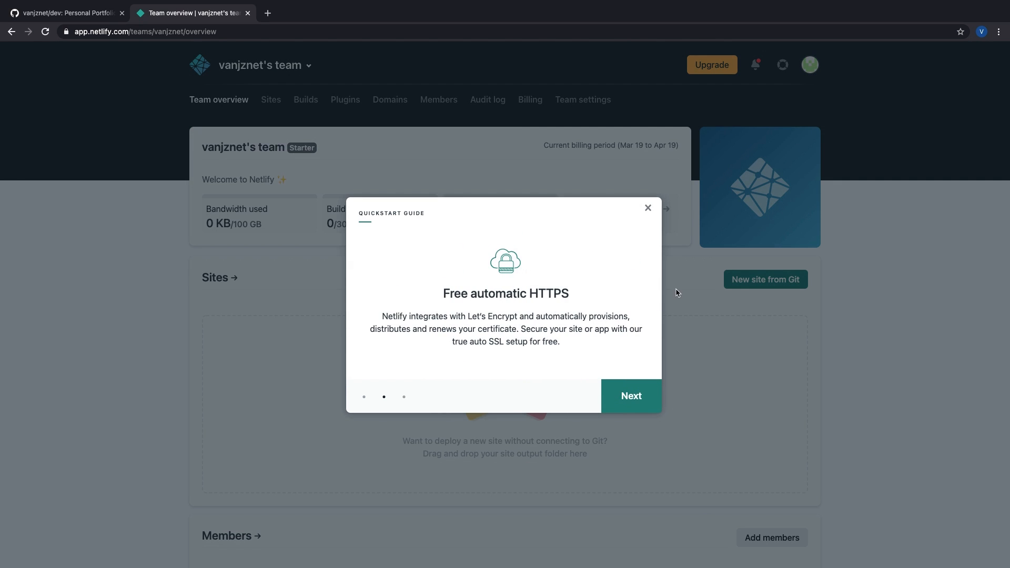
click(648, 208)
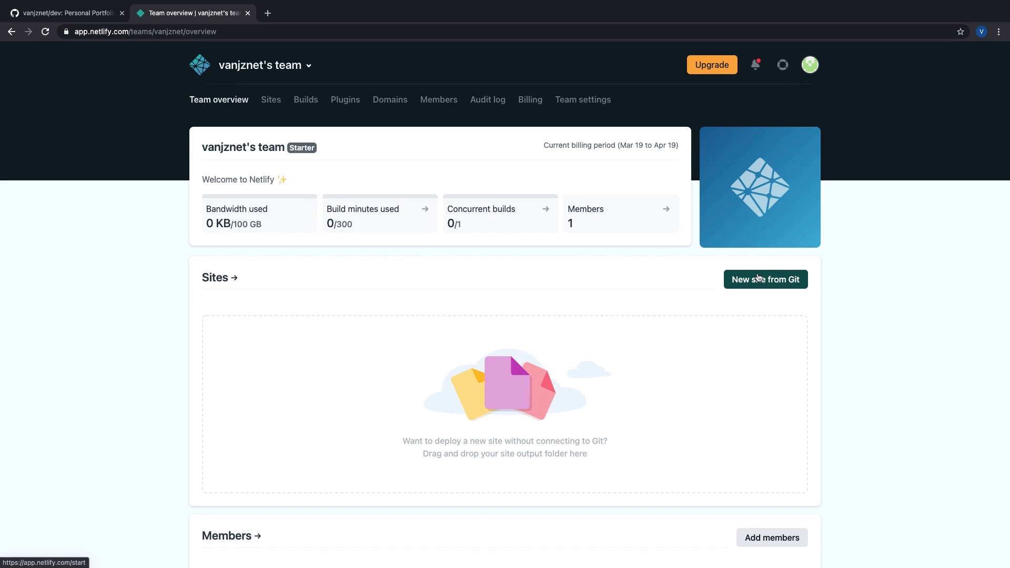
click(784, 283)
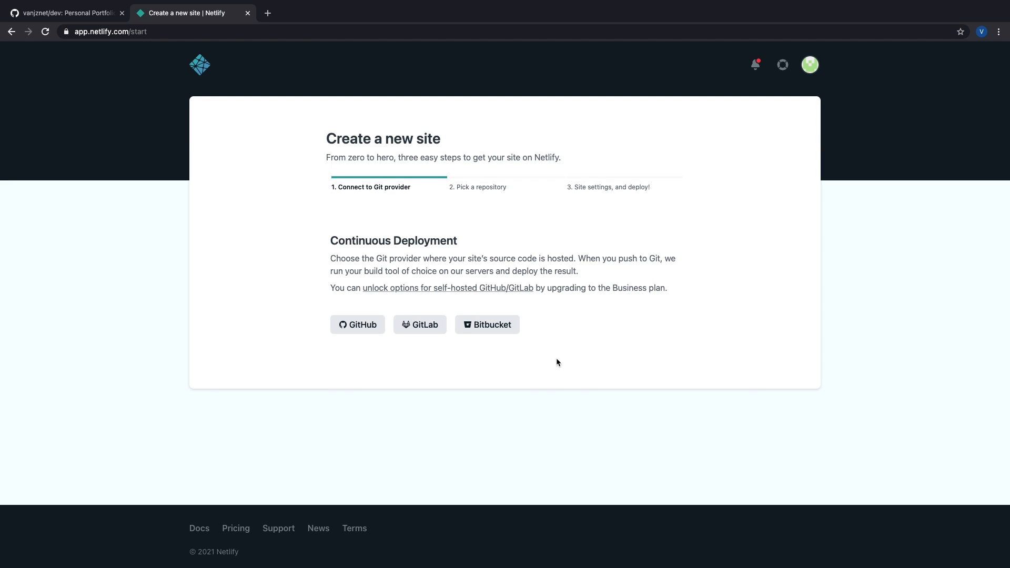
Step: Authorize Netlify on GitHub, install its app on all repositories, and list the repositories
click(50, 12)
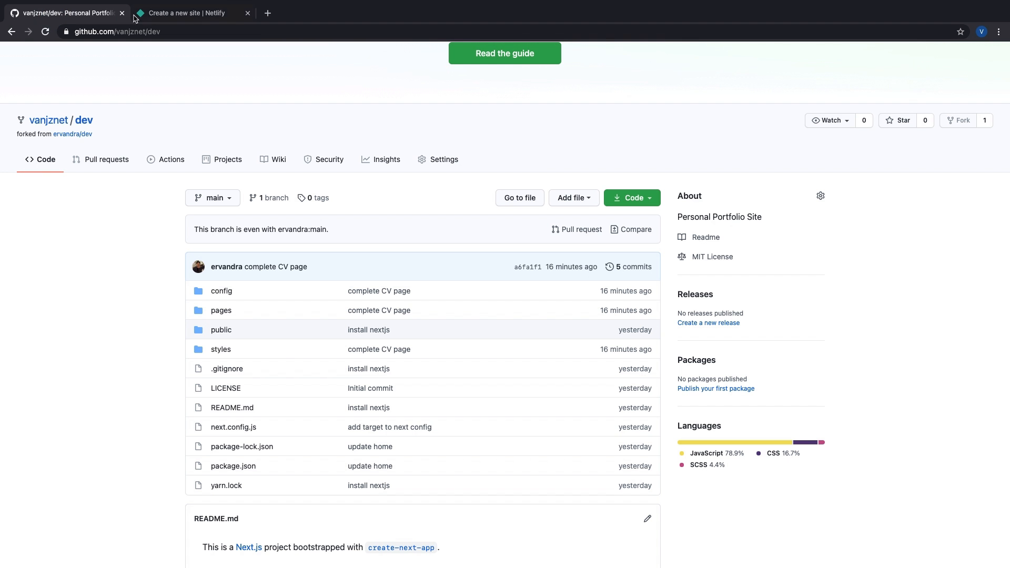
click(180, 14)
click(370, 333)
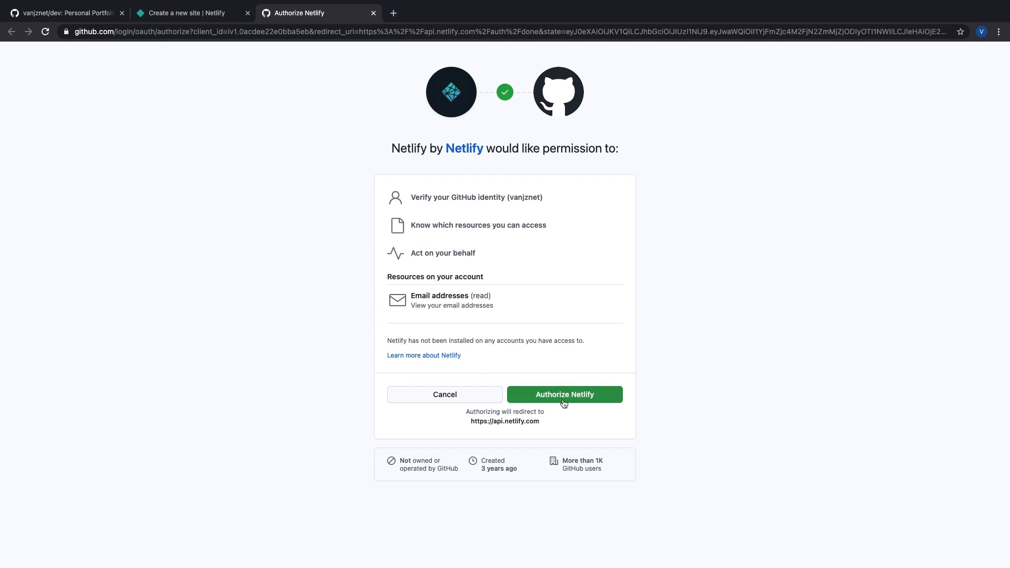
click(583, 399)
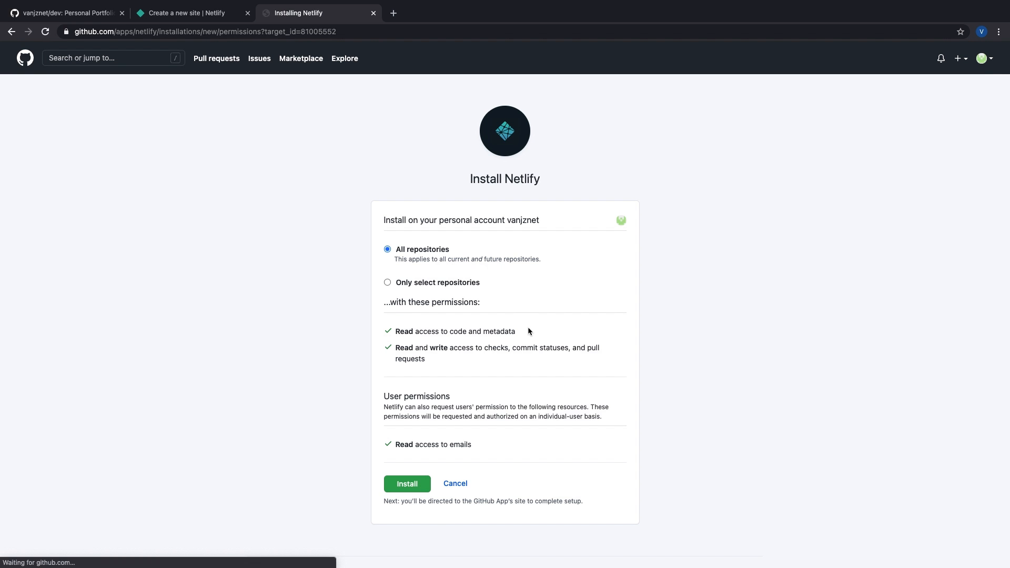
click(407, 484)
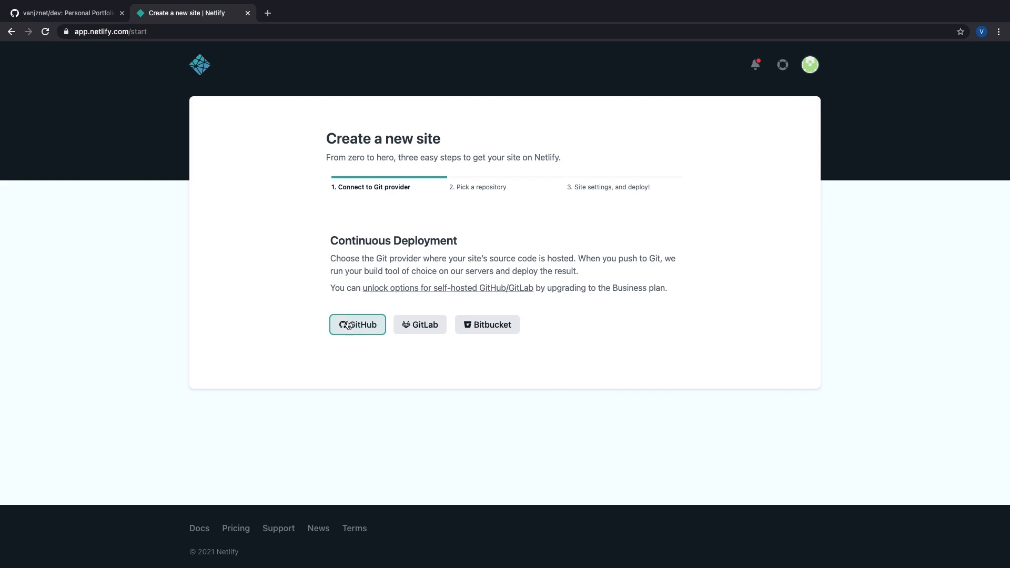
click(365, 330)
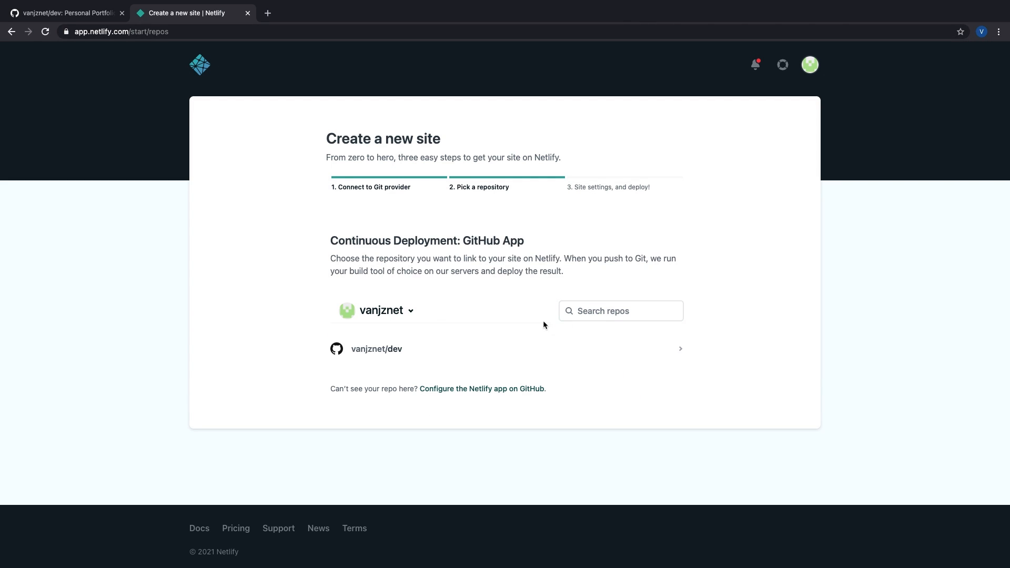
Step: Deploy the dev repository's main branch with build command yarn build and publish directory out/
click(536, 353)
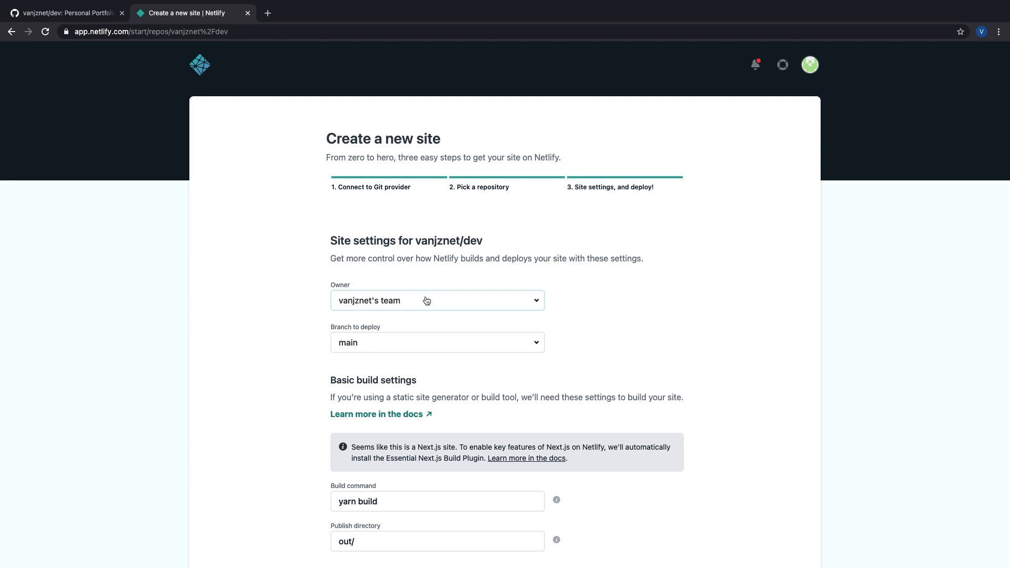
scroll(437, 331, down, 2)
scroll(421, 318, down, 2)
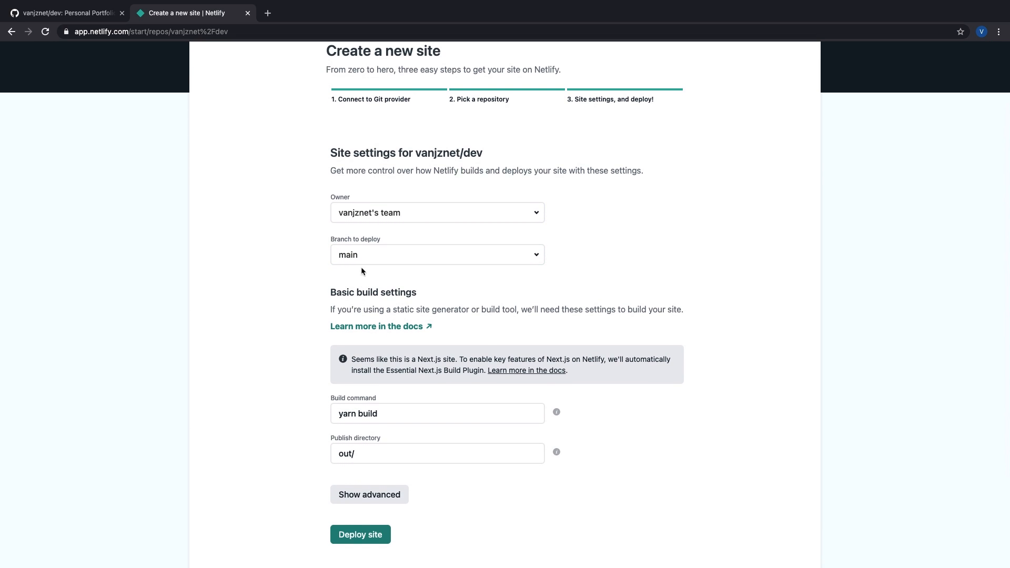
scroll(410, 379, down, 1)
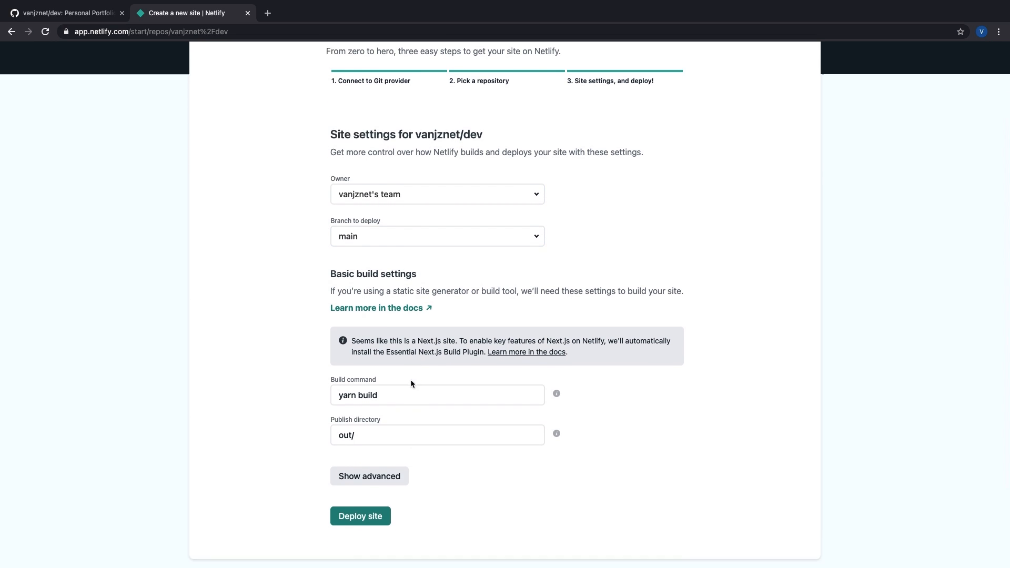
click(358, 396)
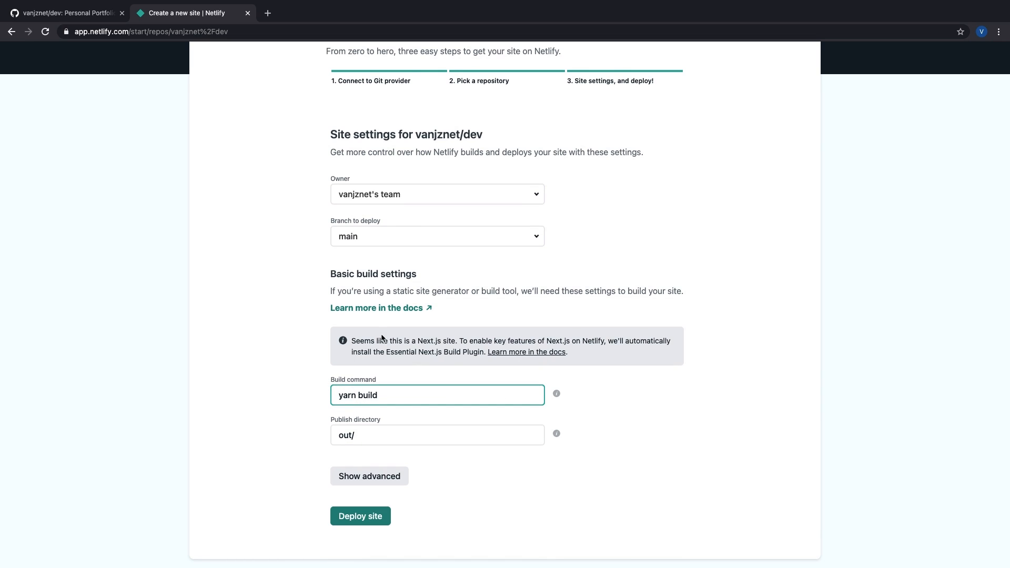
drag(382, 338, 609, 356)
click(607, 359)
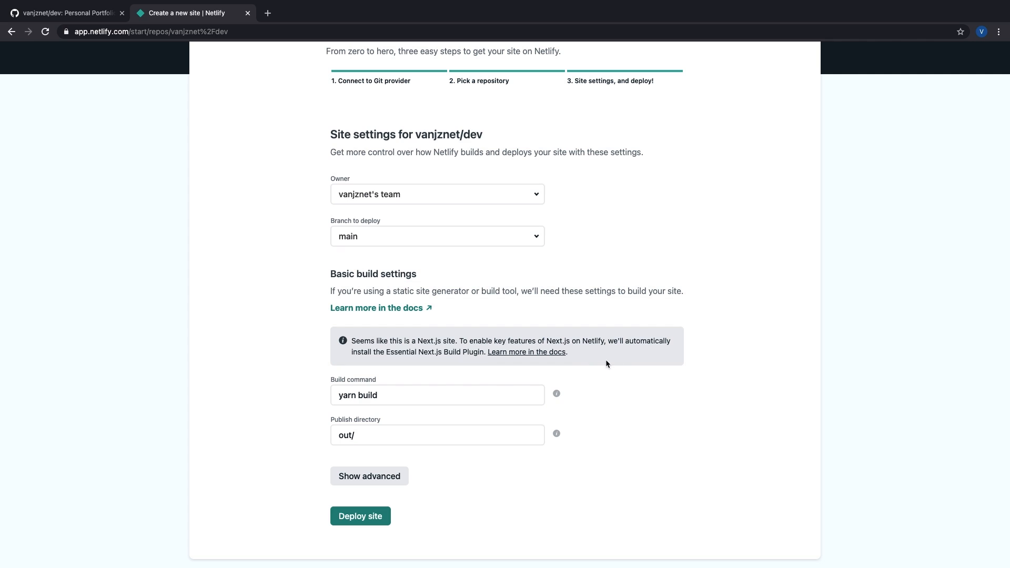
click(408, 396)
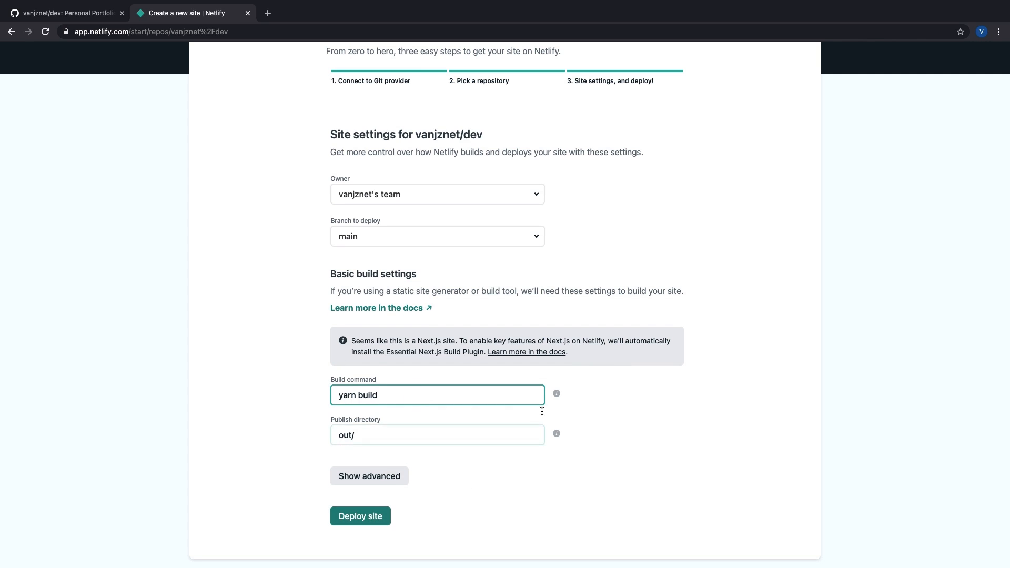
click(361, 516)
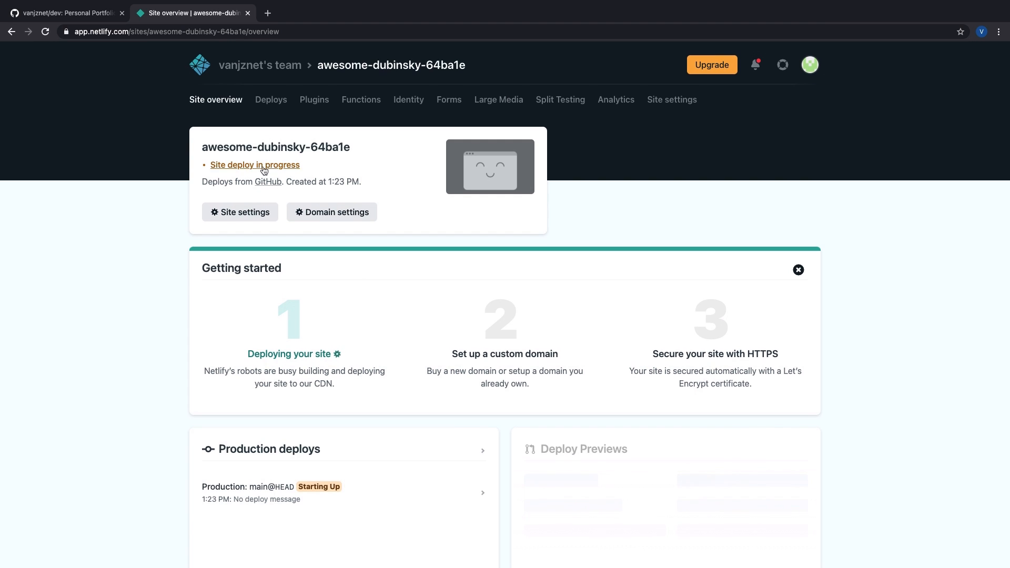
Step: Open Site settings for awesome-dubinsky-64ba1e and scroll down to its site details
scroll(207, 162, down, 1)
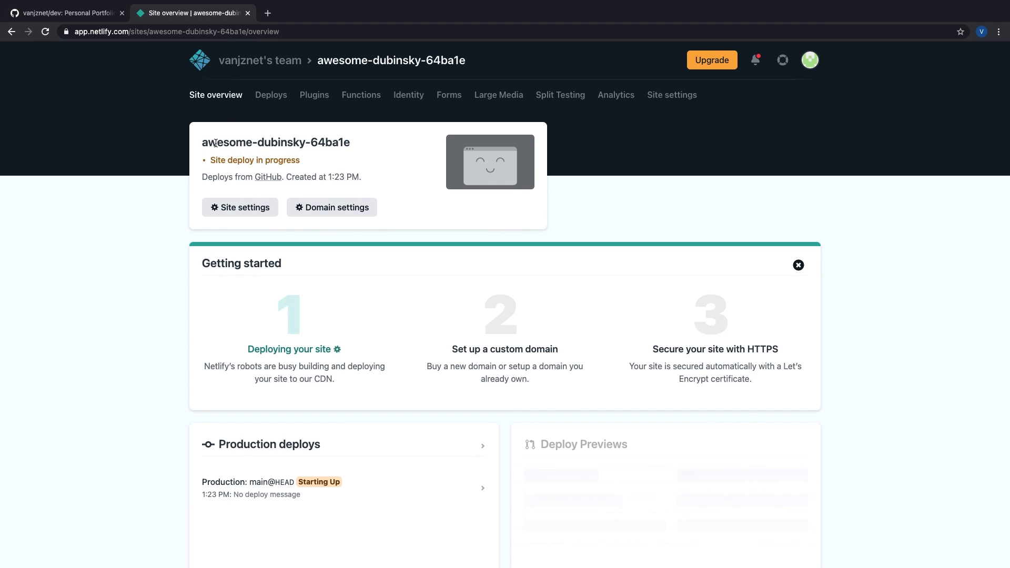
drag(203, 143, 368, 141)
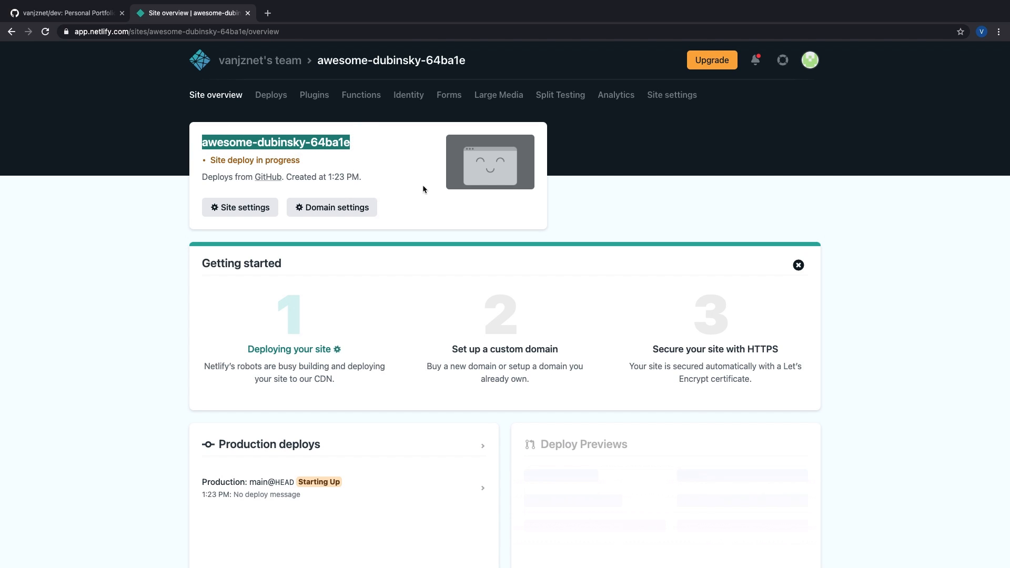
click(248, 207)
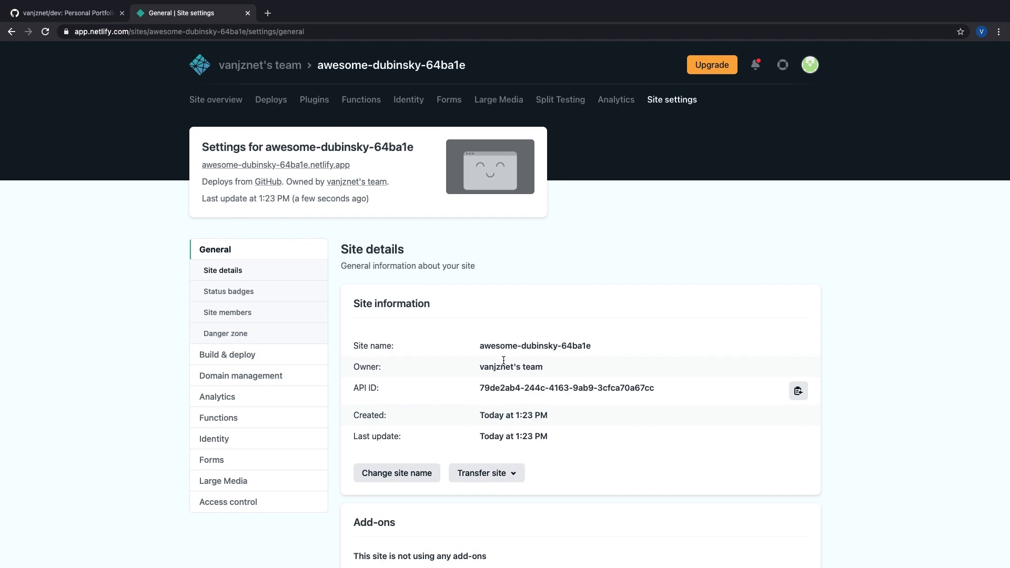
scroll(503, 361, down, 2)
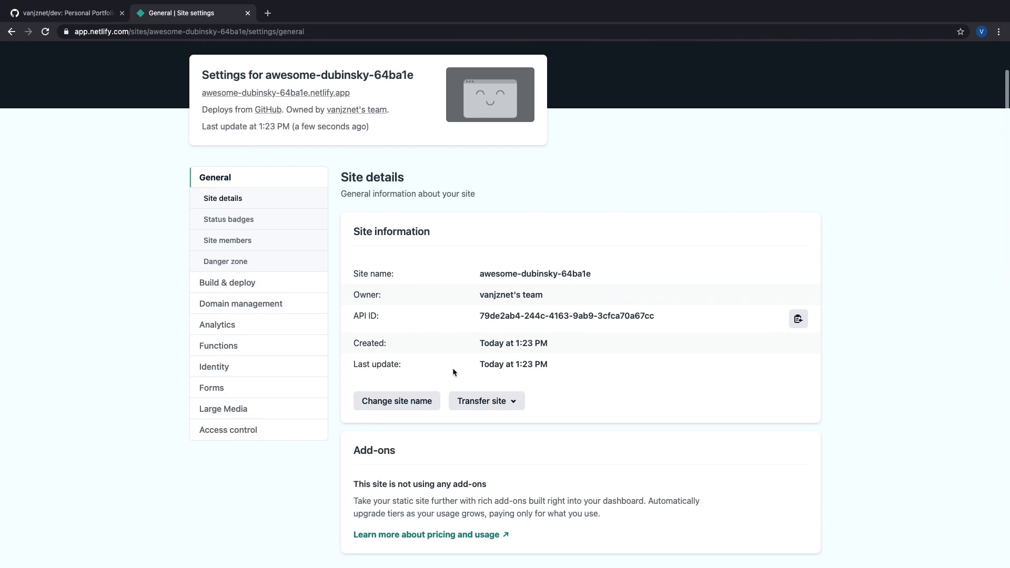
scroll(452, 373, down, 2)
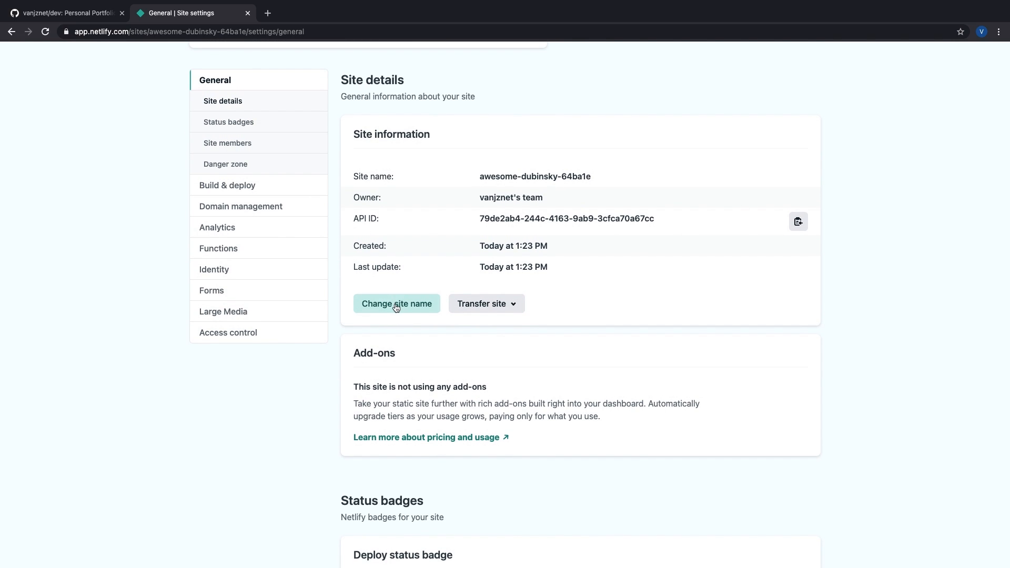
Step: Change the site name from awesome-dubinsky-64ba1e to vanjz and save it
click(415, 309)
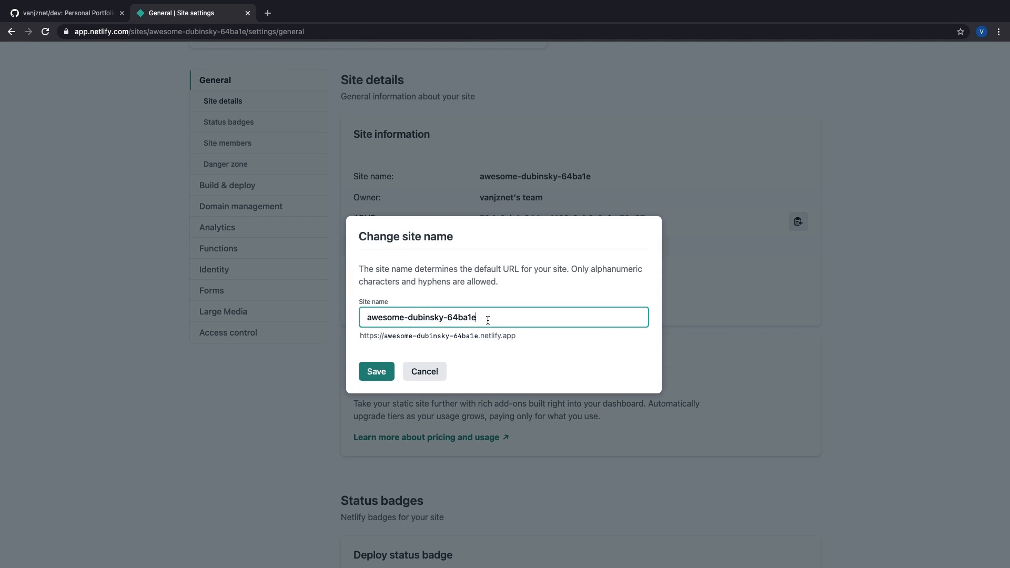
drag(522, 337, 384, 340)
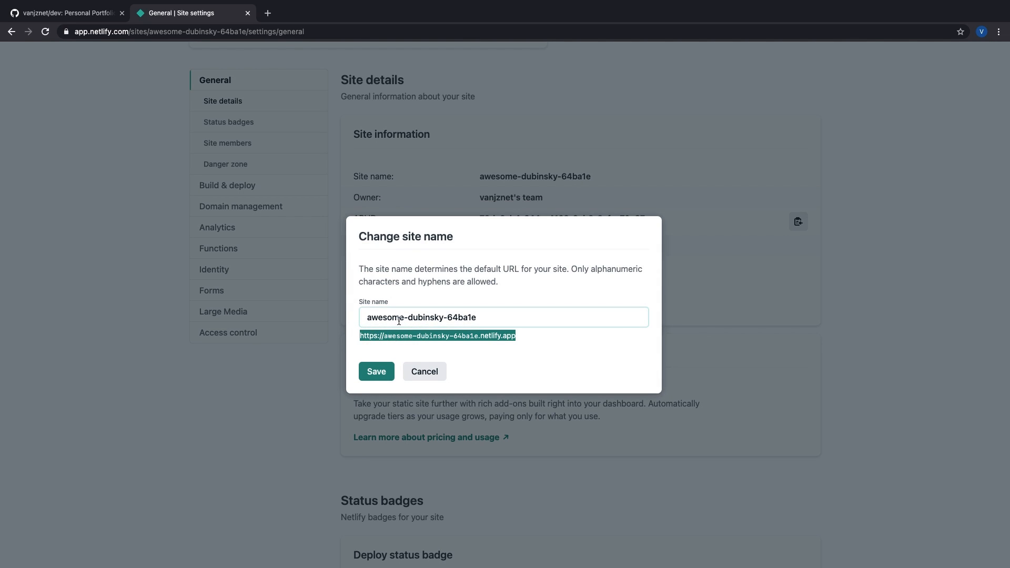
click(390, 317)
triple_click(390, 318)
text(vanjz)
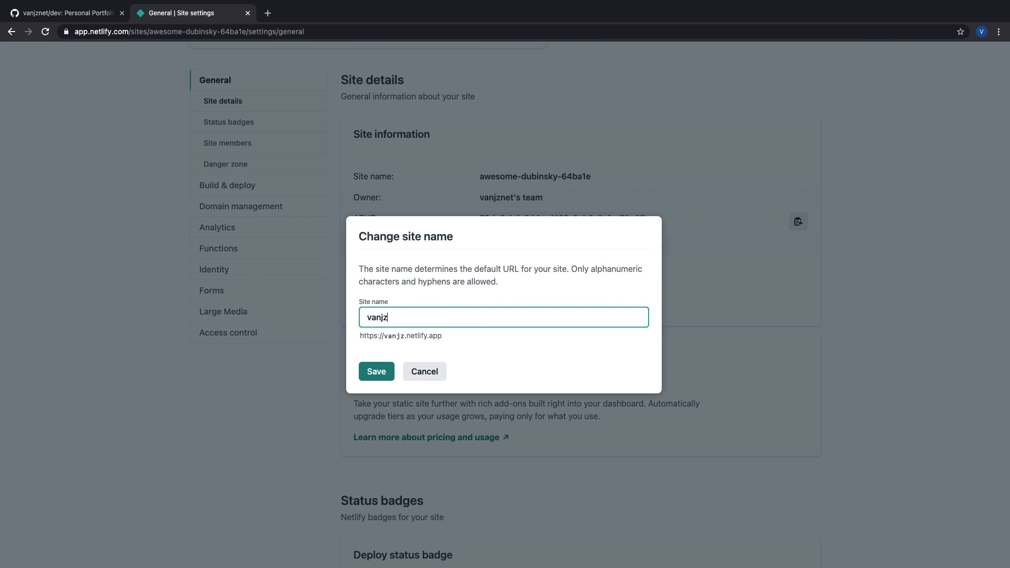
text(ne)
key(BackSpace)
key(BackSpace)
click(461, 334)
text(febriabc)
key(BackSpace)
key(BackSpace)
text(ga)
text(ncy)
key(ctrl+a)
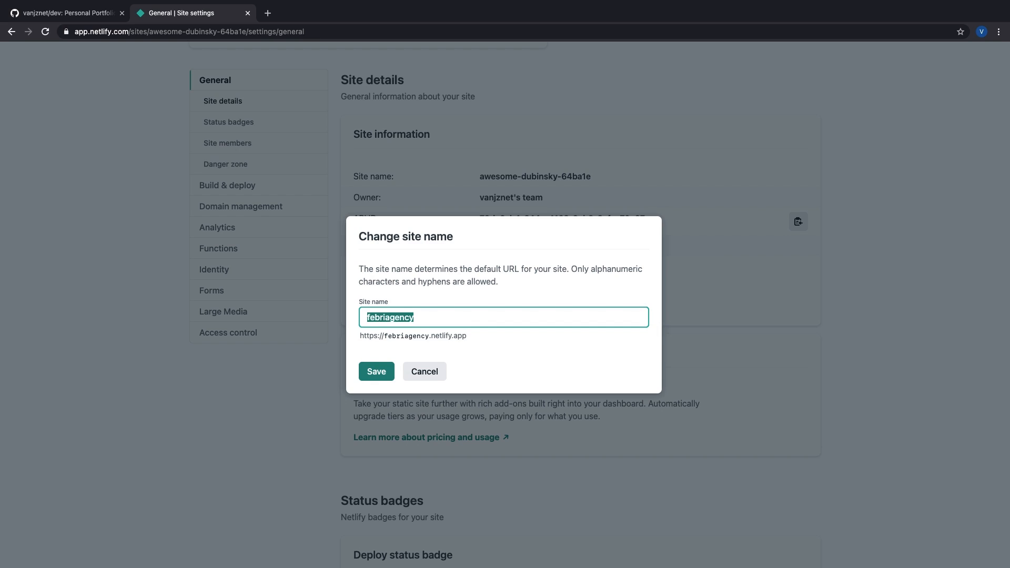
text(febridesign)
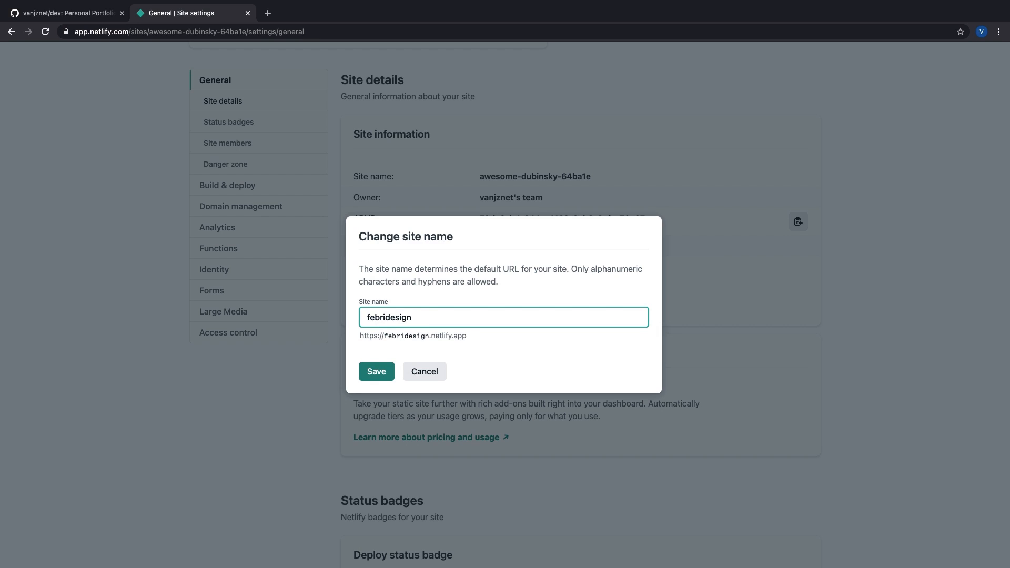
key(ctrl+a)
text(vanjz)
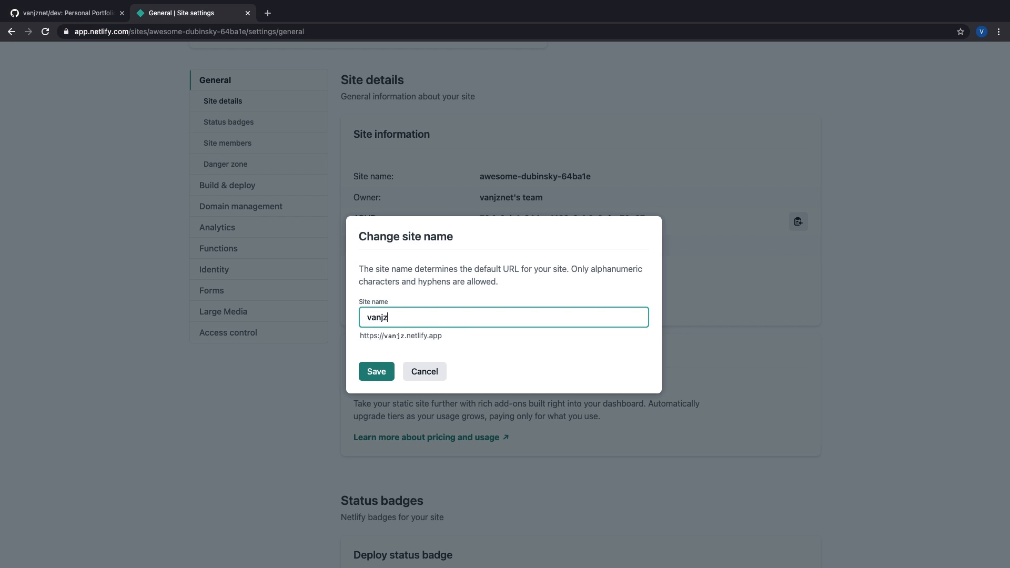
click(390, 371)
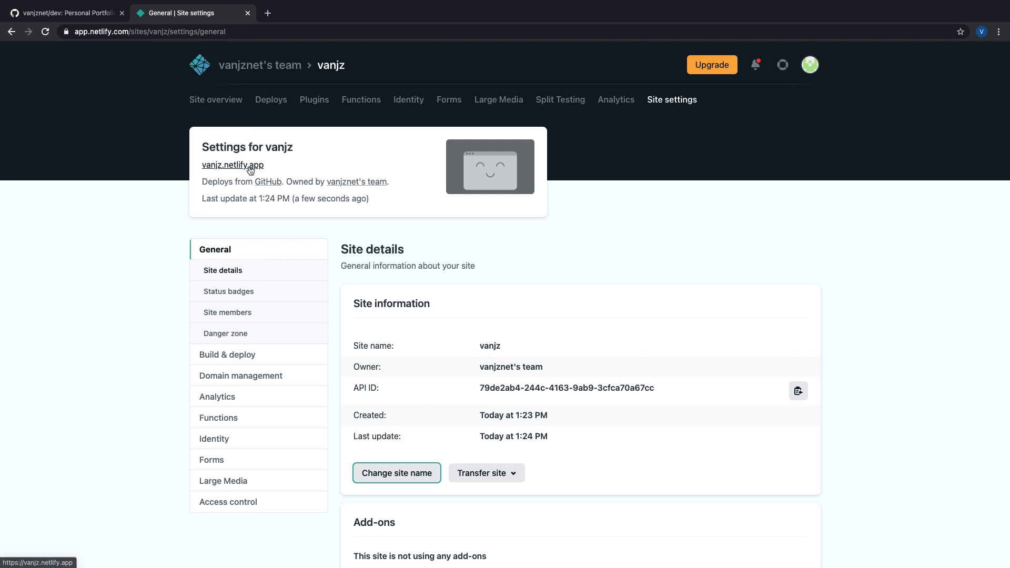
Step: Review the production deploy in the site's Deploys list
click(271, 101)
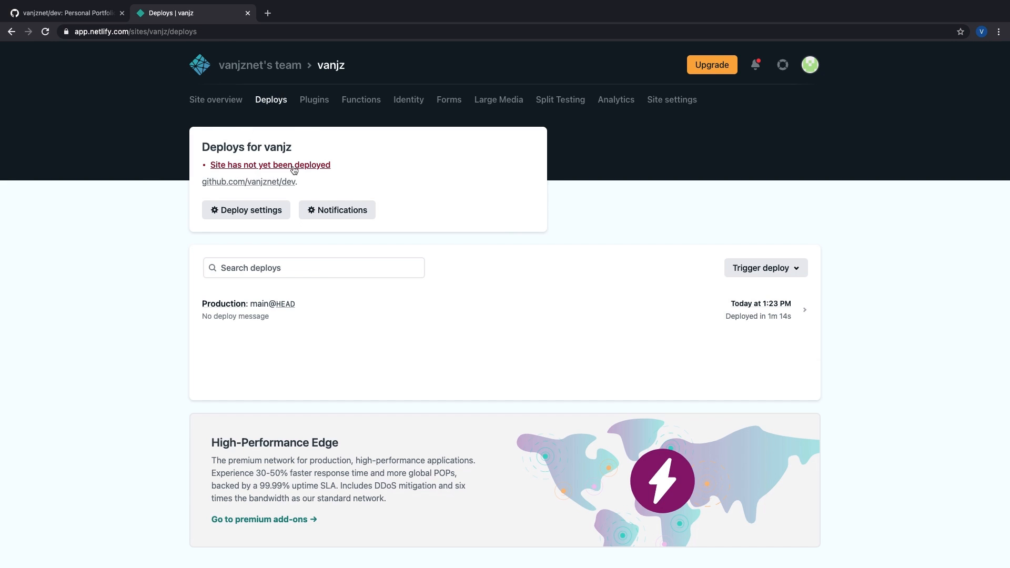
scroll(417, 277, down, 1)
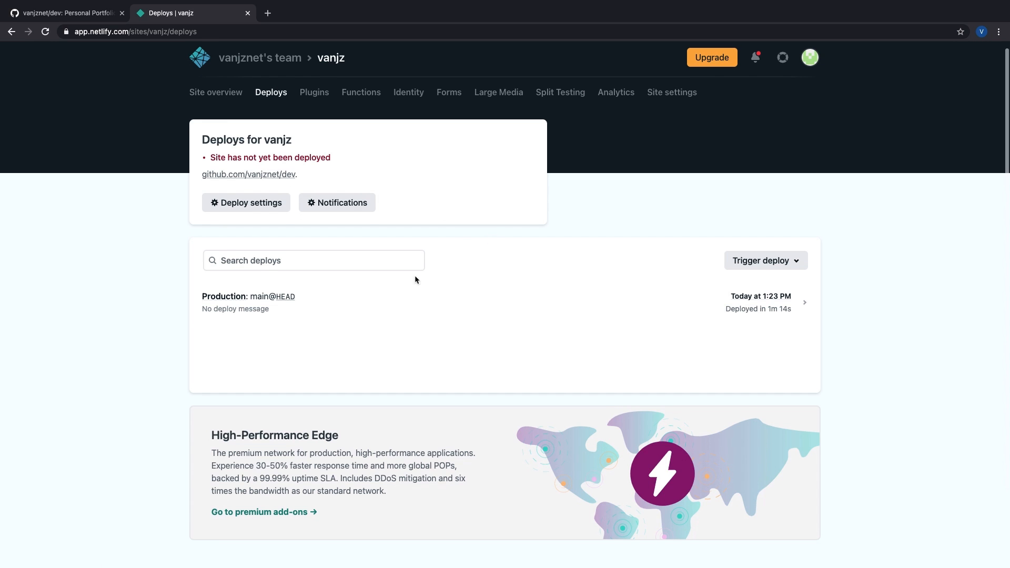
click(747, 304)
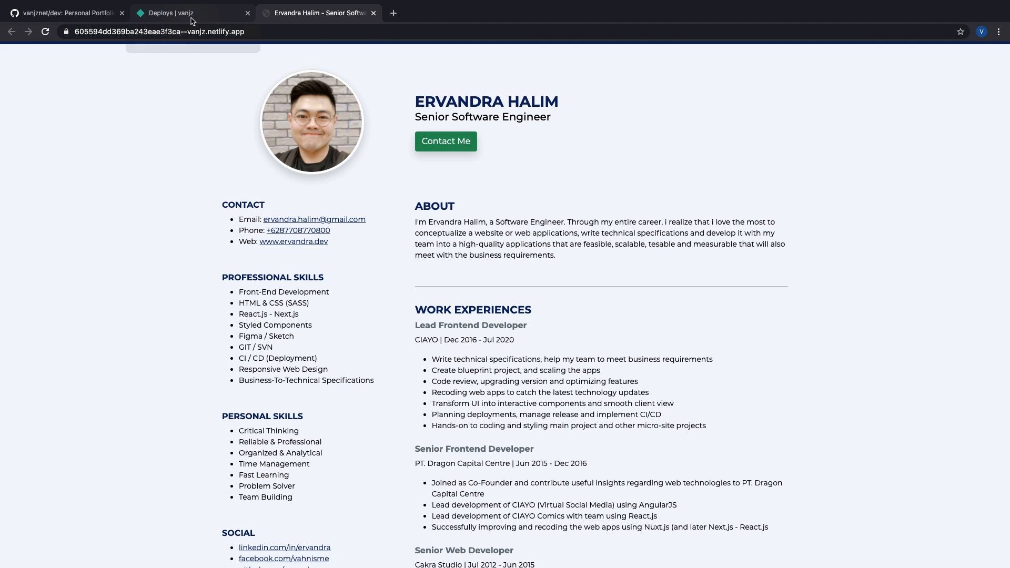
click(191, 19)
click(264, 308)
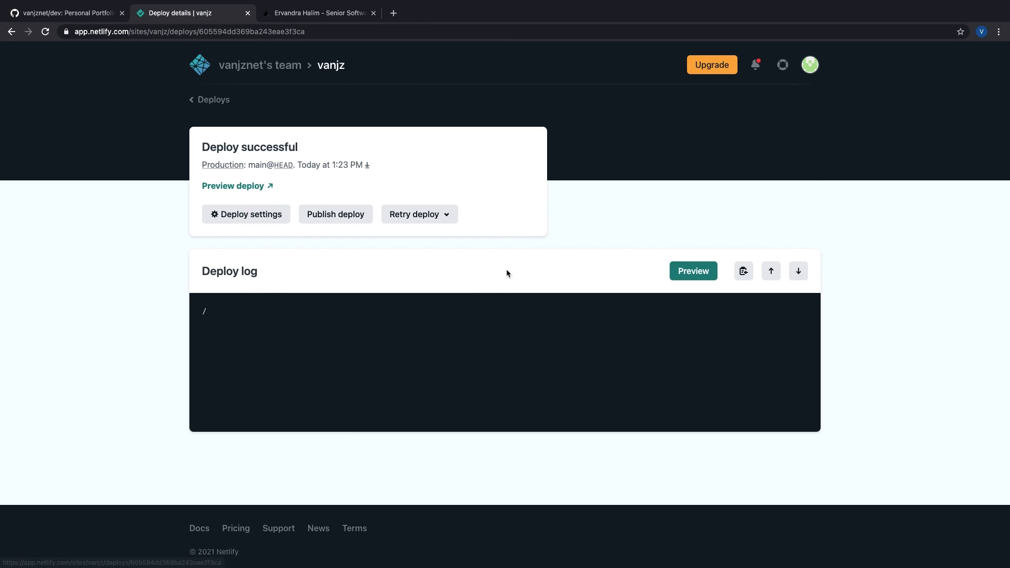
scroll(410, 236, down, 4)
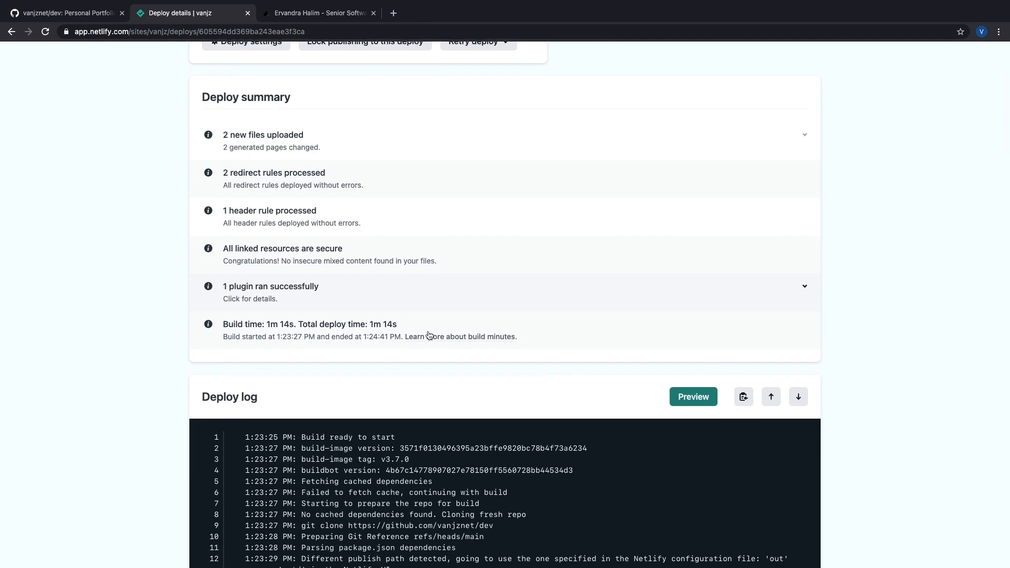
scroll(447, 328, up, 4)
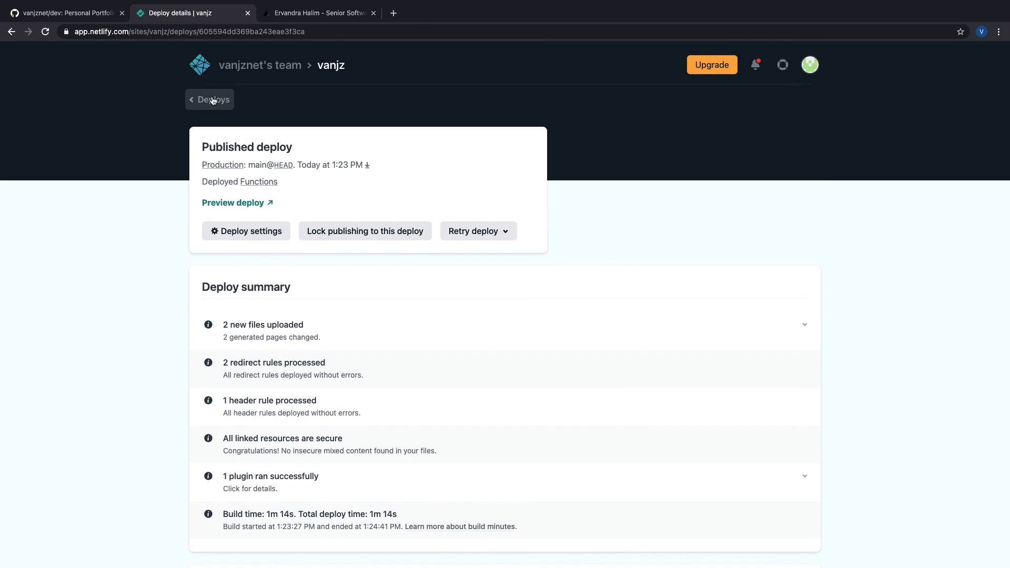
click(206, 101)
Step: Open the live vanjz.netlify.app CV from Site overview, then return to the GitHub tab
click(226, 107)
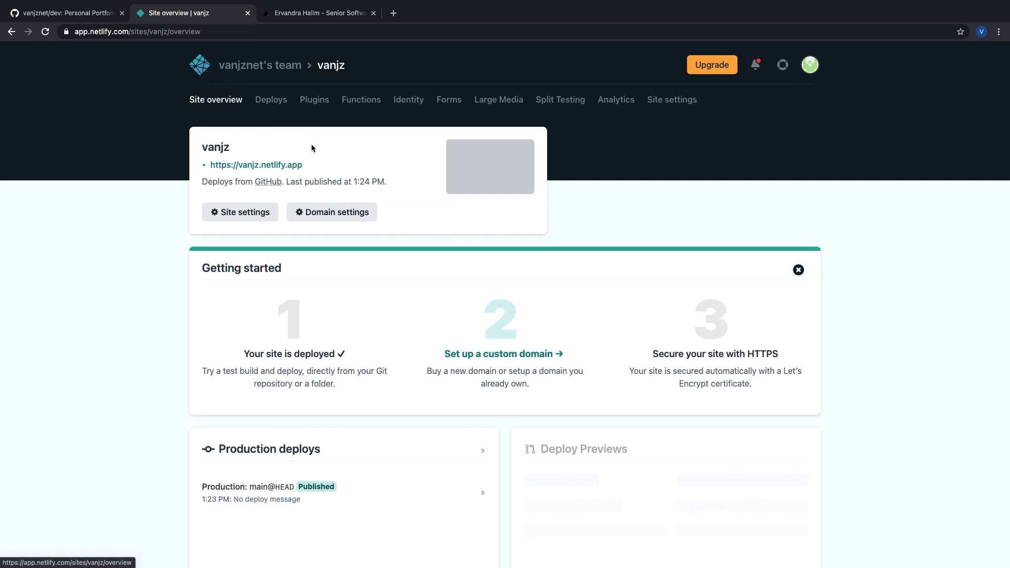
click(259, 165)
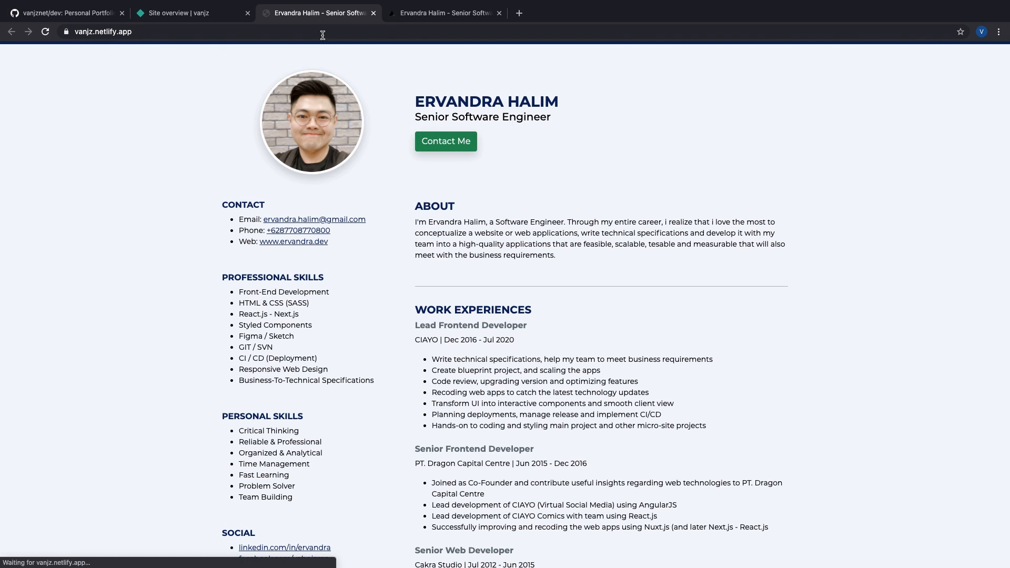
click(100, 32)
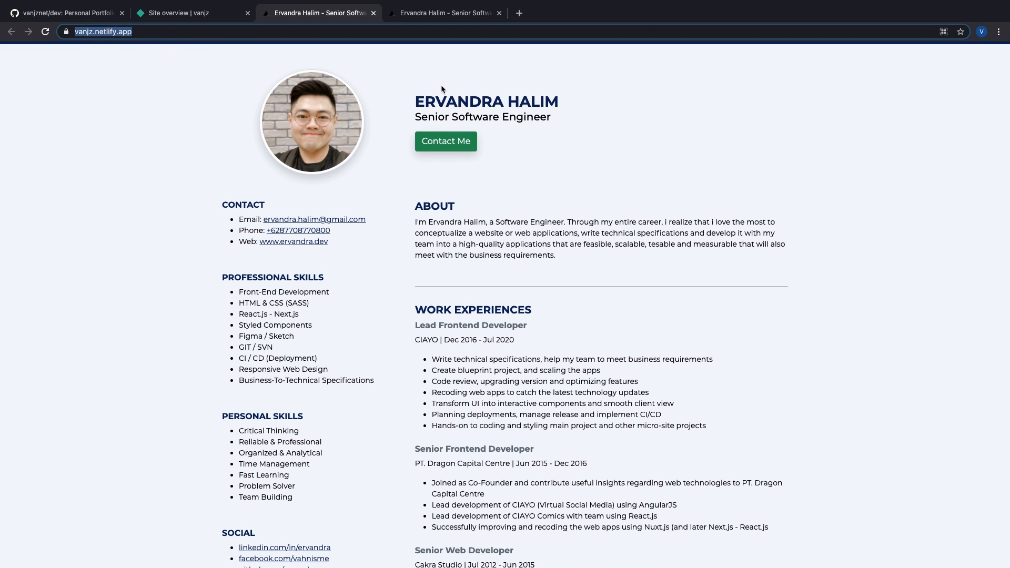
drag(474, 95, 859, 451)
click(853, 451)
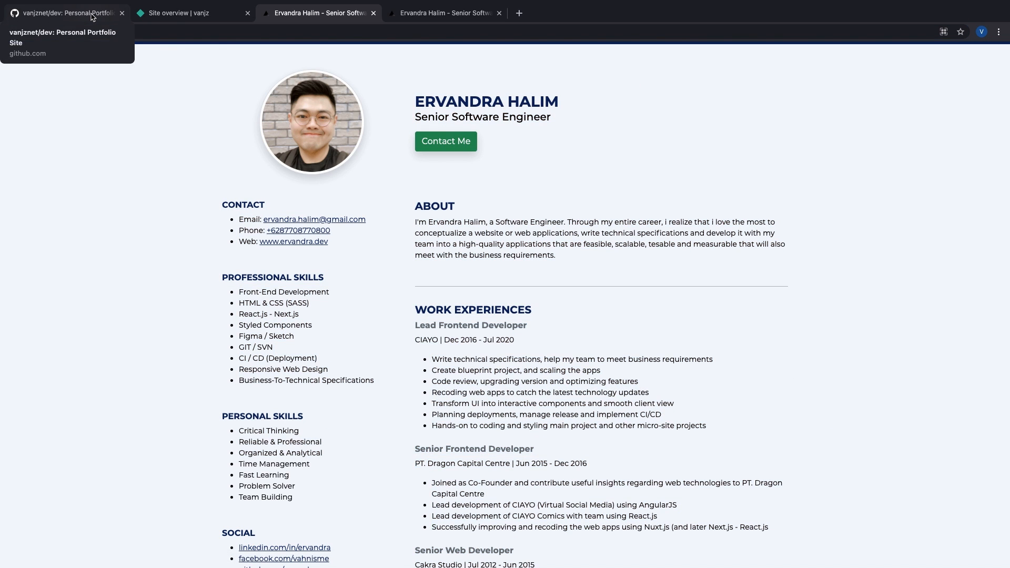
click(92, 18)
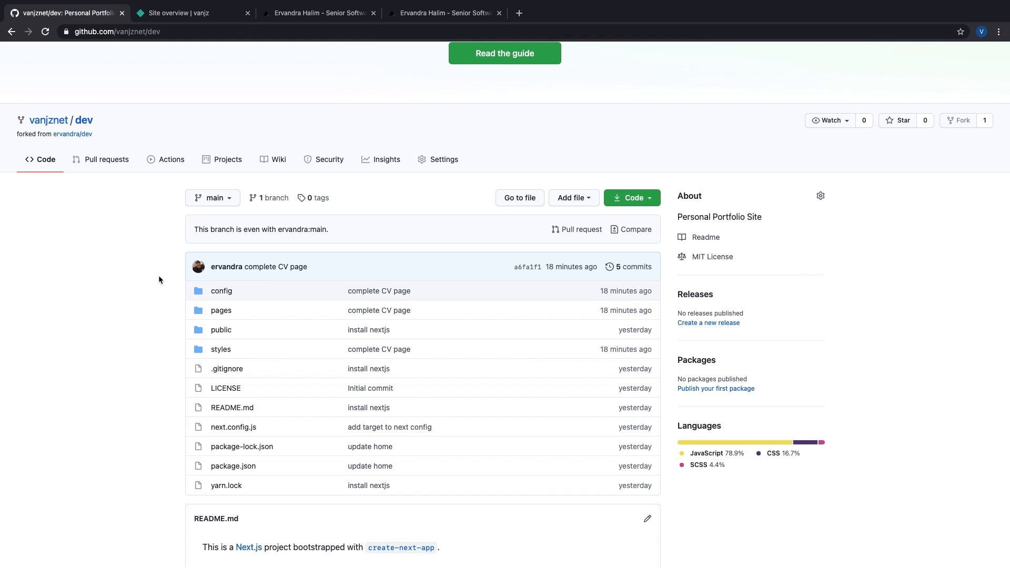
Step: Reload the forked dev repository and open config/profile.js in GitHub's editor
click(126, 32)
key(Return)
click(227, 293)
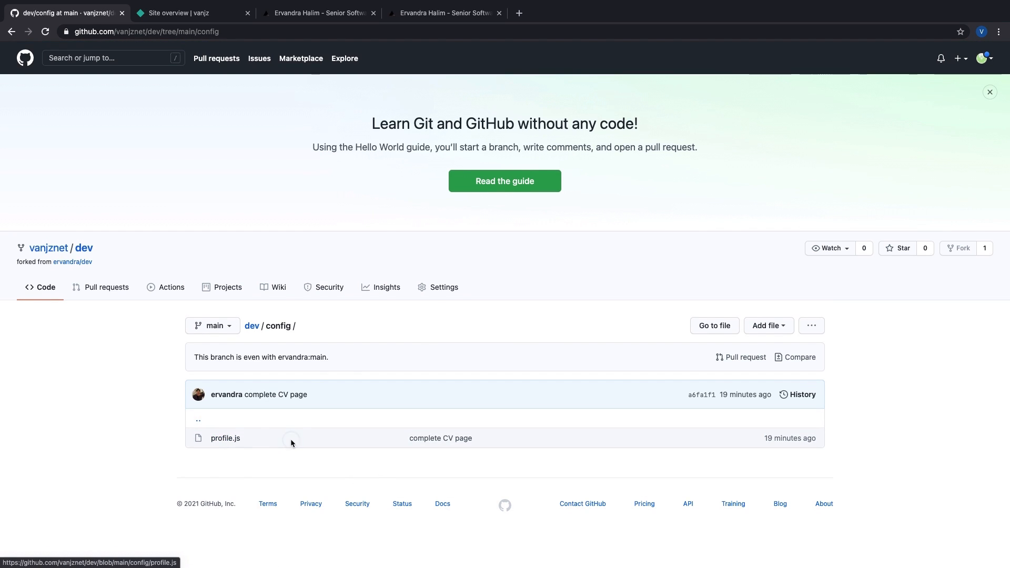
click(226, 439)
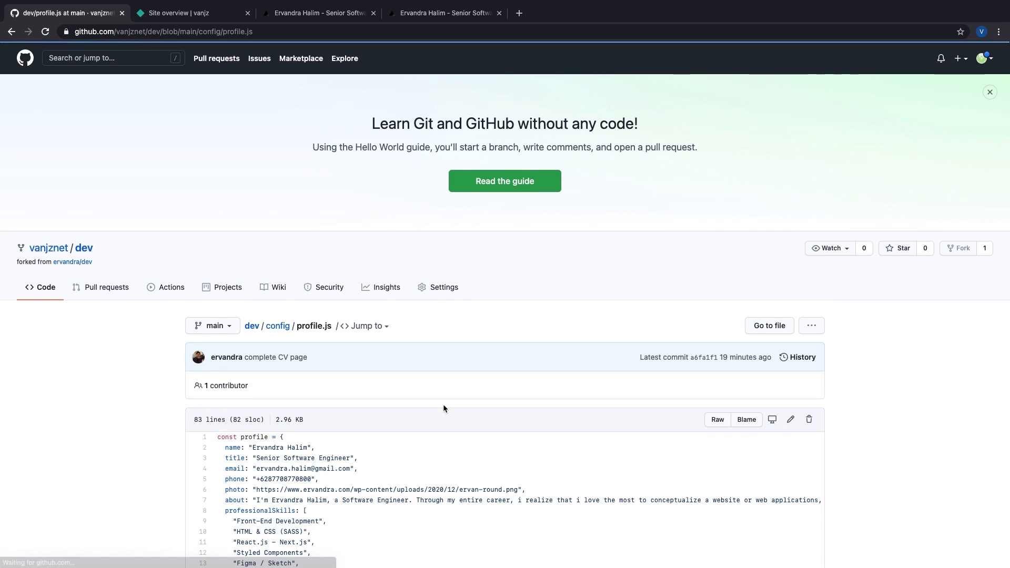
scroll(541, 358, down, 3)
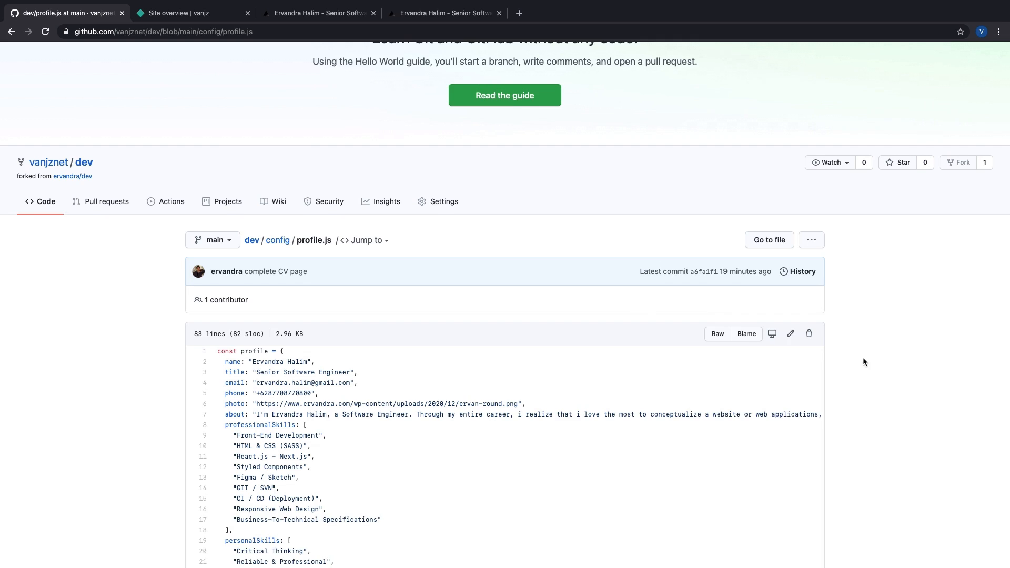
scroll(863, 358, down, 1)
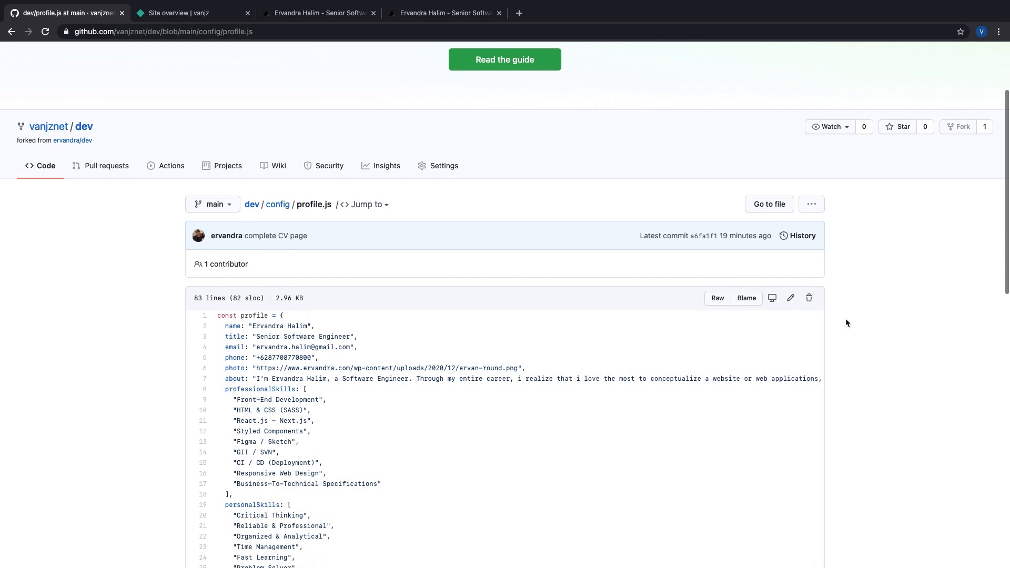
click(791, 298)
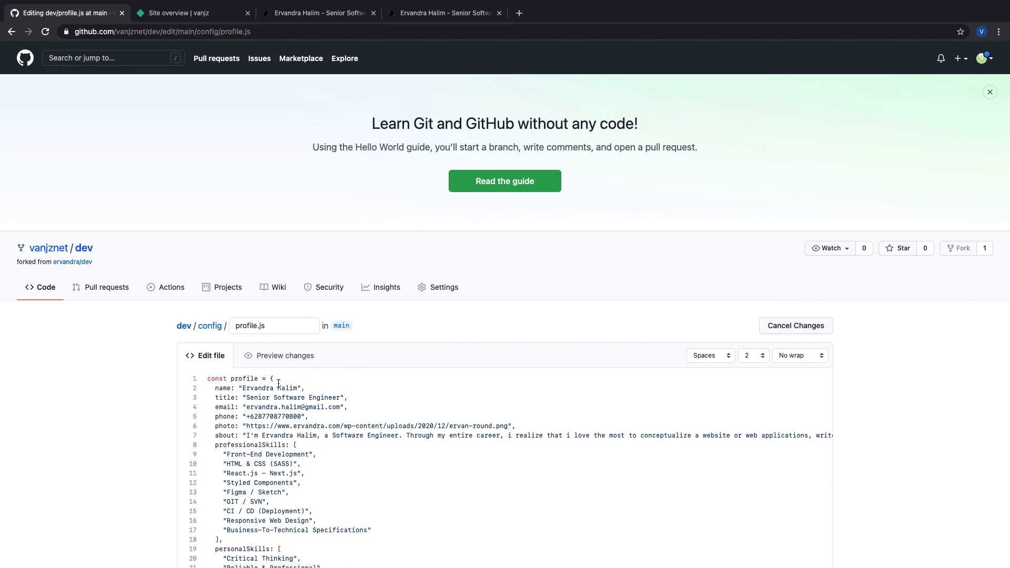
Step: Replace the name with a new full name and the title with UI/UX Designer
double_click(259, 388)
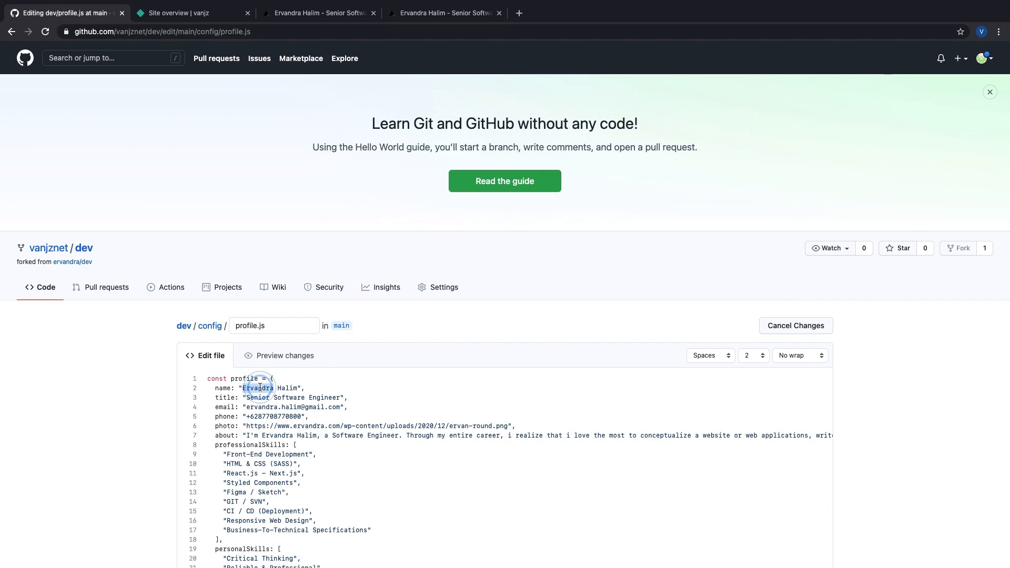
shift+click(298, 387)
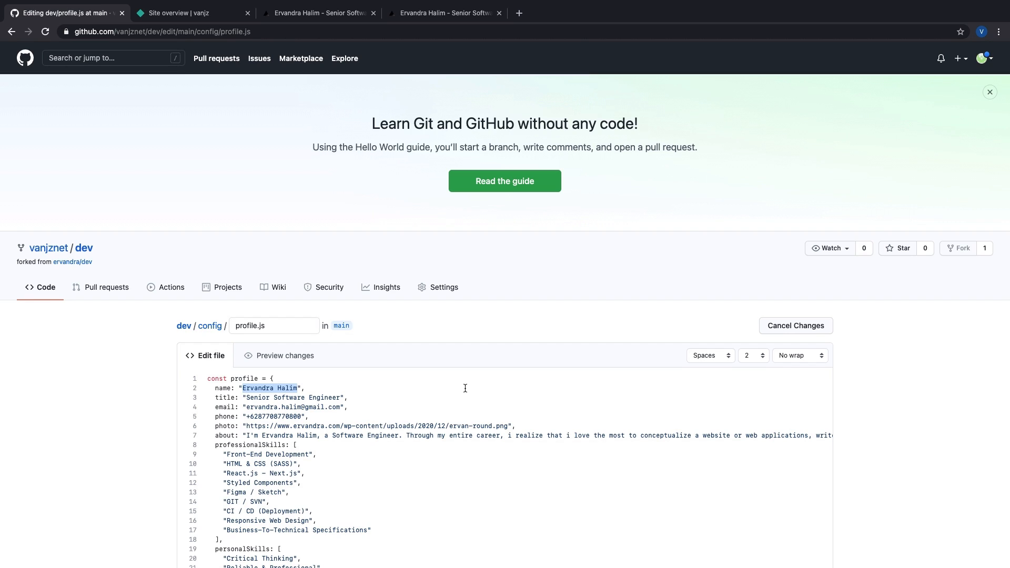
text(Tom Sawyer)
click(258, 395)
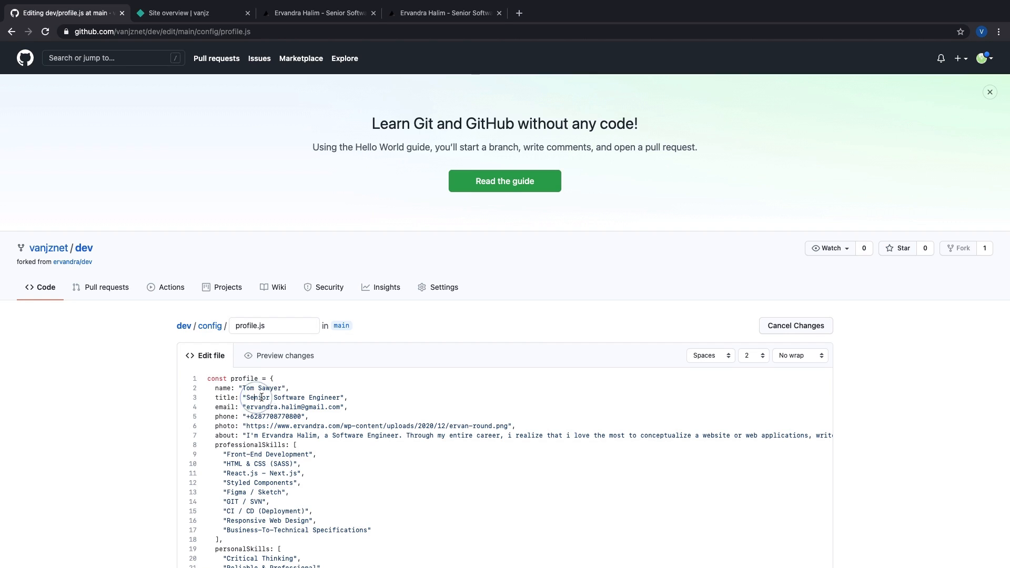
drag(343, 398, 247, 398)
text(S)
key(BackSpace)
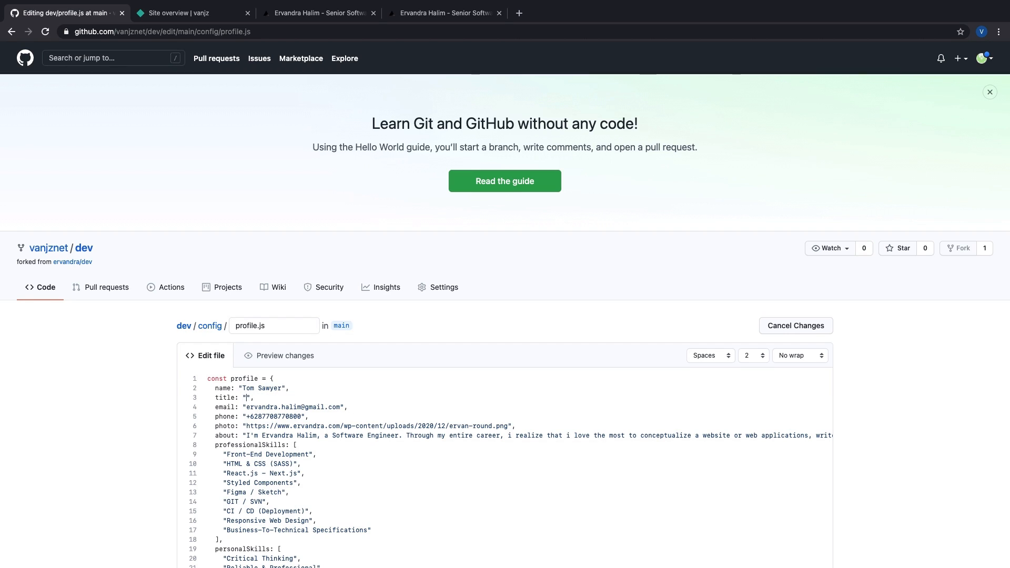
text(UI/UX Designer)
Step: Replace the e-mail address's user part and the phone number with new contact details
click(250, 408)
double_click(250, 409)
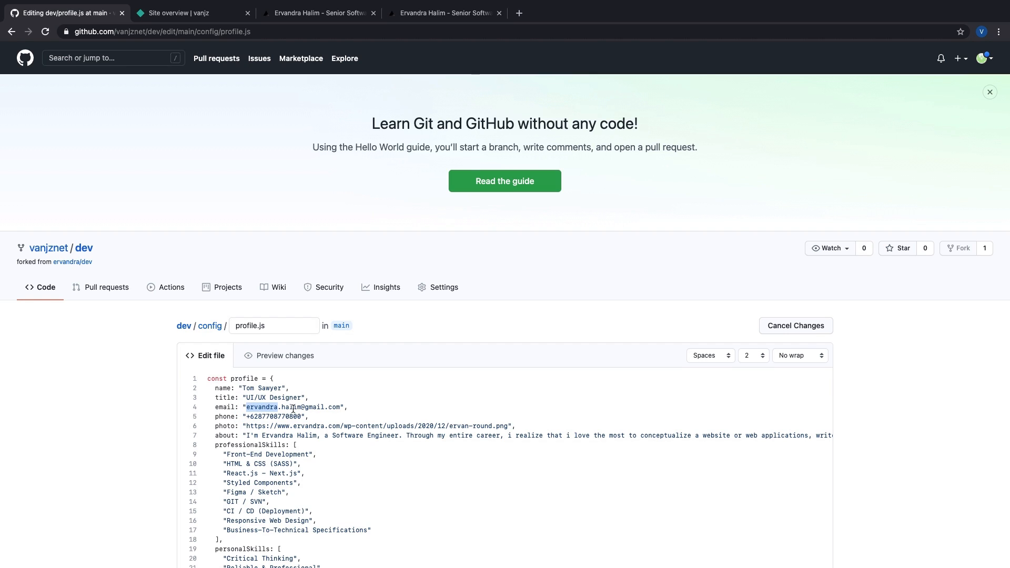
drag(303, 408, 301, 407)
text(tom.sawyer)
double_click(268, 416)
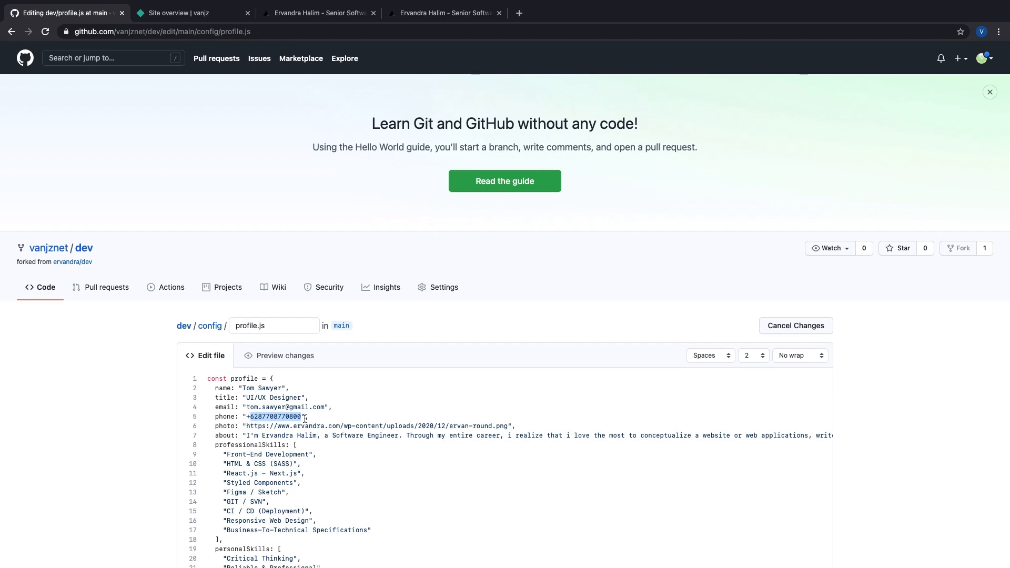
key(Right)
shift+click(257, 417)
key(Left)
key(BackSpace)
key(BackSpace)
key(BackSpace)
text(0)
shift+click(296, 418)
text(081234567)
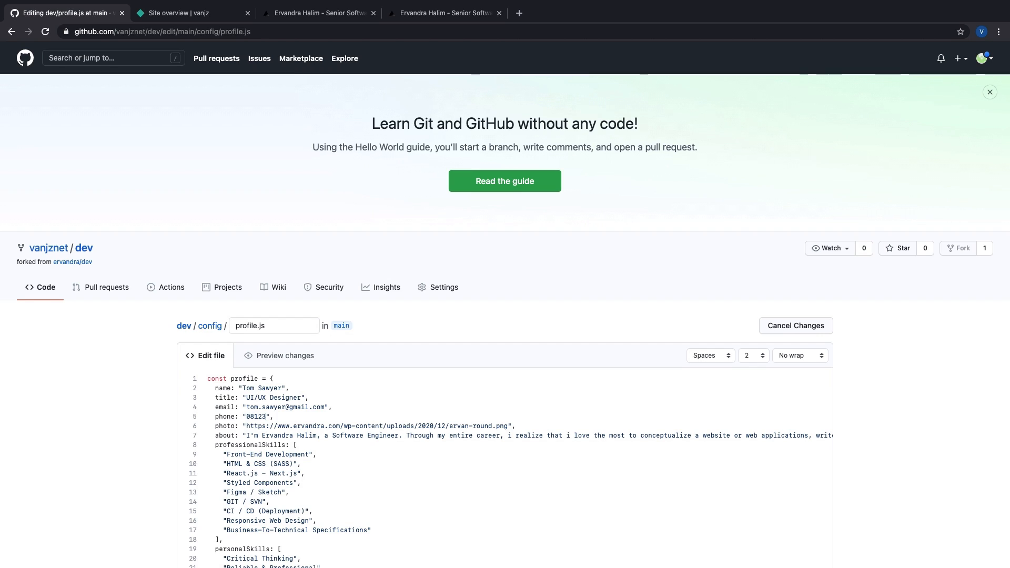
text(89)
click(249, 417)
key(BackSpace)
text(+62)
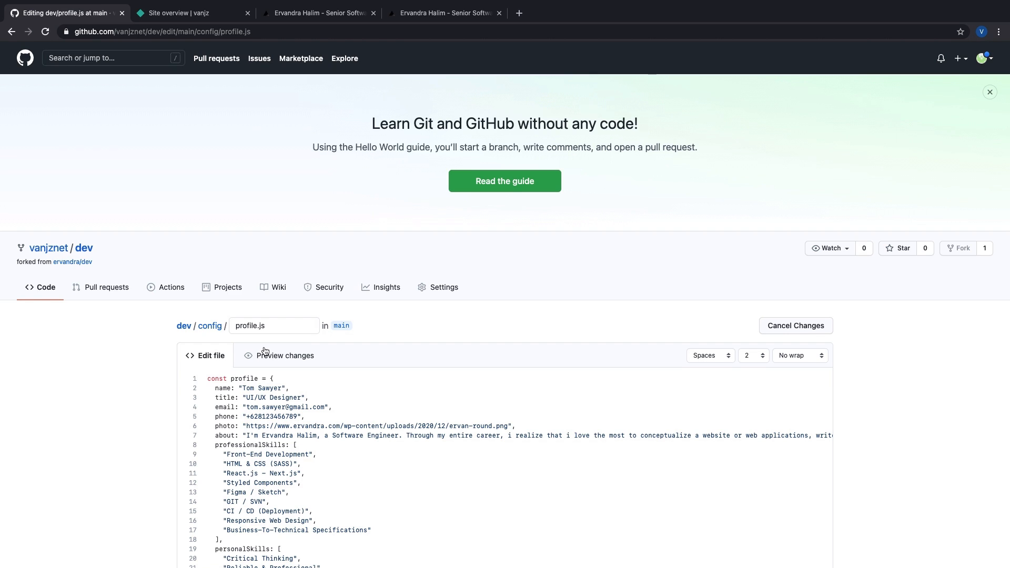
Step: Load via.placeholder.com/300/ae2b26?text=+ in a new tab, copying its URL for the photo
key(ctrl+t)
text(via.)
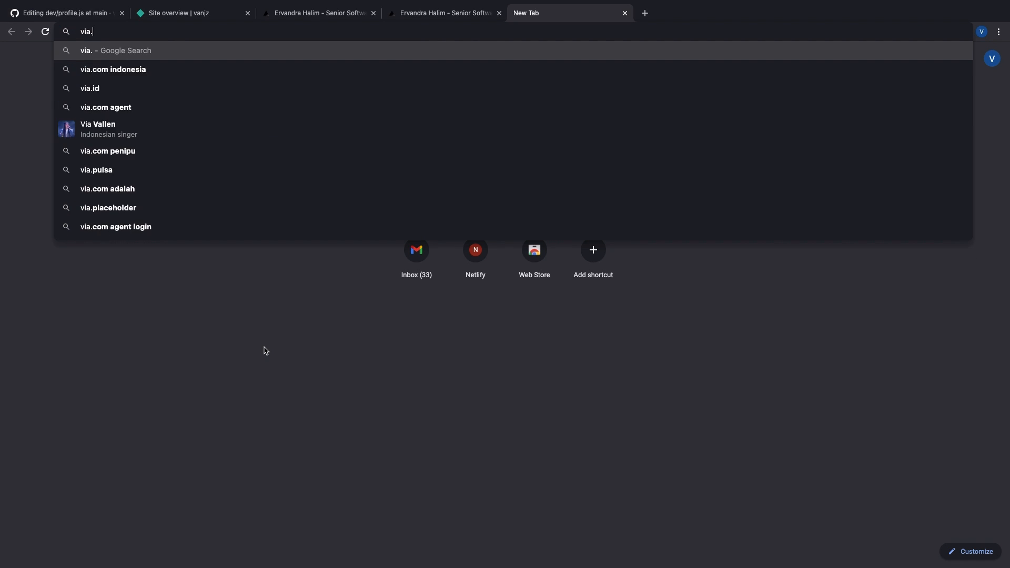
text(placeholder.com/100)
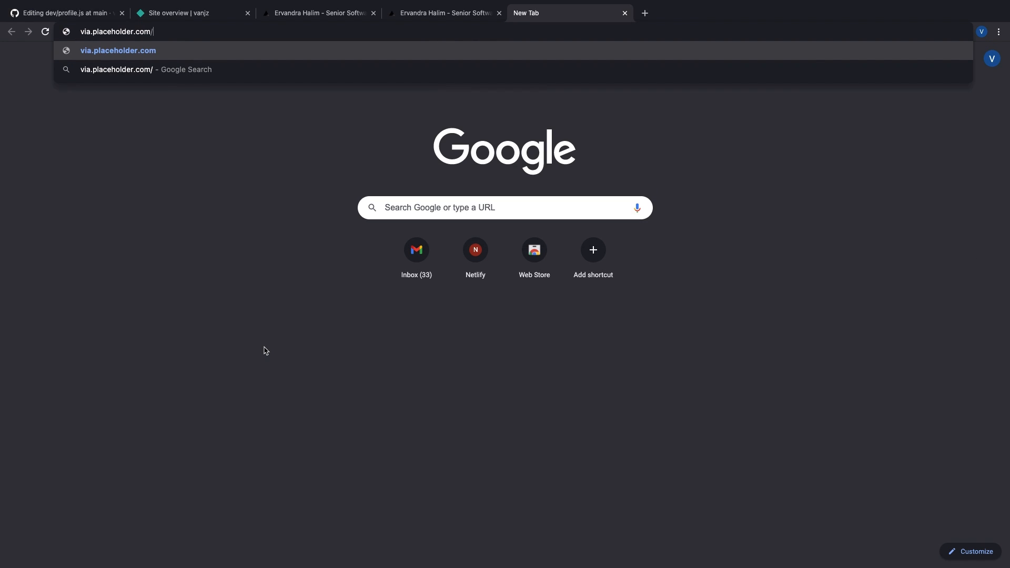
key(BackSpace)
key(BackSpace)
key(BackSpace)
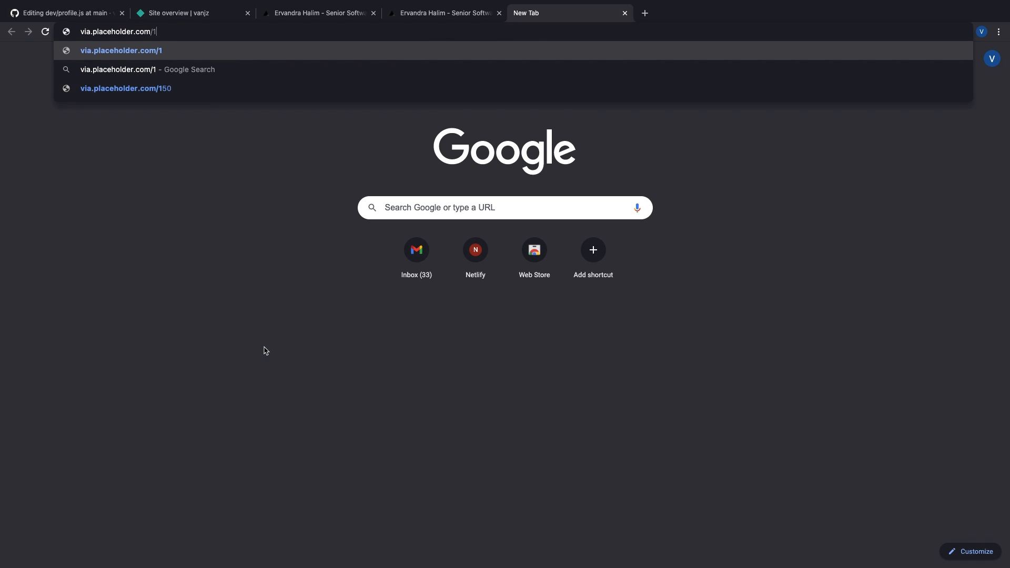
text(300/)
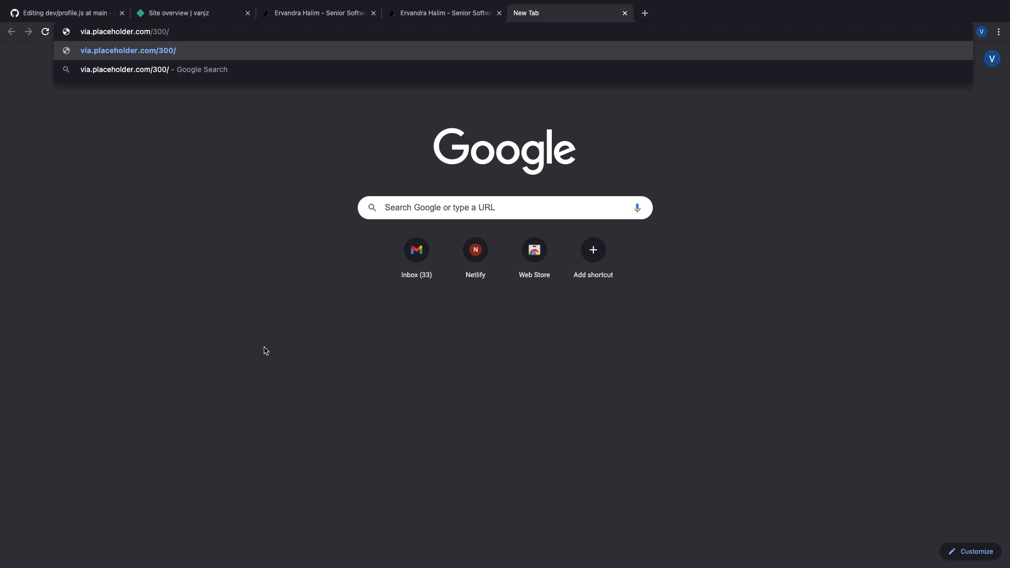
text(aesb26)
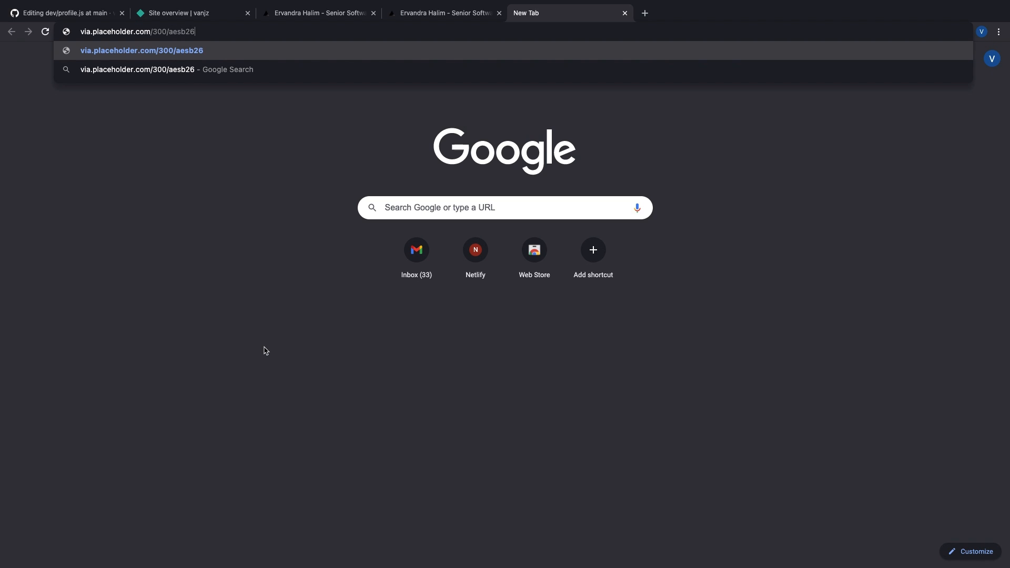
key(BackSpace)
key(BackSpace)
key(BackSpace)
key(BackSpace)
text(2b26?text)
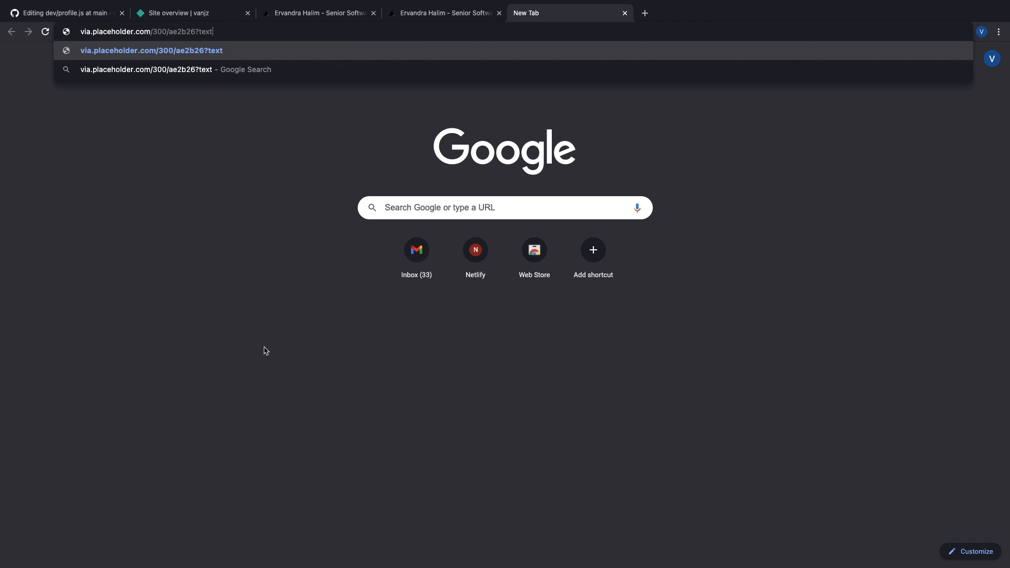
text(=+)
key(super+a)
key(super+c)
key(Return)
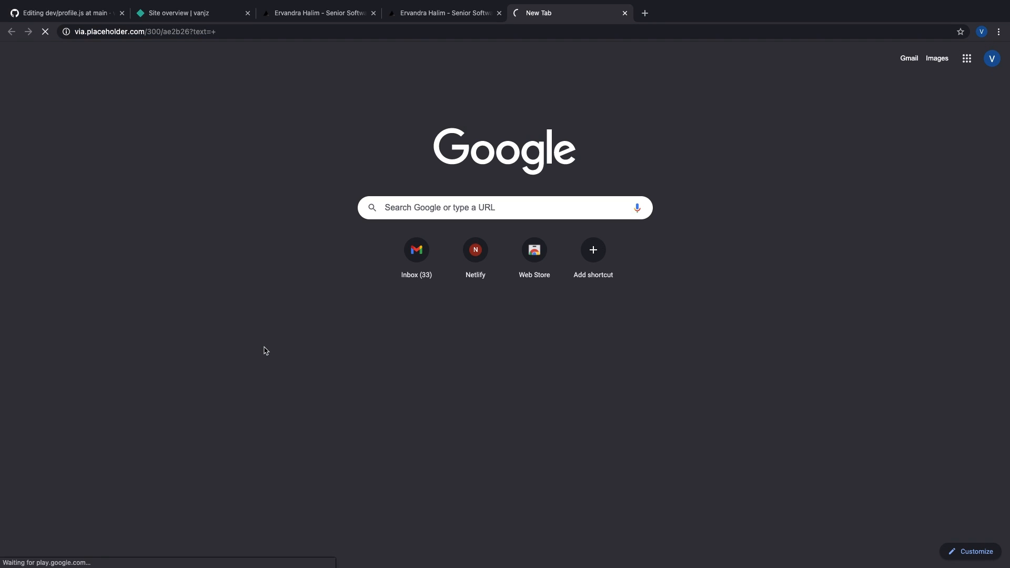
key(super+1)
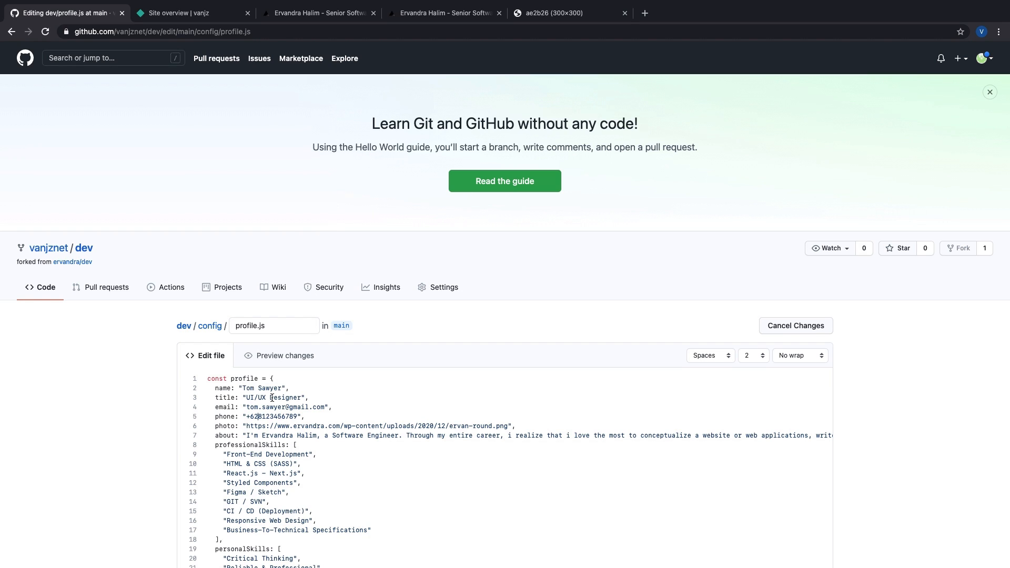
Step: Paste the ae2b26 placeholder image URL into the photo entry
shift+click(506, 424)
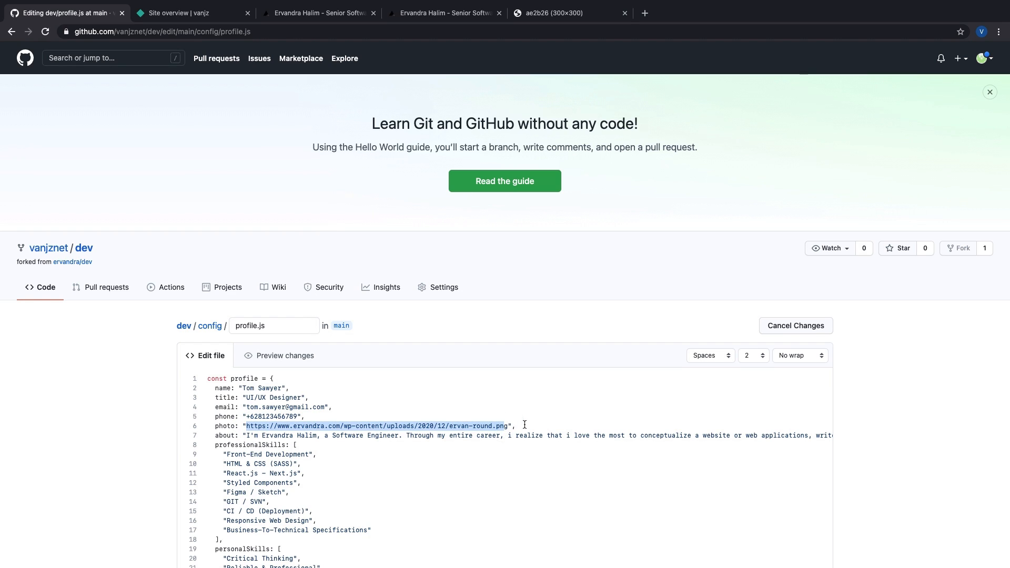
key(super+v)
scroll(459, 392, down, 3)
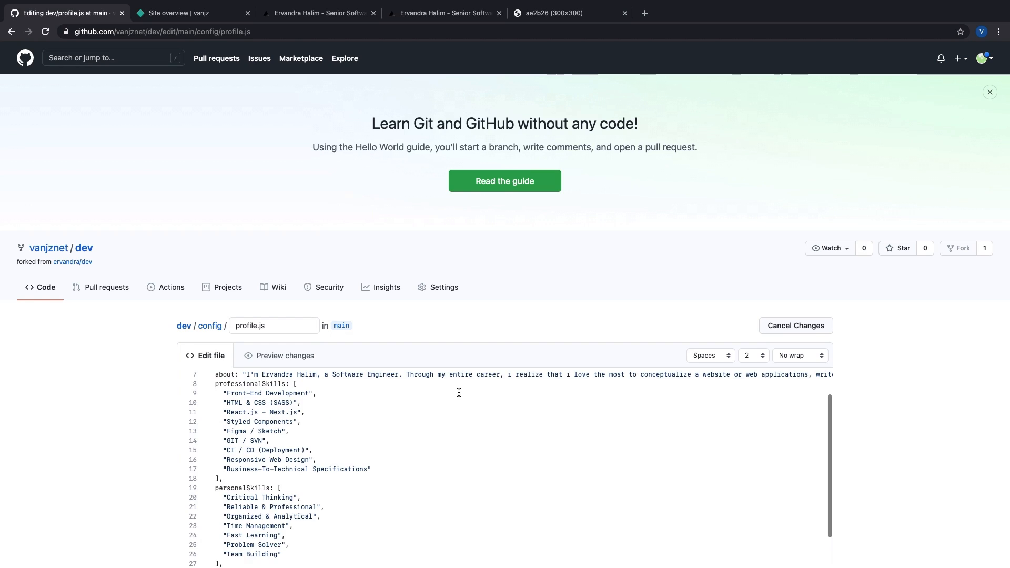
scroll(386, 385, up, 2)
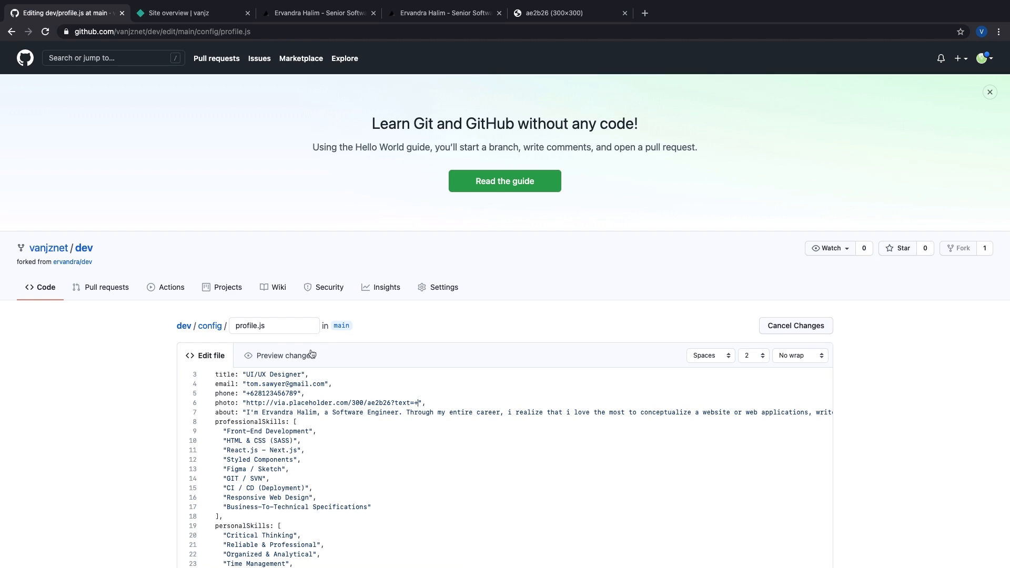
Step: Switch the editor to Soft wrap and delete the entire old about text
click(247, 412)
scroll(744, 405, right, 10)
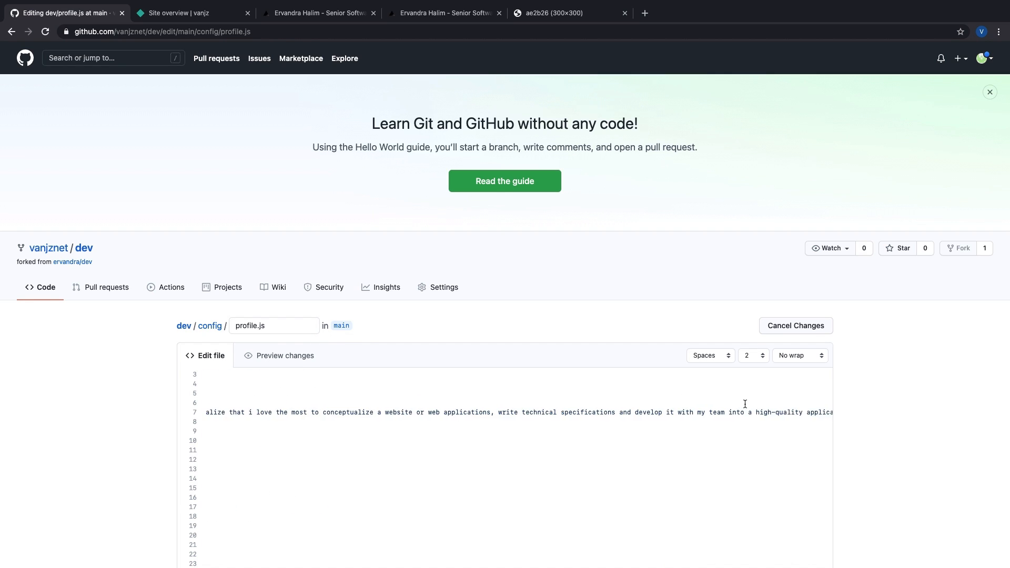
click(800, 355)
click(797, 365)
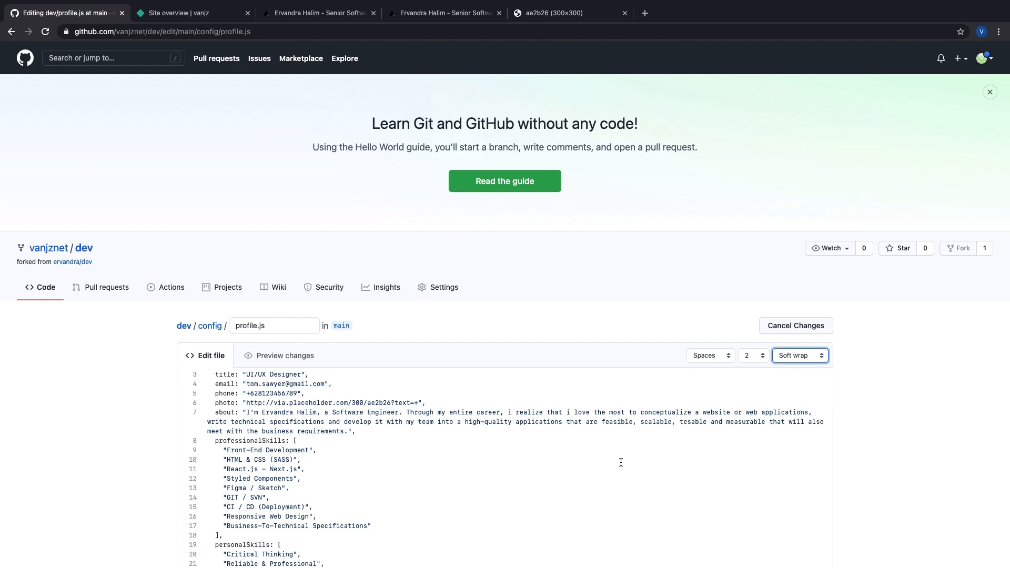
click(246, 412)
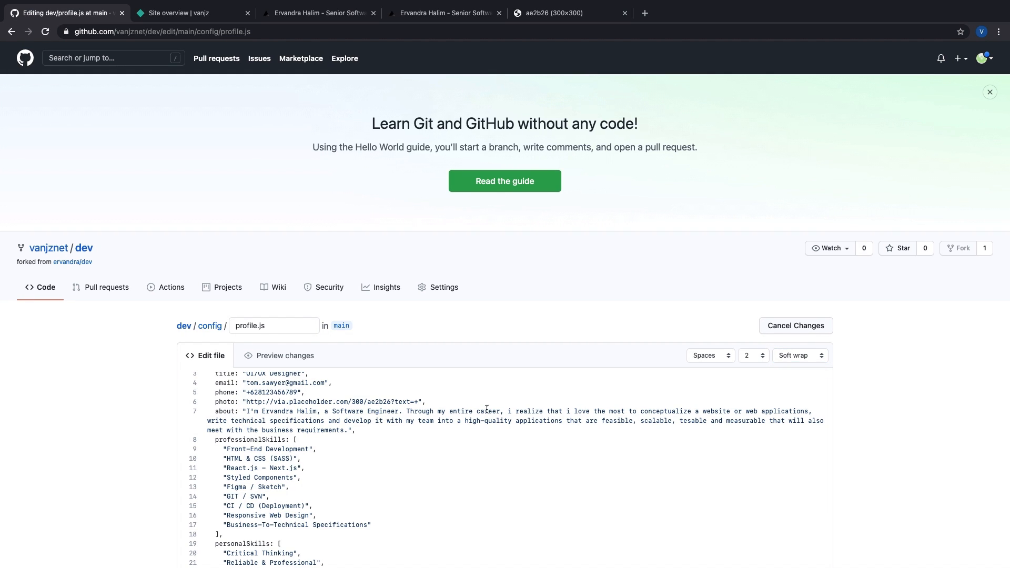
shift+click(346, 432)
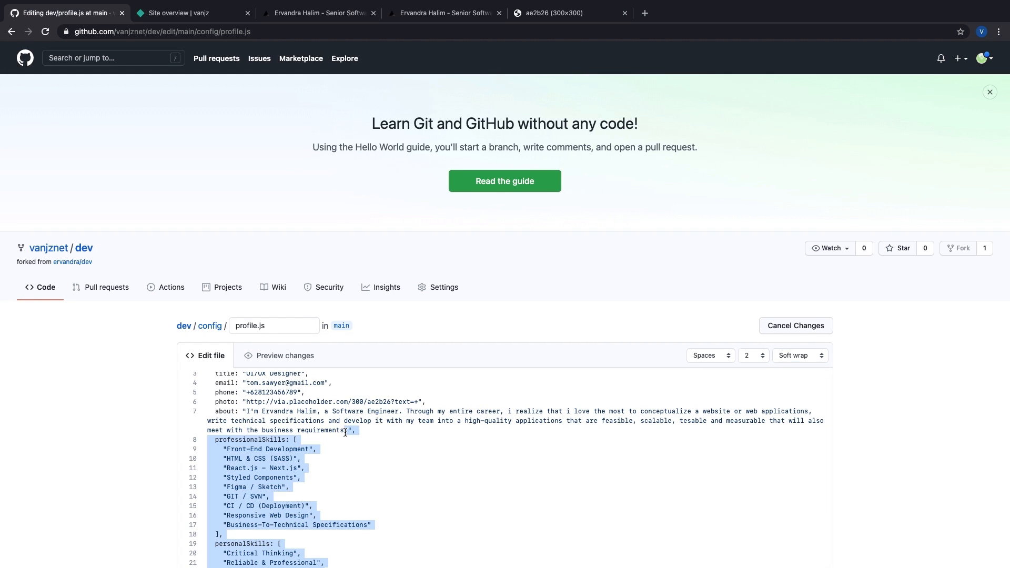
scroll(346, 431, down, 5)
scroll(347, 342, up, 3)
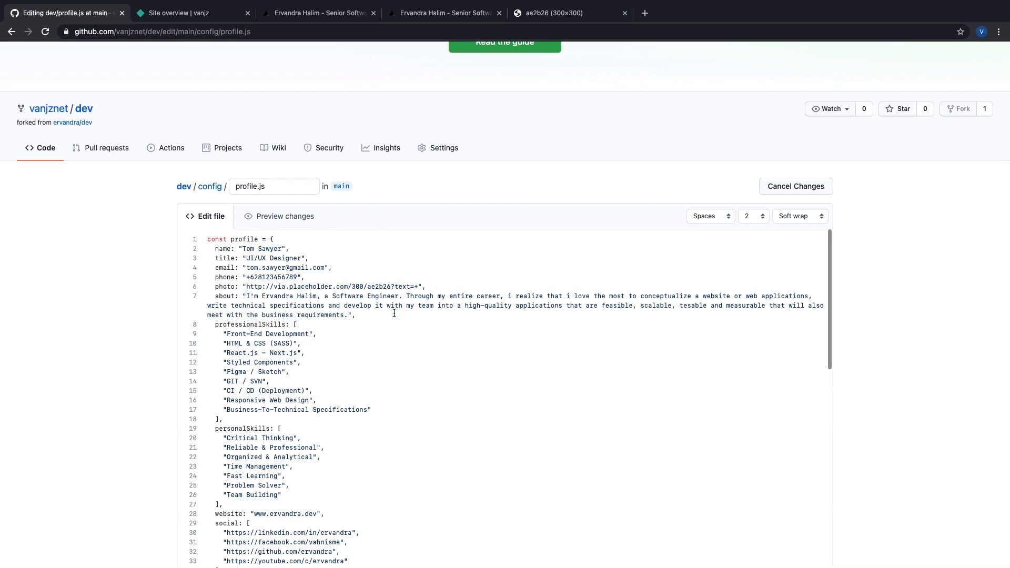
click(351, 315)
key(Left)
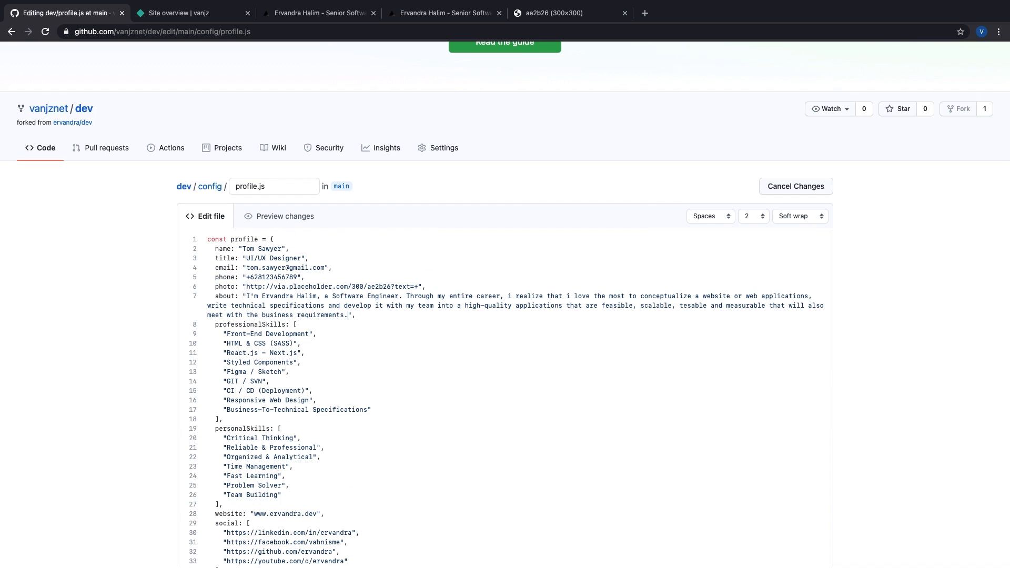
shift+click(246, 296)
key(BackSpace)
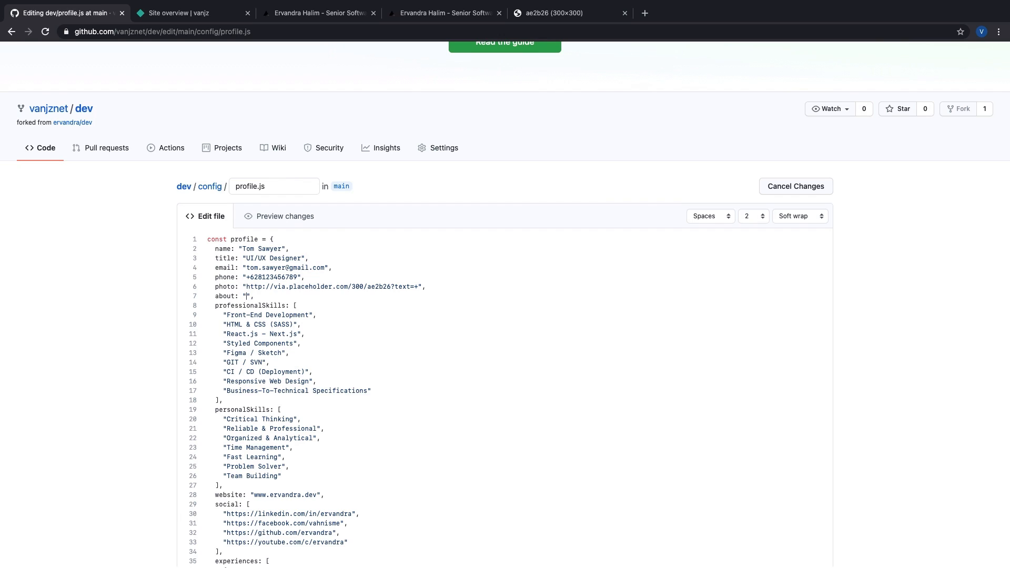
Step: Type the about paragraph 'Saya adalah seorang UI/UX Designer yang tinggal di Jakarta…' between the quotes
text(Saya adala)
text(h seorang UI/)
text(UX Designe)
text(r yang tinggal di Jaka)
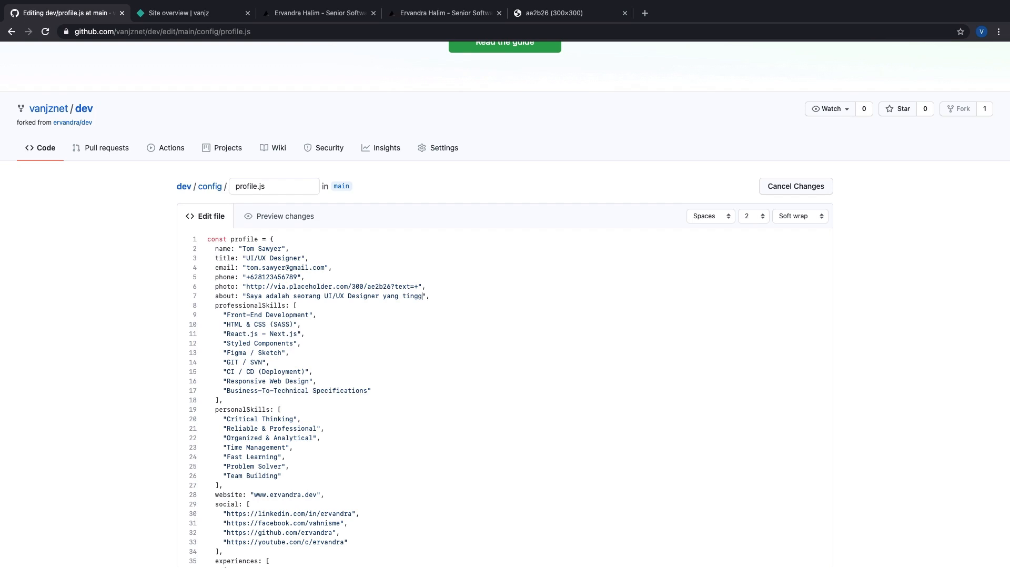
text(rta, Saya sangat menyukai desain dan )
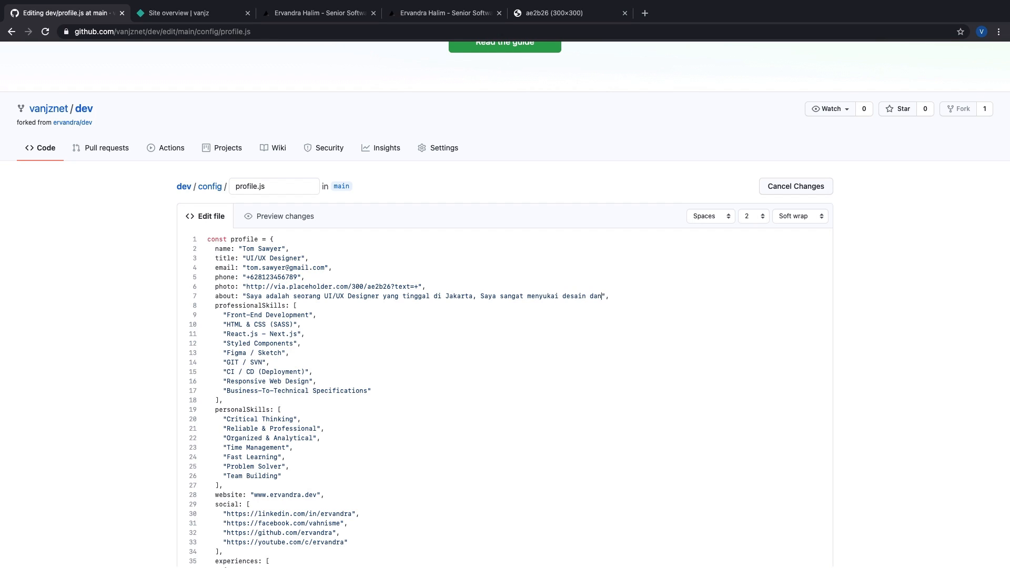
text(seorang yang pixel)
text(-perfect. )
text(Dalam karir )
text(saya saya selal)
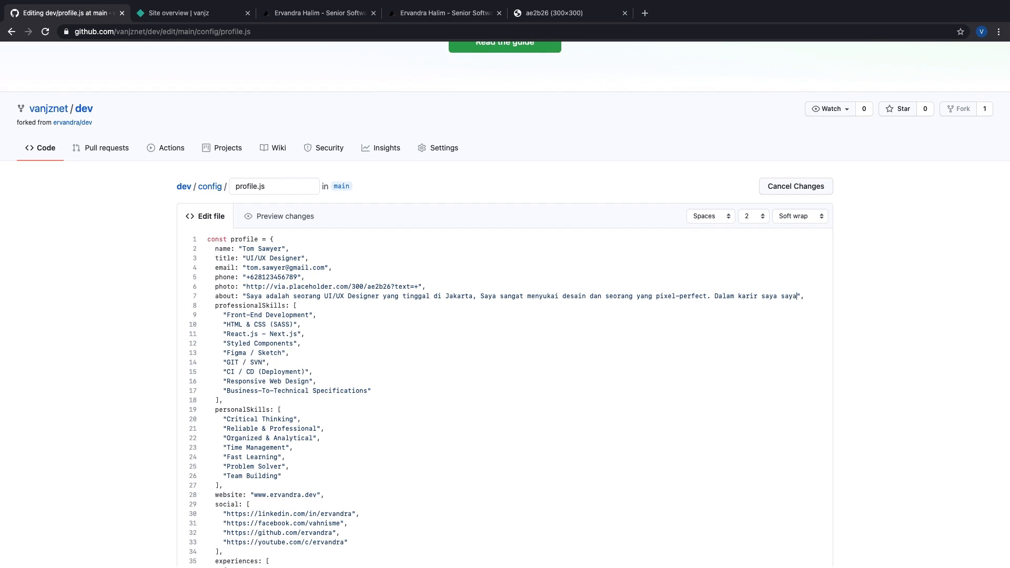
text(u berinisia)
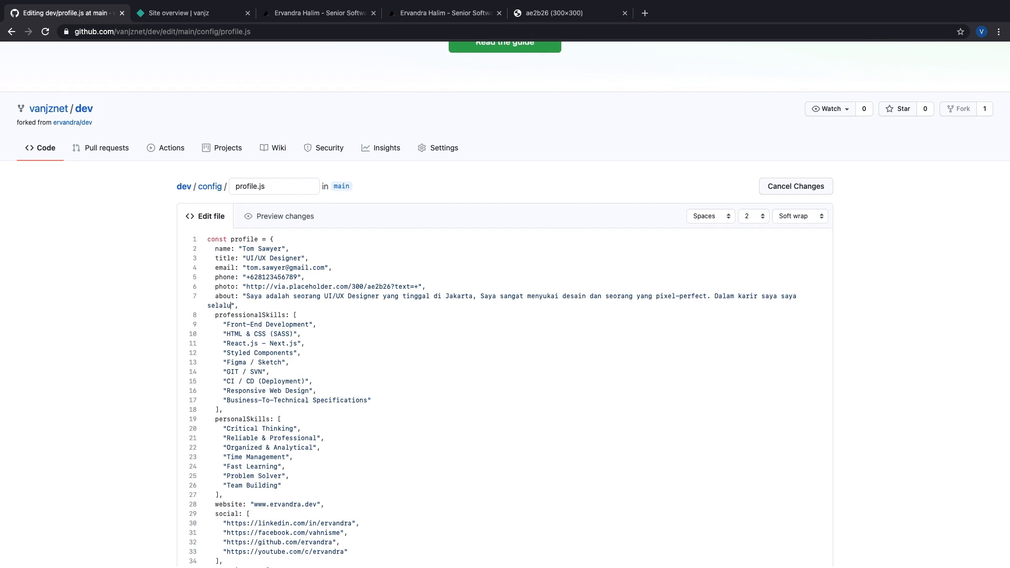
text(tif membuat )
text(sebuah flow )
text(aplikasi )
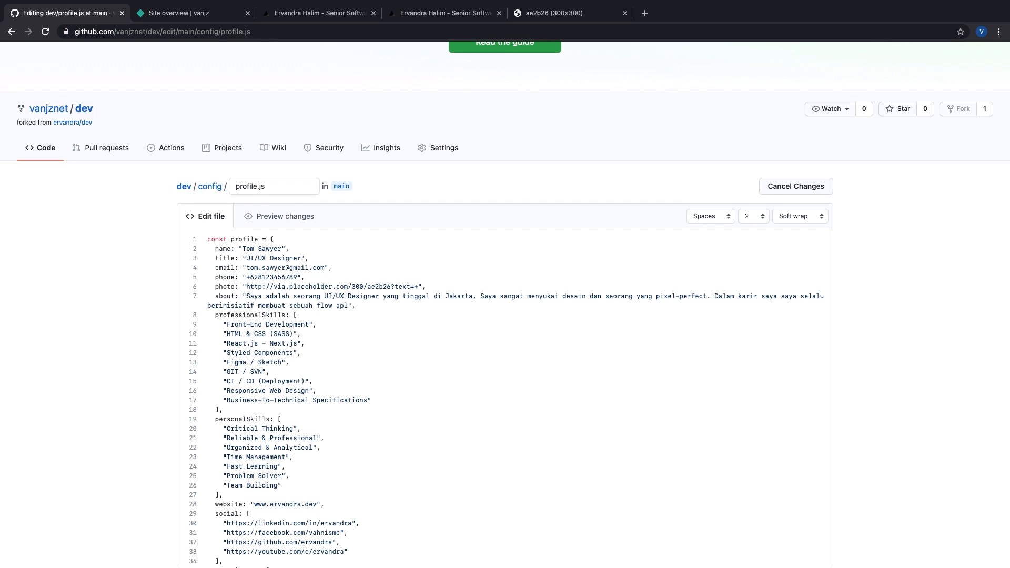
text(/ website yang le)
text(ngka)
text(p dari awal hing)
text(ga akhir)
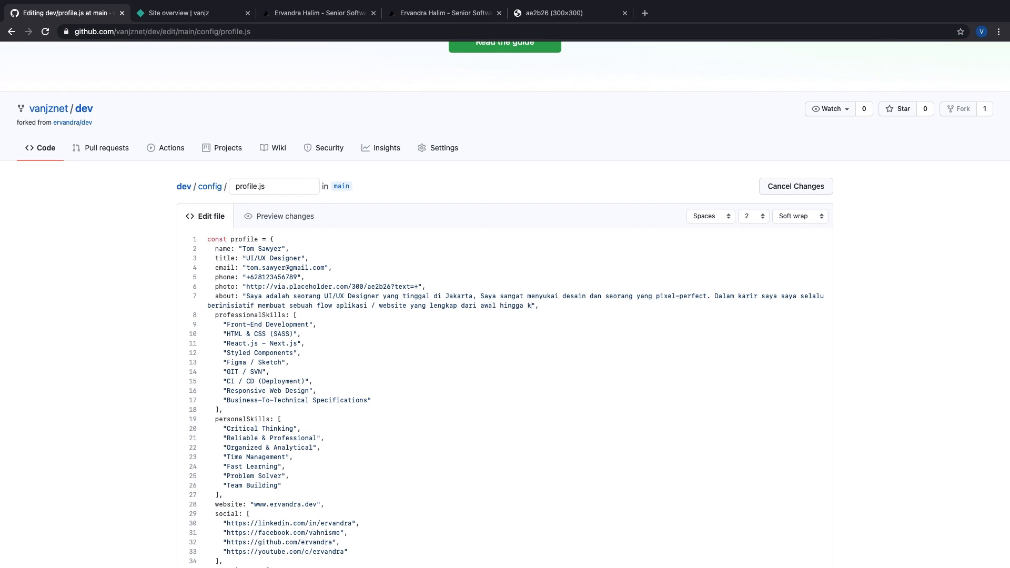
text(. Saya juga )
text(suka resear)
text(ch )
text(tentang desain d)
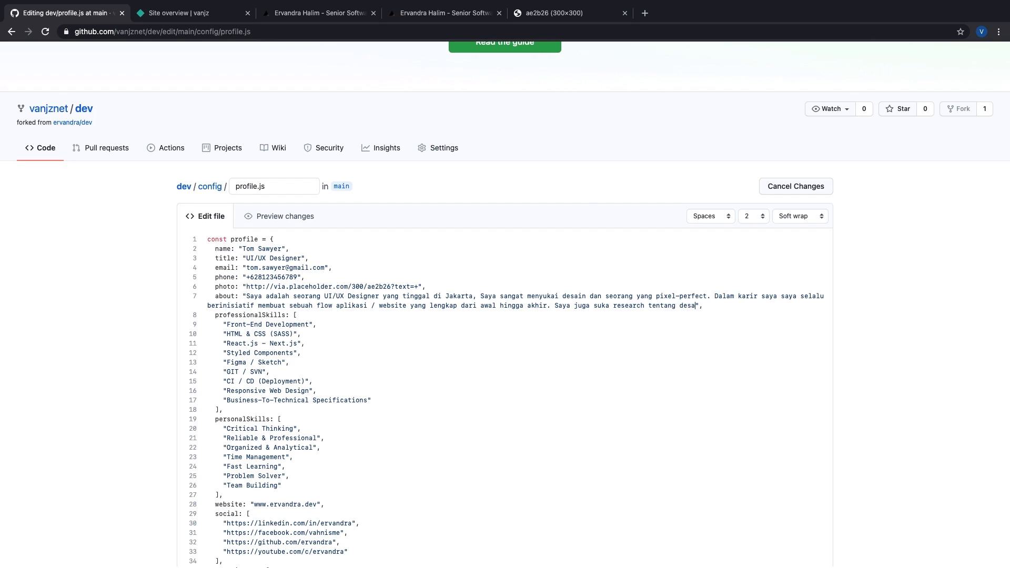
text(an interaksi )
text(yang )
text(modern)
text( dan memudahkan)
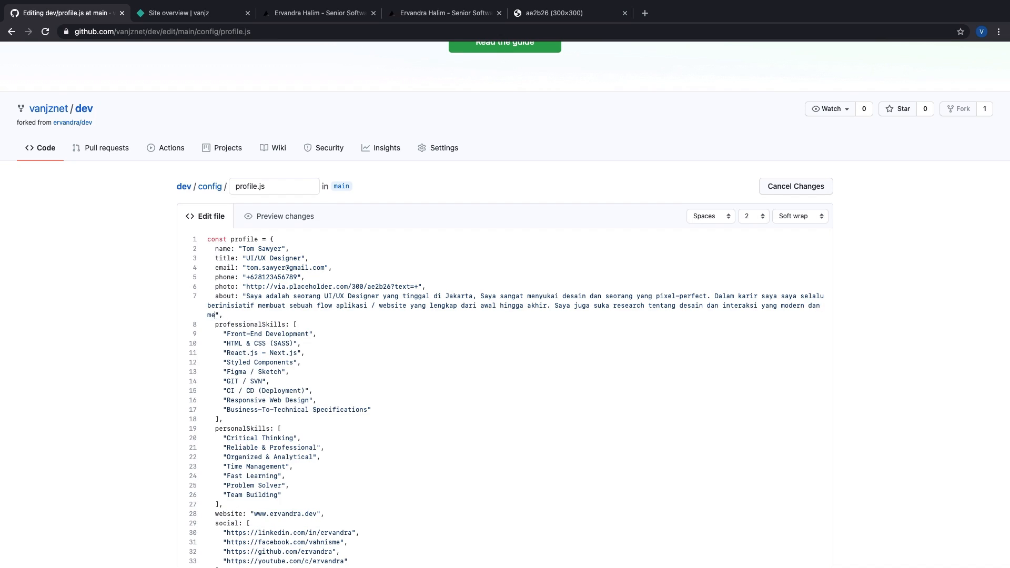
text( user.)
click(226, 334)
Step: Delete all the old professional skills listed after Front-End Development
shift+click(309, 334)
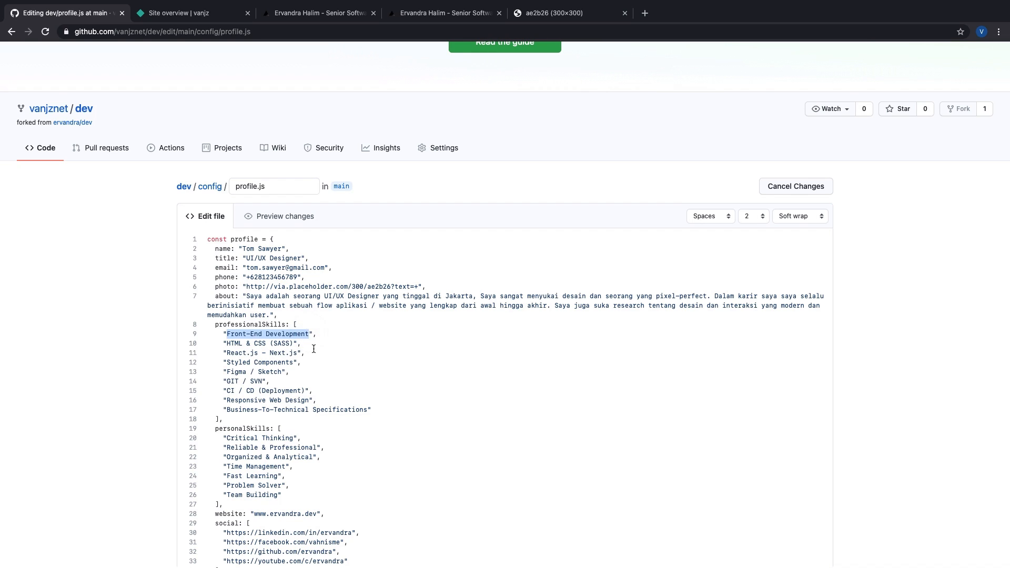
click(383, 411)
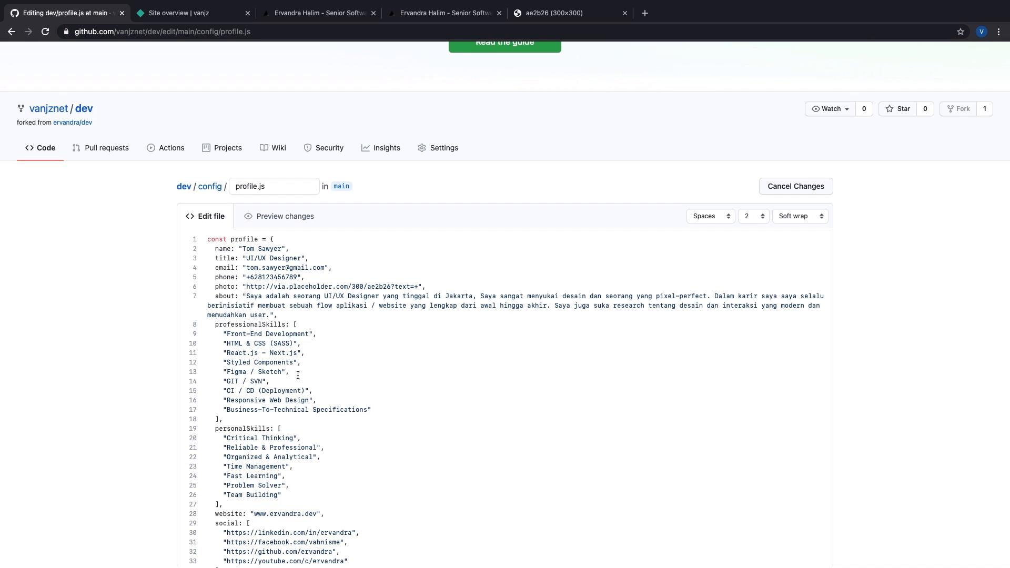
shift+click(224, 344)
key(BackSpace)
key(BackSpace)
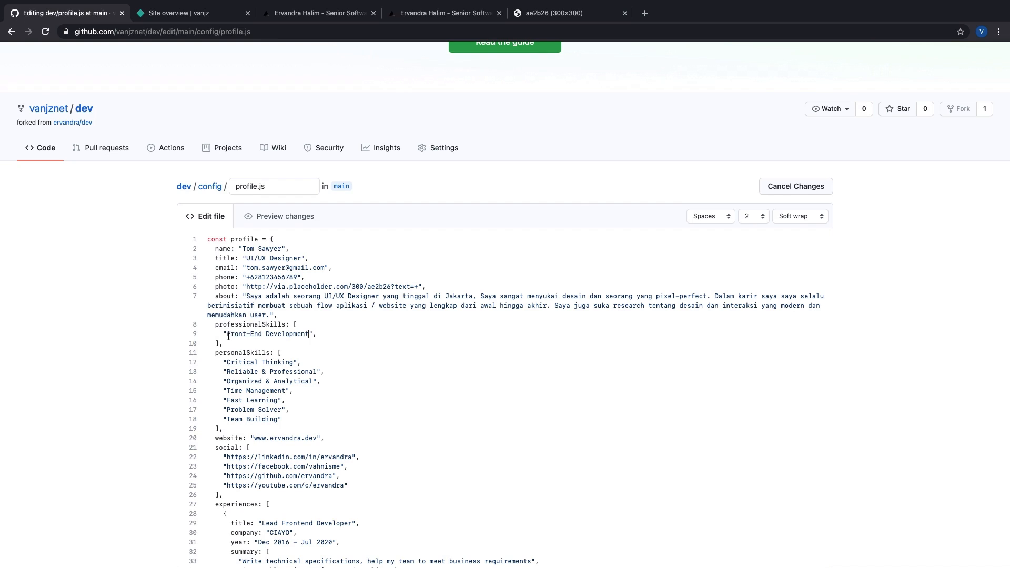
Step: Replace Front-End Development with Design, then add UI/UX and Wireframe on new lines
drag(227, 335, 310, 334)
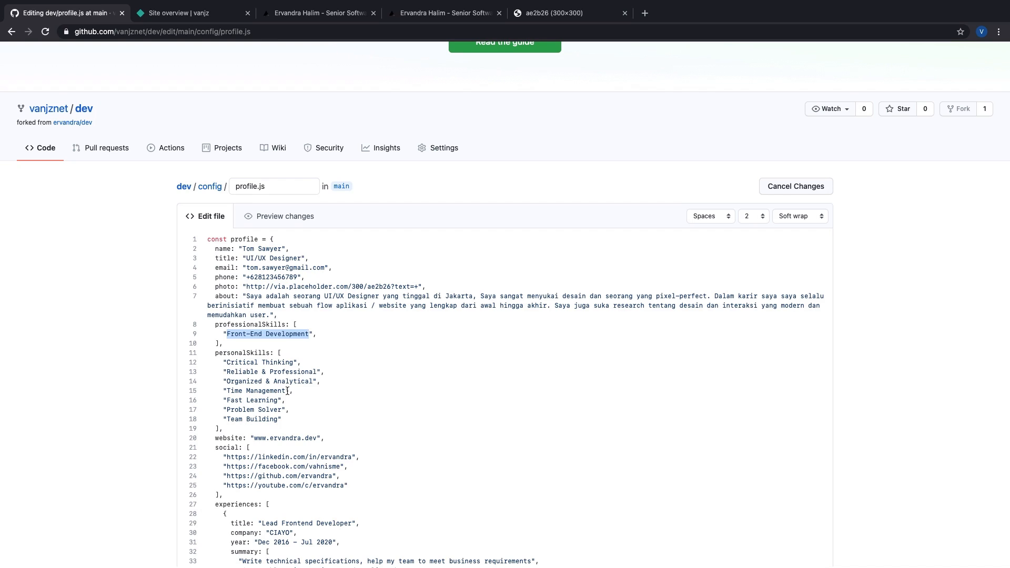
text(Design)
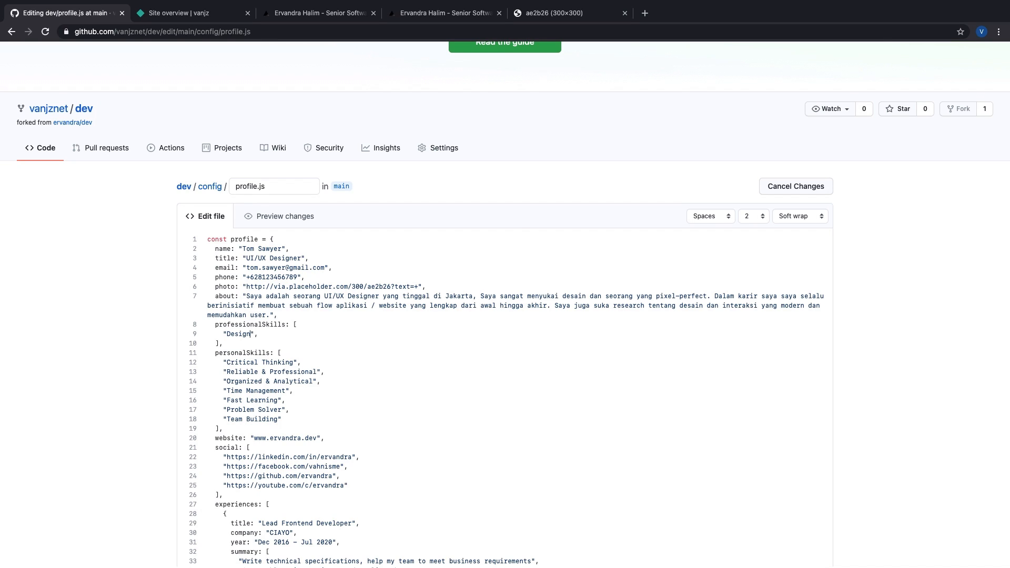
key(Return)
text(")
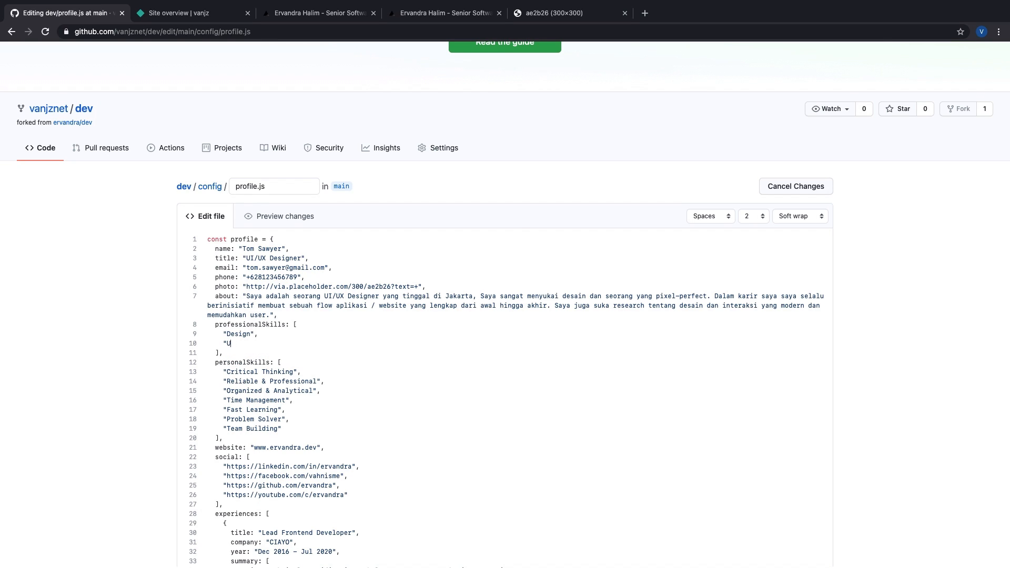
text(UI/UX",)
key(Return)
text("Wireframe)
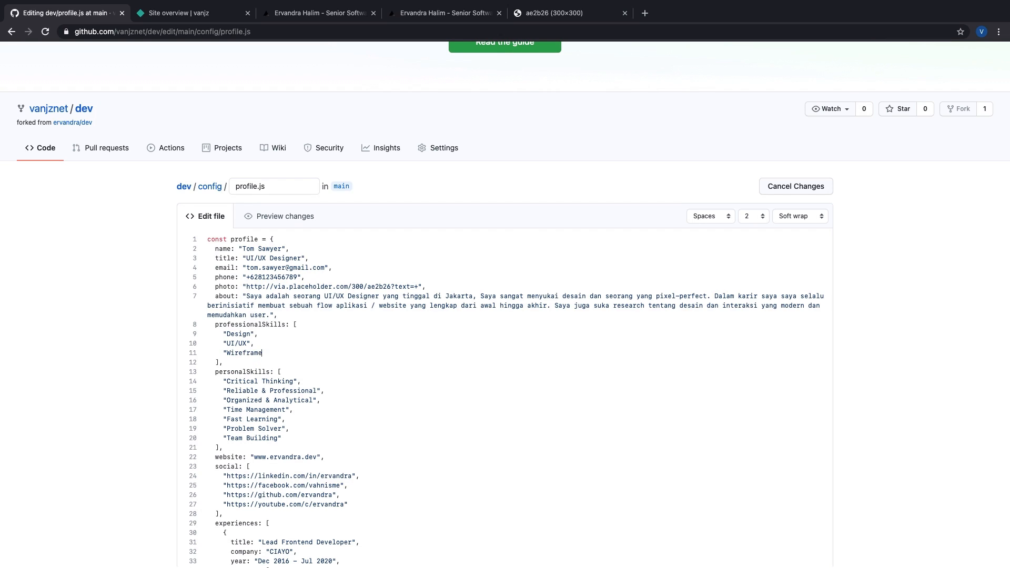
text(",)
Step: Add Prototype, Adobe XD and Figma / Sketch as the remaining professional skills
key(Return)
text(")
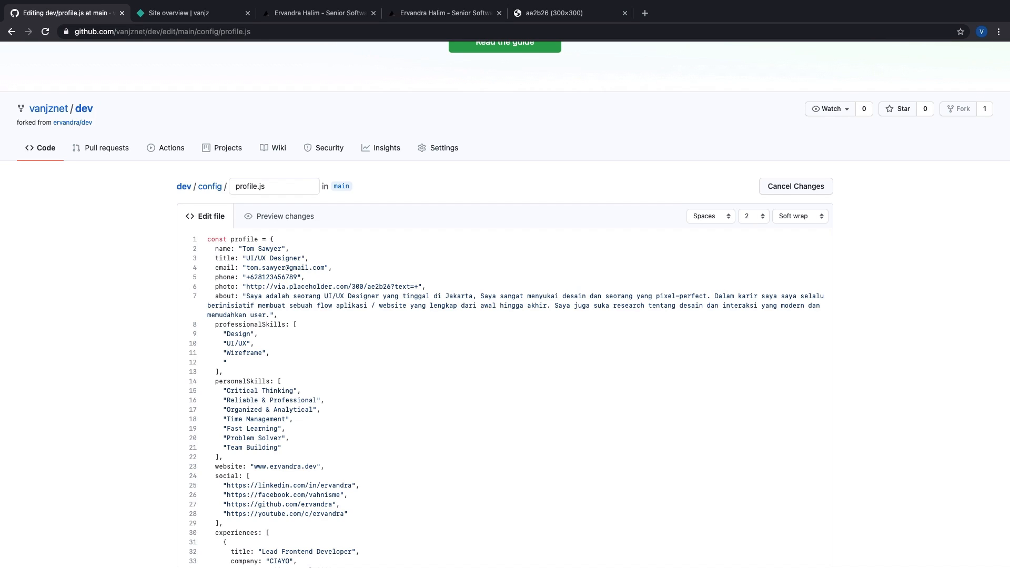
text(Prototype",)
key(Return)
text("Ad)
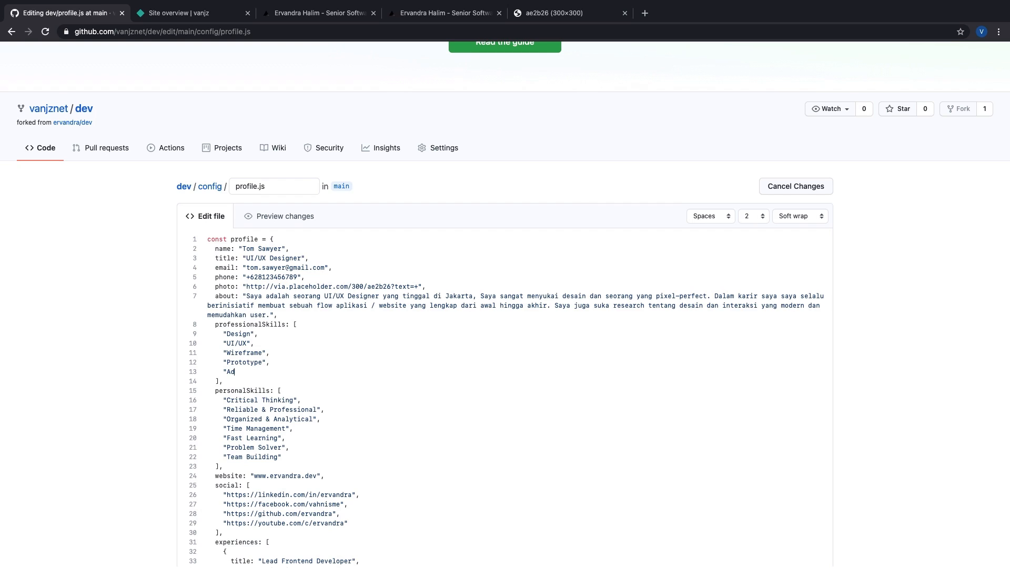
text(oe)
text(be )
text(XD",)
key(Return)
text("Figma)
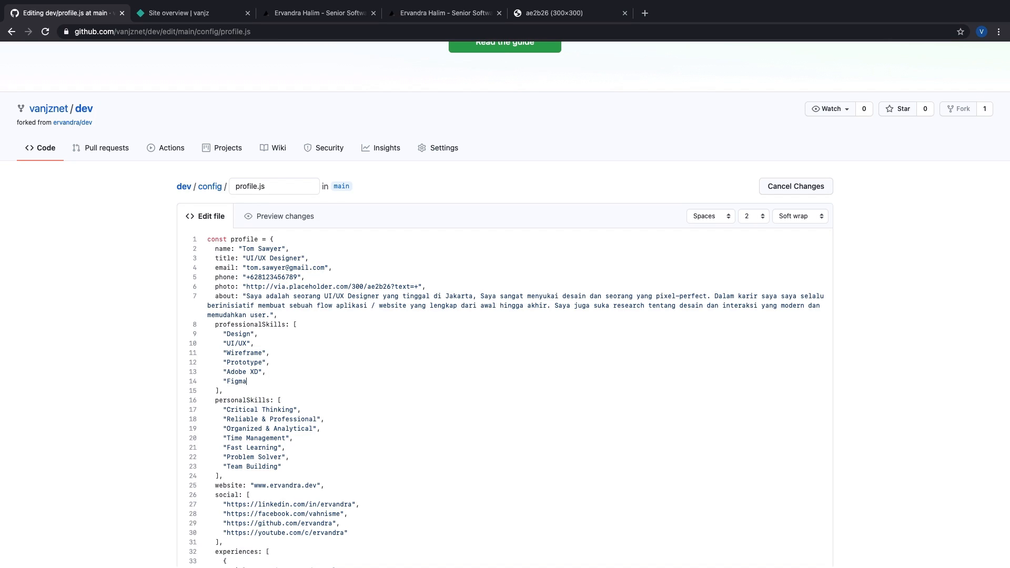
text(ch",)
Step: Select the existing personal skills list, starting from Critical Thinking
click(231, 413)
key(Left)
shift+click(277, 466)
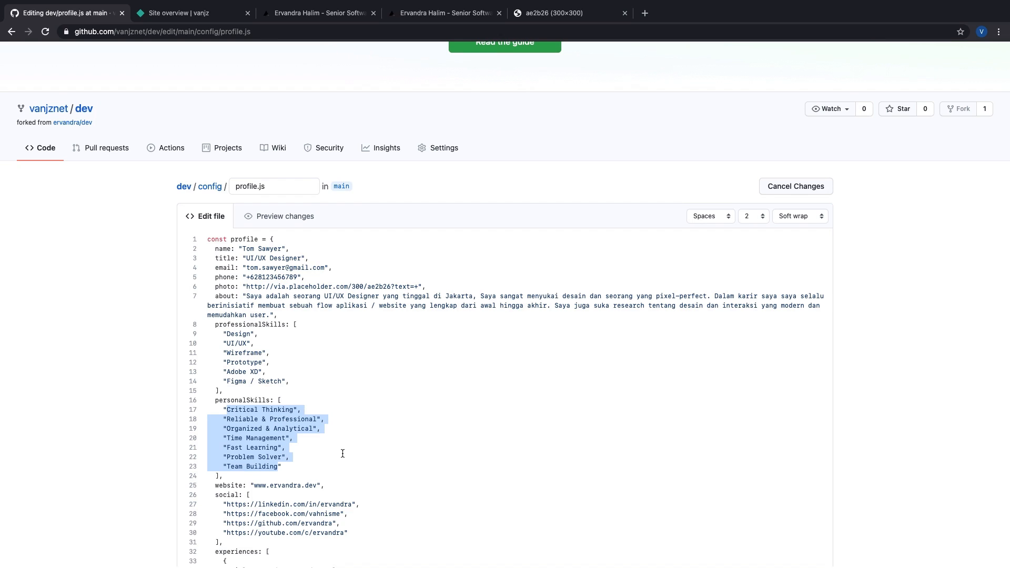
Step: List Microsoft Office, Good Communication, Cepat Belajar and Kerja dibawah tekanan as personal skills, one per line
text(Mic)
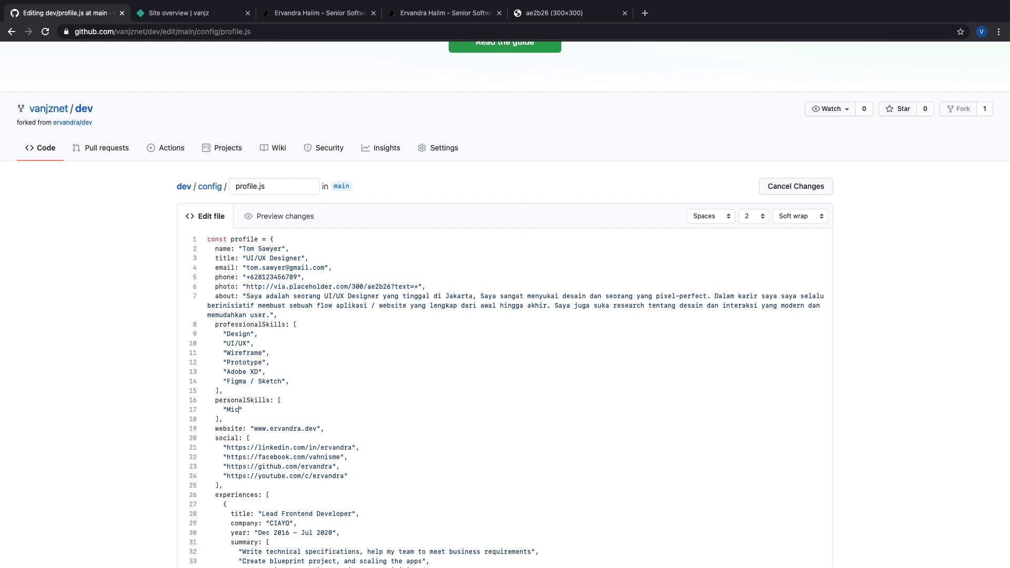
text(rosoft Office",     ")
key(BackSpace)
key(Return)
text(")
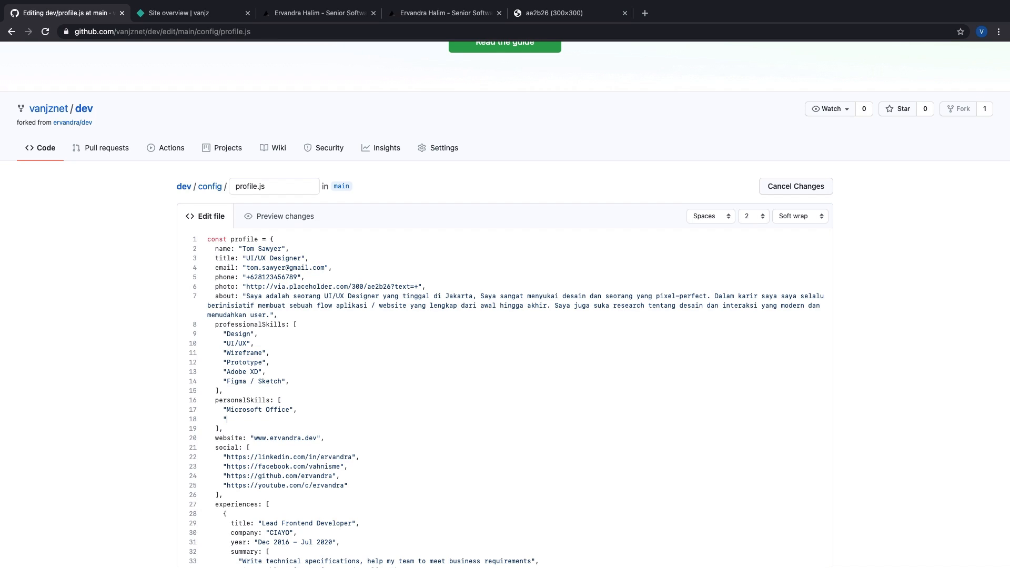
text(Communication",)
key(Return)
text(")
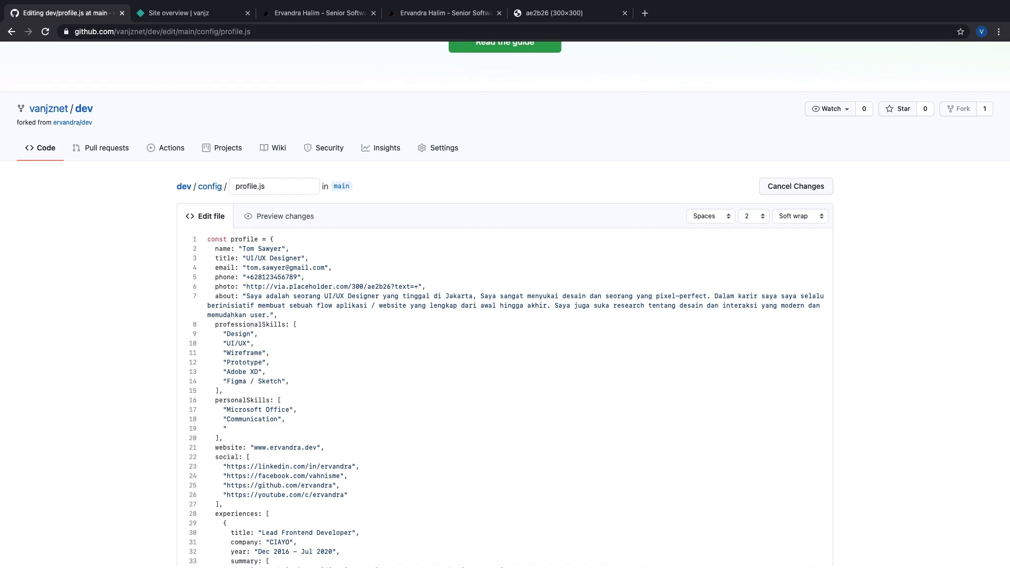
text(Good )
text(Communication",     "Cepat Belajar")
text(,)
key(Return)
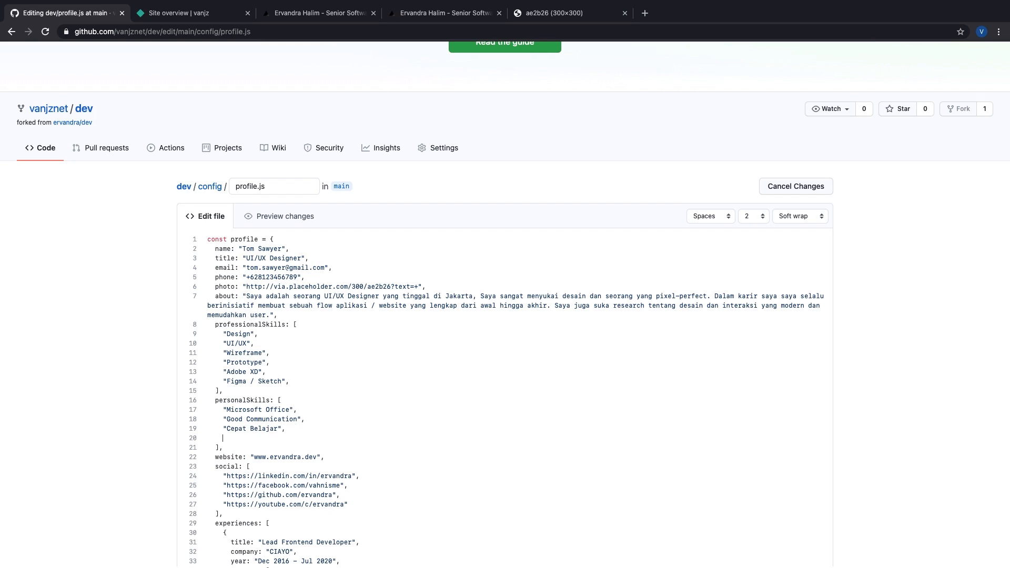
text("Kerja dibawah tekanan")
Step: Change the website address domain to tomsawyer.com
scroll(251, 391, down, 3)
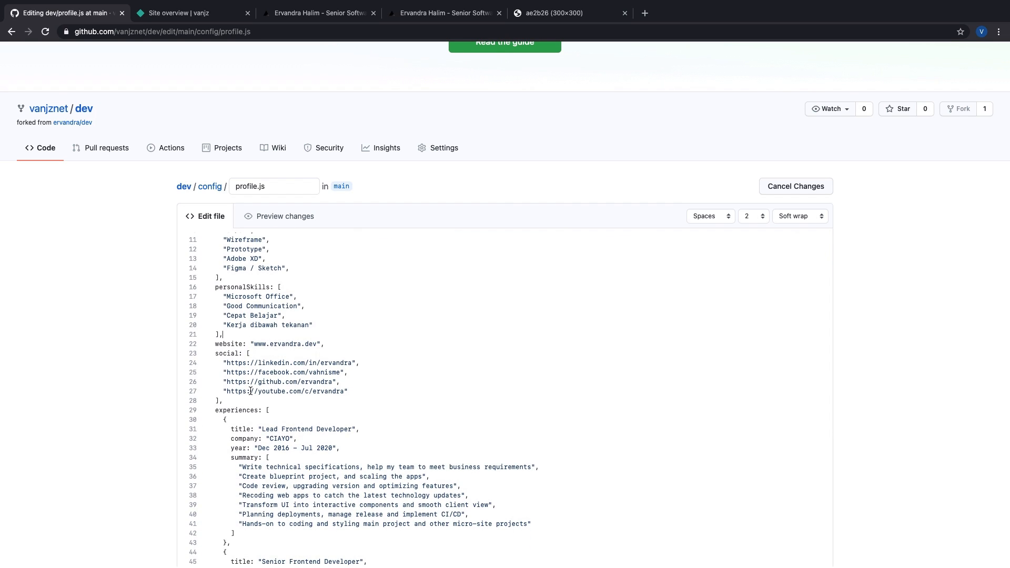
double_click(273, 344)
shift+click(316, 344)
key(BackSpace)
text(tomsawyer.com)
click(254, 344)
Step: Set the LinkedIn username to tomsawyer and delete the YouTube and GitHub links
double_click(328, 363)
text(tomsawyer)
key(shift+super+Left)
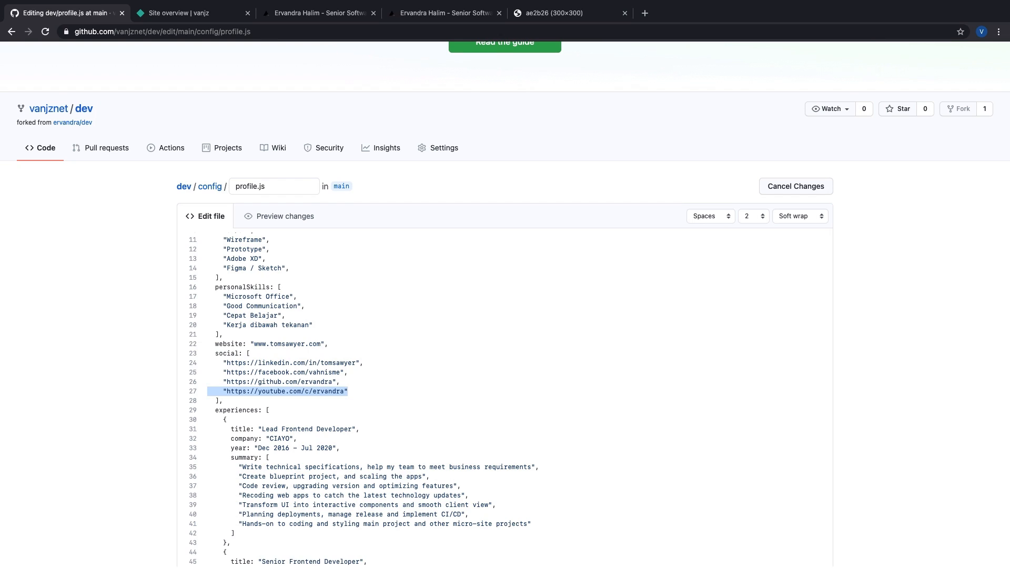
key(BackSpace)
key(BackSpace)
key(shift+super+Left)
key(BackSpace)
key(BackSpace)
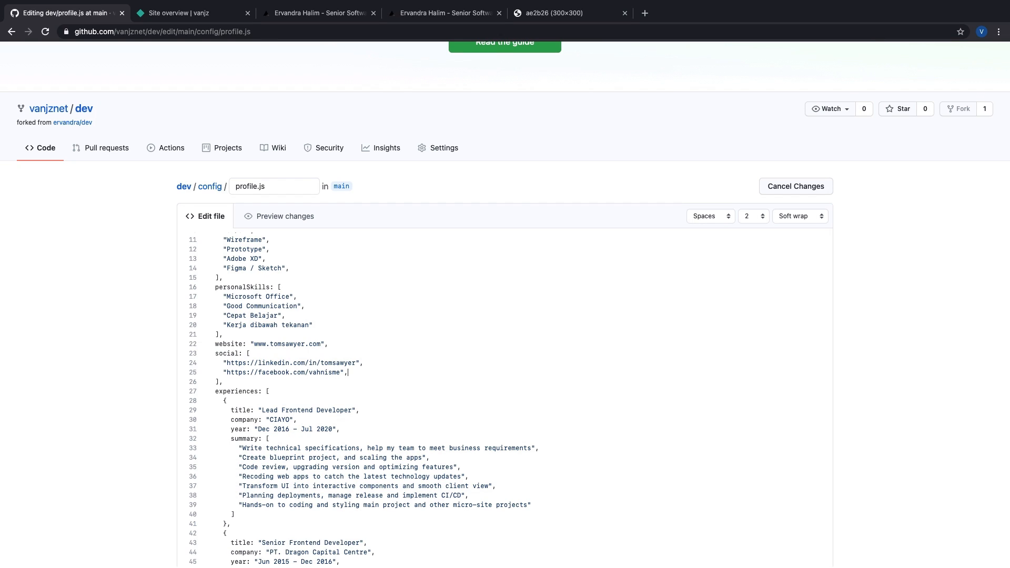
Step: Set the Facebook username to tomsawyer and duplicate the Facebook link line
double_click(329, 375)
text(tomsawyer)
key(shift+super+Left)
key(super+c)
key(Right)
key(Return)
key(super+v)
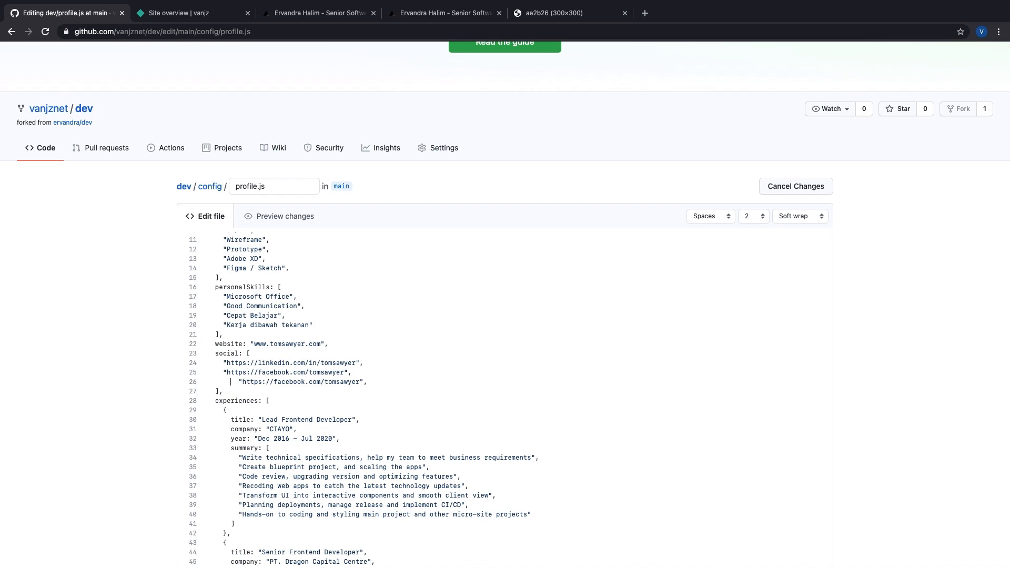
key(shift+super+Left)
key(shift+Right)
key(shift+Right)
key(shift+Right)
key(shift+Right)
key(BackSpace)
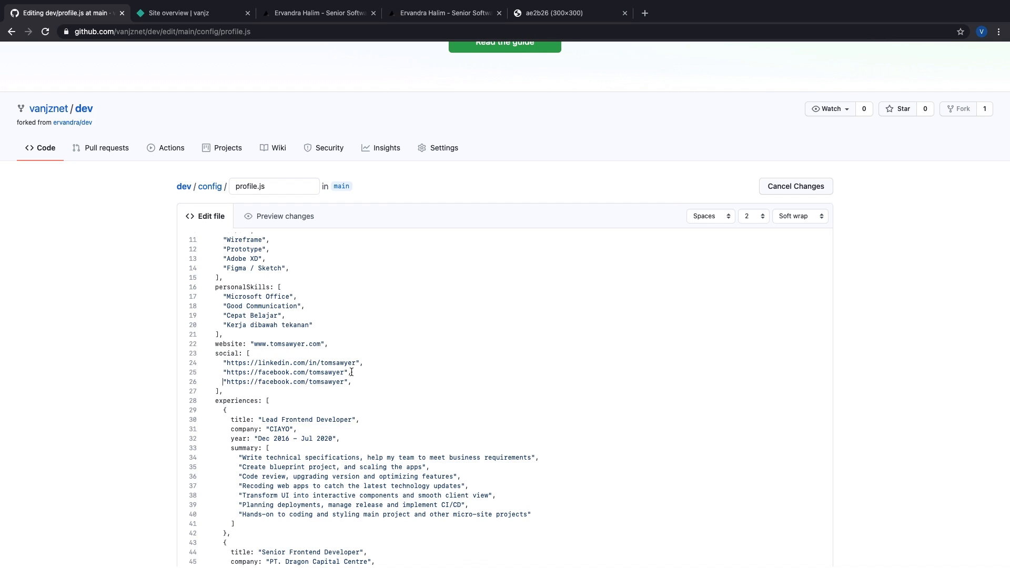
double_click(272, 382)
text(twitter)
click(233, 382)
double_click(233, 382)
click(256, 381)
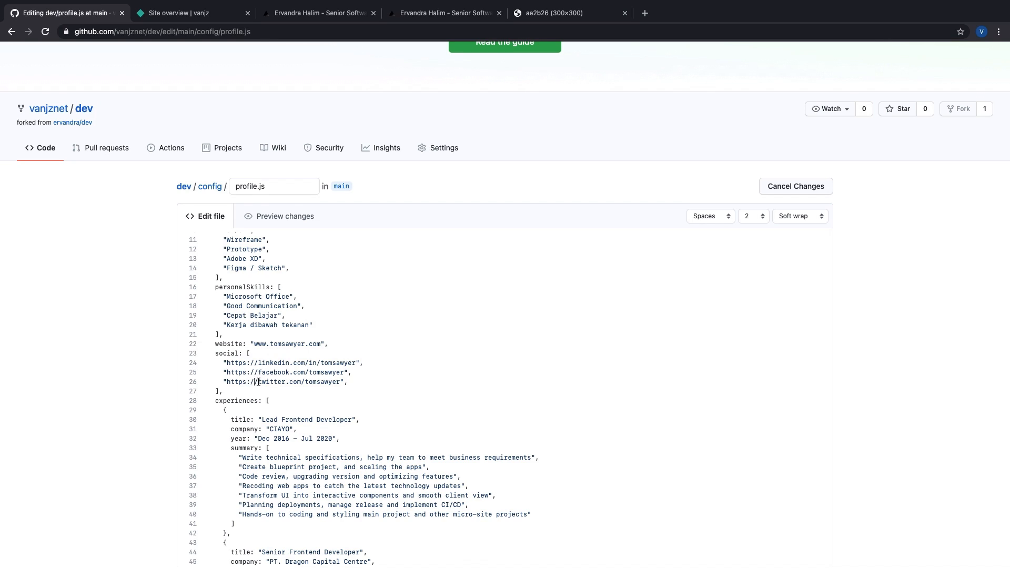
click(259, 382)
key(Return)
text(")
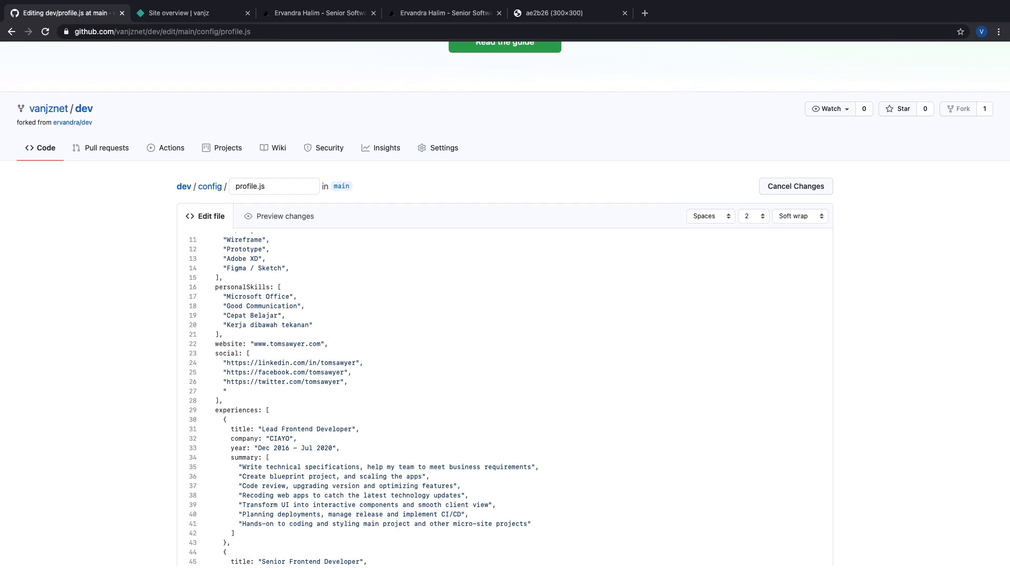
text(twitter.com/tomsawyer")
click(227, 392)
text(https://)
key(BackSpace)
text(s)
key(super+BackSpace)
key(BackSpace)
Step: Delete the second and third experience entries, leaving only the first
scroll(273, 380, down, 1)
scroll(273, 385, down, 2)
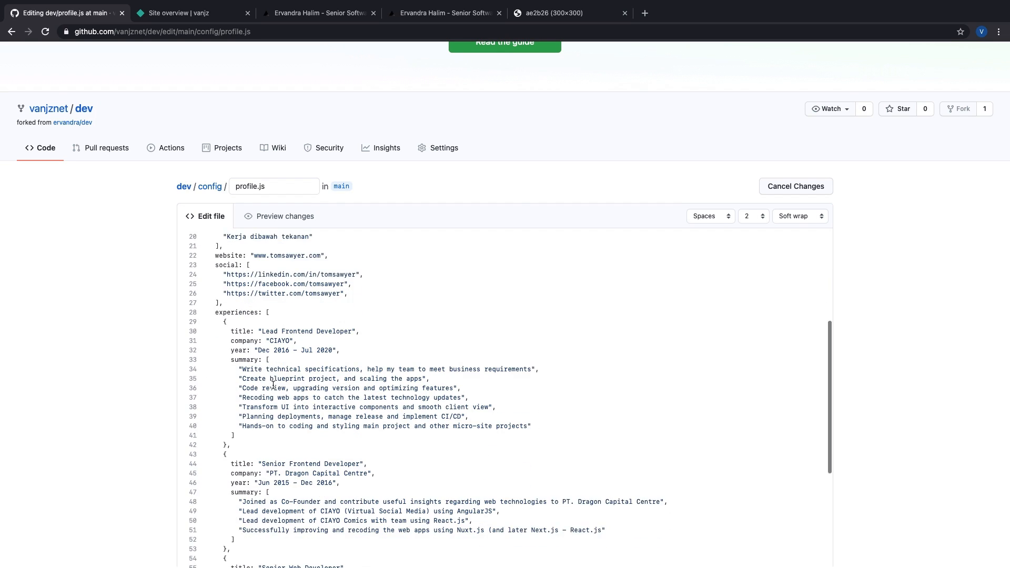
scroll(246, 345, down, 1)
scroll(245, 344, up, 1)
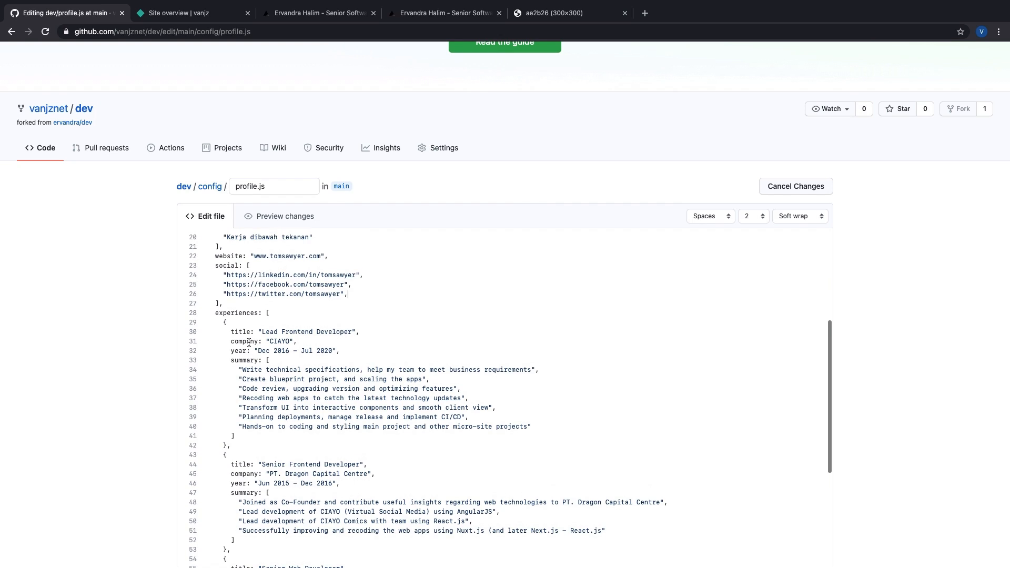
click(225, 323)
click(226, 445)
shift+click(225, 322)
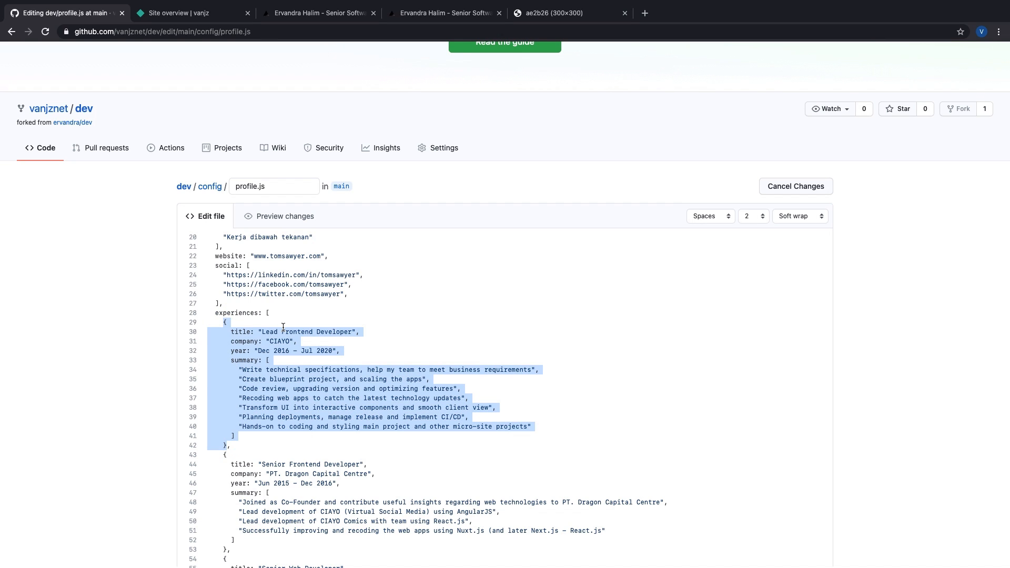
click(265, 332)
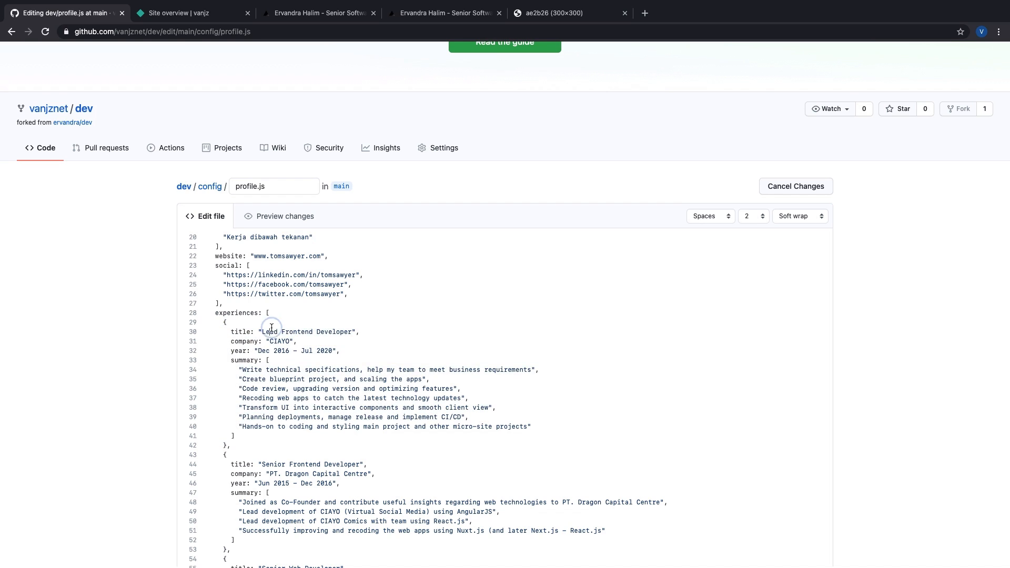
scroll(266, 334, down, 2)
scroll(221, 403, down, 3)
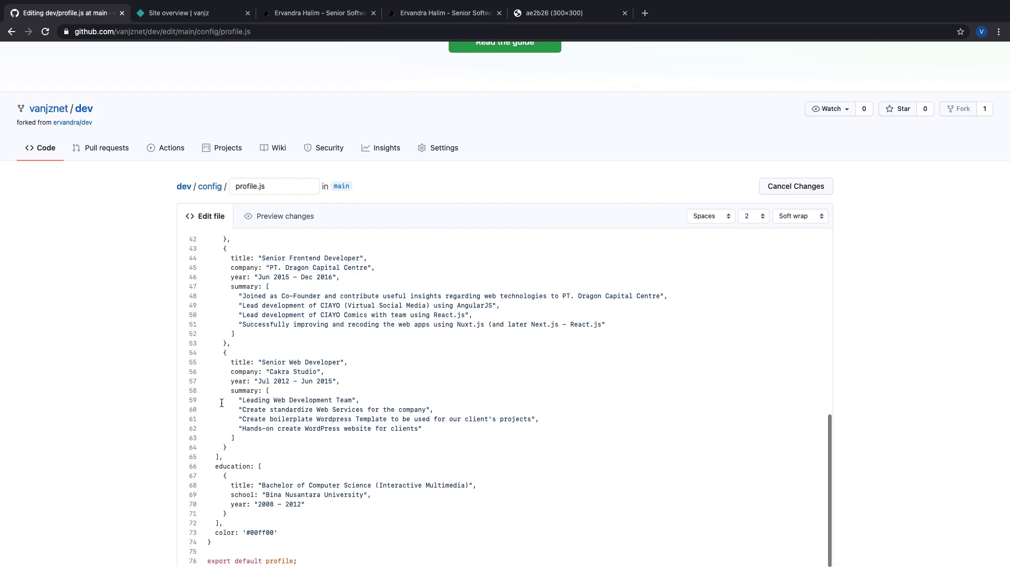
shift+click(229, 448)
key(BackSpace)
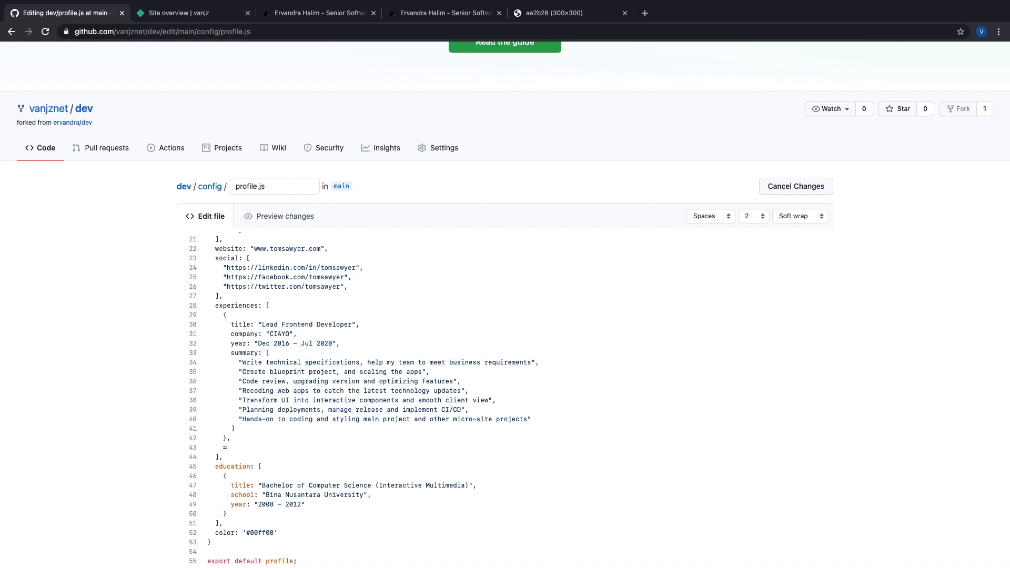
scroll(225, 516, up, 2)
scroll(473, 400, up, 3)
scroll(473, 400, down, 3)
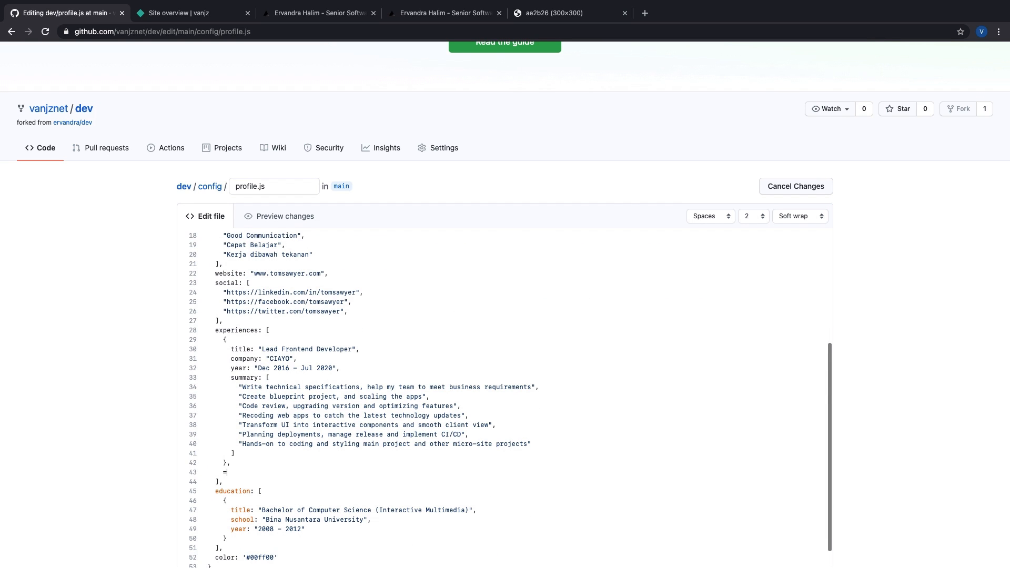
key(BackSpace)
key(BackSpace)
key(BackSpace)
key(BackSpace)
key(BackSpace)
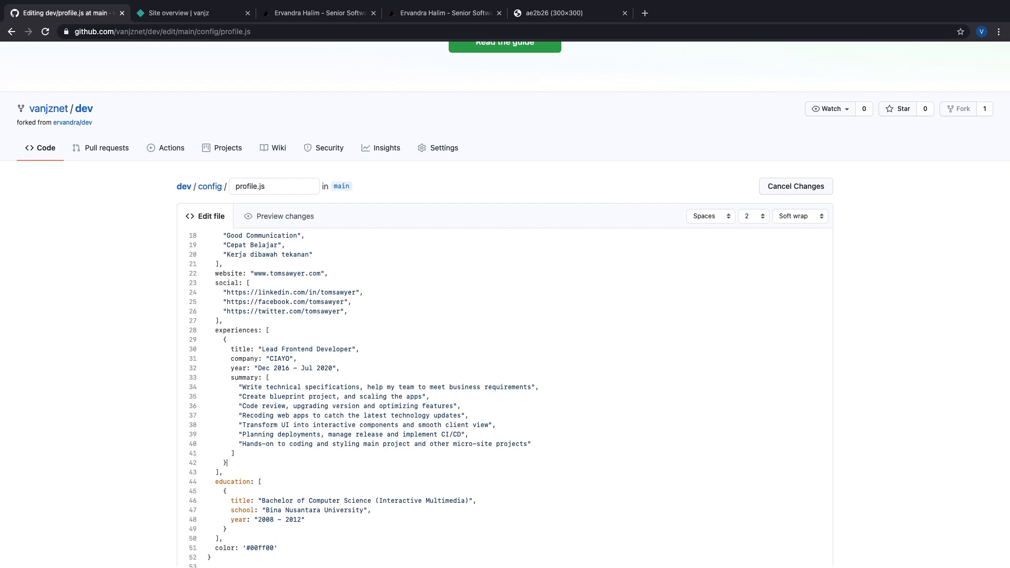
text(,)
Step: Repair the first entry's closing brace and the last summary line's closing quote
scroll(262, 403, down, 1)
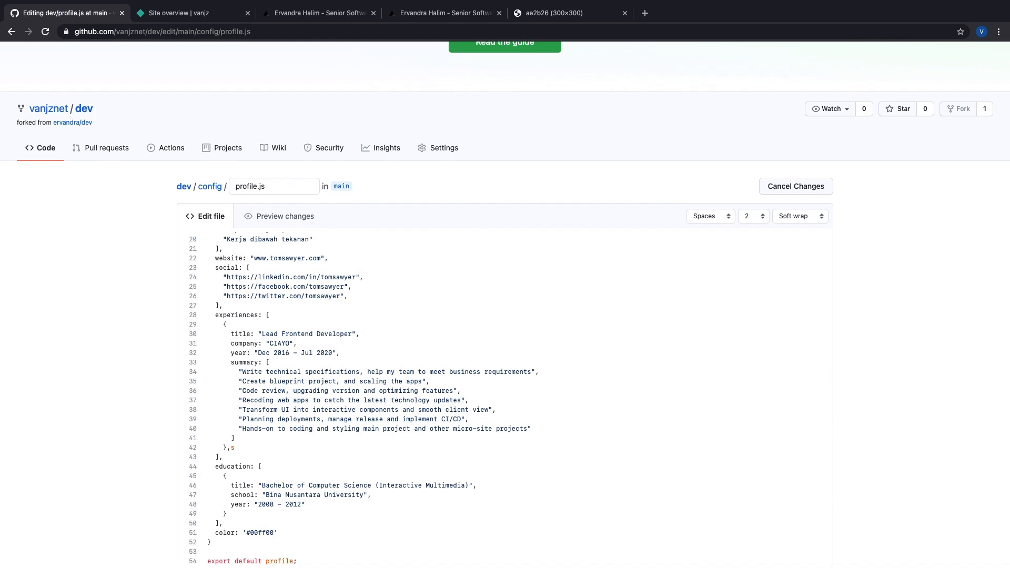
scroll(266, 381, down, 2)
click(266, 381)
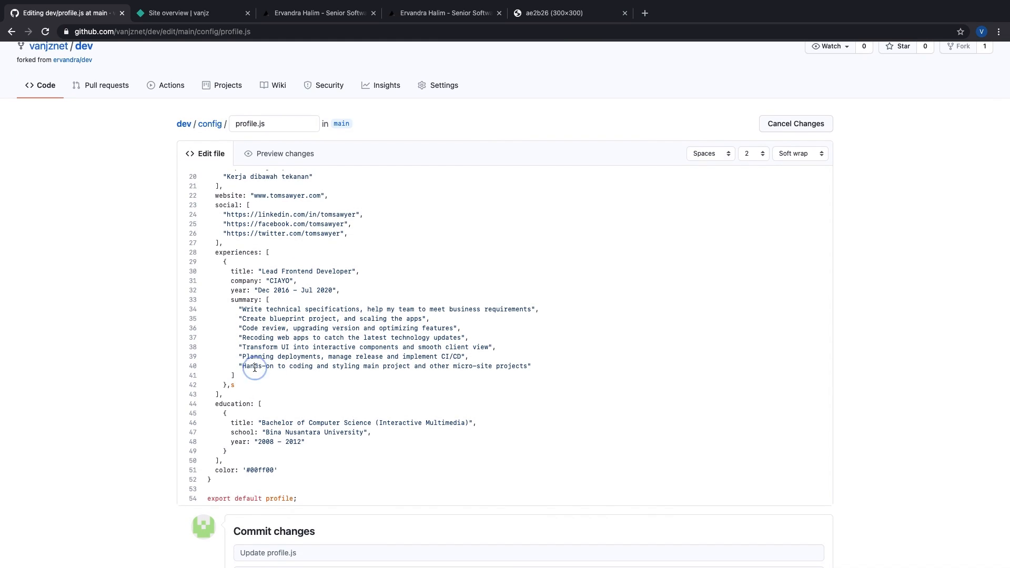
click(236, 385)
key(BackSpace)
key(BackSpace)
key(BackSpace)
double_click(224, 404)
click(225, 386)
text(})
click(541, 366)
key(BackSpace)
click(512, 392)
click(535, 367)
text(")
Step: Change the job title to UI UX Designer Lead and the company to Gojek
click(266, 271)
drag(354, 271, 262, 272)
key(BackSpace)
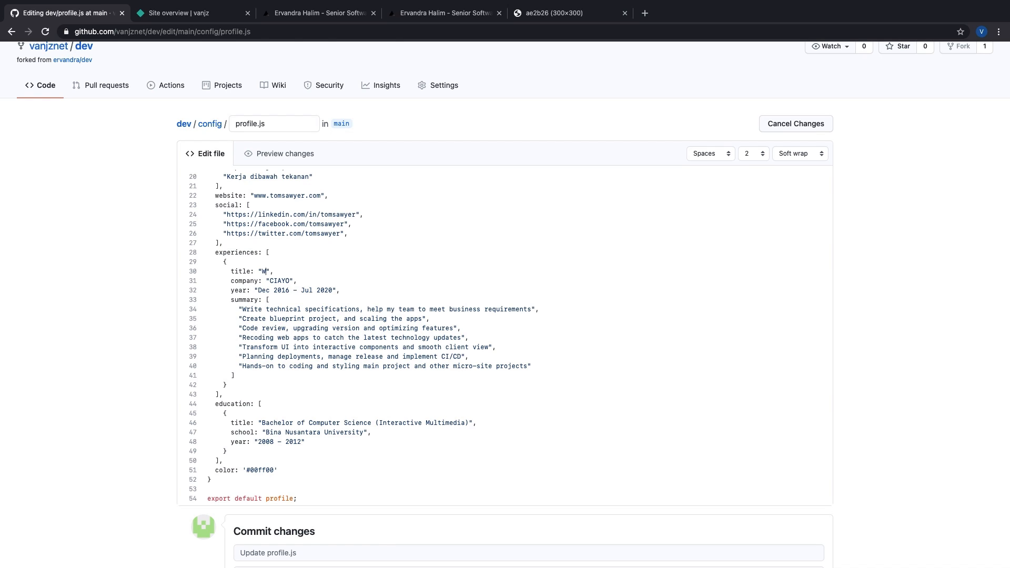
text(UI UX Designer Lead)
double_click(281, 281)
text(Gojek)
Step: Set the years to Dec 2012 – Feb 2021 and select the old summary bullets
click(289, 290)
key(BackSpace)
text(2)
click(332, 290)
key(BackSpace)
text(1)
double_click(309, 290)
text(Feb)
click(242, 310)
shift+click(528, 365)
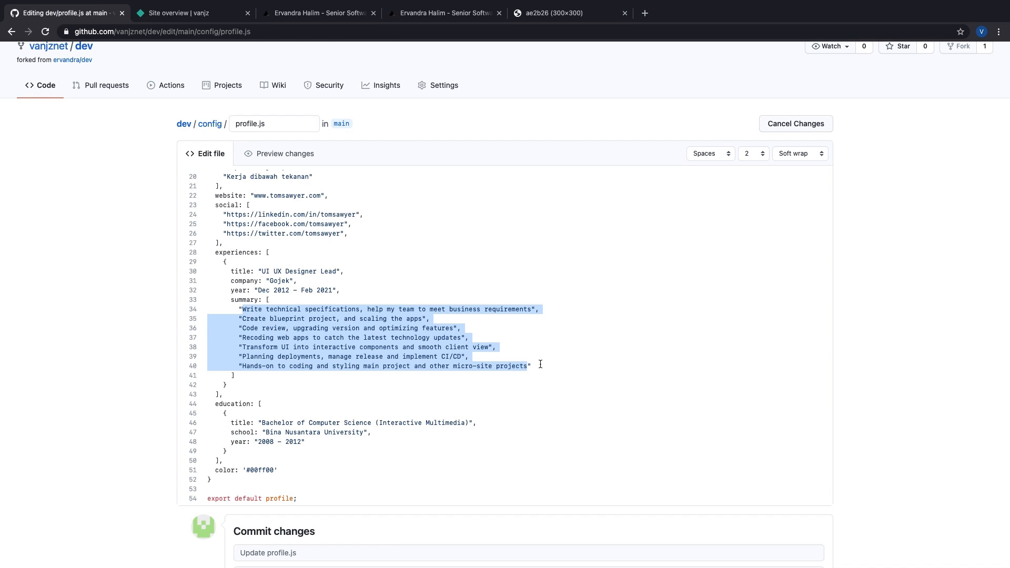
Step: Replace the Gojek summary with bullets starting 'Membuat tampilan aplikasi gojek' and 'Melakukan research'
key(BackSpace)
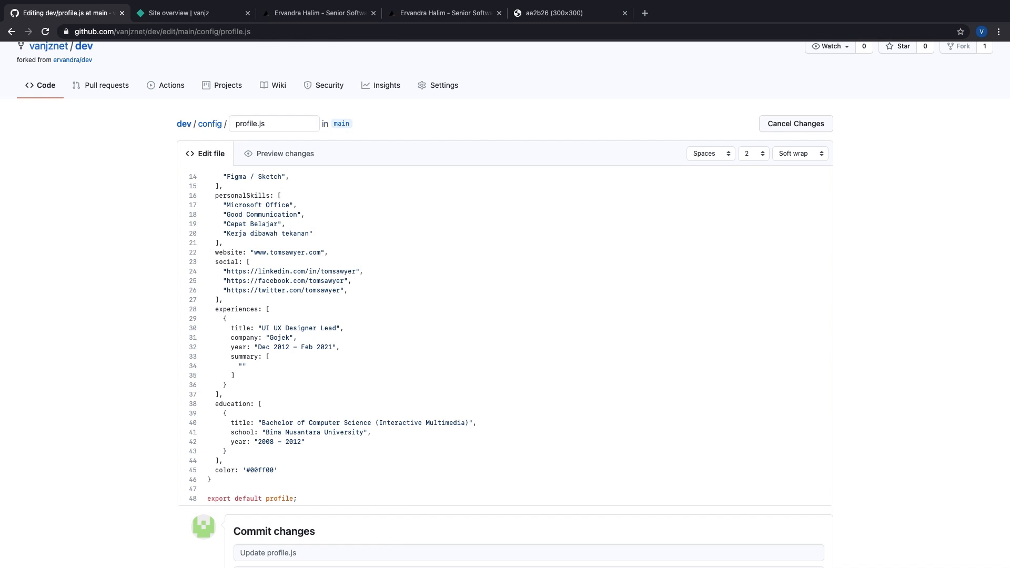
text(Membuat tampilan aplikasi gojek)
key(Right)
text(,)
key(Return)
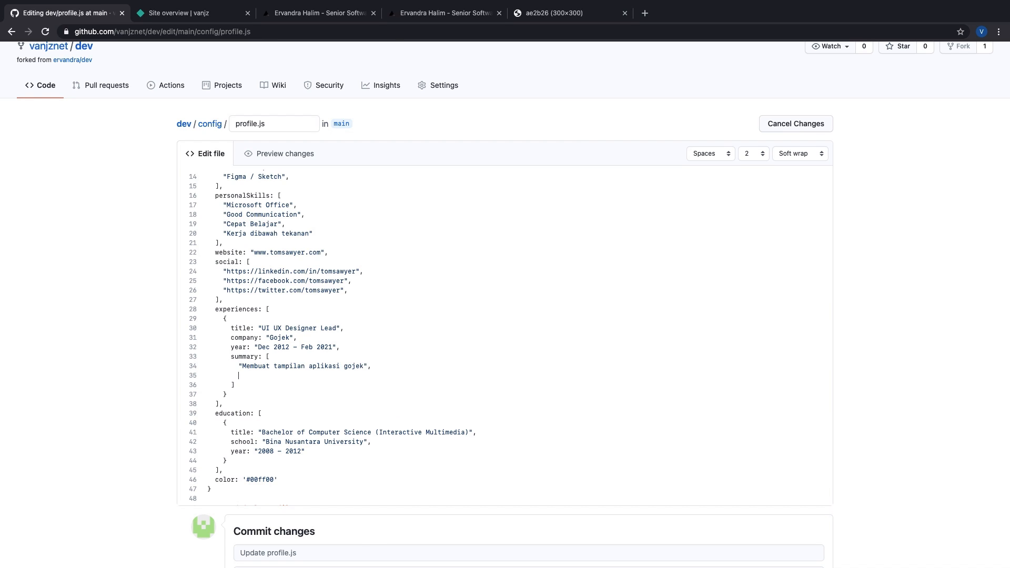
text("Membua)
key(BackSpace)
key(BackSpace)
text(umentasi)
key(Return)
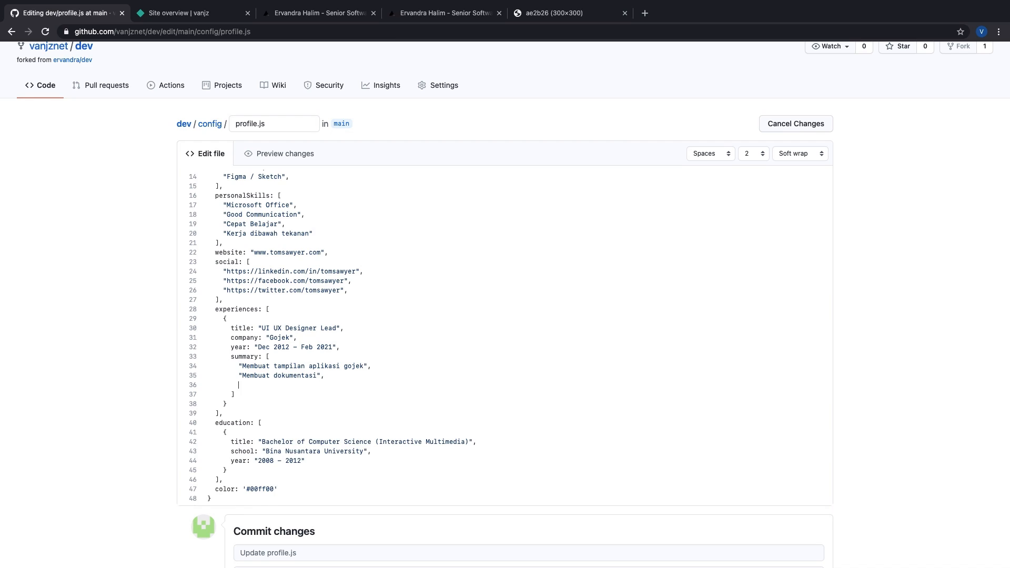
text("Melakukan research UX)
Step: Add a new experience entry with title "UI Designer"
key(Return)
text({)
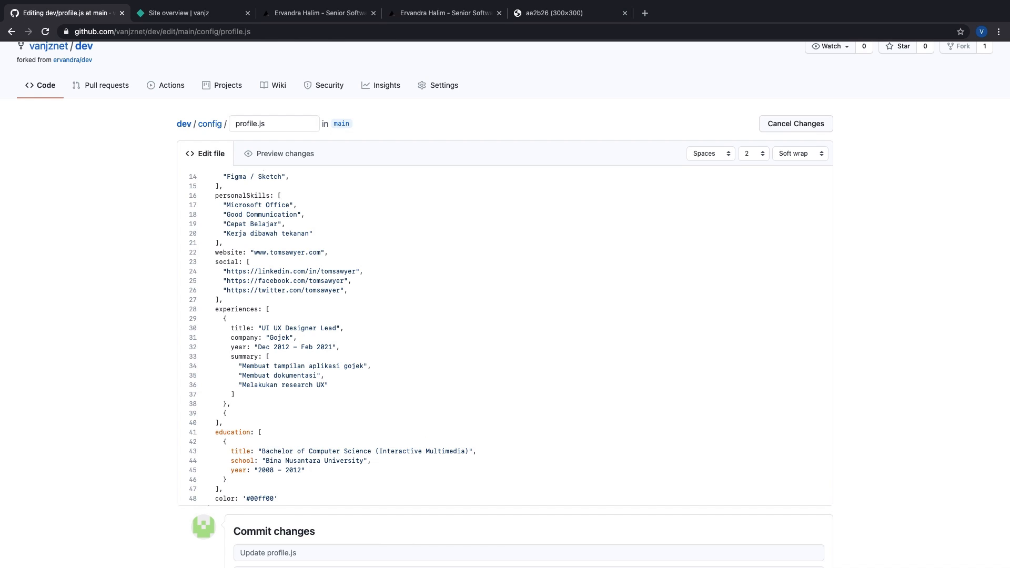
key(Return)
text(})
key(Up)
key(End)
key(Return)
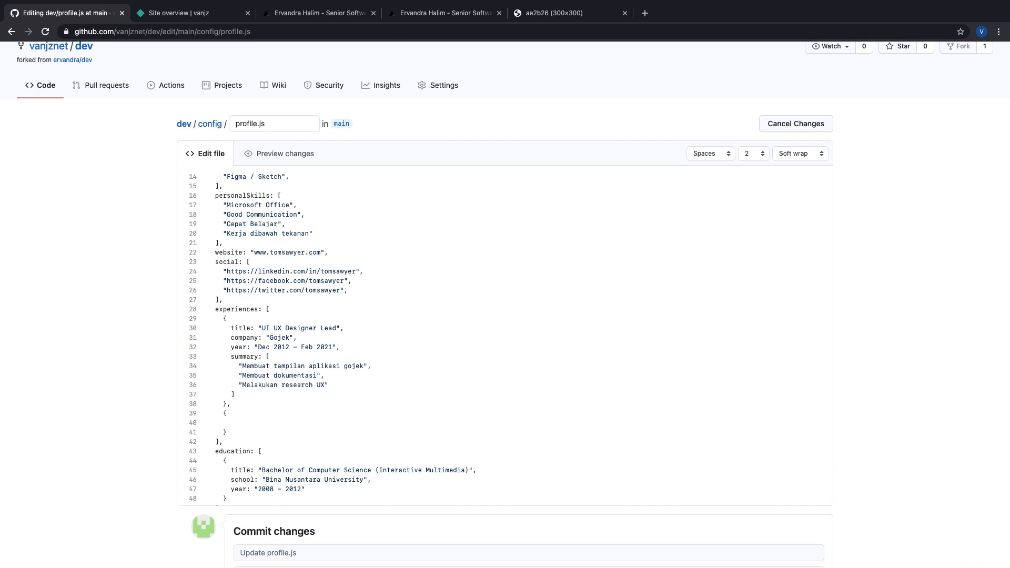
double_click(237, 326)
click(235, 421)
text(title: "UI Designer",)
Step: Give it company Tokopedia, year 2008 and summary 'Membuat UI tokopedia yang baru'
key(Return)
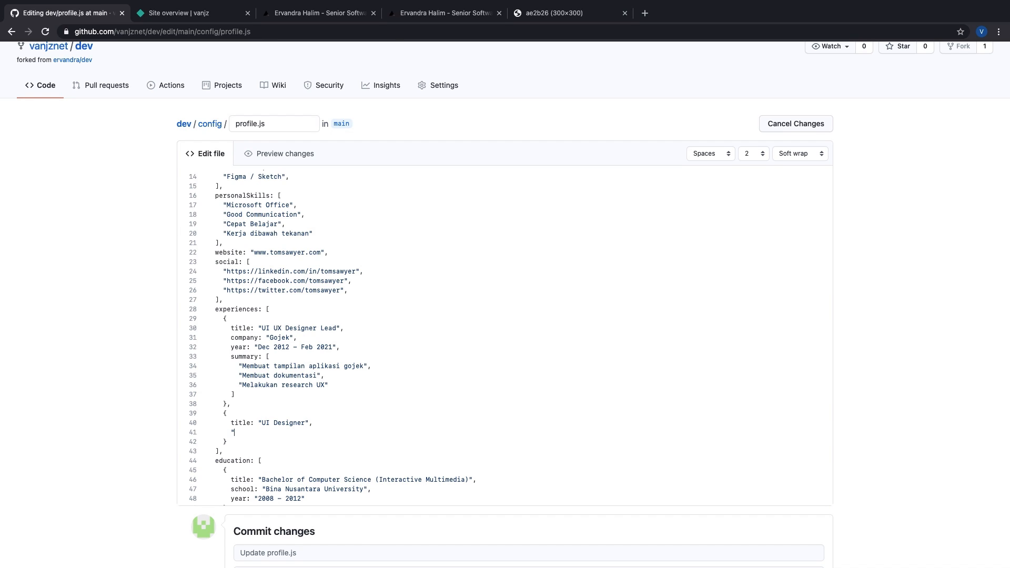
text(company: "Tokopedia",)
key(Return)
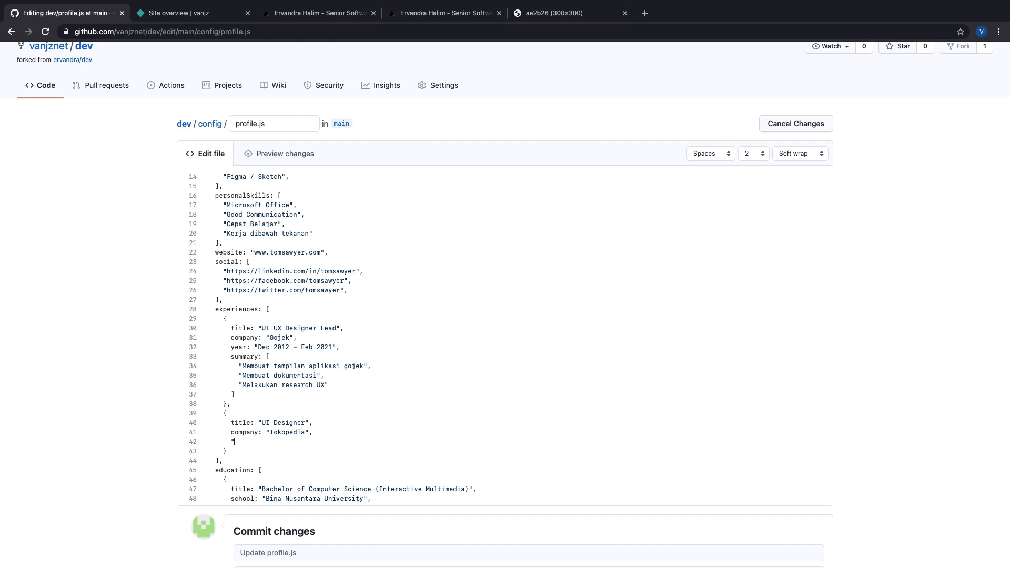
text(year:)
key(Return)
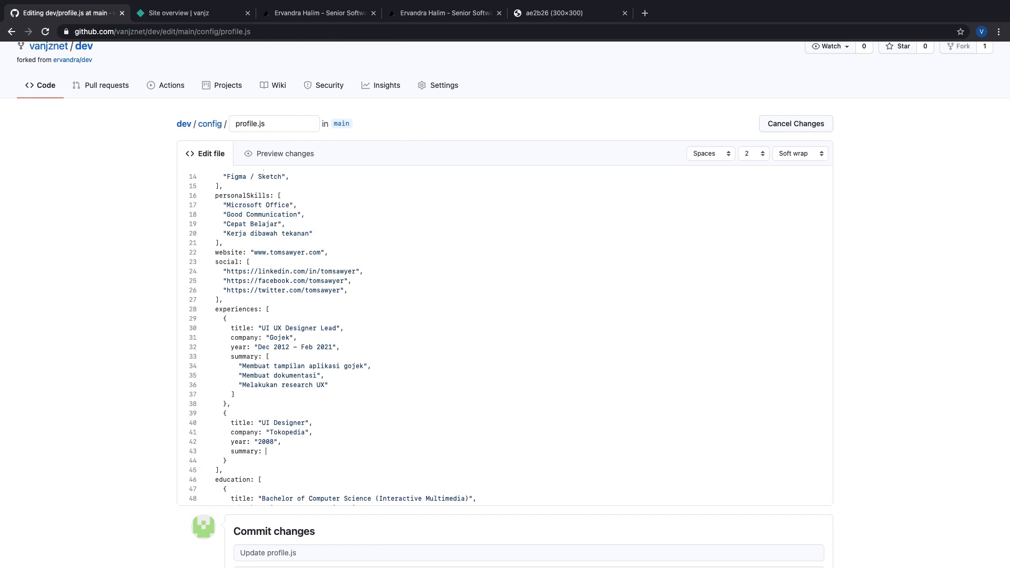
text(summary: [)
key(Return)
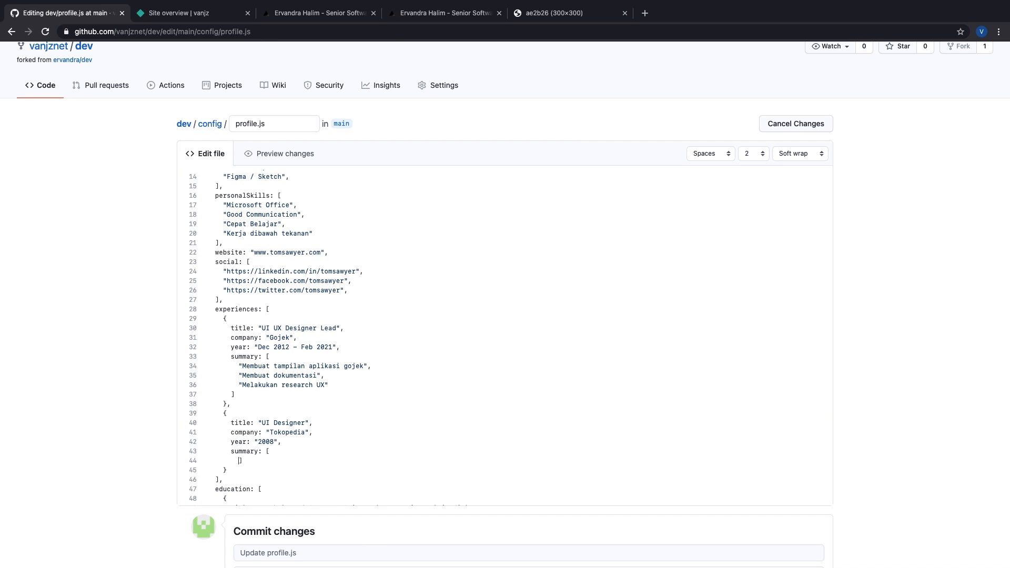
key(BackSpace)
key(BackSpace)
key(Return)
text(Membuat UI tokopedia yang baru",)
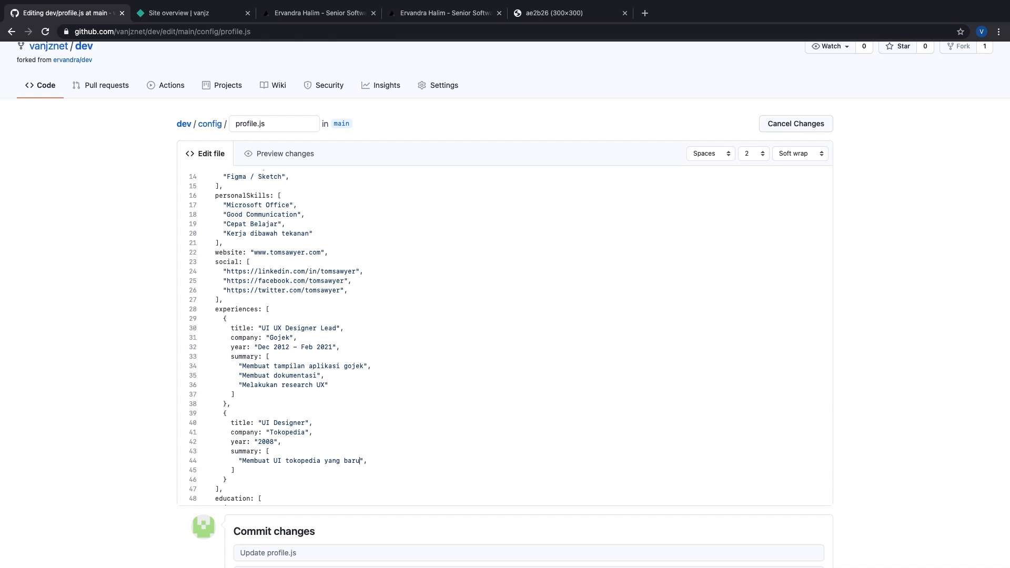
Step: Overwrite the education title and change the school name to 'SMK Jakarta 123'
scroll(231, 364, down, 5)
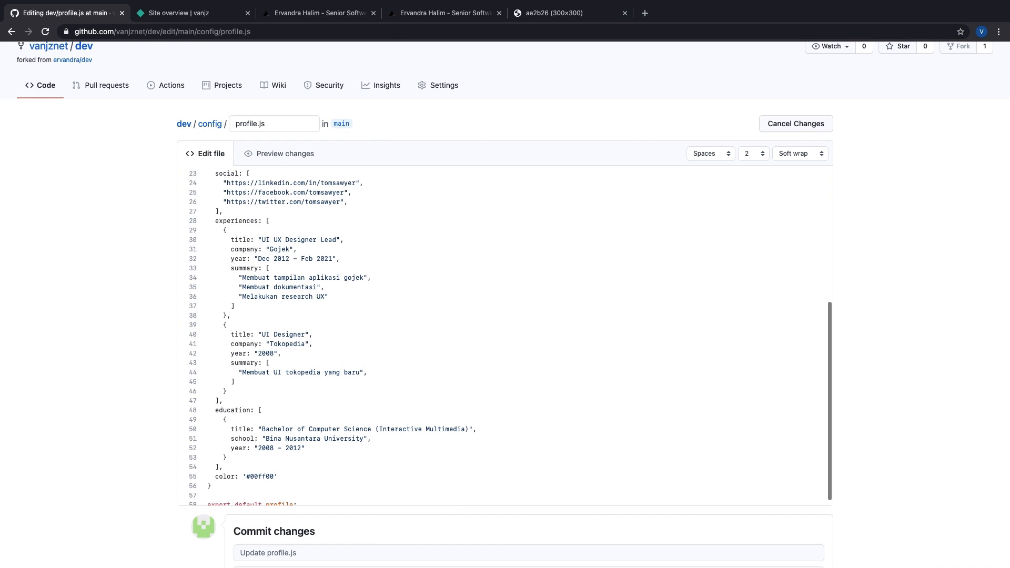
scroll(231, 364, down, 1)
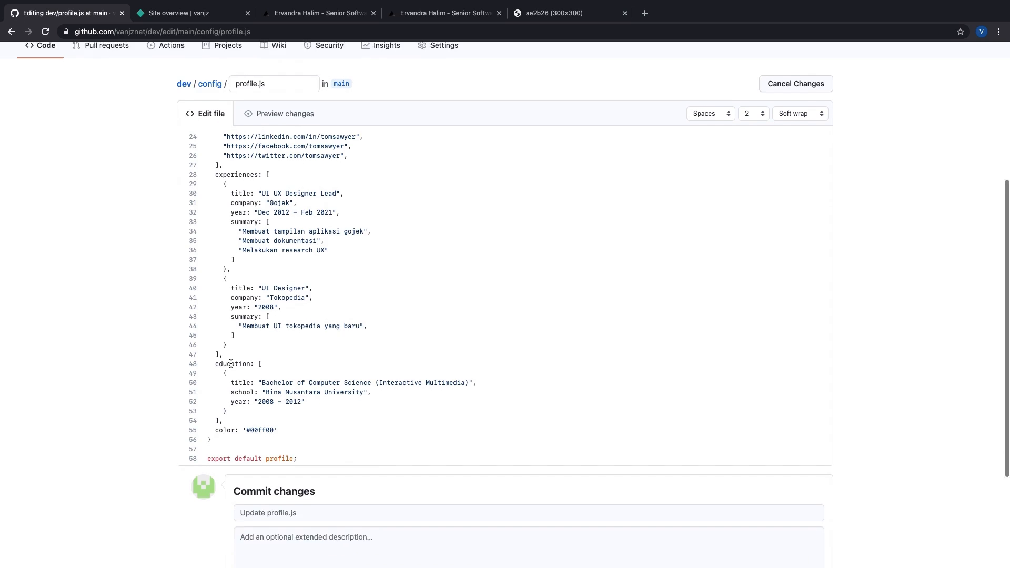
double_click(233, 351)
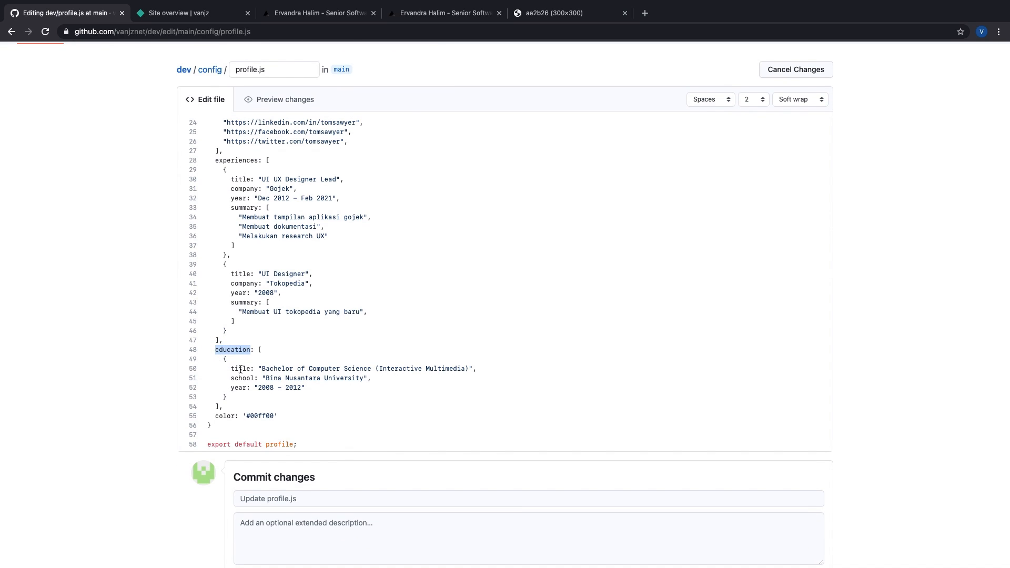
click(263, 367)
shift+click(470, 369)
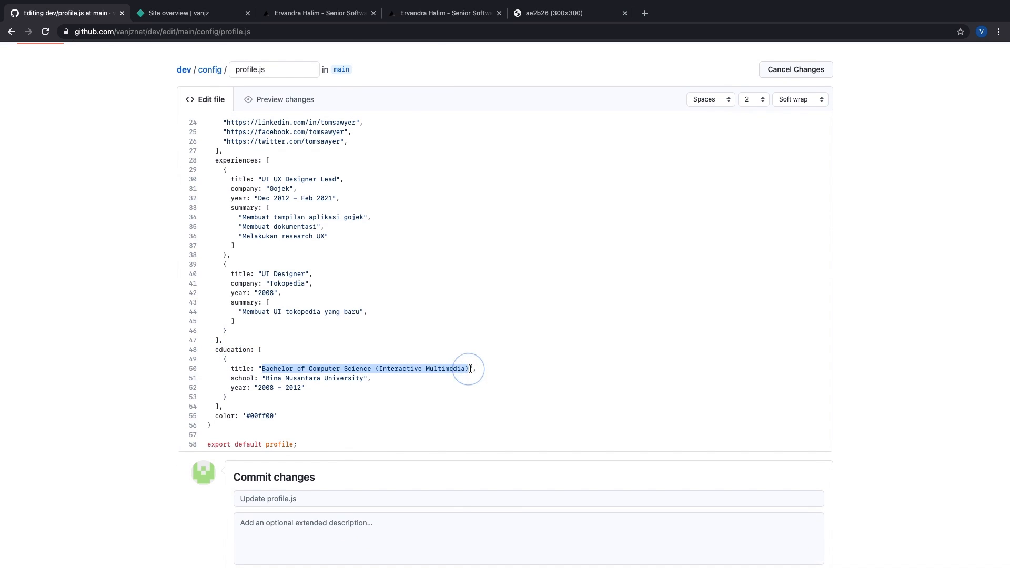
text(SMK)
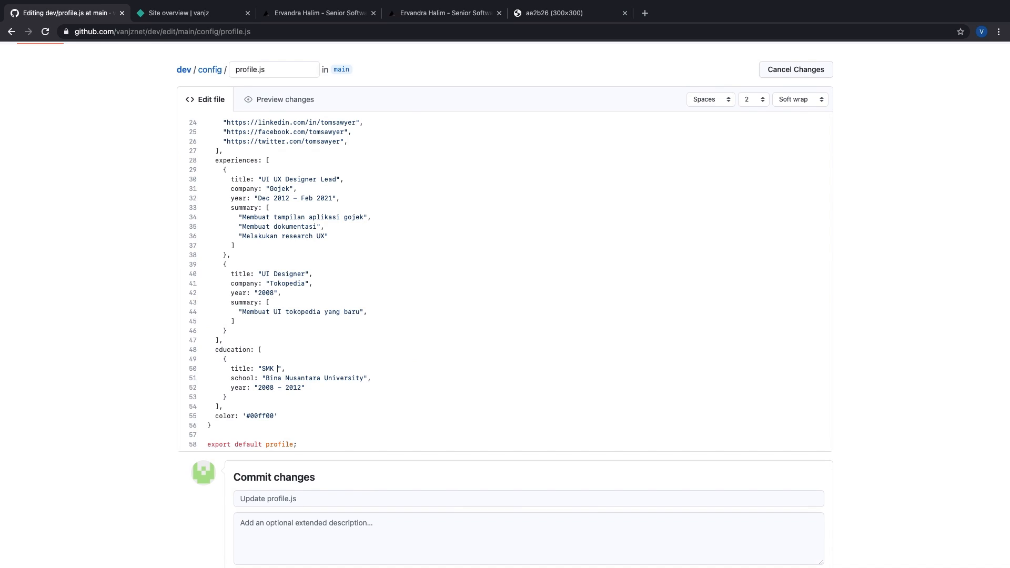
text( Jakarta 123)
double_click(271, 375)
shift+click(367, 377)
text(SMK J)
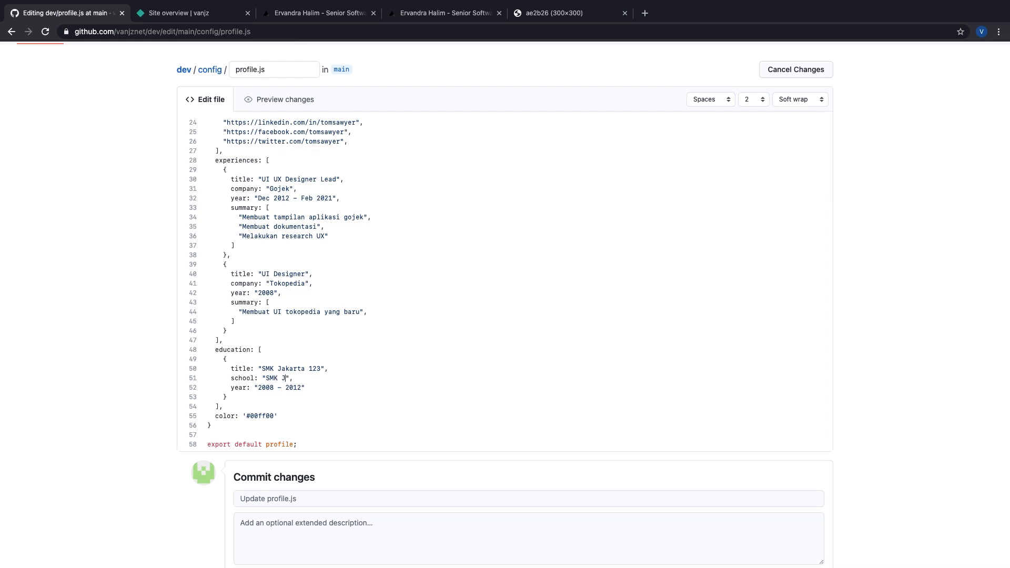
text(akarta 123)
Step: Trim the education title to 'SMK' and change the years to 2012 – 2015
click(286, 369)
click(318, 368)
shift+click(278, 368)
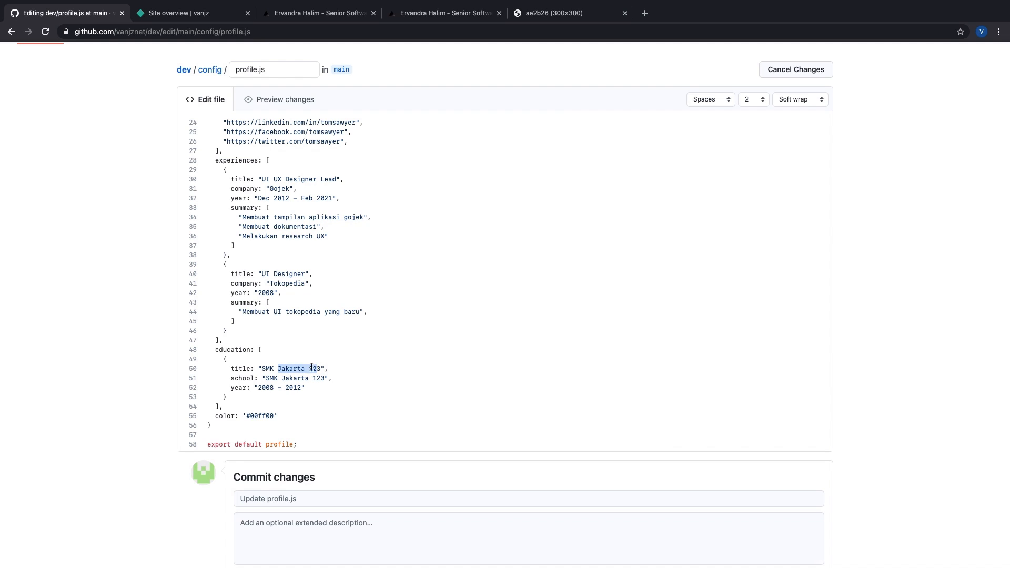
key(BackSpace)
key(Delete)
click(274, 388)
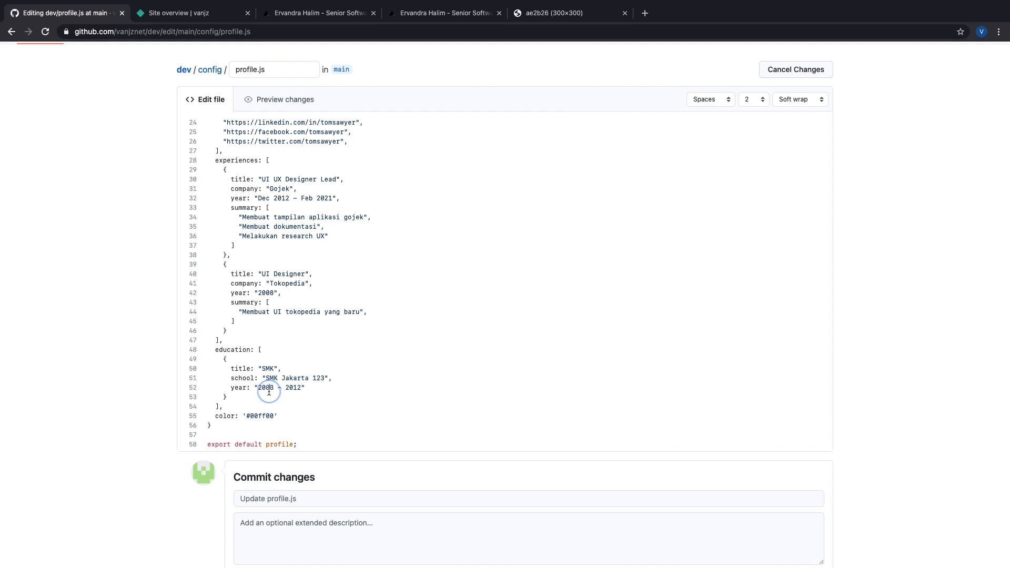
key(BackSpace)
text(12)
key(BackSpace)
key(BackSpace)
key(BackSpace)
text(12)
key(Right)
click(270, 416)
scroll(310, 416, up, 10)
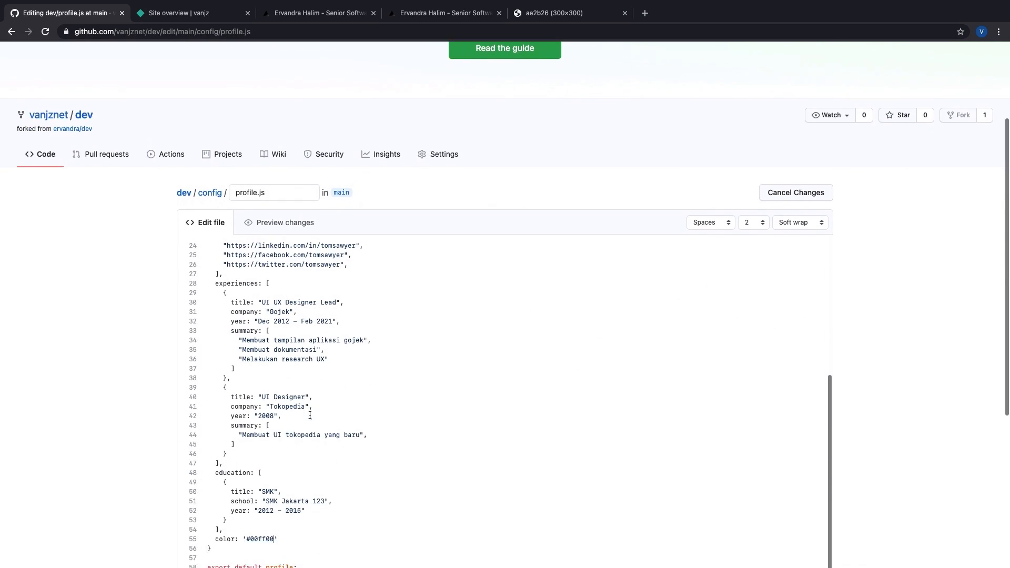
scroll(310, 415, down, 5)
Step: Commit profile.js to main with the extended description 'update konten'
click(266, 381)
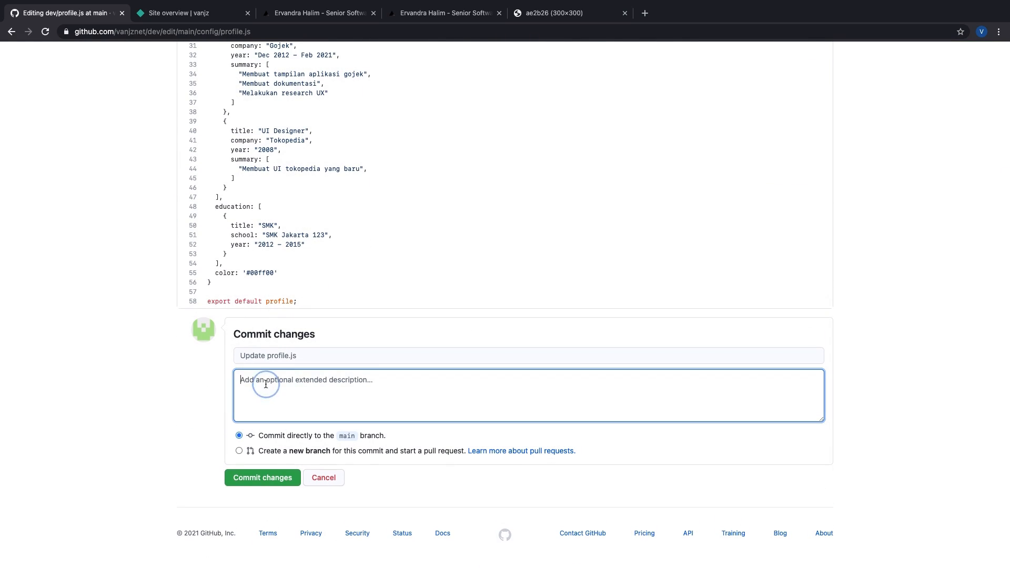
text(update konten)
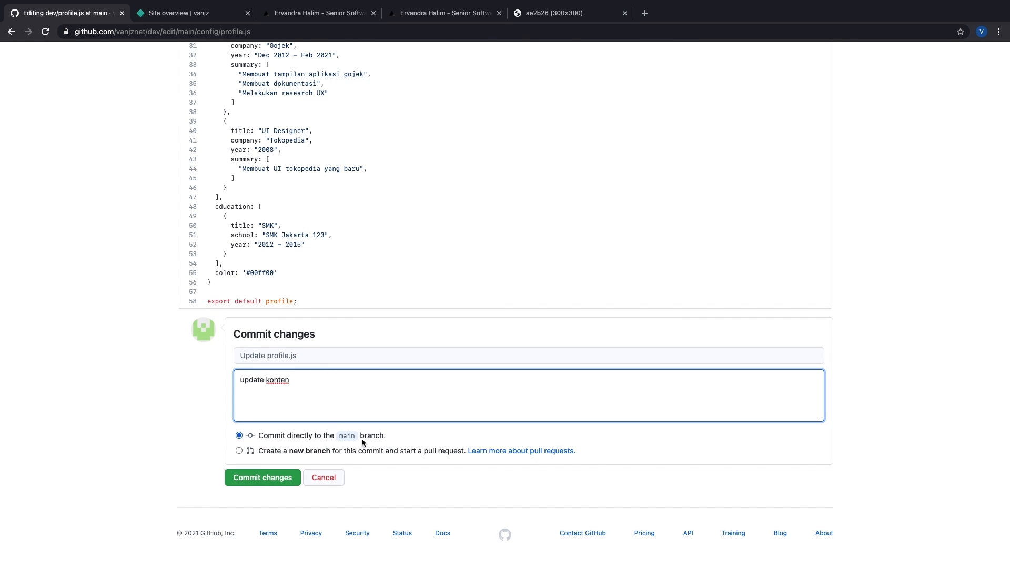
click(266, 475)
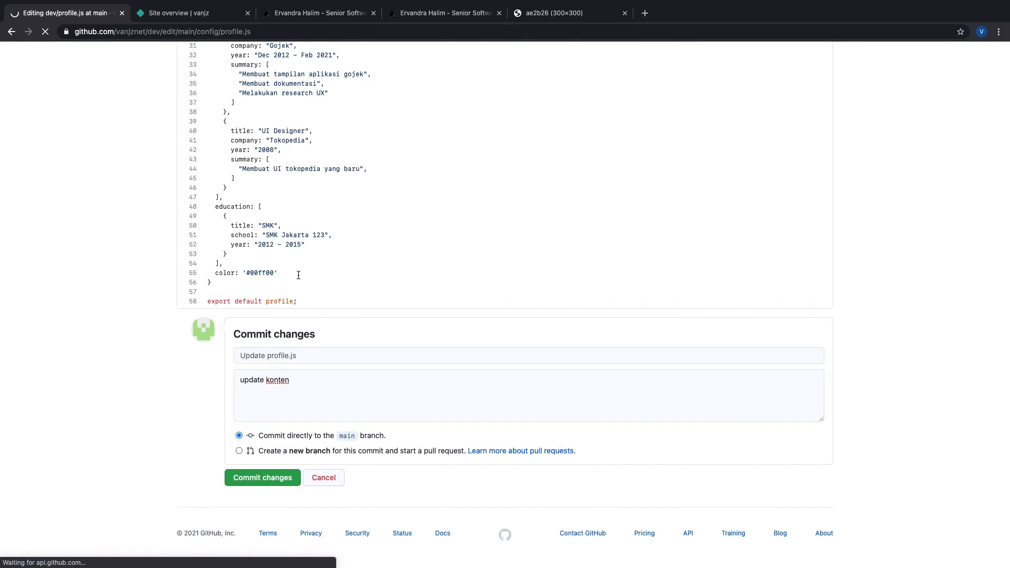
scroll(298, 275, down, 1)
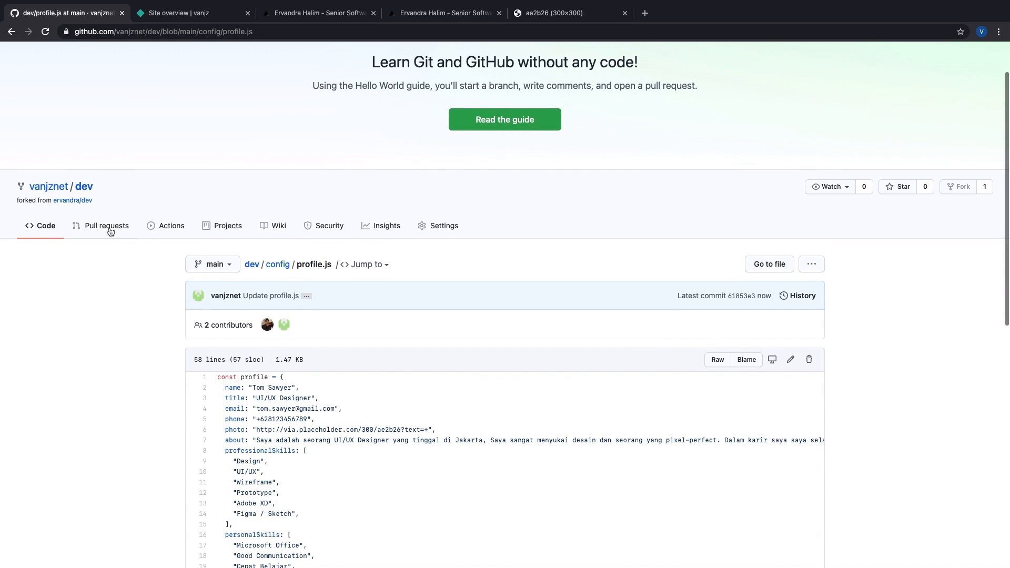
Step: Open the building production deploy from the vanjz Deploys list in Netlify
click(178, 15)
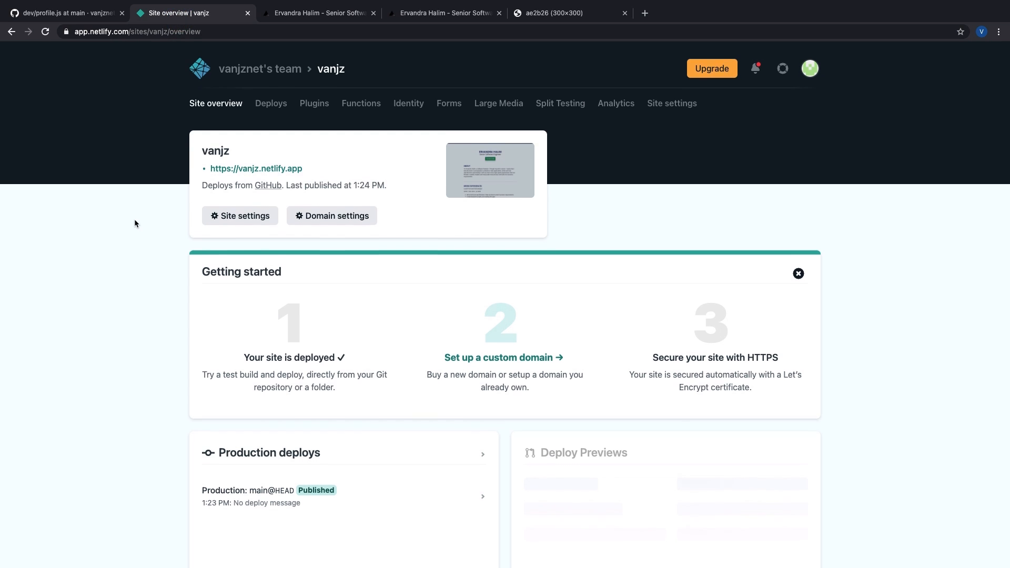
click(271, 103)
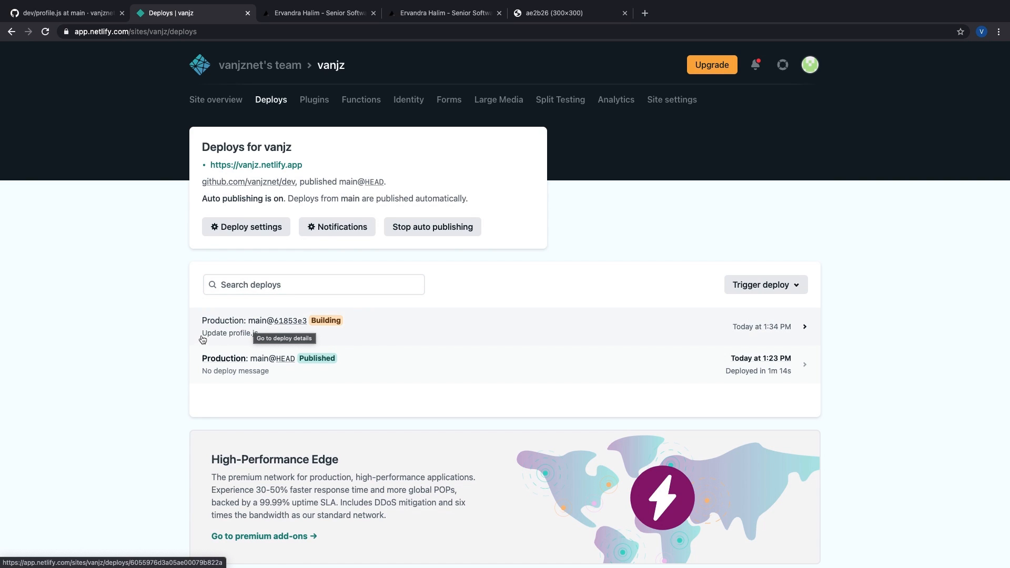
click(395, 335)
Step: Reload the live portfolio site, then go back to the deploy log
mouse_move(333, 13)
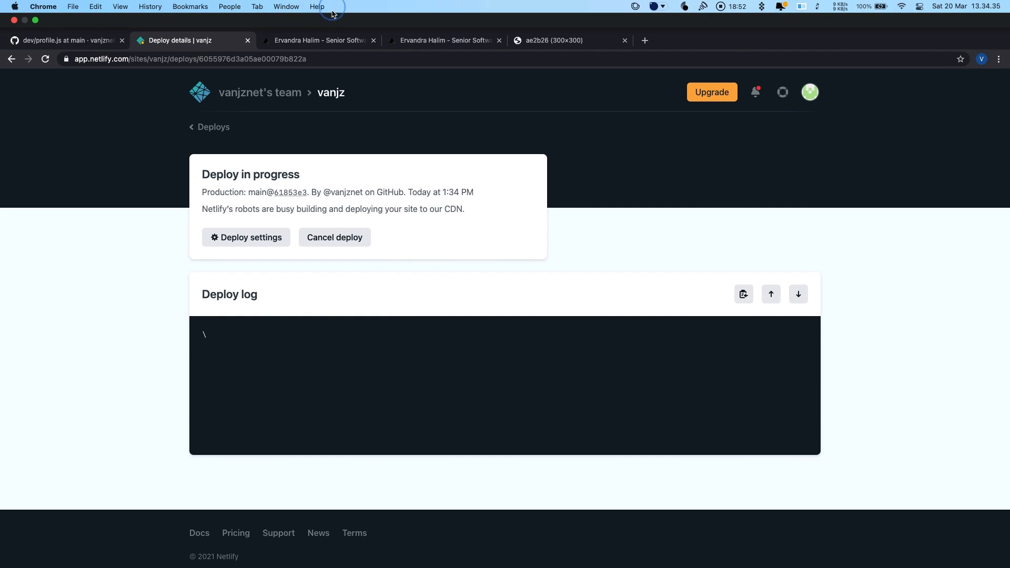
click(329, 40)
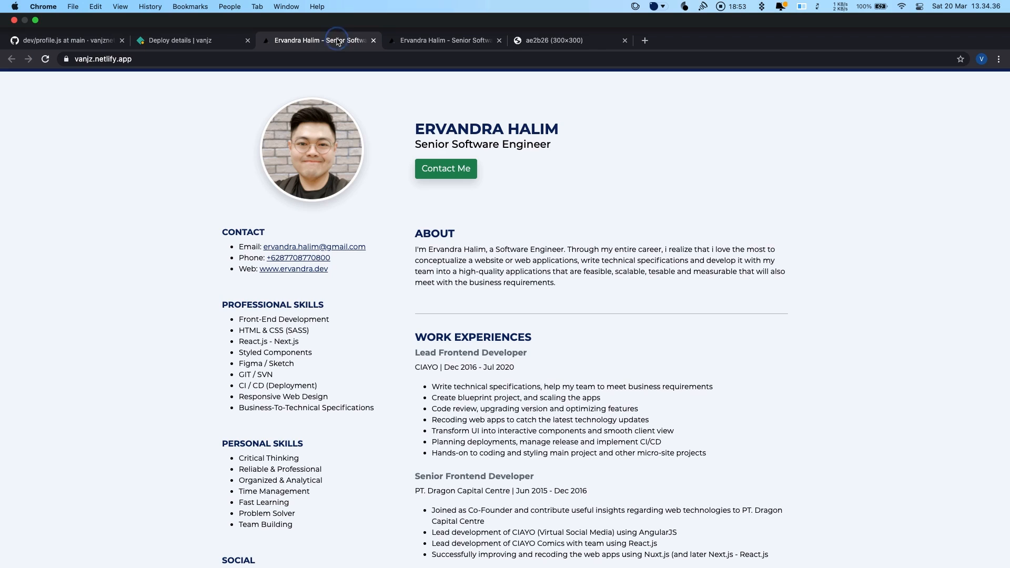
click(147, 58)
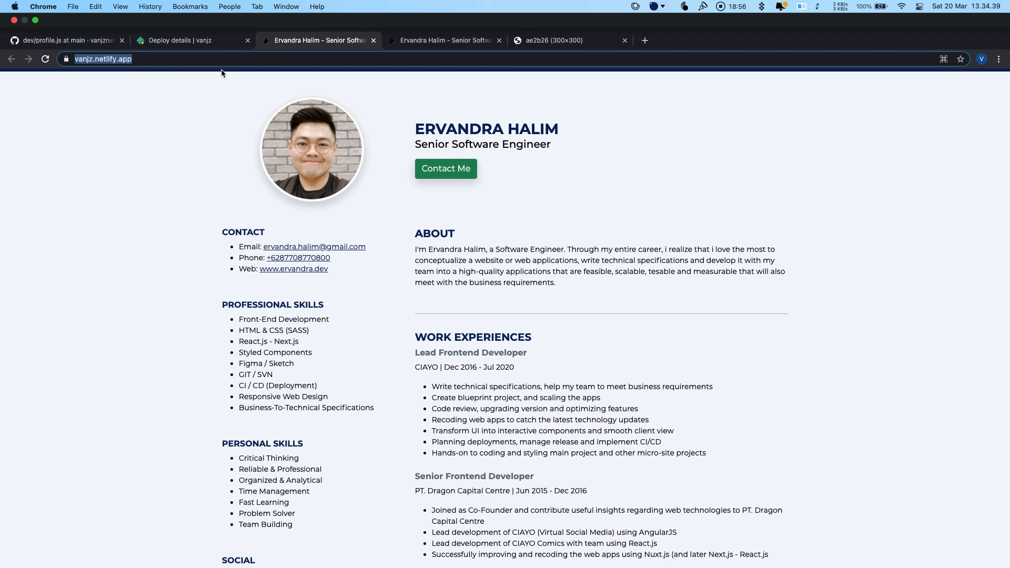
key(Return)
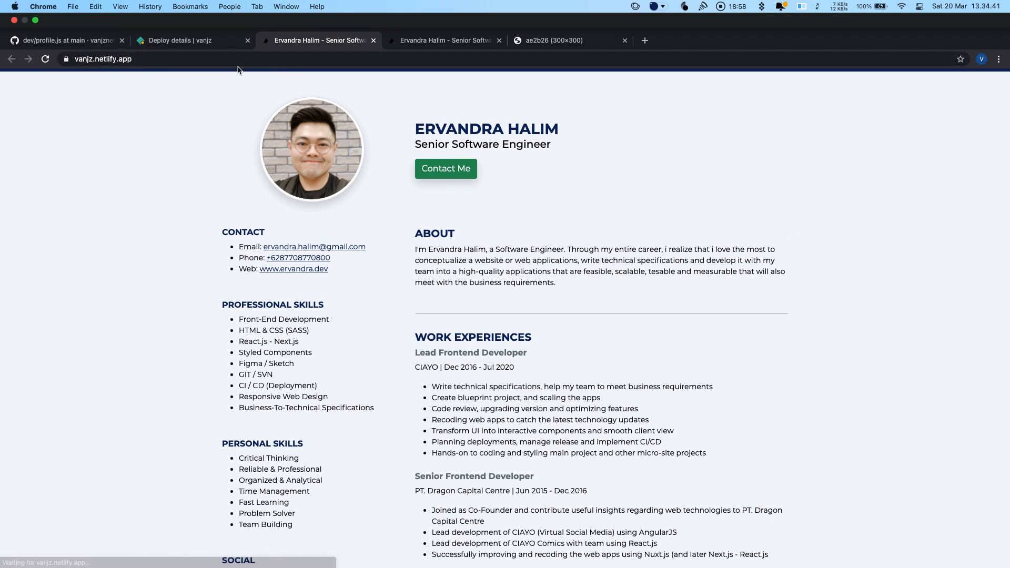
click(206, 42)
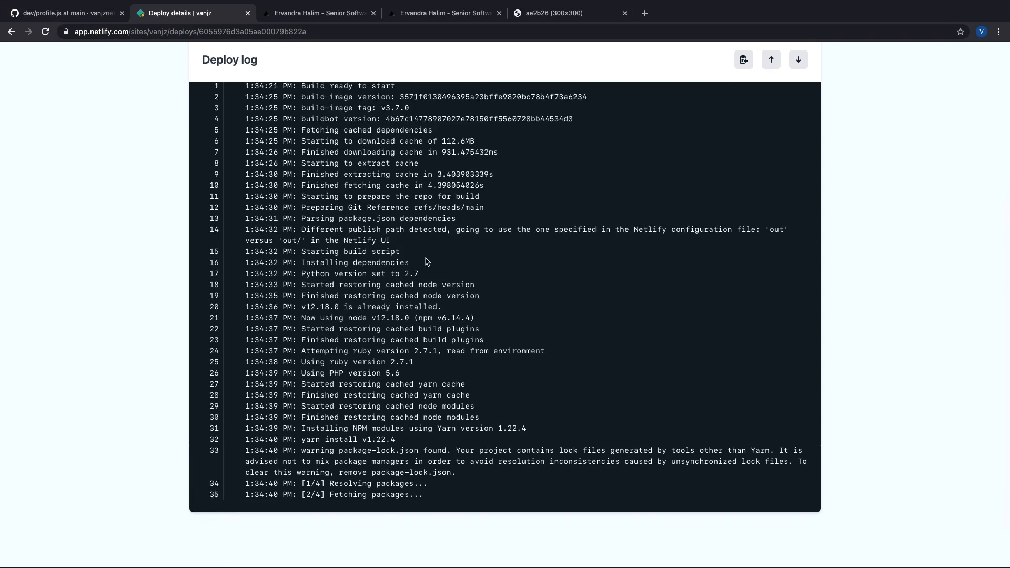
Step: Read the deploy log through the optimized production build, check the live site, return to profile.js
scroll(426, 261, up, 5)
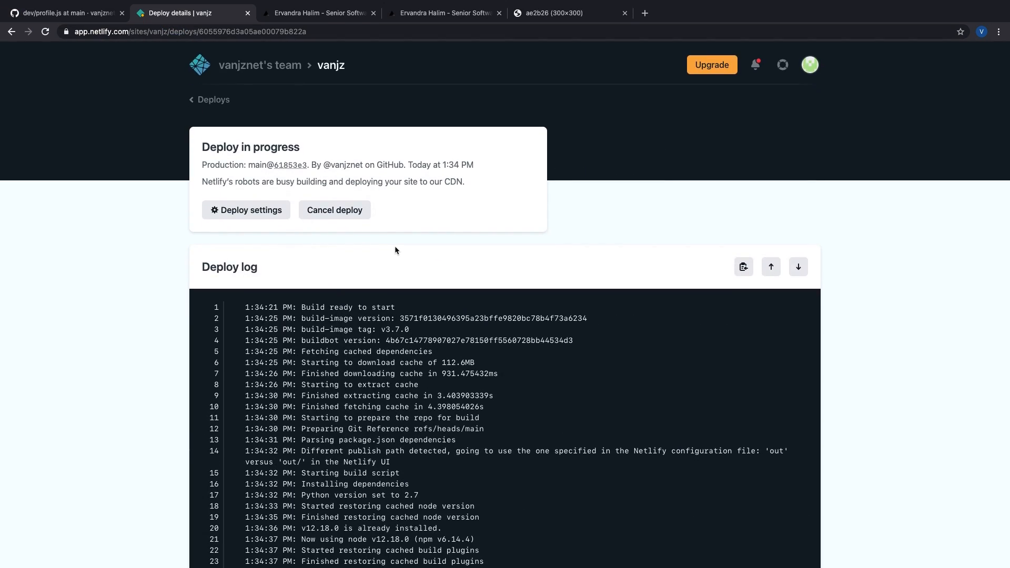
scroll(396, 250, down, 5)
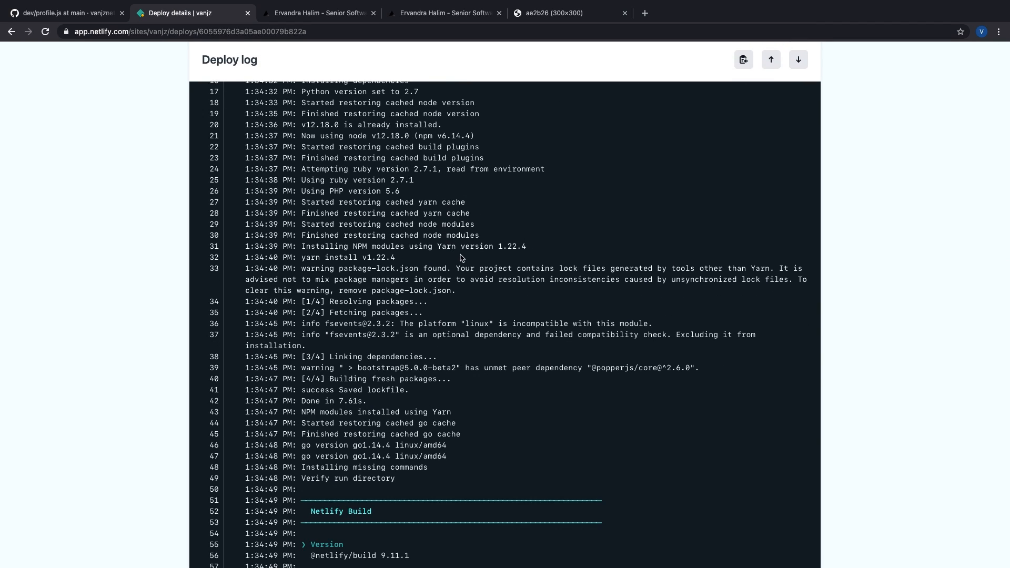
scroll(461, 258, down, 10)
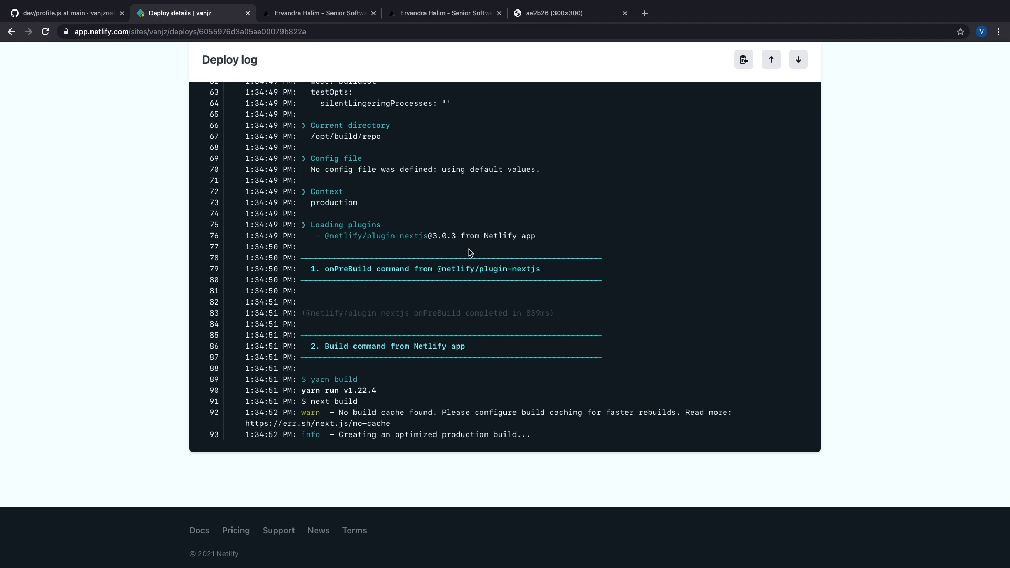
double_click(426, 435)
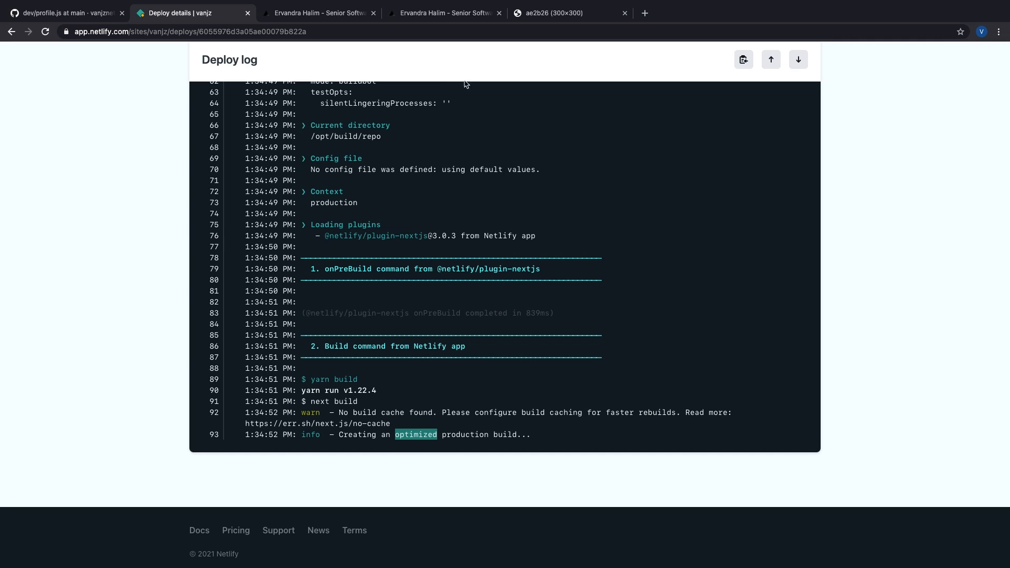
double_click(472, 435)
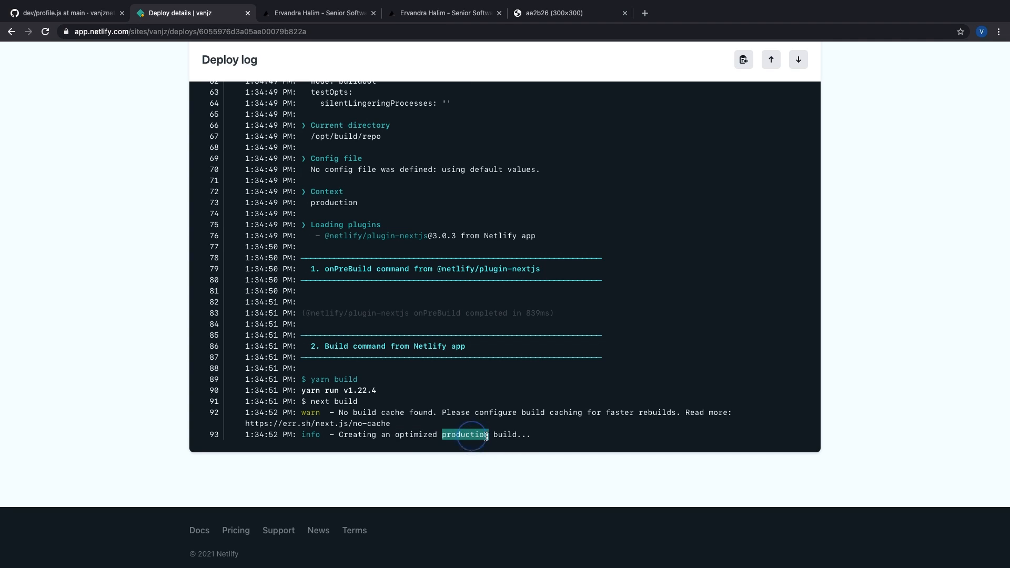
click(501, 437)
click(552, 440)
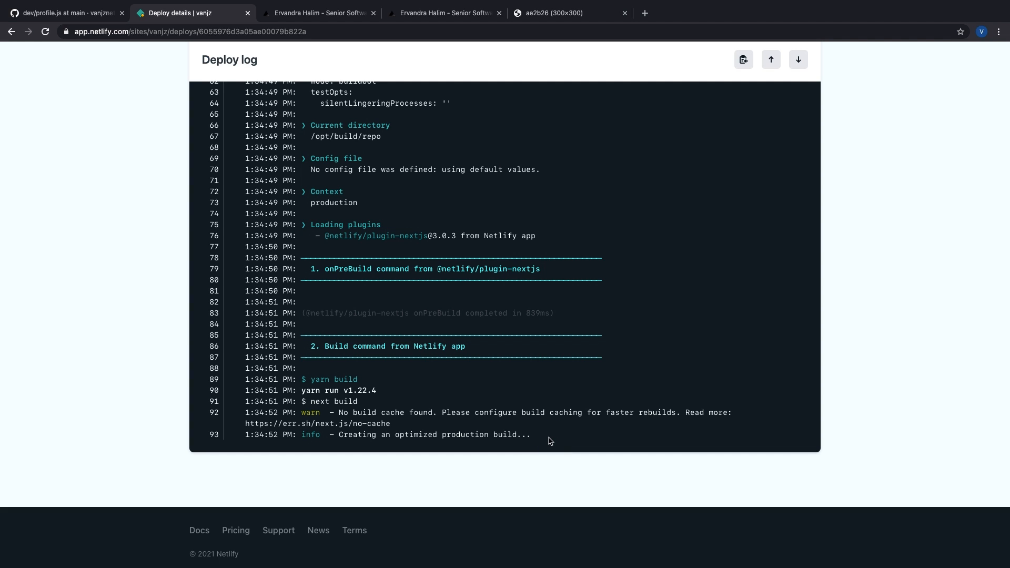
scroll(550, 441, up, 20)
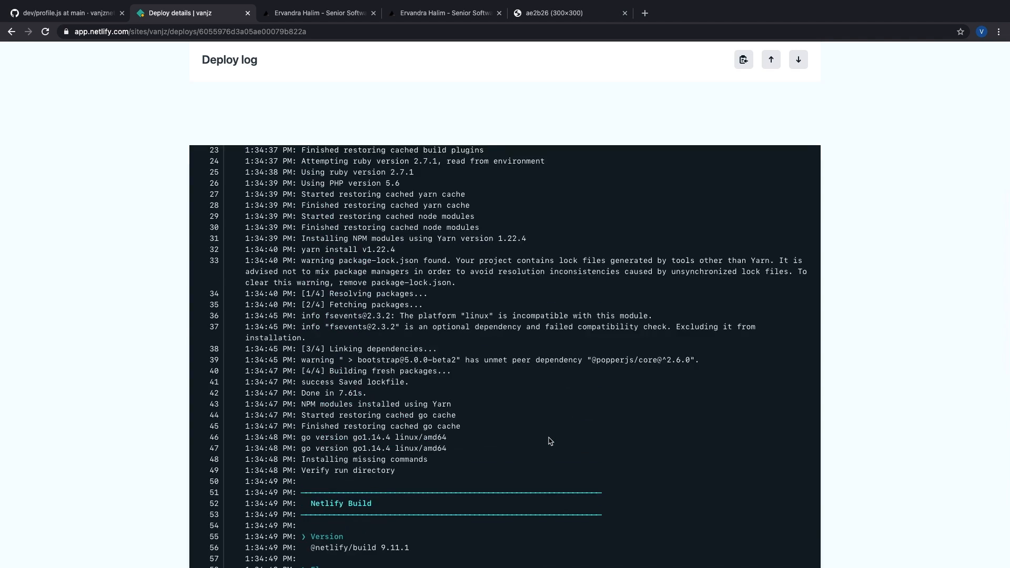
click(304, 41)
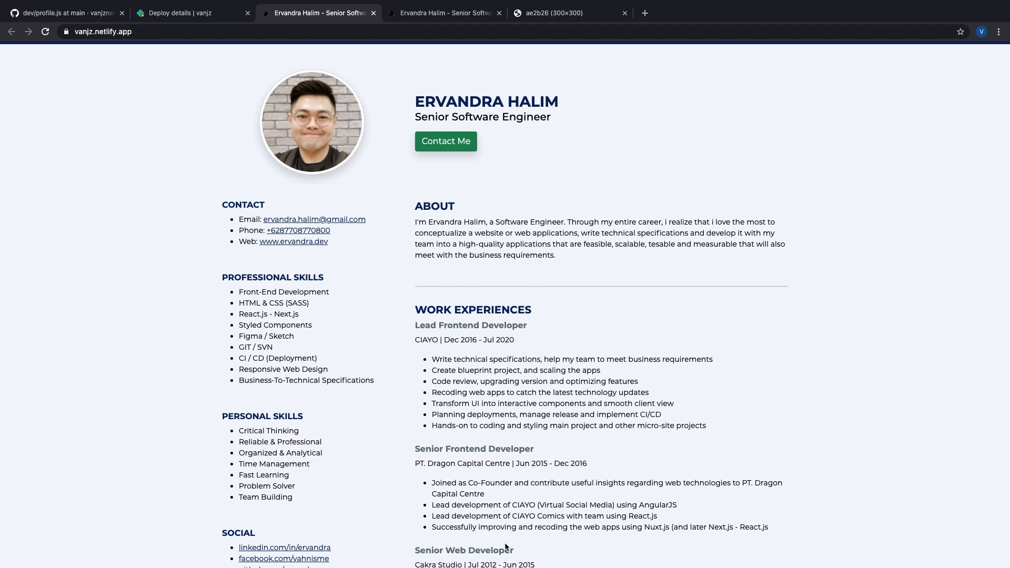
click(66, 13)
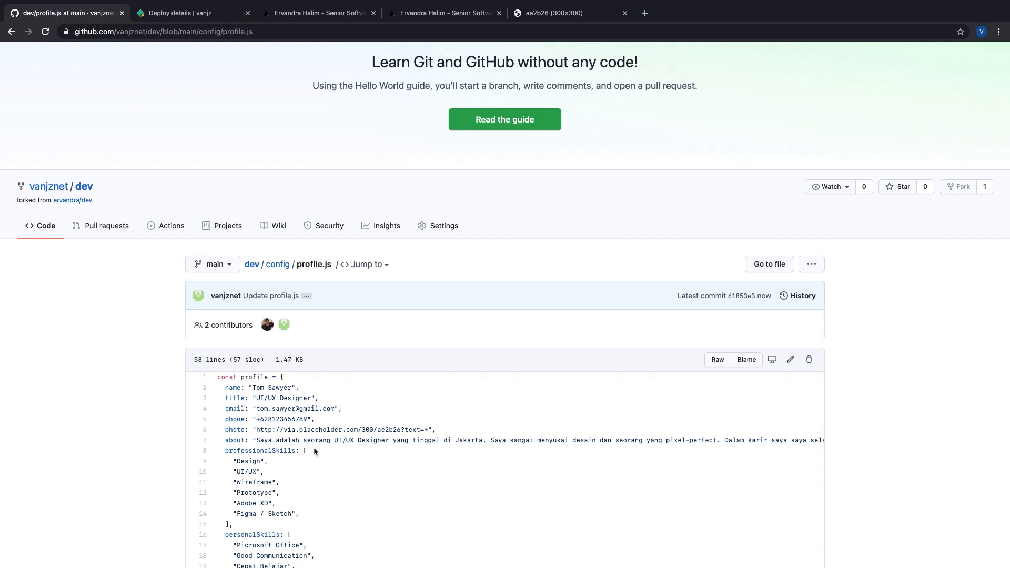
Step: Glance at the live portfolio site, then return to profile.js and scroll its code
scroll(314, 451, down, 5)
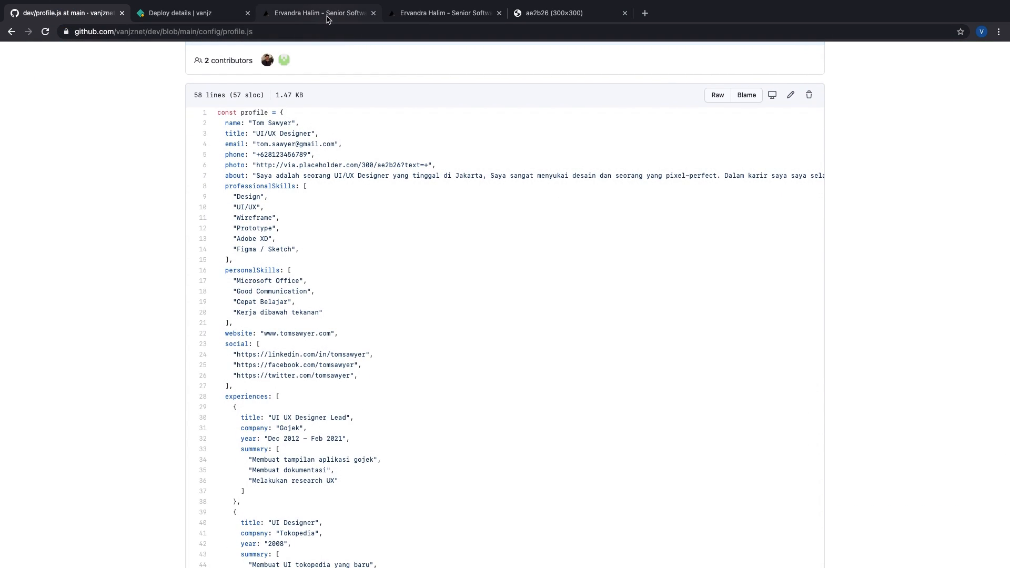
click(327, 19)
click(79, 21)
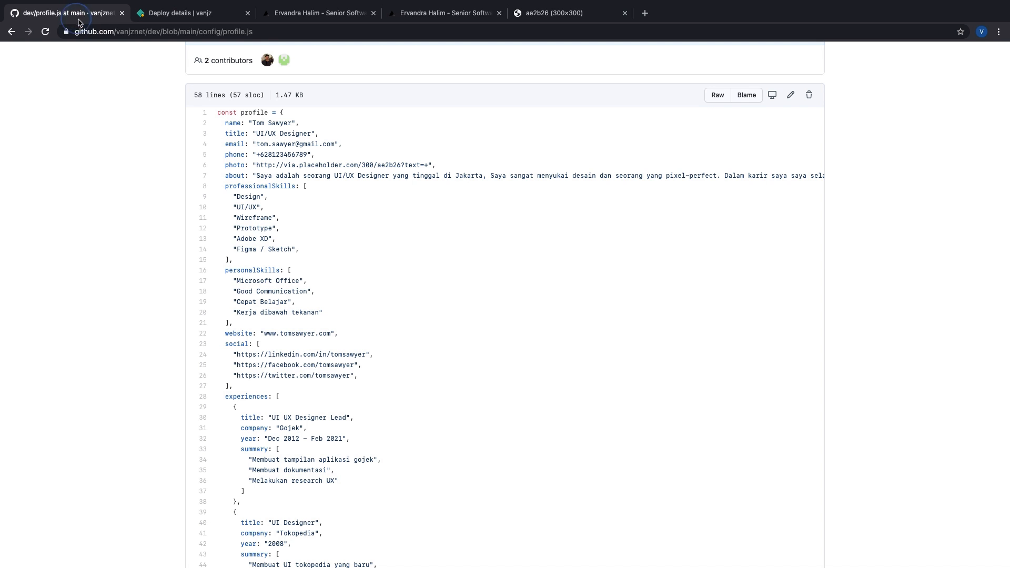
click(280, 455)
click(374, 369)
scroll(372, 389, down, 2)
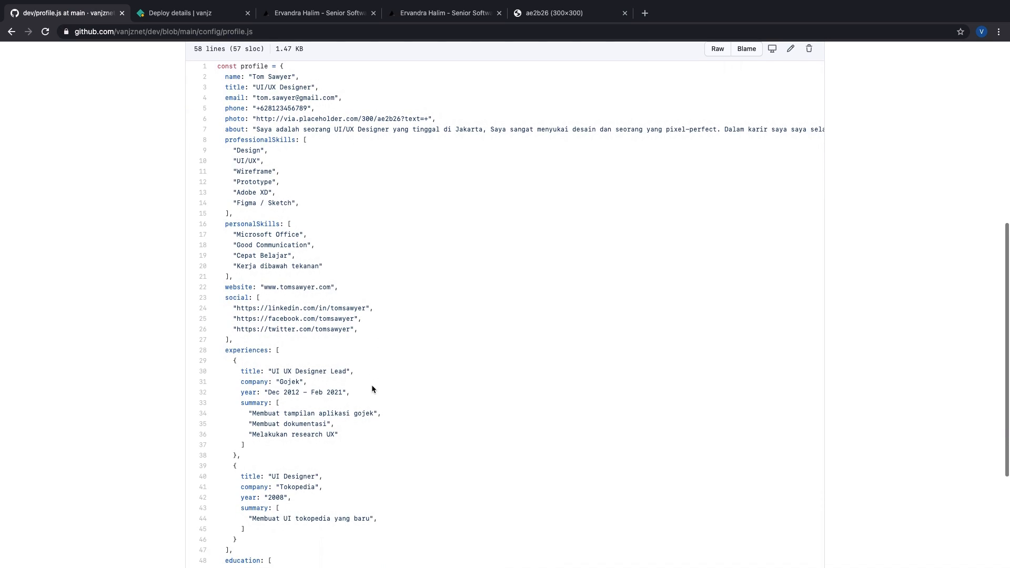
scroll(372, 390, down, 1)
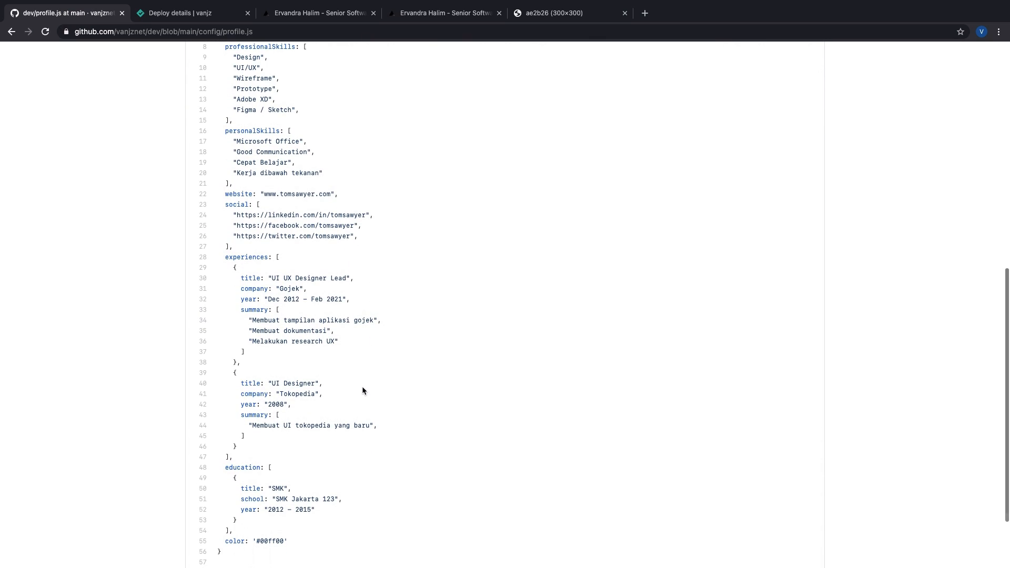
scroll(364, 390, down, 2)
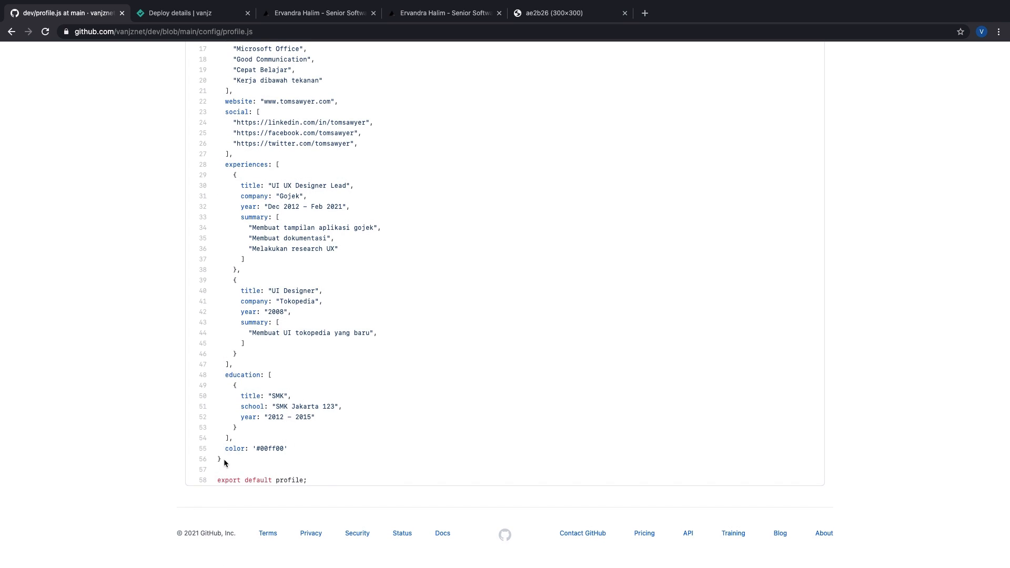
Step: Select and copy the profile object on lines 1–56 of profile.js, opening a new tab
drag(224, 463, 274, 256)
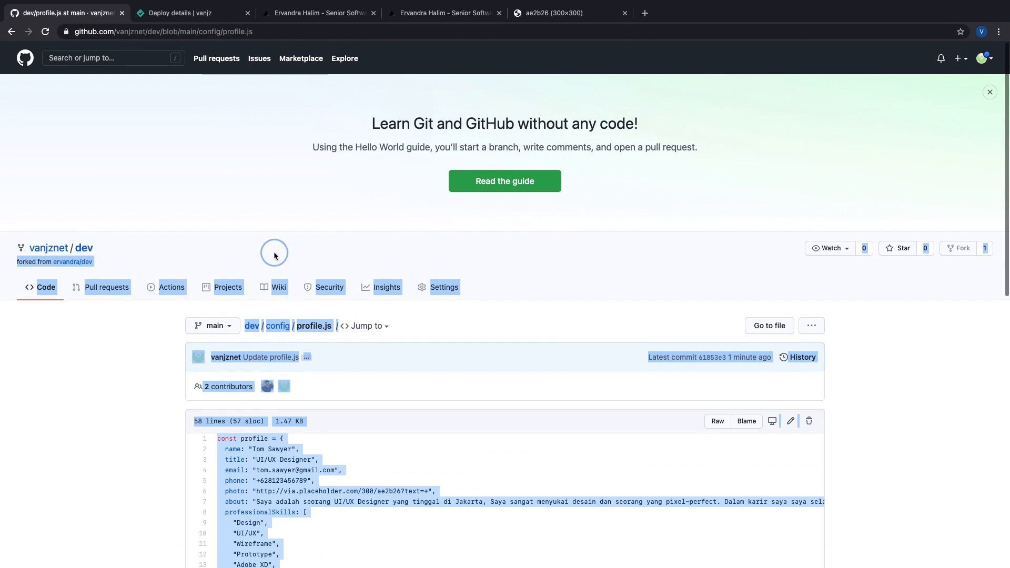
drag(280, 439, 331, 558)
key(ctrl+c)
scroll(252, 375, down, 10)
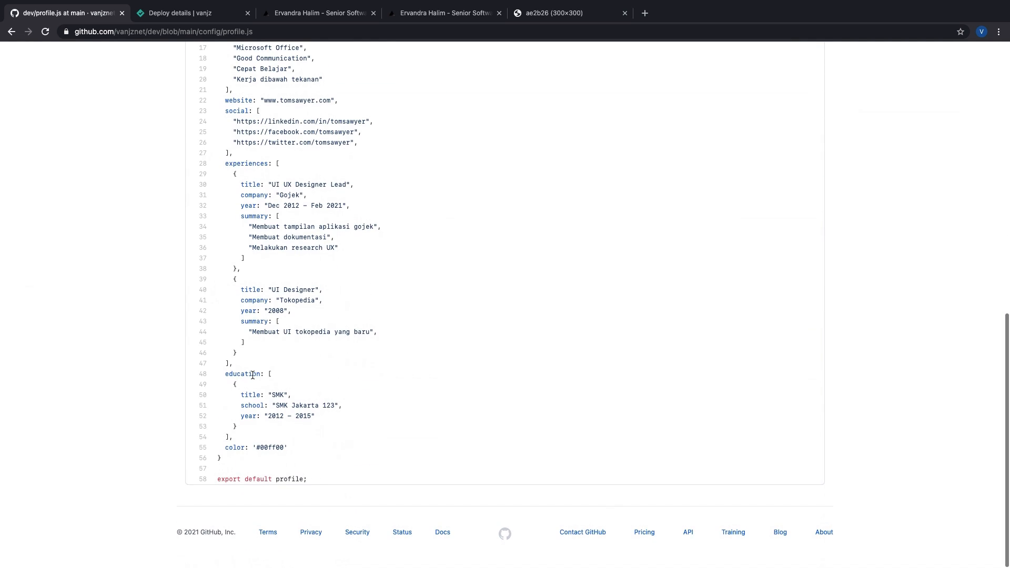
shift+click(227, 464)
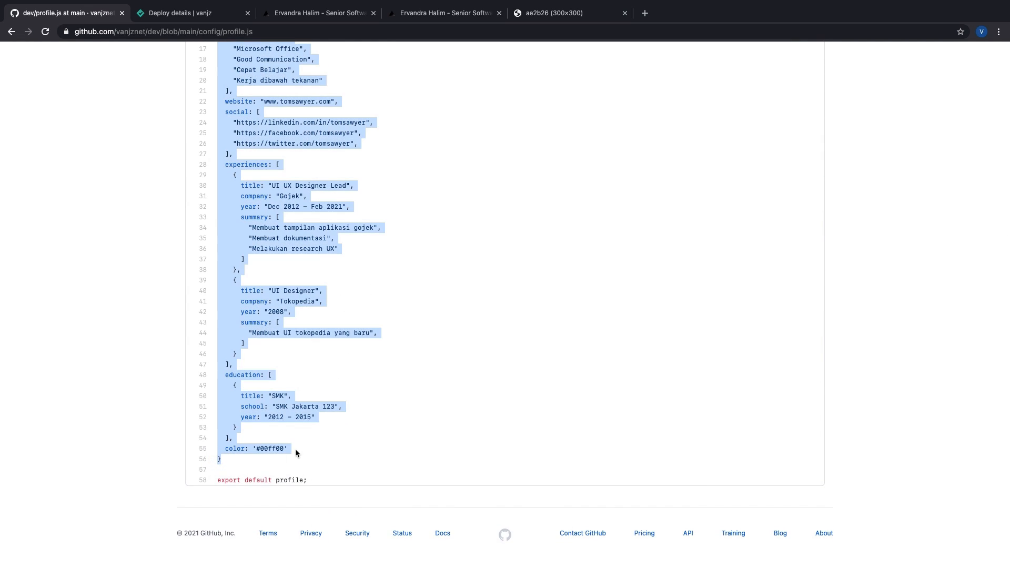
key(ctrl+t)
Step: Search for jsonlint, open JSONLint and paste the copied profile code
text(jsonlint)
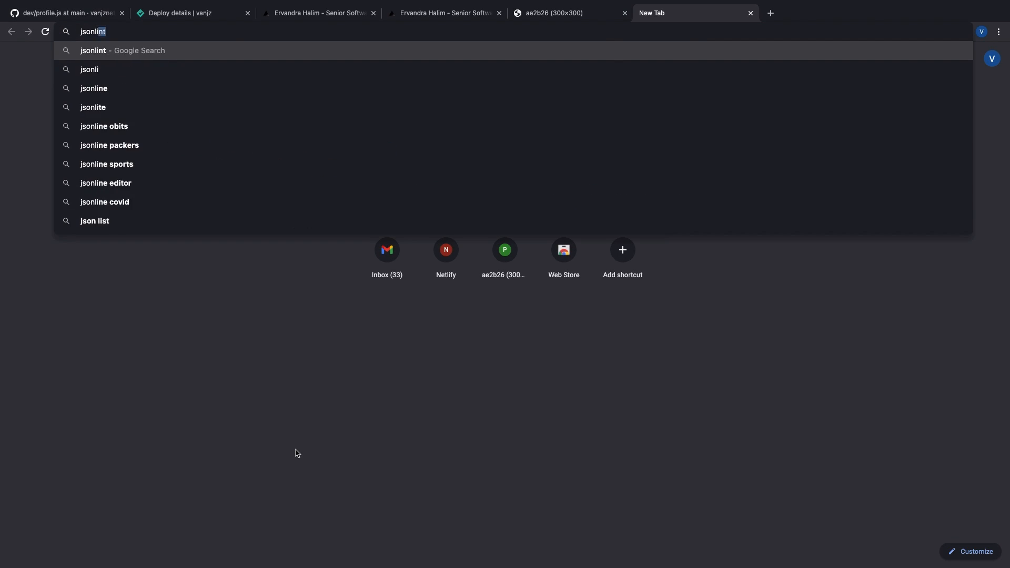
key(Return)
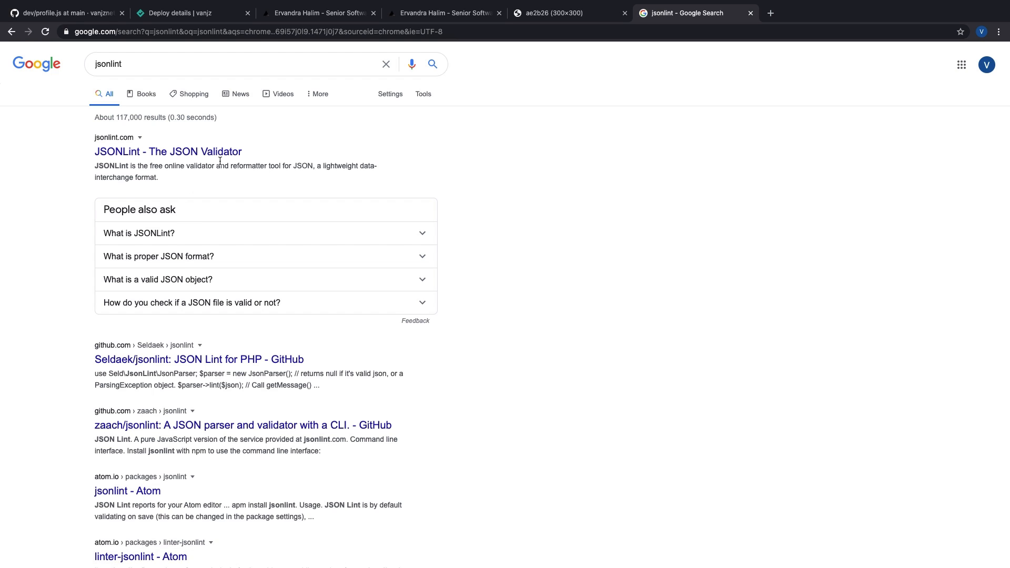
click(225, 153)
click(344, 206)
key(ctrl+v)
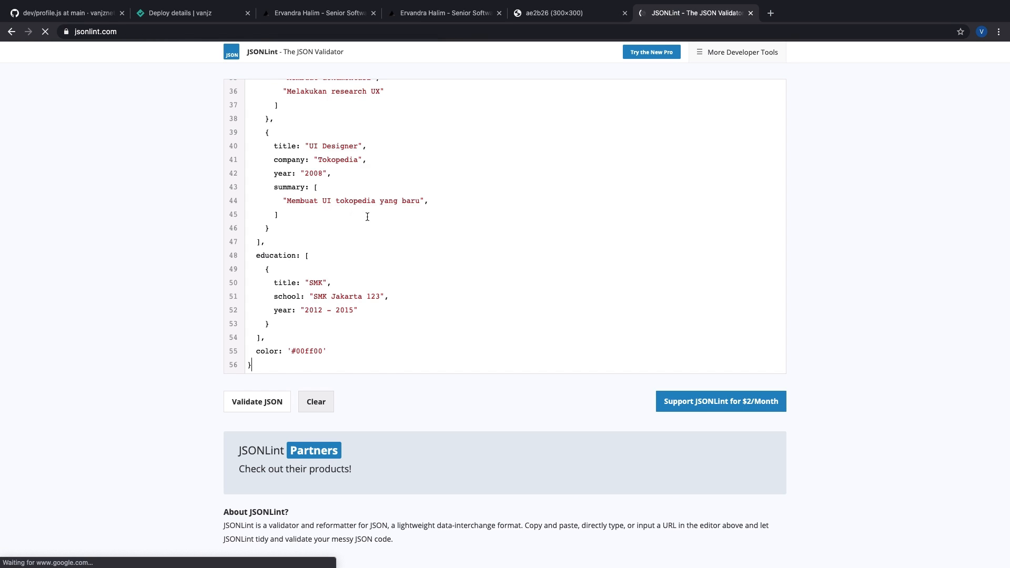
scroll(435, 241, up, 6)
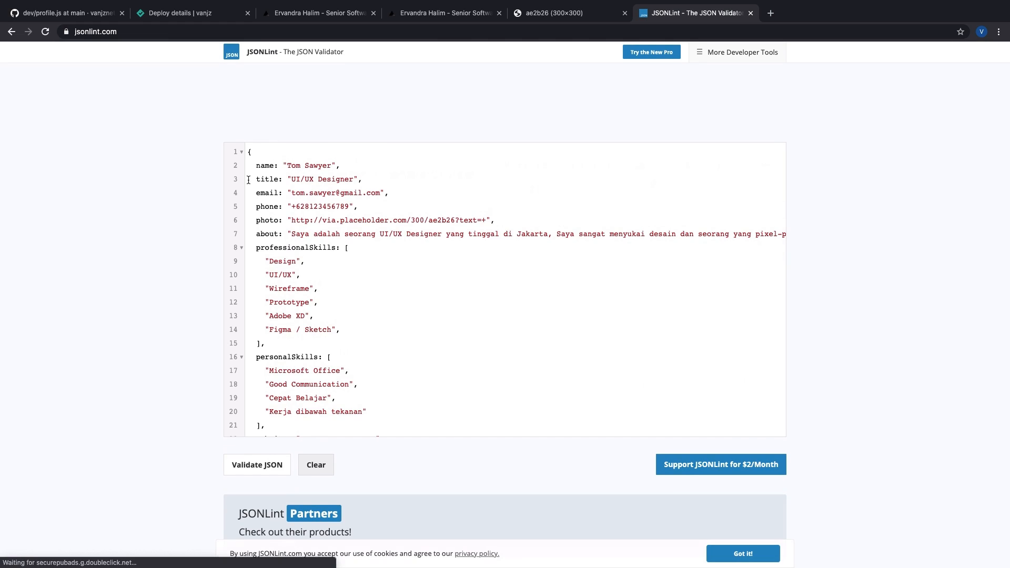
drag(249, 152, 398, 245)
click(404, 248)
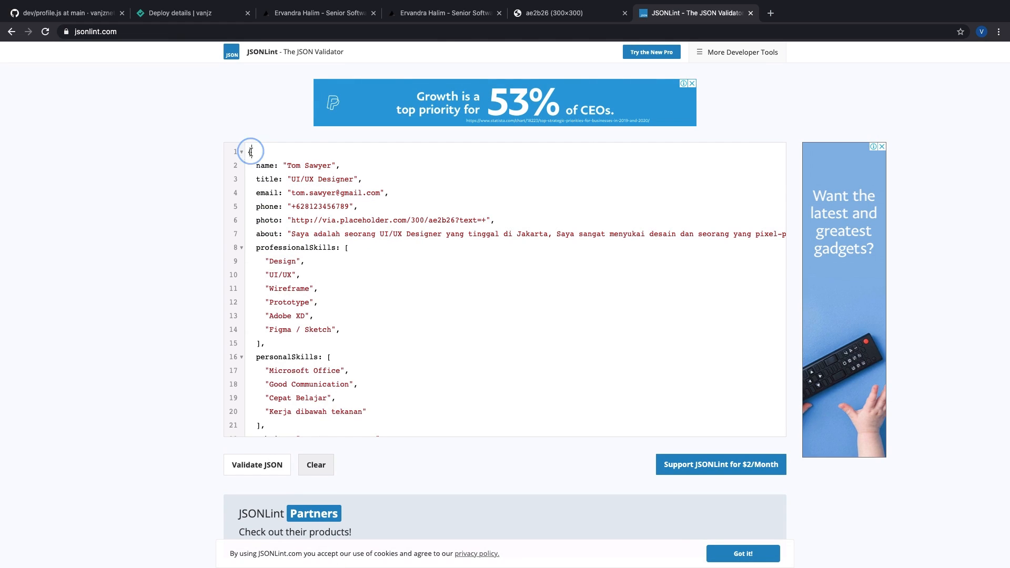
Step: Reselect the full profile object, lines 1–56, in profile.js on GitHub
click(69, 13)
scroll(310, 260, up, 8)
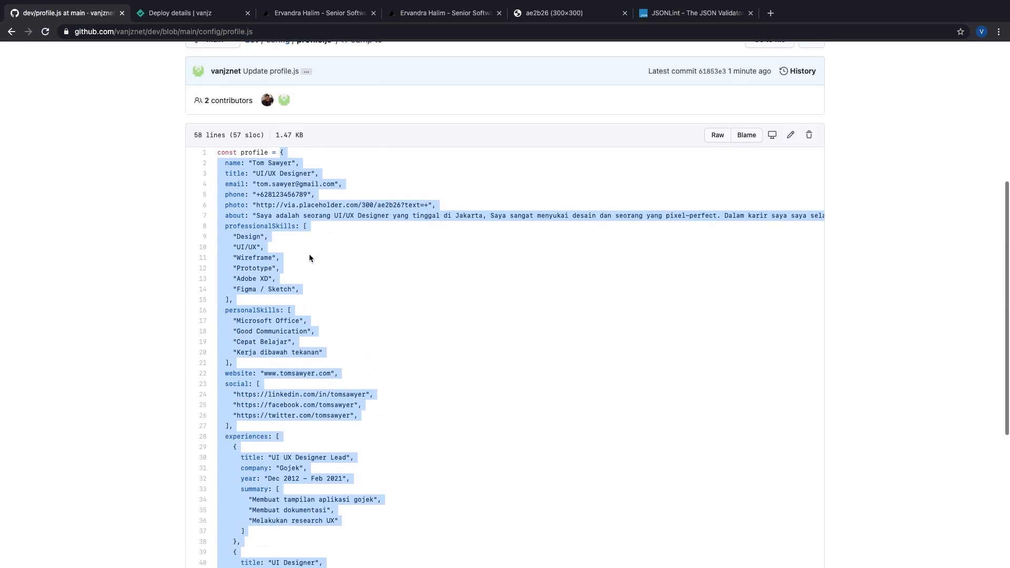
click(283, 301)
scroll(283, 301, down, 8)
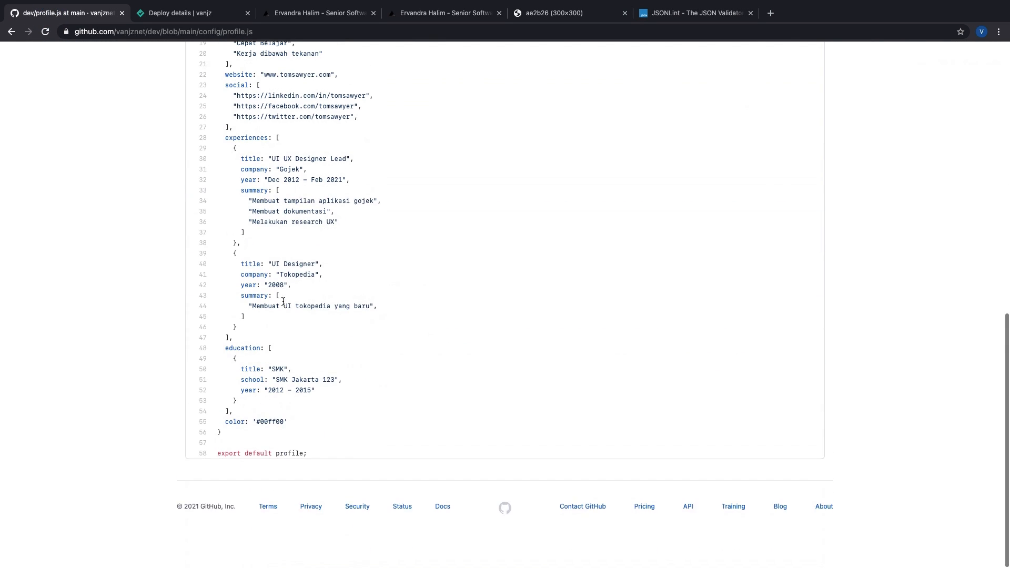
drag(287, 456, 248, 119)
scroll(294, 171, up, 10)
scroll(273, 372, down, 1)
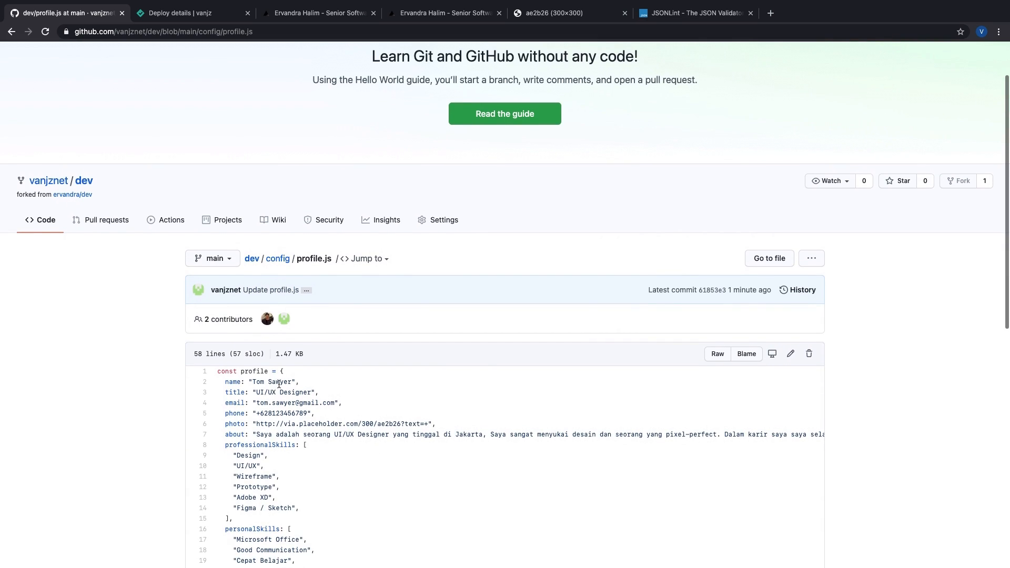
shift+click(279, 370)
key(super+c)
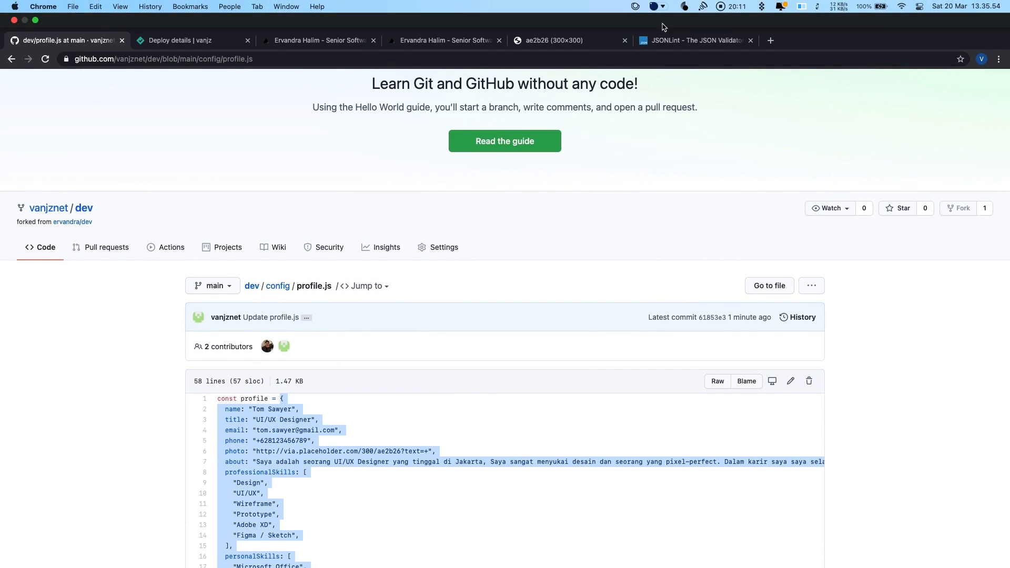
Step: Replace JSONLint's contents with the profile code, validate it (parse error, line 1), and close JSONLint
click(695, 41)
key(super+a)
key(super+v)
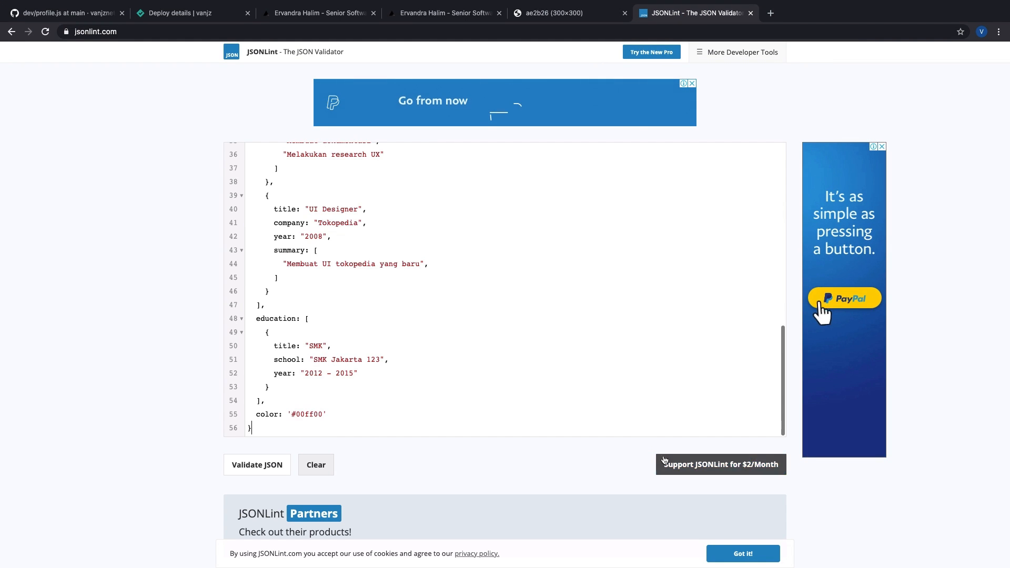
click(262, 463)
scroll(397, 388, down, 3)
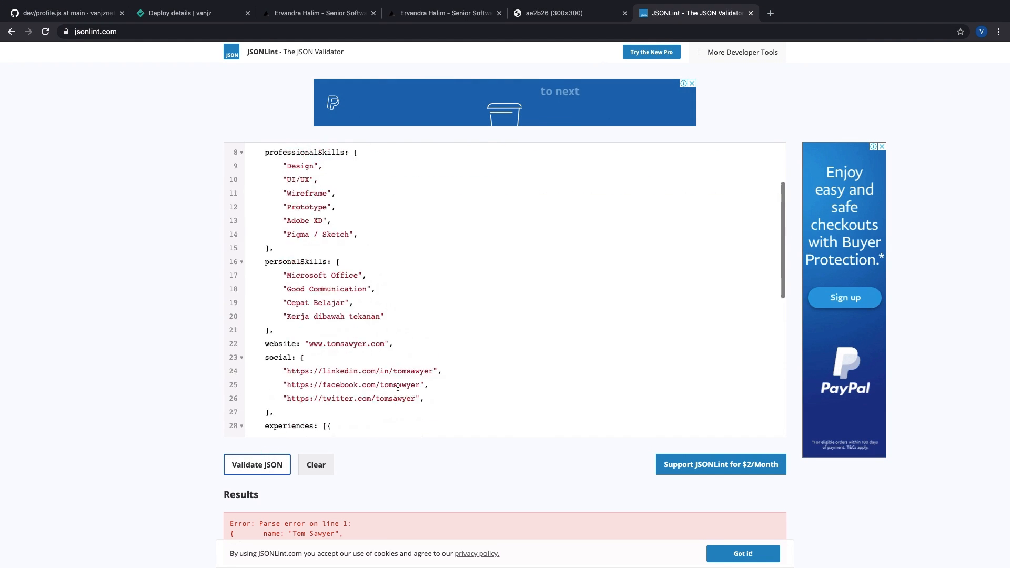
scroll(474, 211, up, 3)
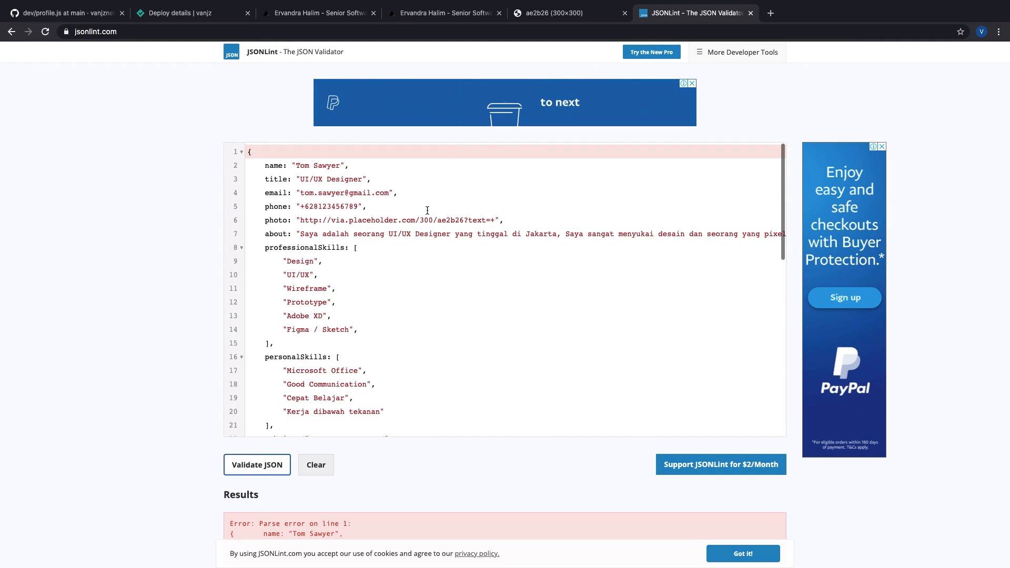
click(750, 13)
Step: Inspect the latest published deploy for vanjz, then return to the site overview
click(316, 12)
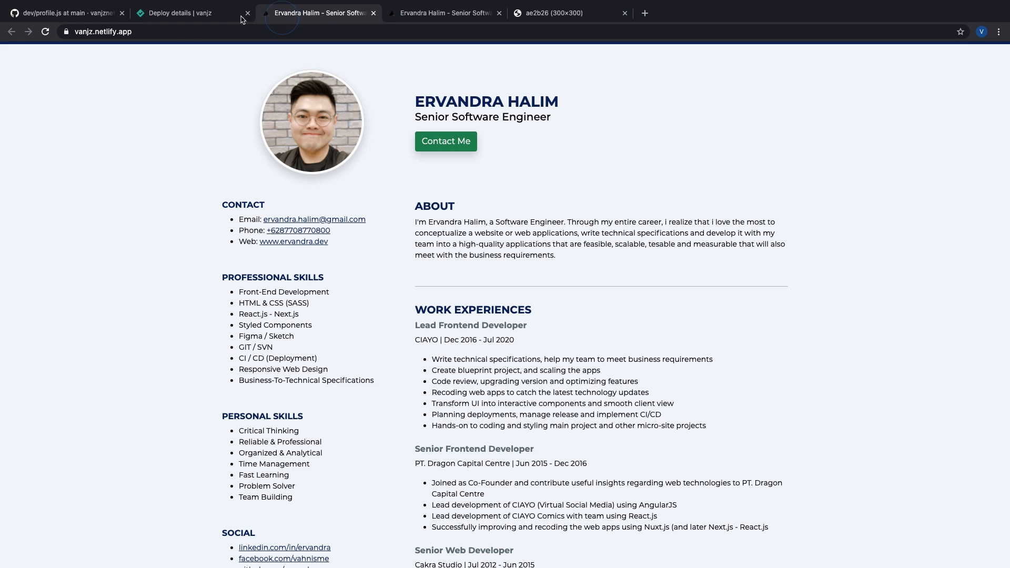
click(232, 13)
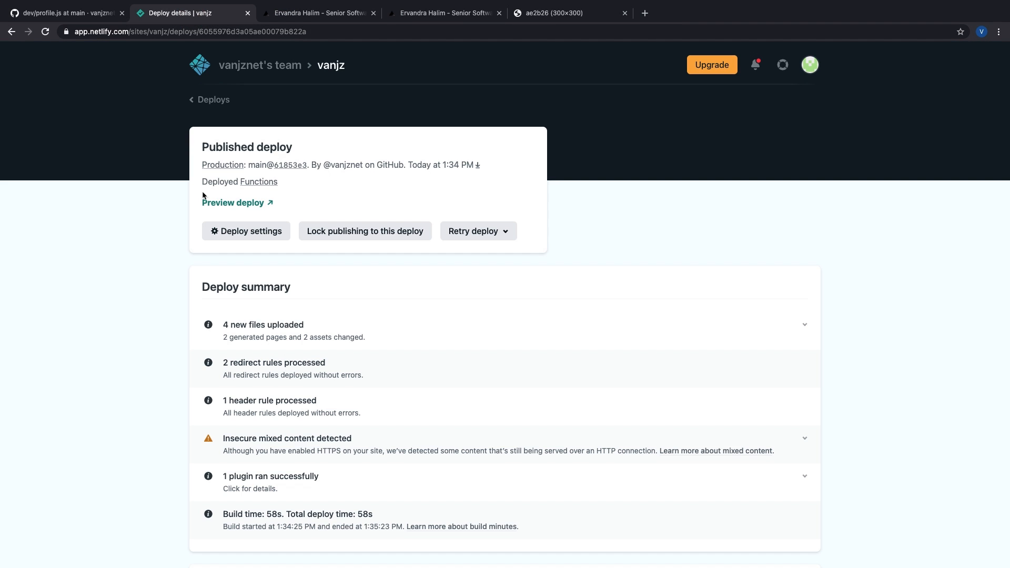
click(208, 101)
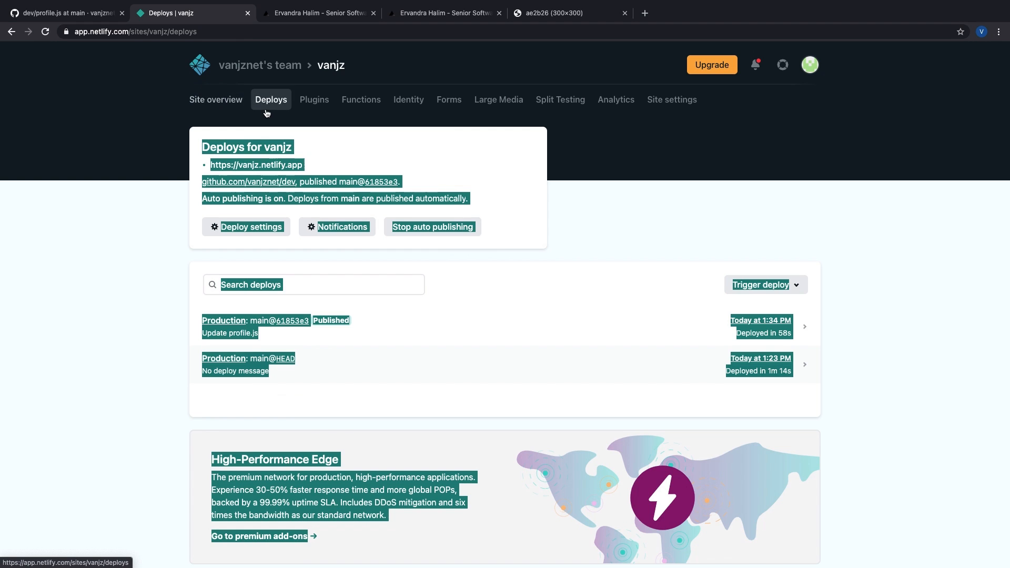
click(467, 344)
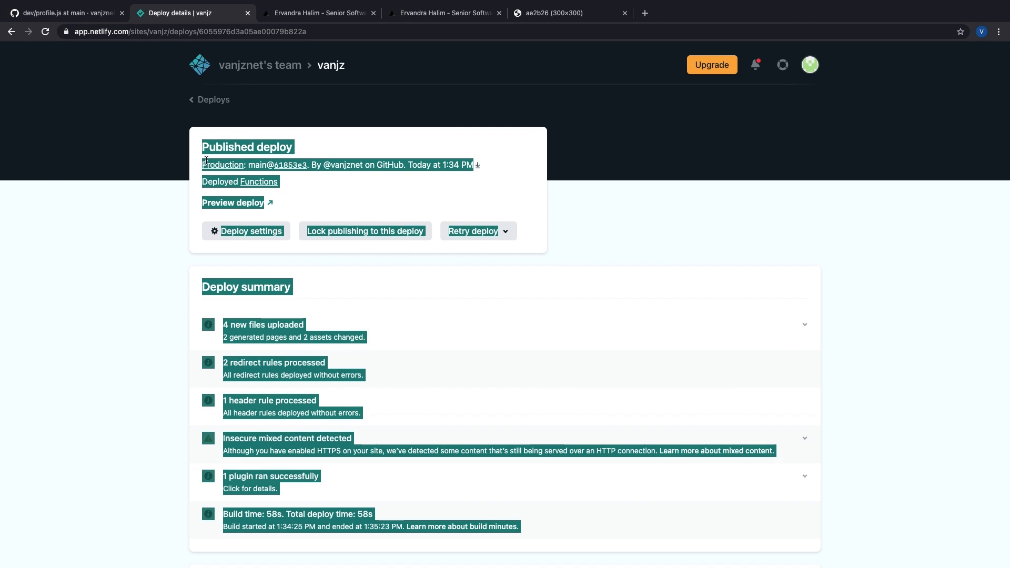
click(211, 100)
click(215, 99)
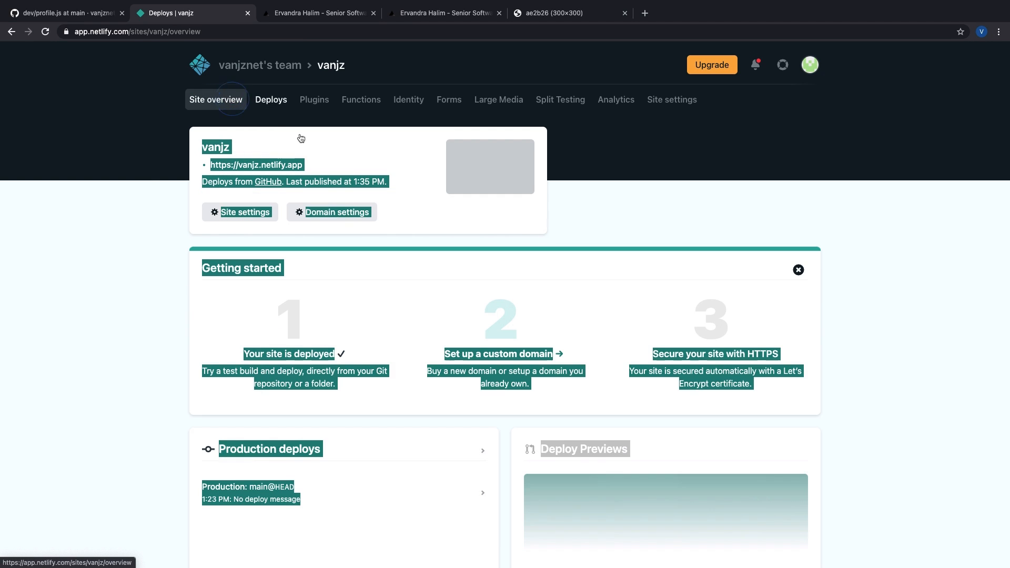
scroll(305, 163, down, 1)
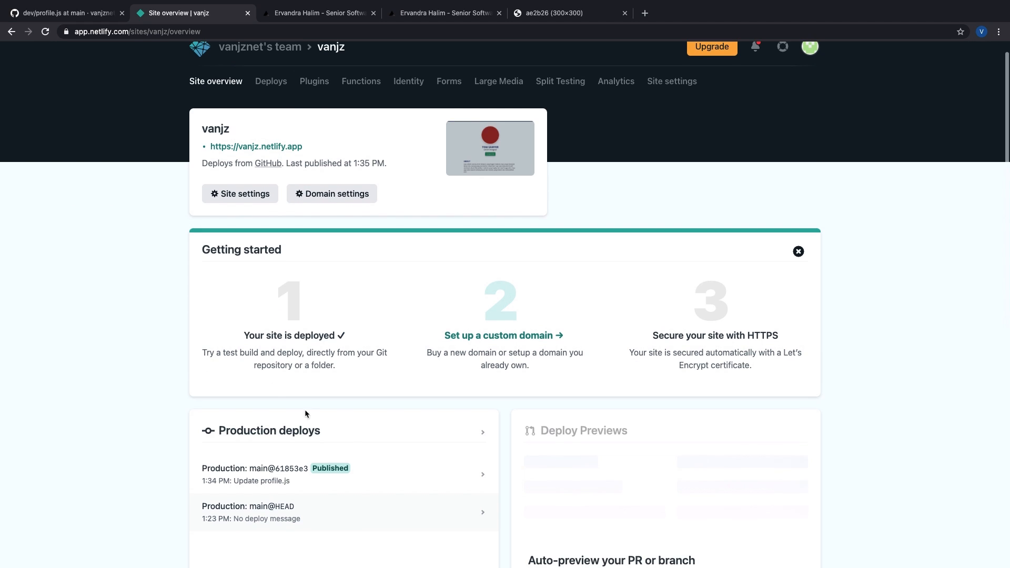
click(311, 14)
Step: Reload vanjz.netlify.app and highlight the TOM SAWYER heading, About paragraph and work experience
click(46, 32)
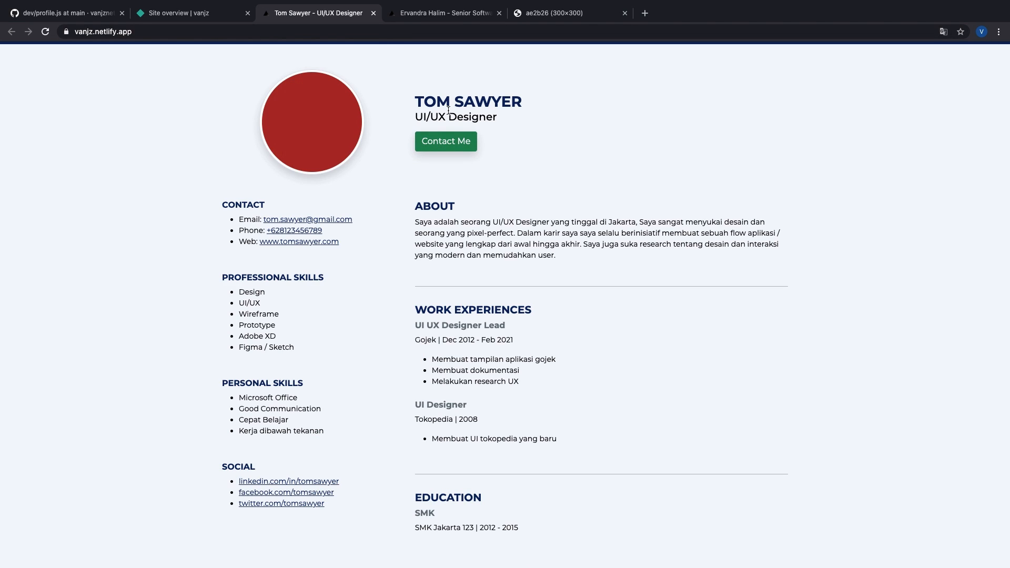
drag(427, 102, 523, 101)
click(524, 101)
click(524, 124)
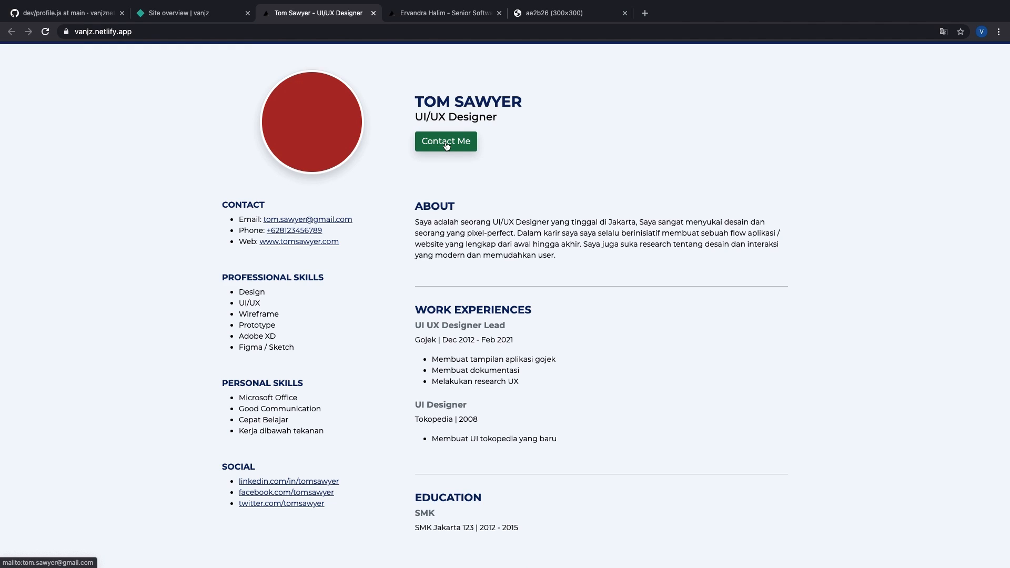
drag(431, 221, 576, 246)
click(576, 246)
scroll(434, 297, down, 1)
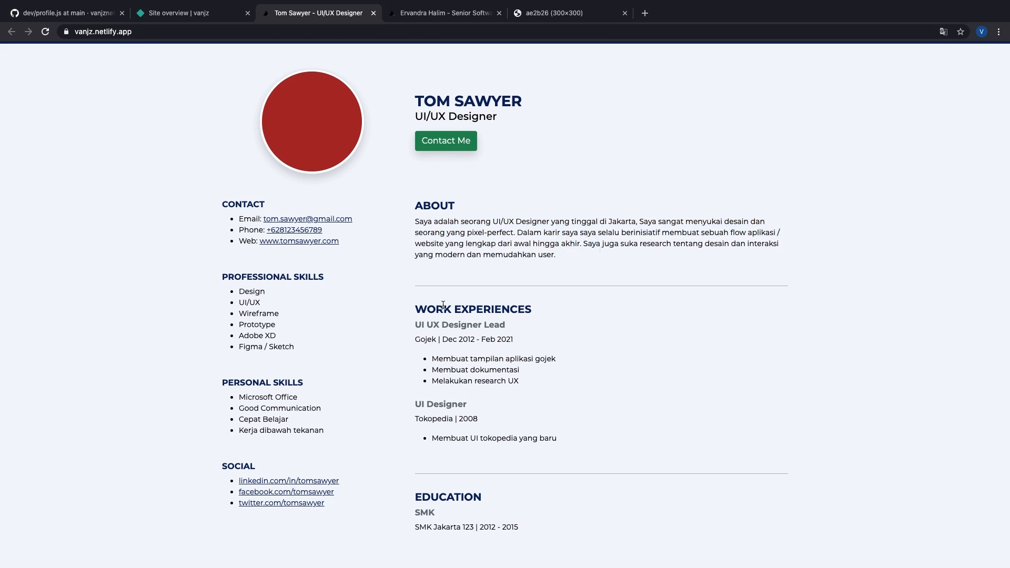
drag(414, 296, 610, 450)
click(611, 449)
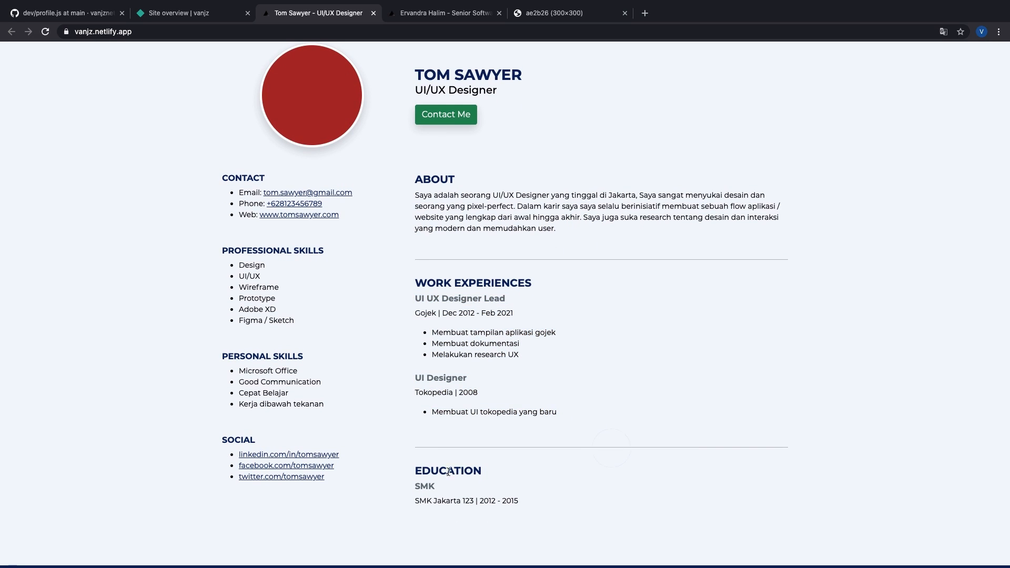
drag(415, 469, 609, 516)
click(608, 516)
drag(350, 477, 156, 136)
click(156, 136)
scroll(593, 137, up, 1)
right_click(594, 132)
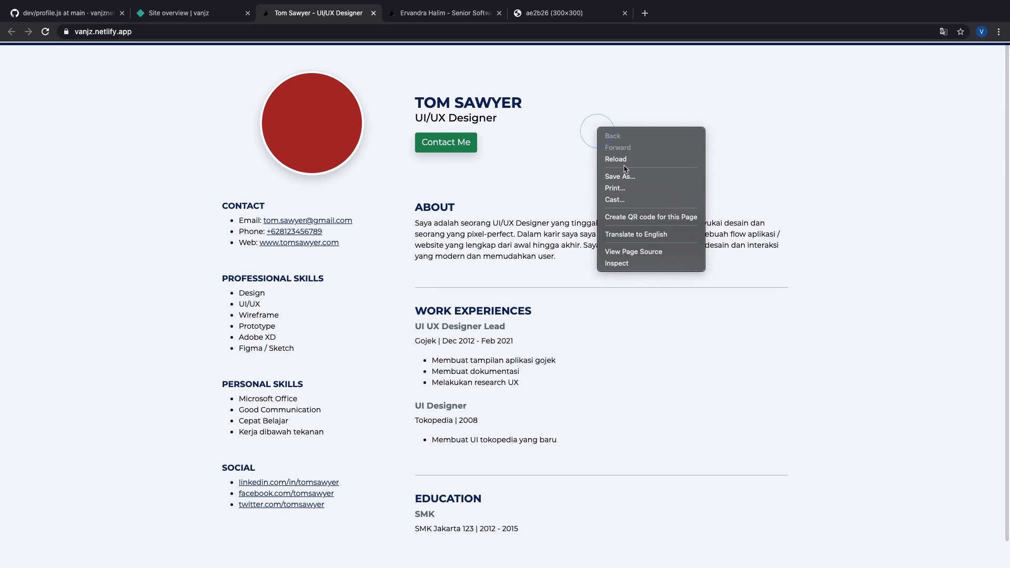
click(626, 188)
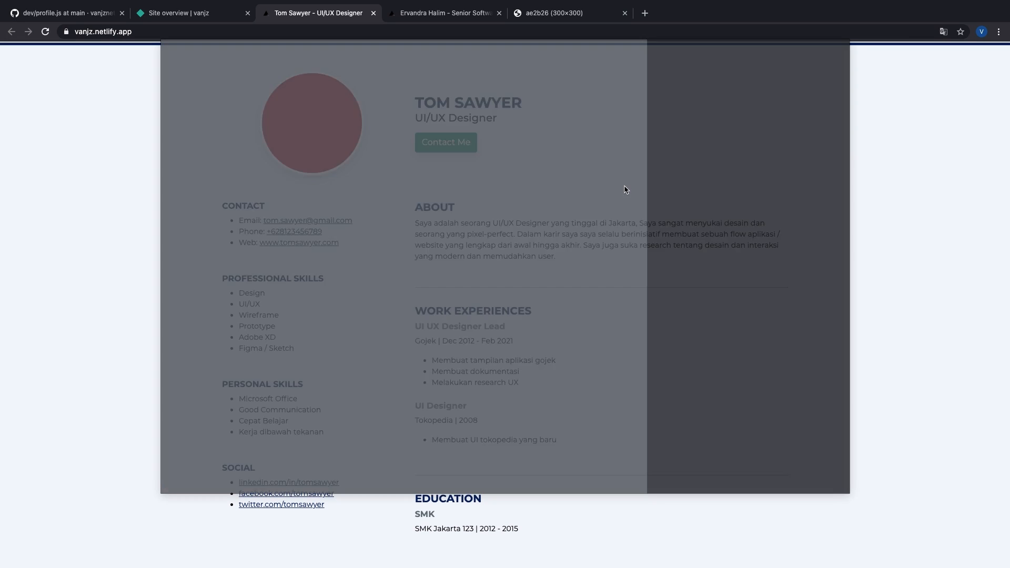
scroll(371, 175, down, 10)
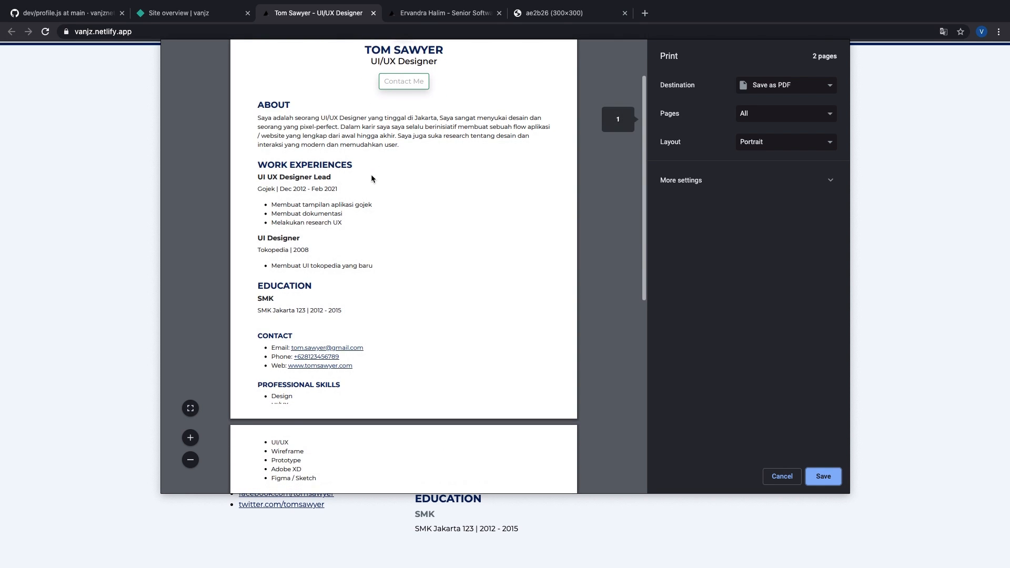
scroll(370, 174, up, 10)
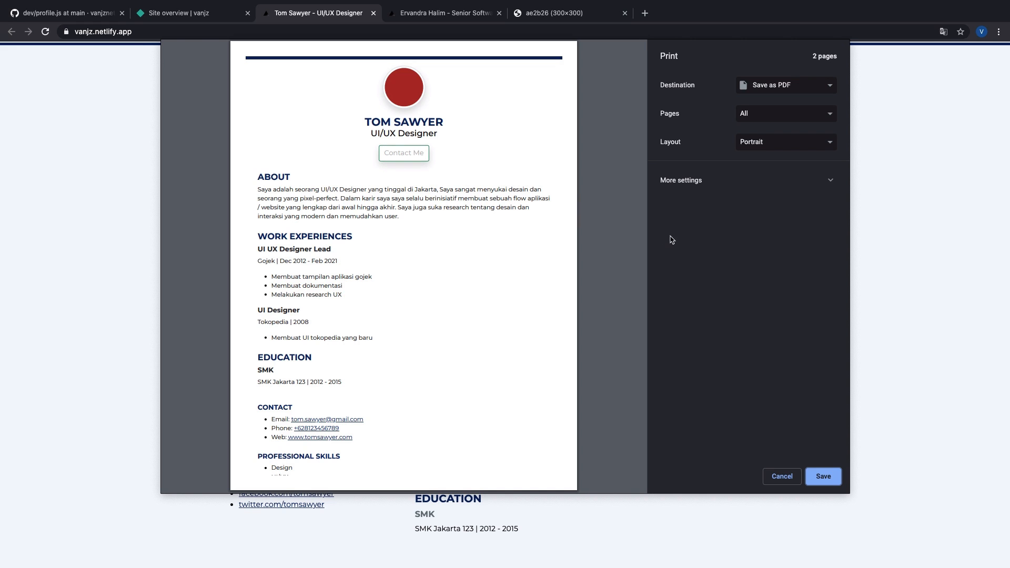
click(787, 480)
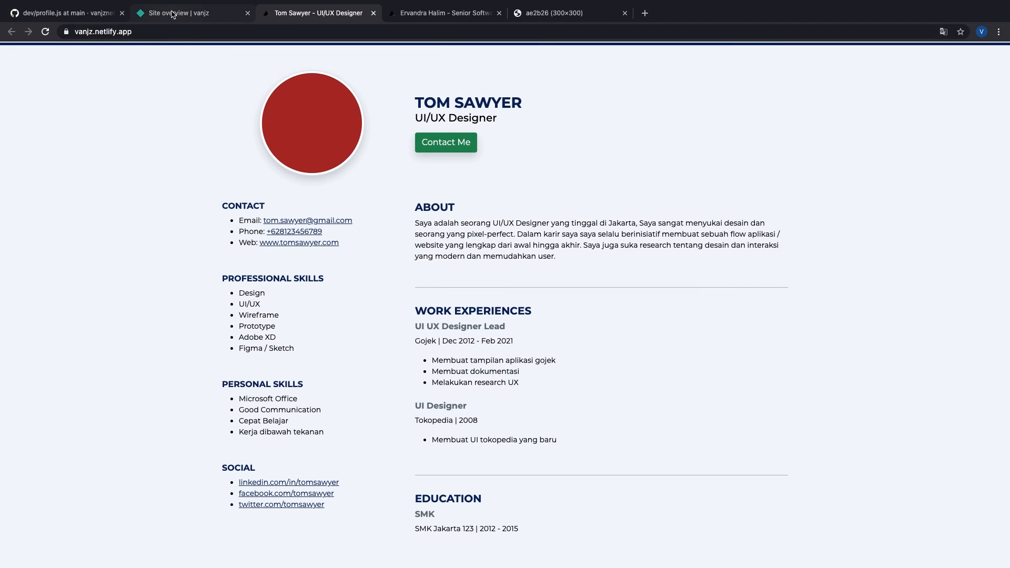
Step: Go to bit.ly/join-shs in a new browser tab
click(179, 13)
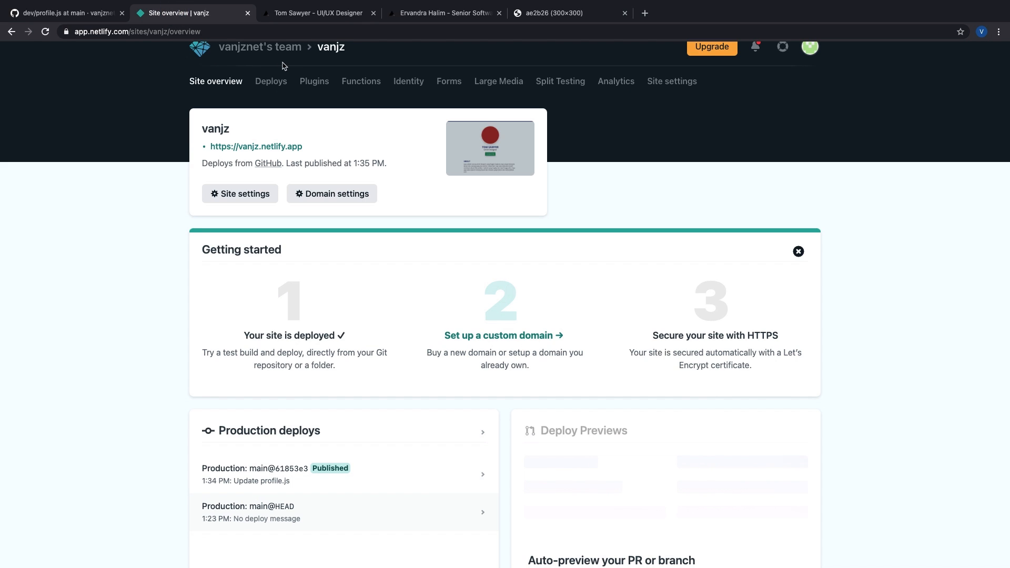
click(645, 13)
text(b)
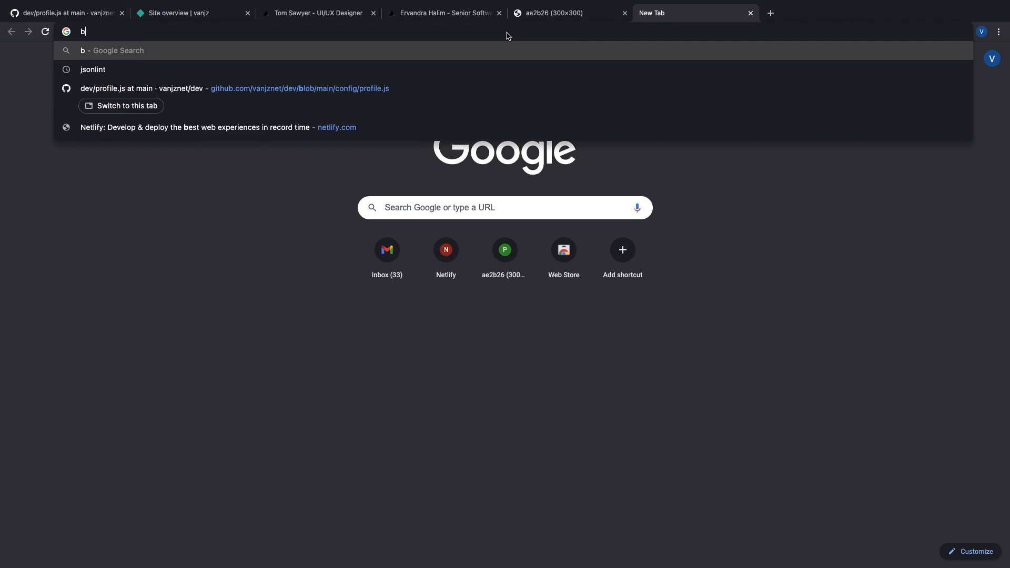
text(it.ly/jo)
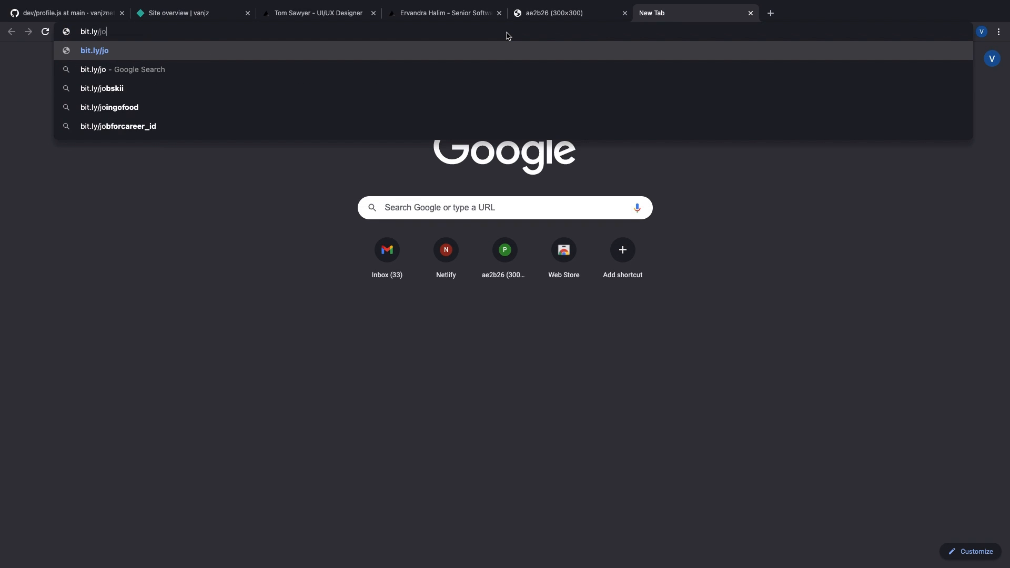
text(in-shs)
key(ctrl+a)
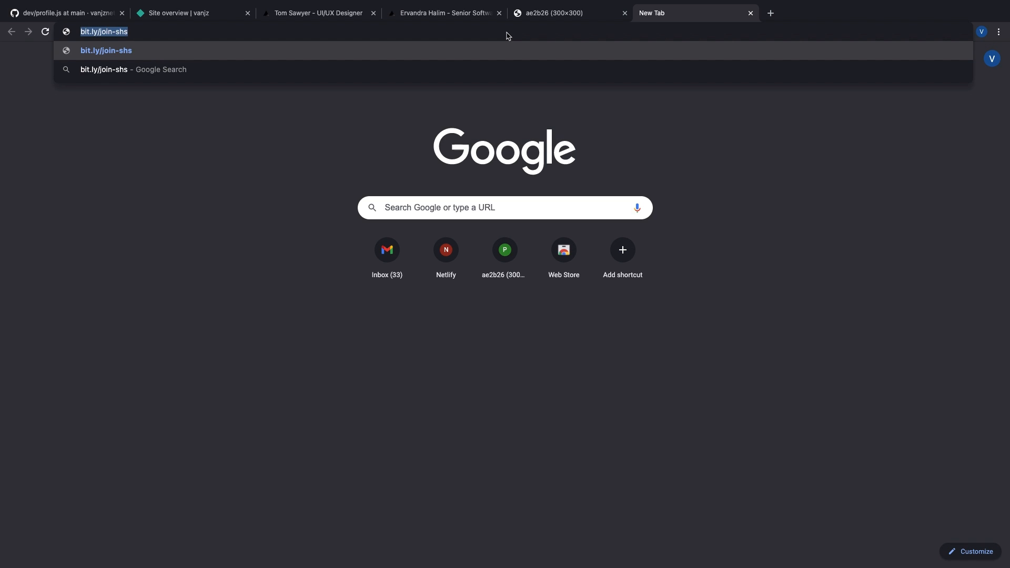
key(Return)
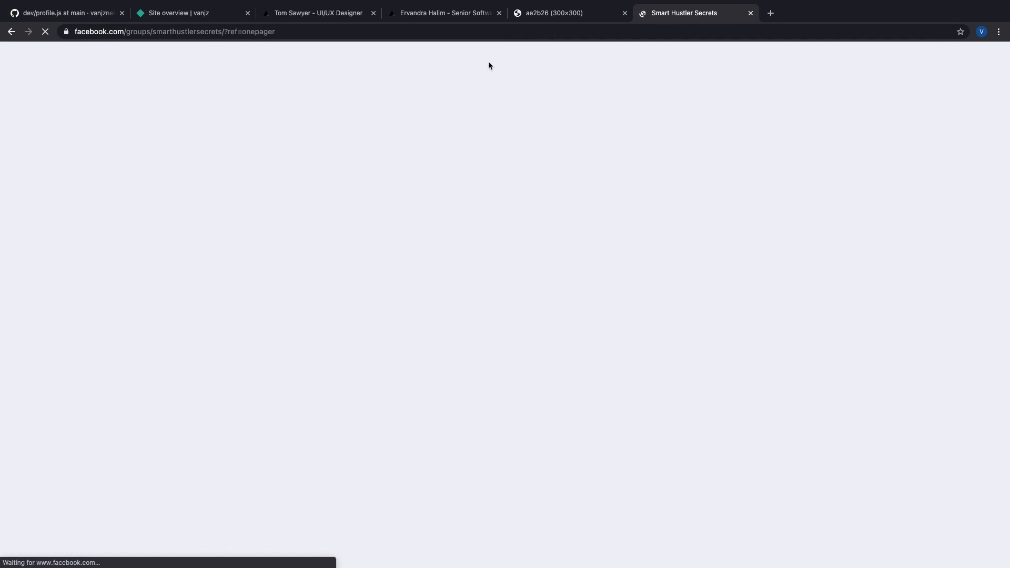
Step: Browse the Smart Hustler Secrets group, click Gabung Grup, dismiss the login prompt, return to Netlify
click(298, 30)
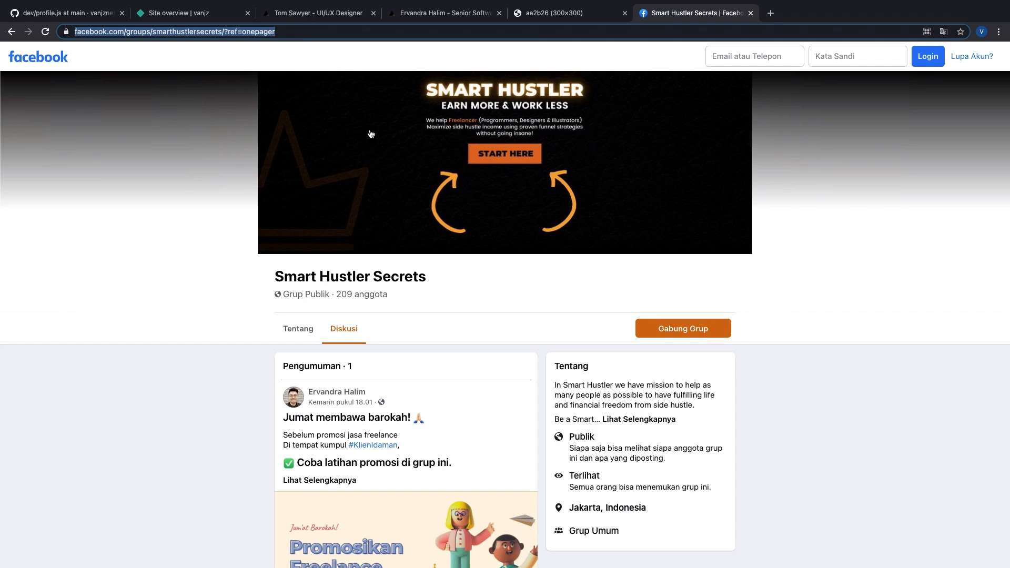
scroll(109, 187, down, 5)
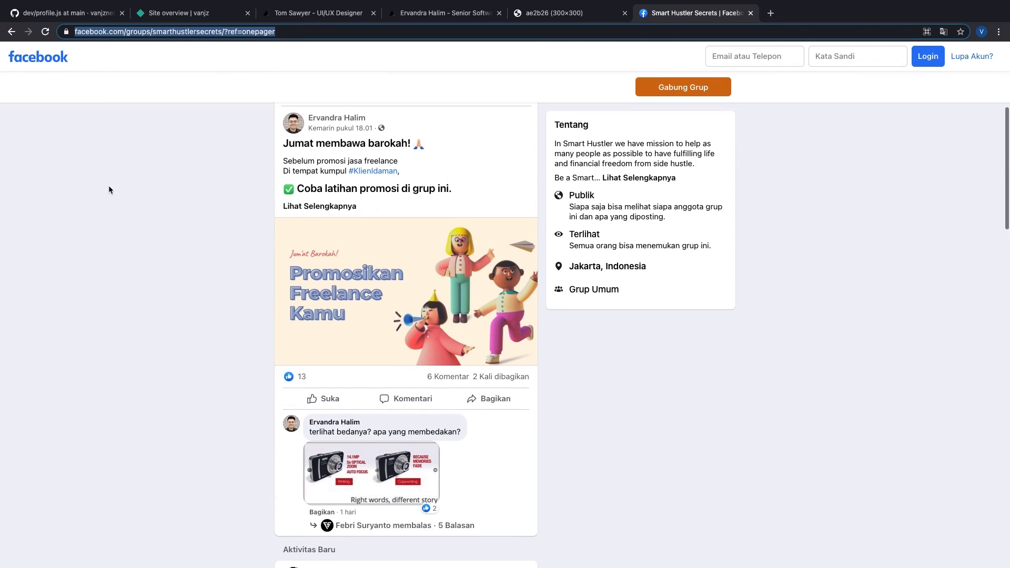
scroll(109, 187, down, 20)
scroll(109, 187, up, 17)
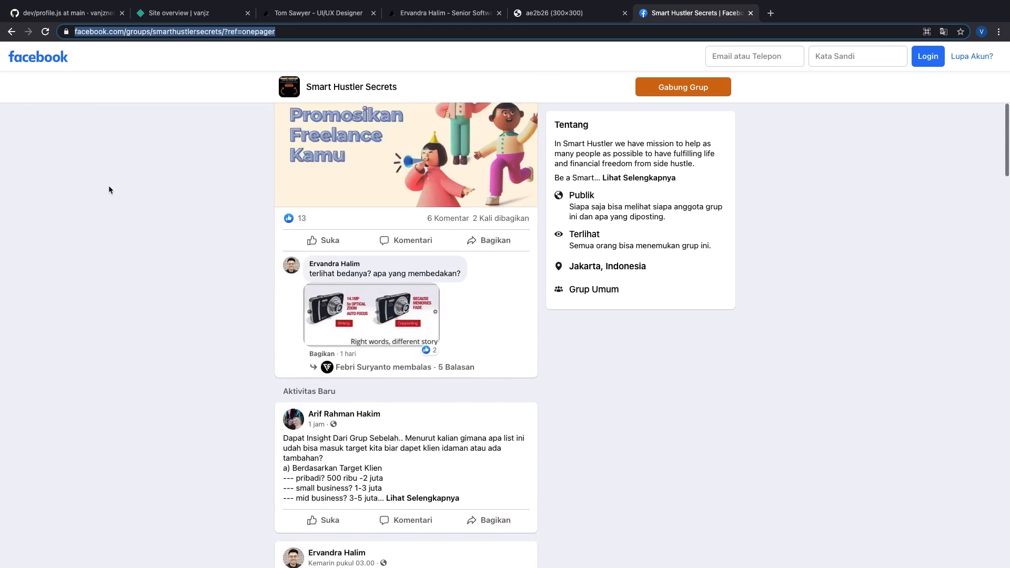
scroll(108, 185, down, 5)
scroll(109, 185, up, 14)
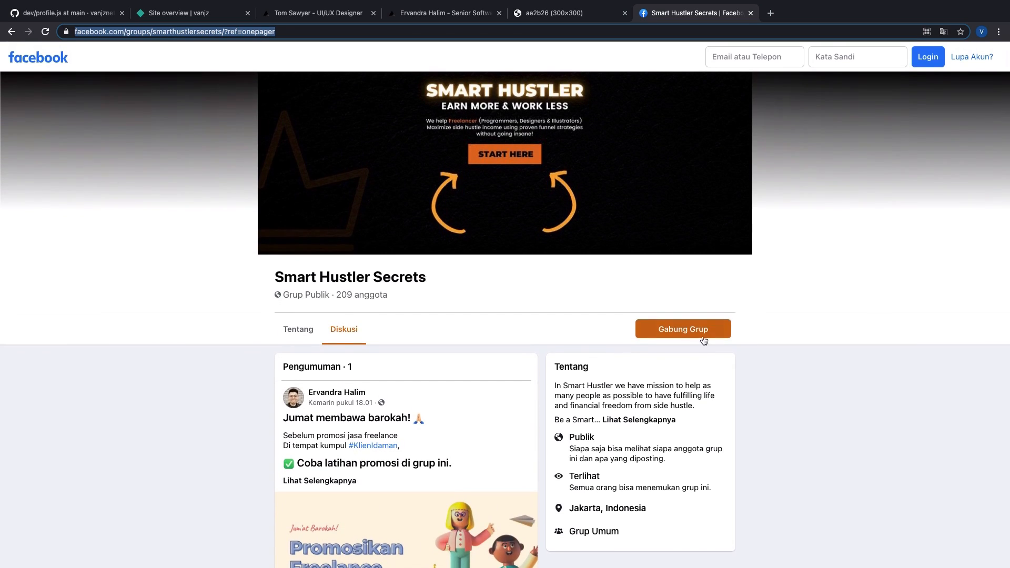
click(704, 339)
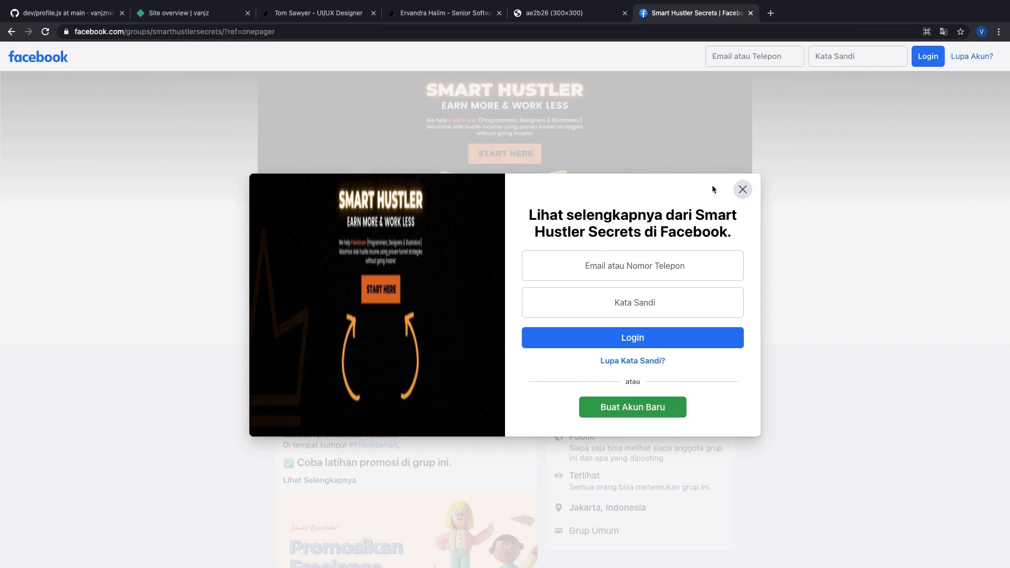
click(743, 190)
click(181, 12)
scroll(187, 190, up, 1)
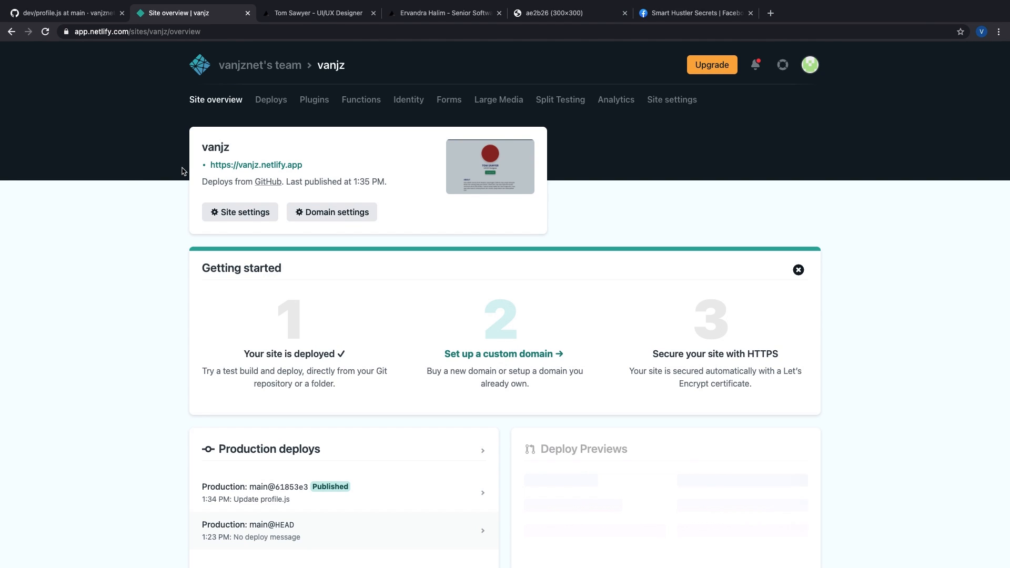
Step: Open profile.js in GitHub's web editor with the pencil Edit icon
click(72, 14)
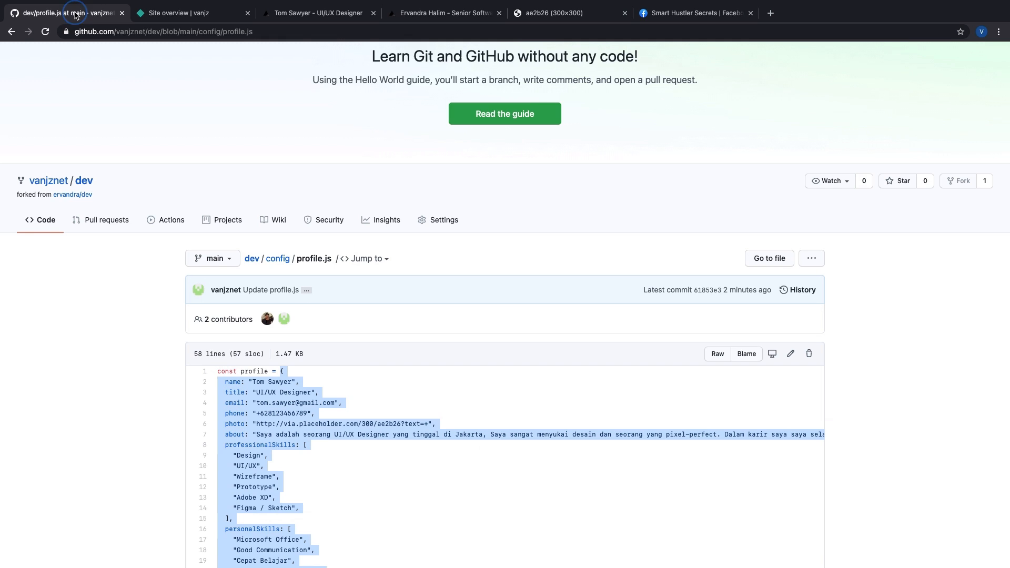
click(269, 422)
scroll(290, 417, down, 15)
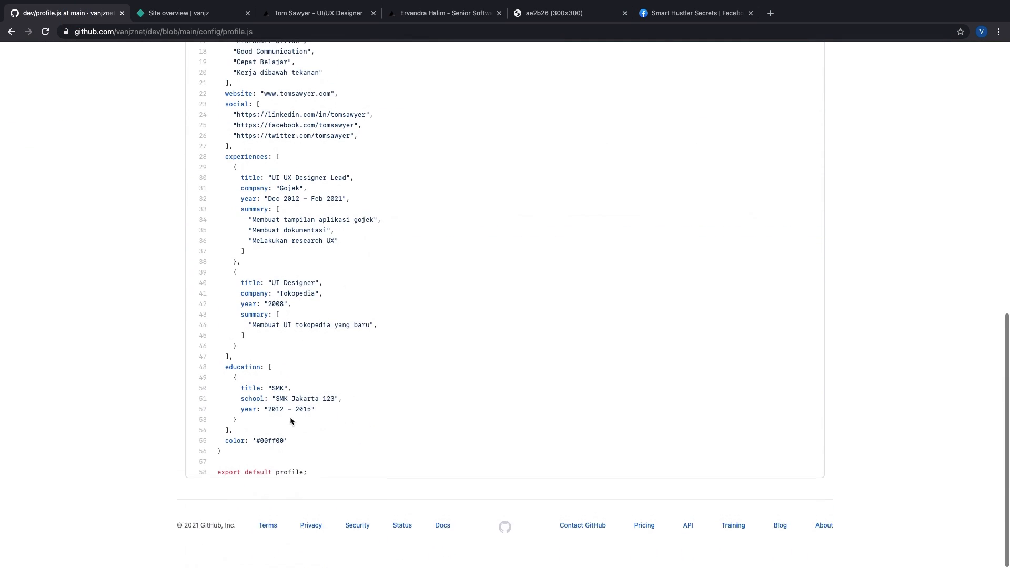
scroll(339, 429, up, 20)
click(790, 426)
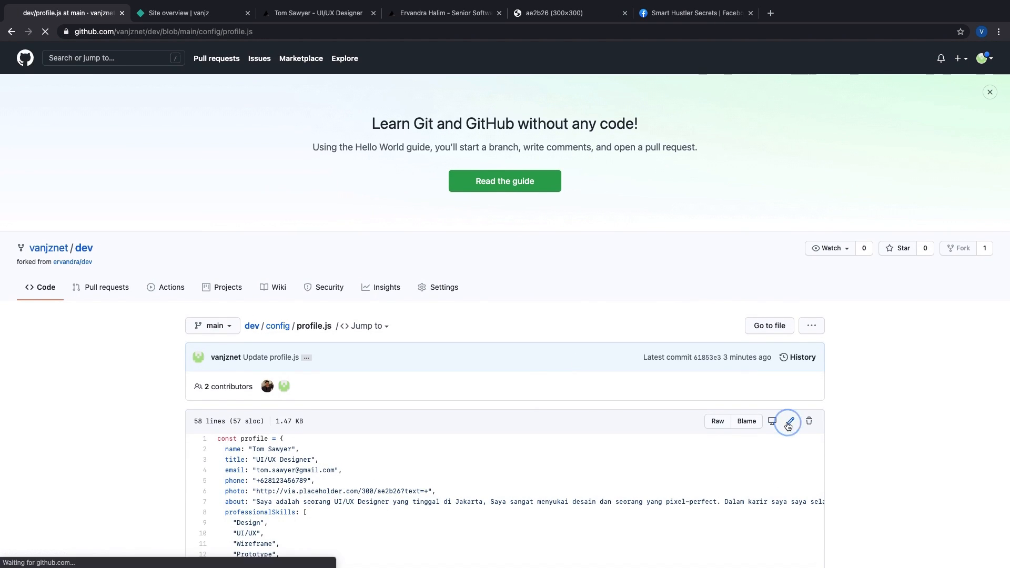
scroll(474, 365, down, 8)
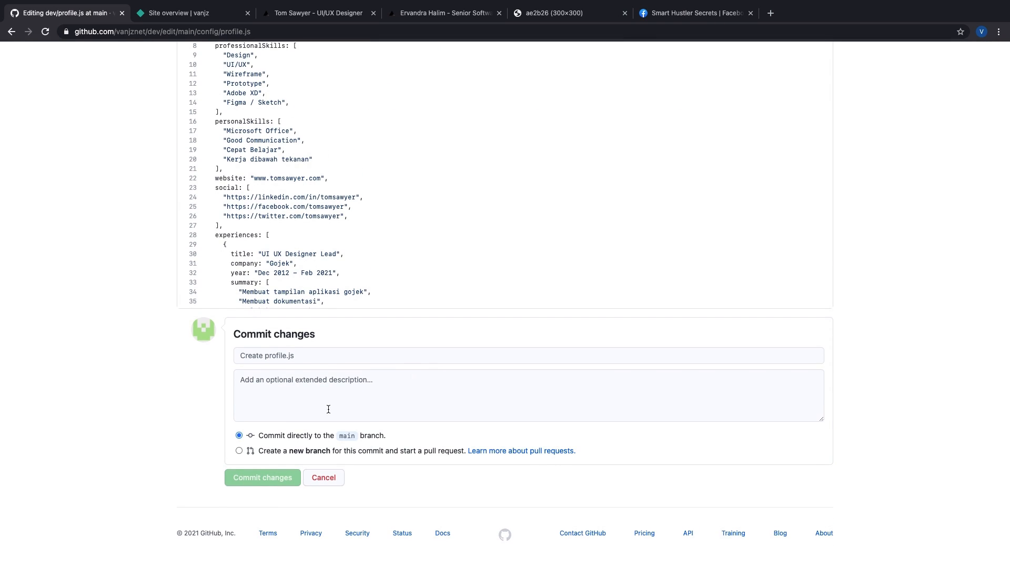
scroll(389, 400, up, 4)
scroll(331, 394, up, 4)
scroll(331, 395, down, 5)
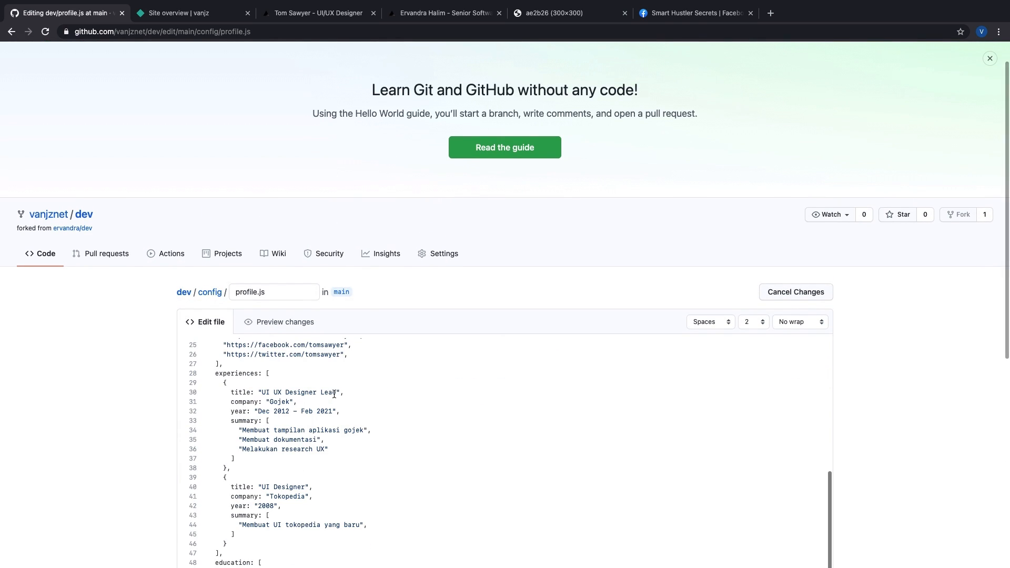
Step: Bring up the live Tom Sawyer résumé and select its web address
click(295, 20)
scroll(588, 269, up, 1)
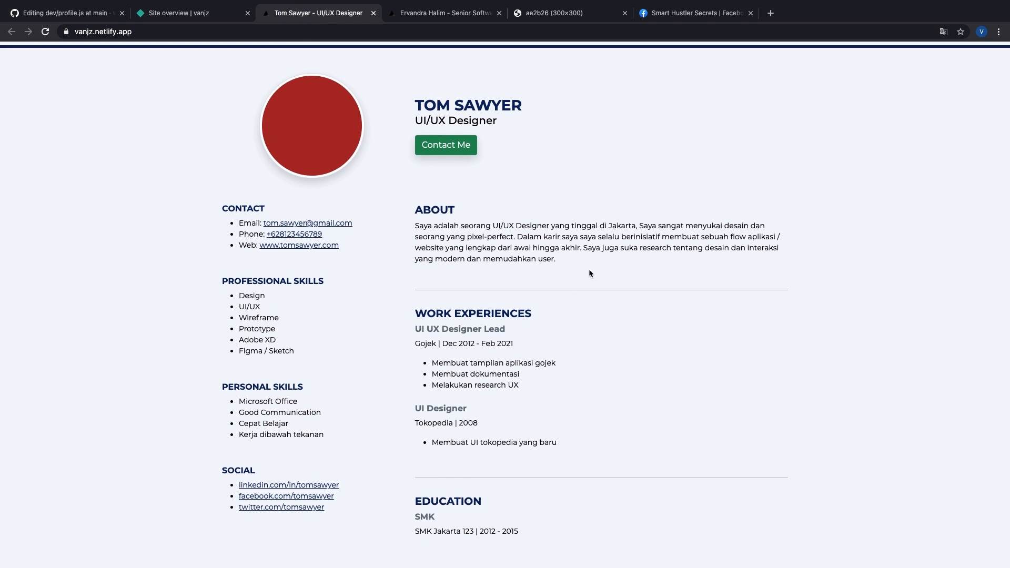
click(74, 32)
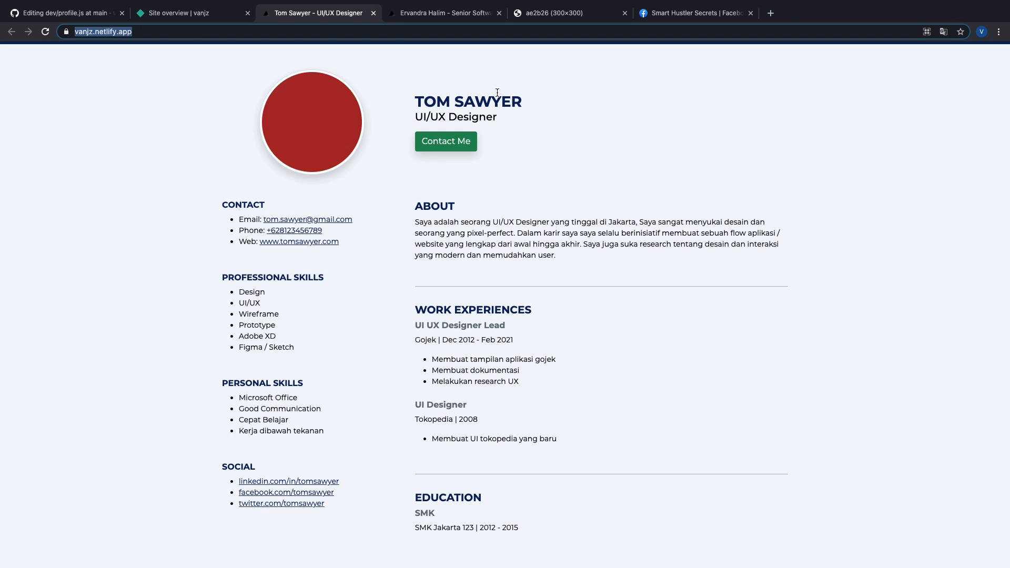
Step: Leave the ervandra/dev repository and start a new tab for the live vanjz.netlify.app portfolio
key(ctrl+Left)
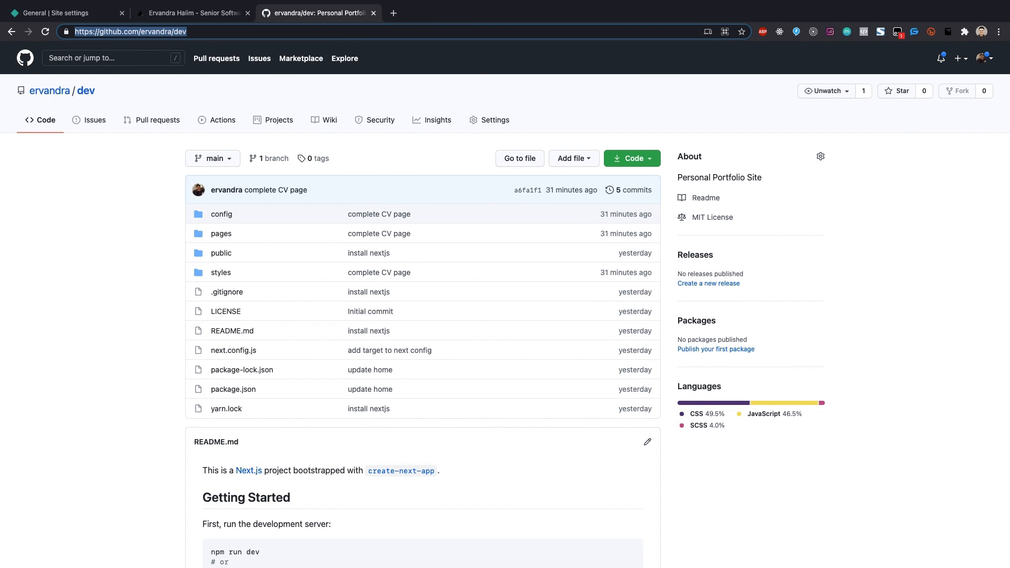
key(super+Tab)
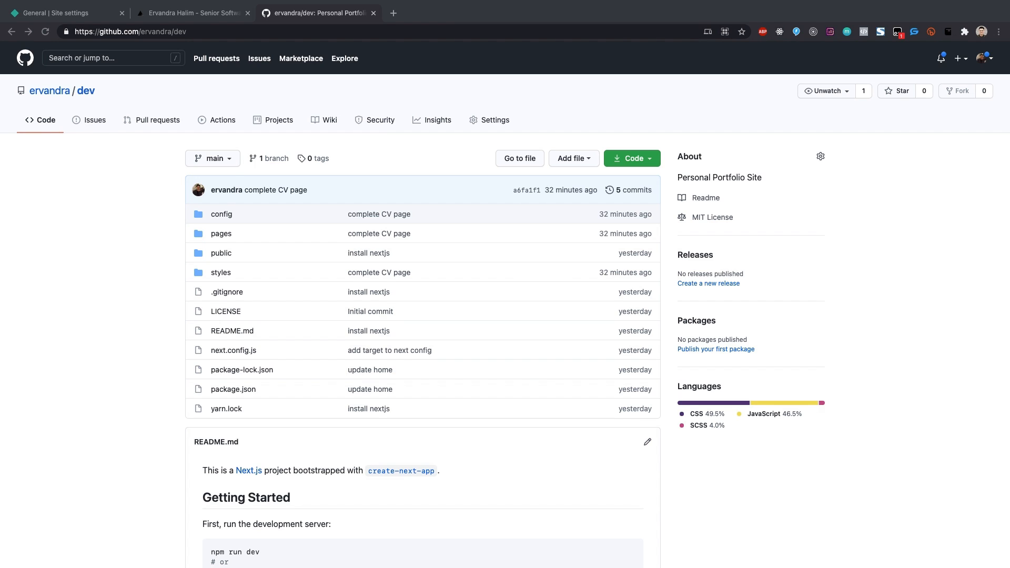
click(394, 12)
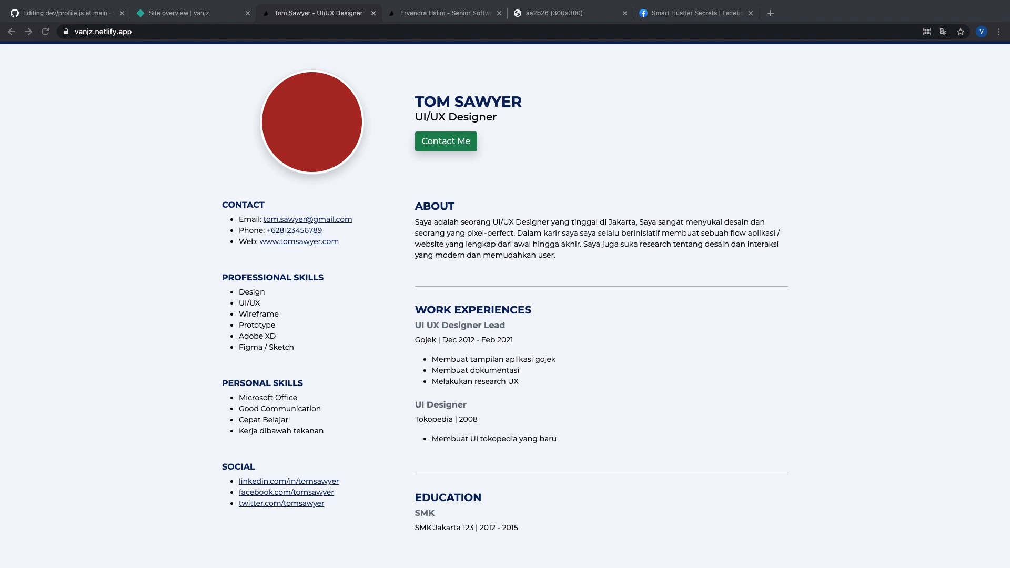
Step: Go from the profile.js editor back to the vanjznet/dev repository's code page and review it
click(66, 13)
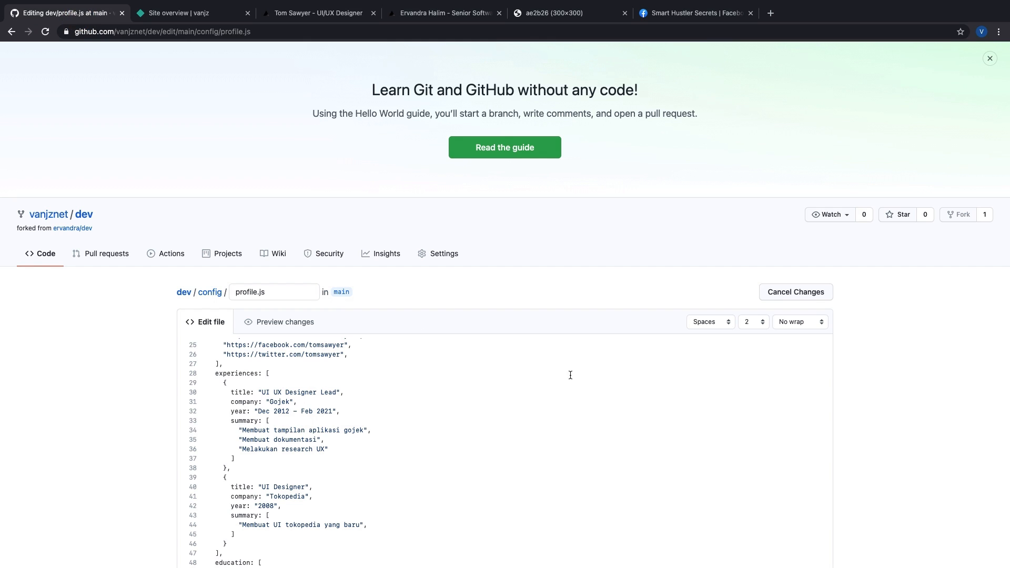
click(45, 257)
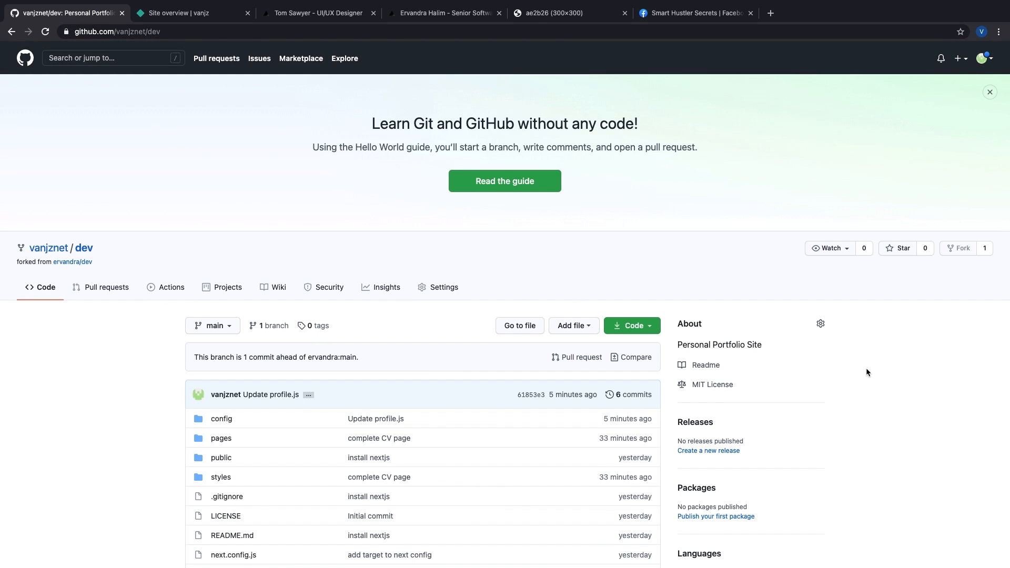
scroll(866, 368, down, 5)
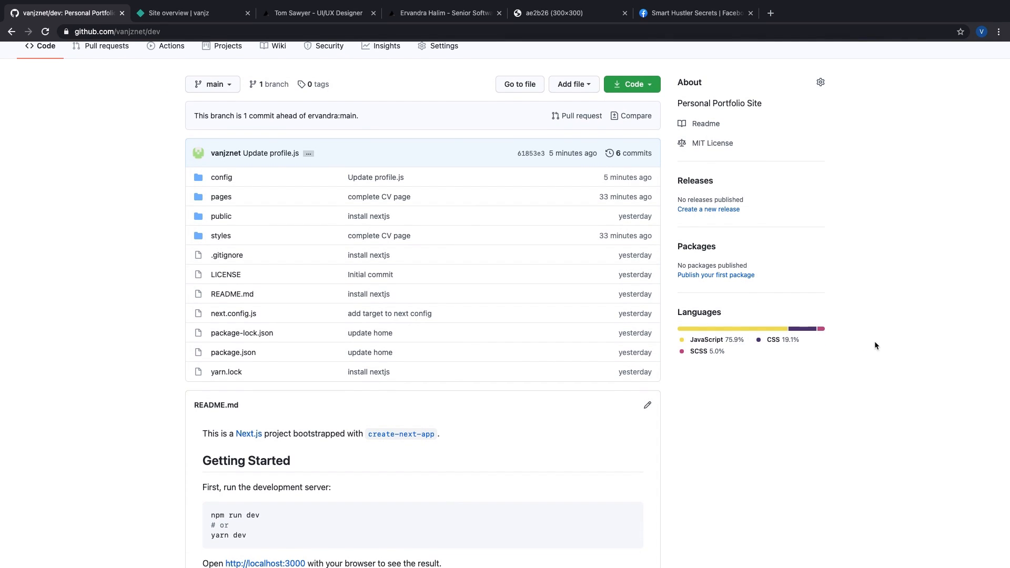
scroll(877, 296, up, 5)
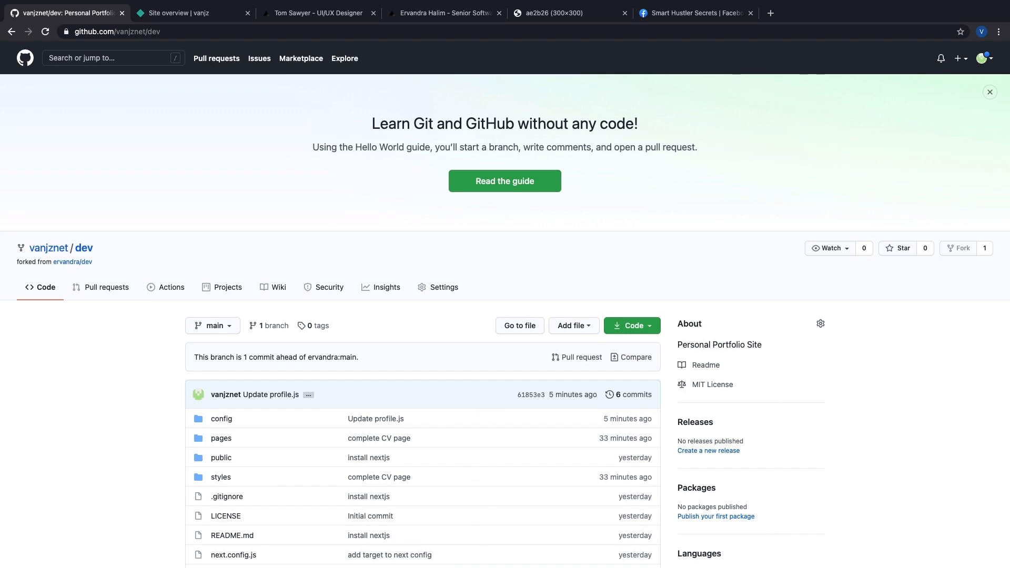
key(super+Tab)
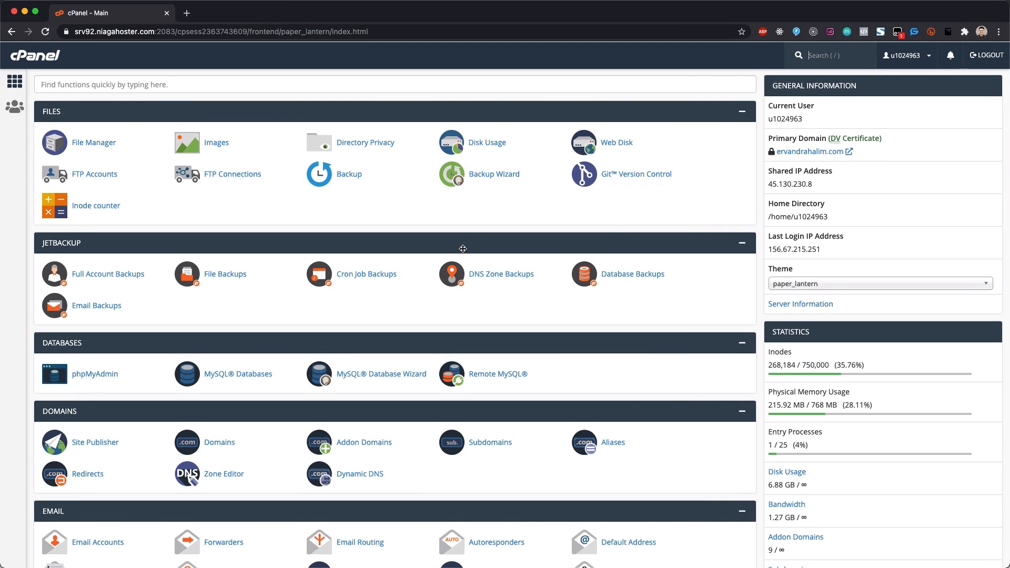
Step: In Zone Editor, filter domains by ervandra.com and manage that zone's records
scroll(568, 226, down, 3)
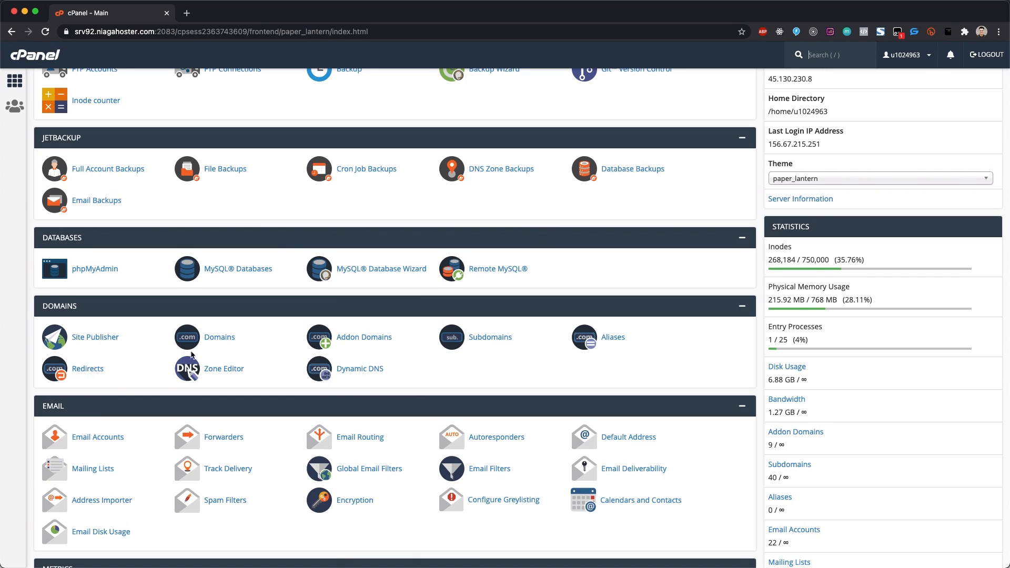
click(224, 370)
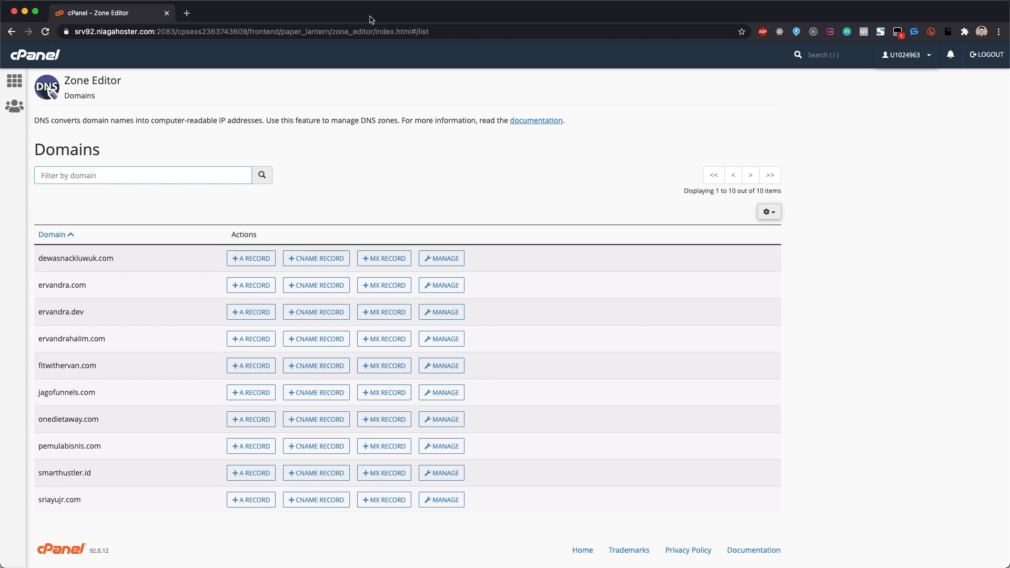
text(vanjz)
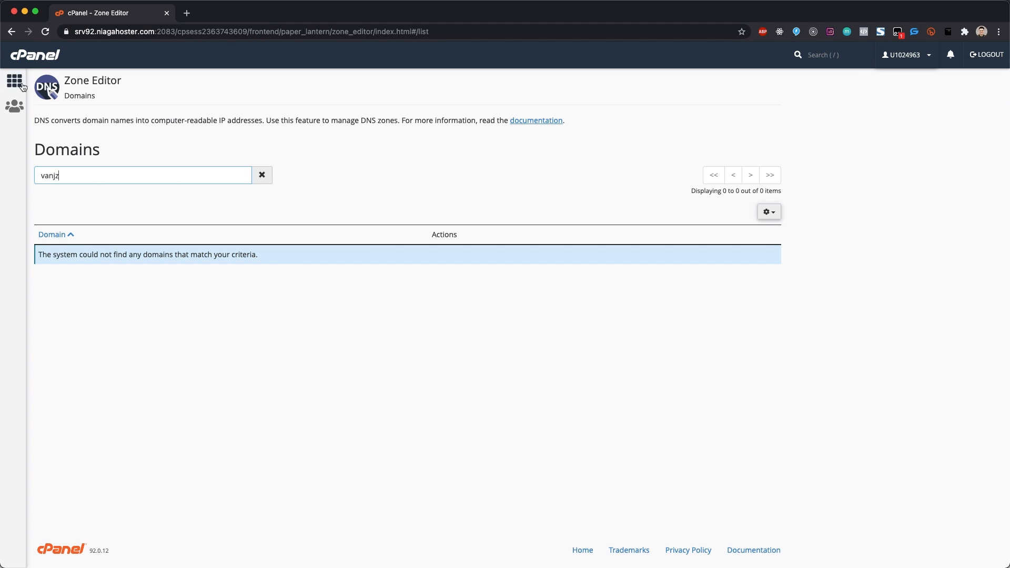
key(super+a)
text(ervandra.com)
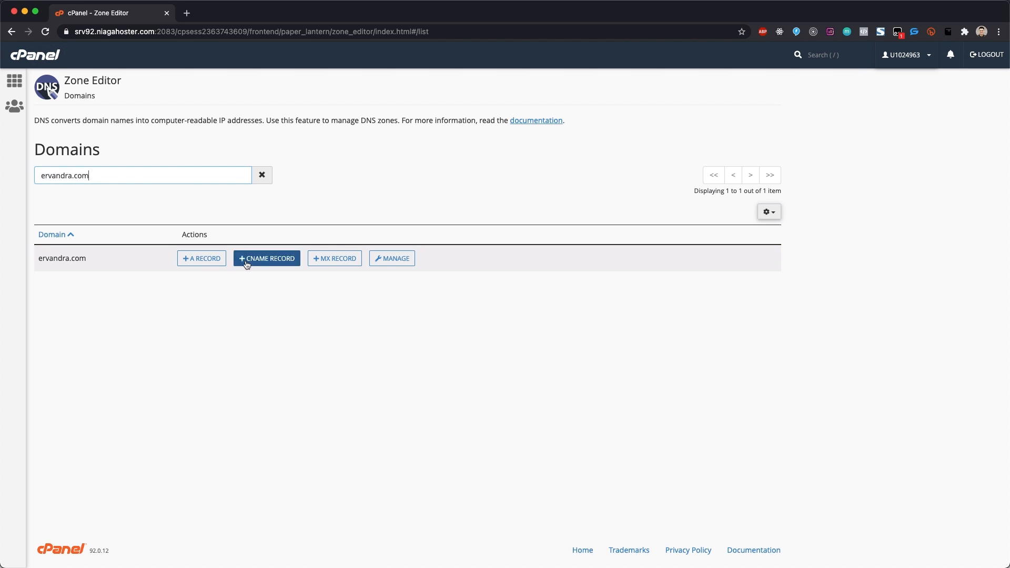
click(392, 259)
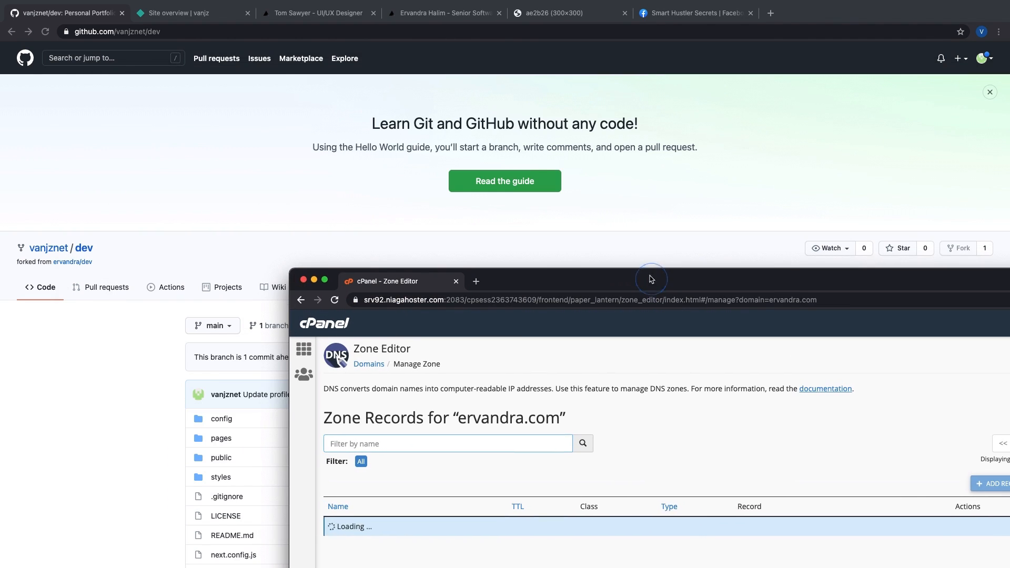
Step: Add and verify vanjz.ervandra.com as a custom domain in the vanjz site's domain settings
click(297, 14)
click(195, 13)
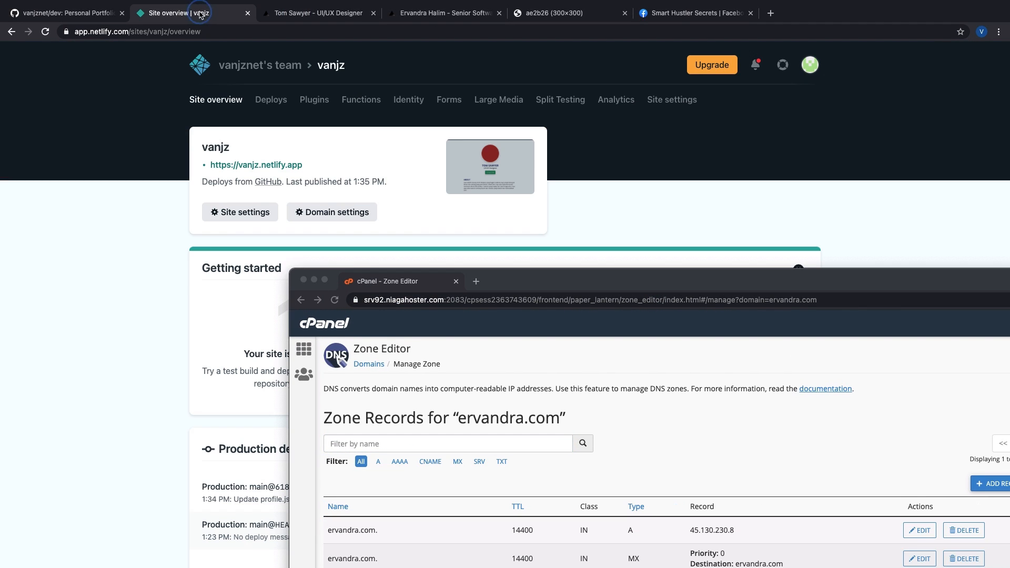
click(356, 213)
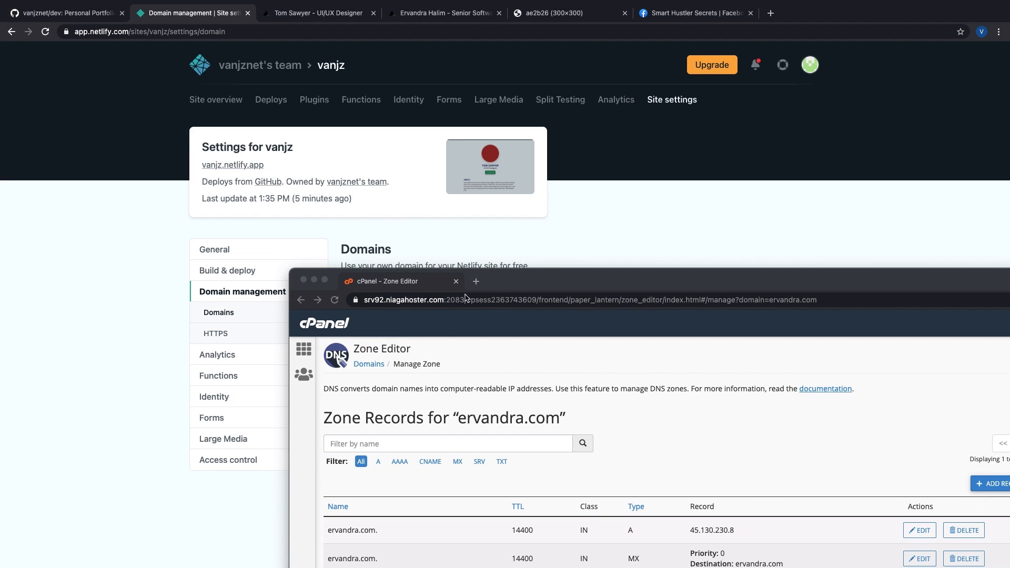
scroll(670, 202, down, 2)
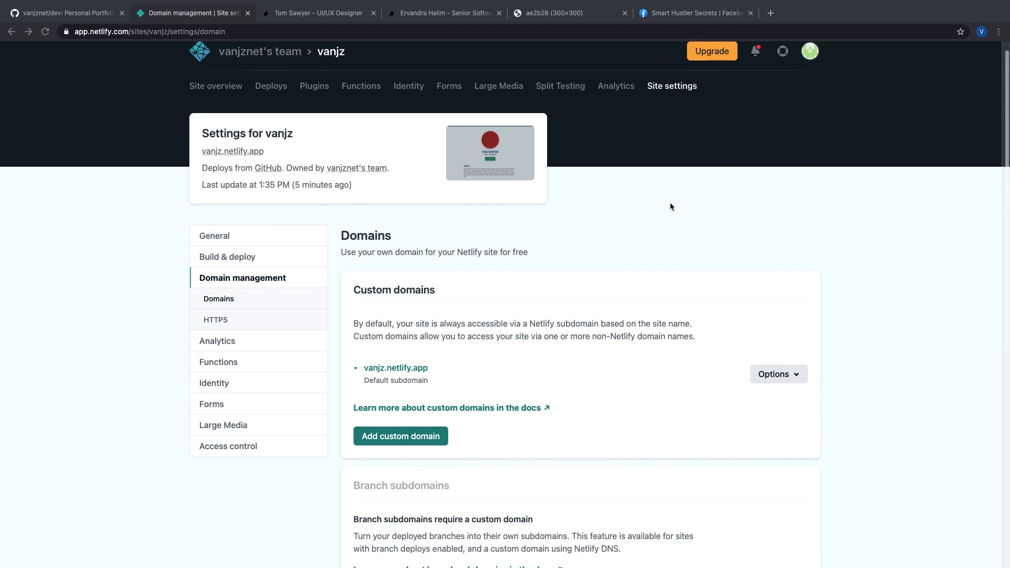
click(418, 331)
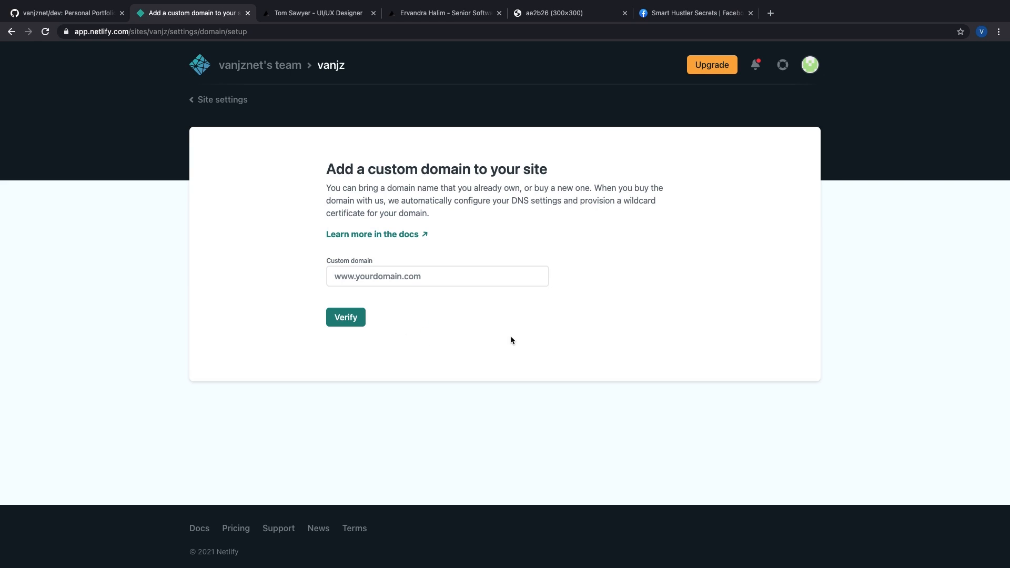
click(408, 277)
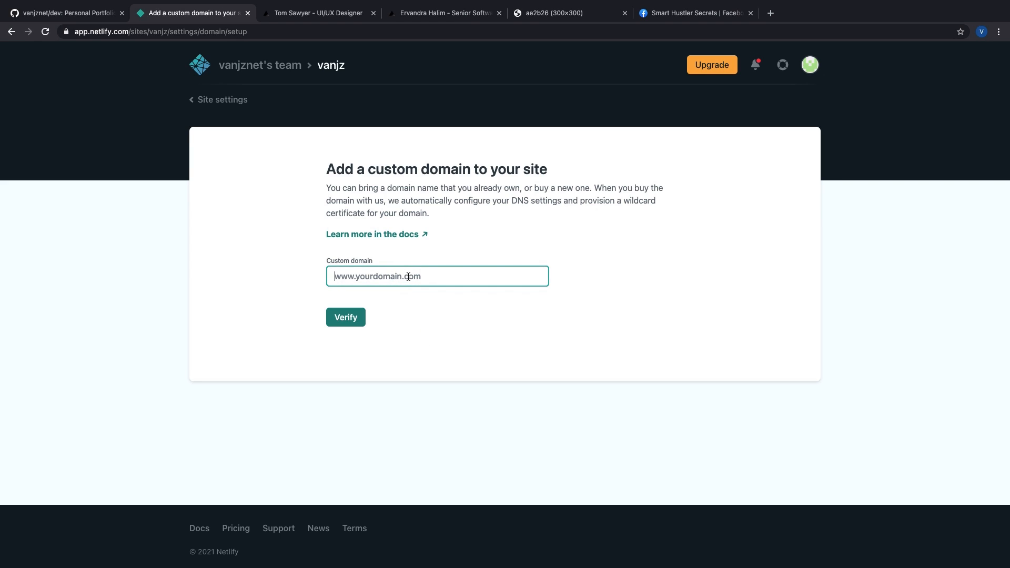
text(vanjz.ervandra.com)
click(360, 317)
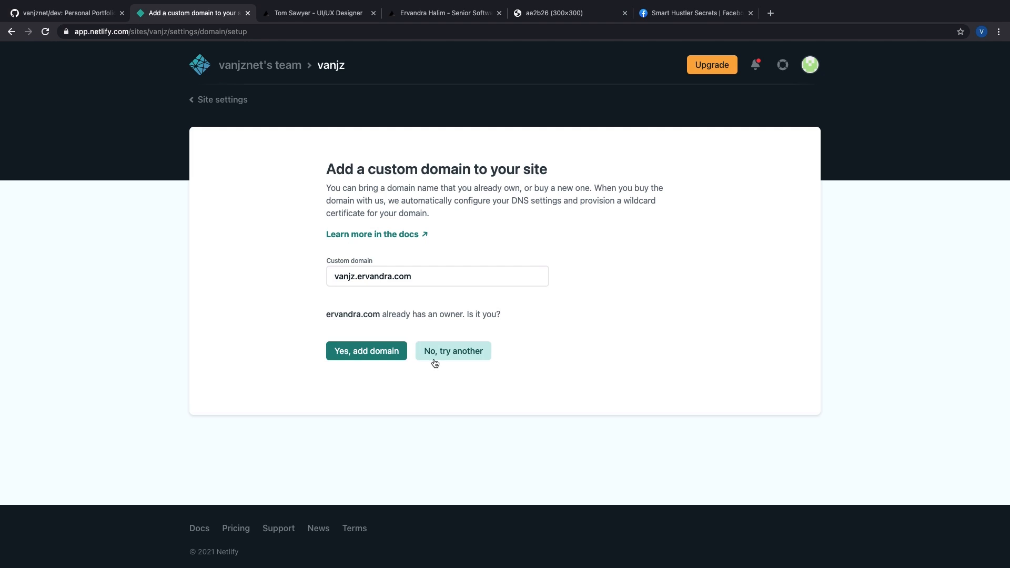
click(388, 355)
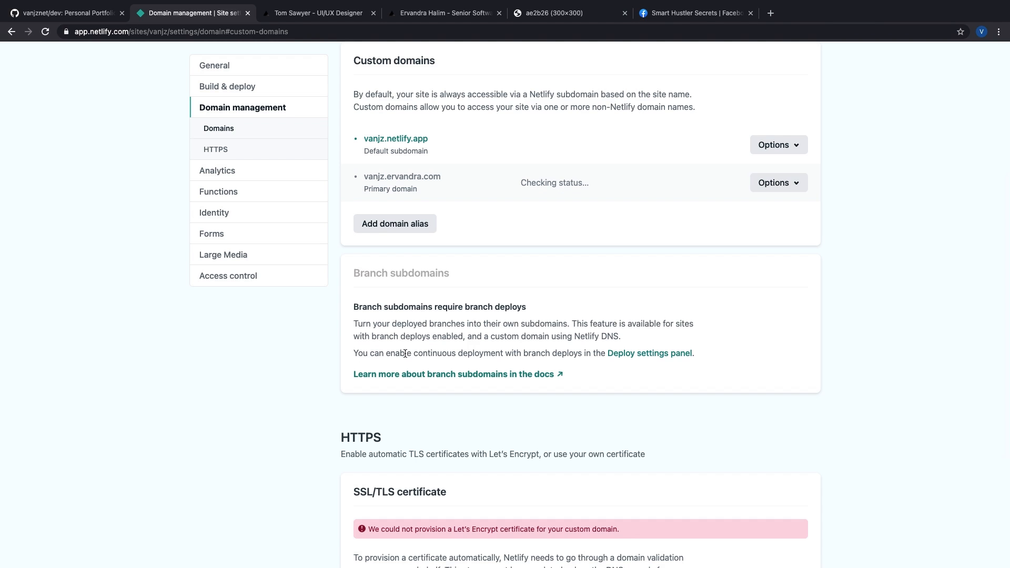
Step: Check the DNS configuration and select the required CNAME record, vanjz to vanjz.netlify.app
scroll(421, 346, down, 3)
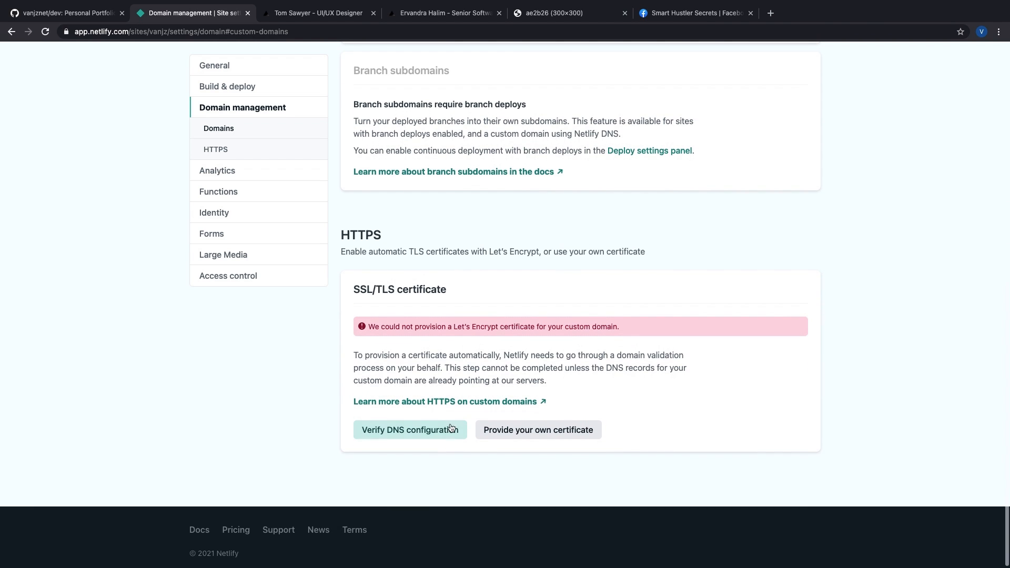
scroll(464, 426, up, 5)
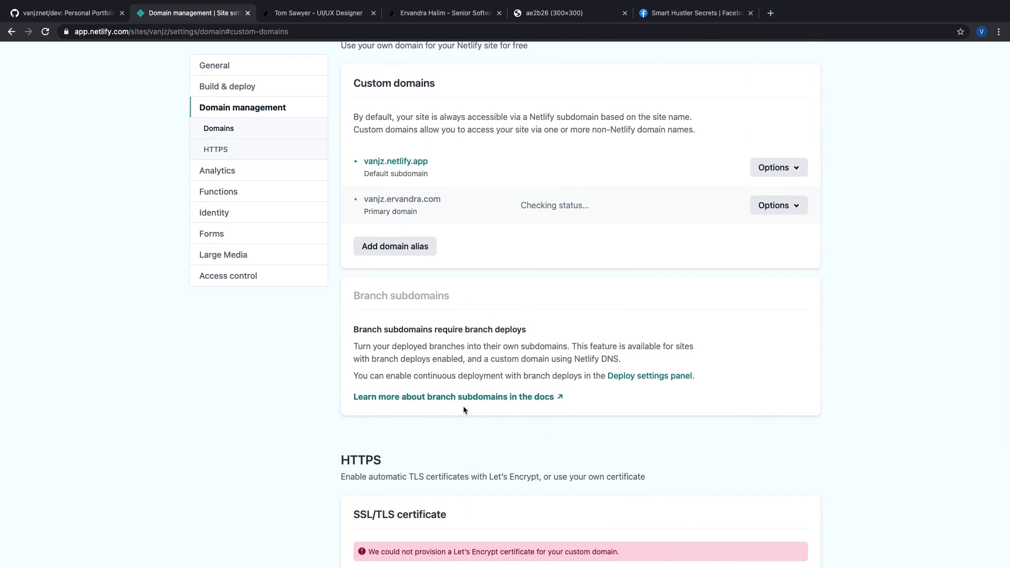
scroll(449, 239, down, 5)
scroll(452, 248, up, 8)
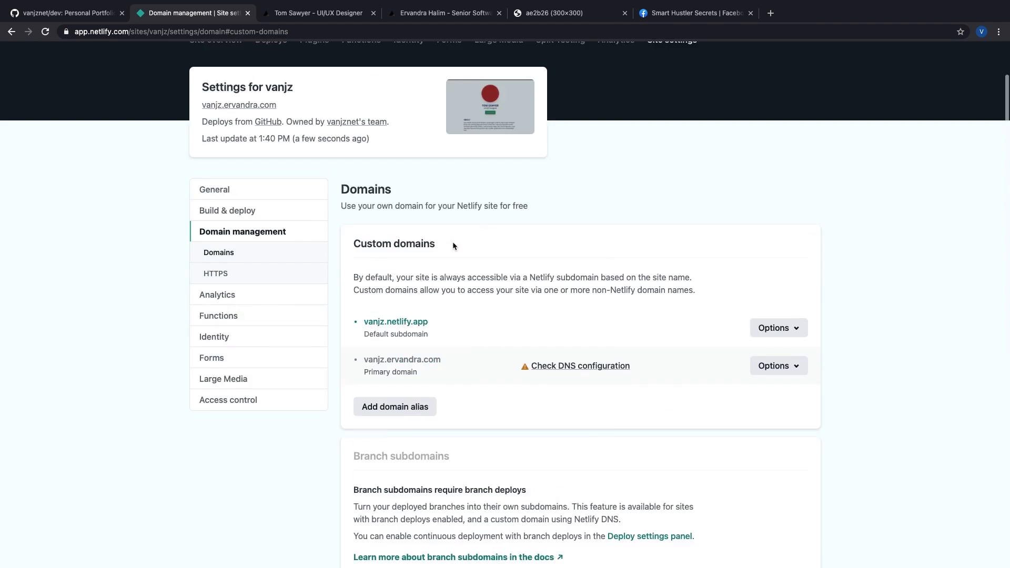
scroll(453, 242, down, 1)
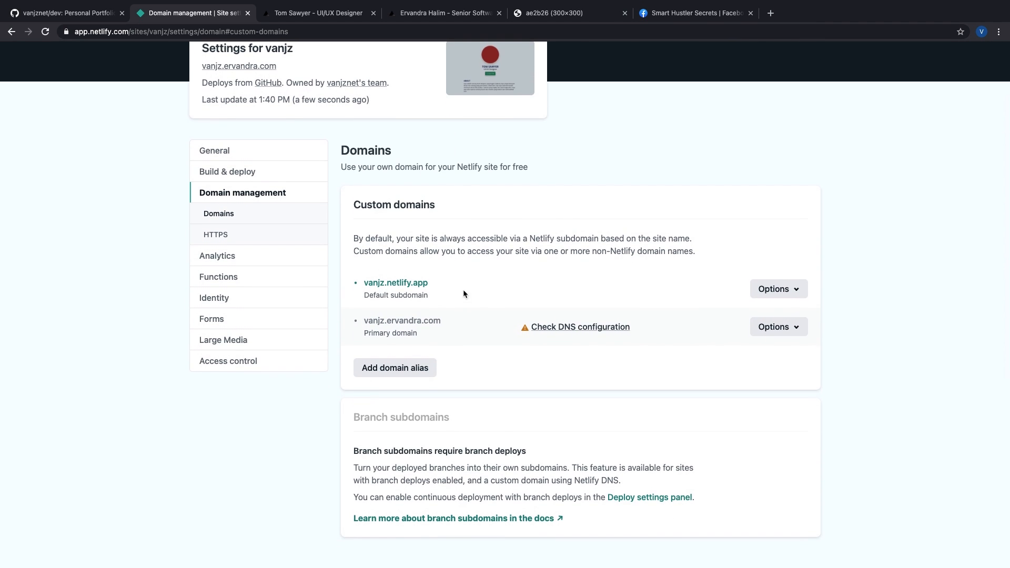
click(621, 325)
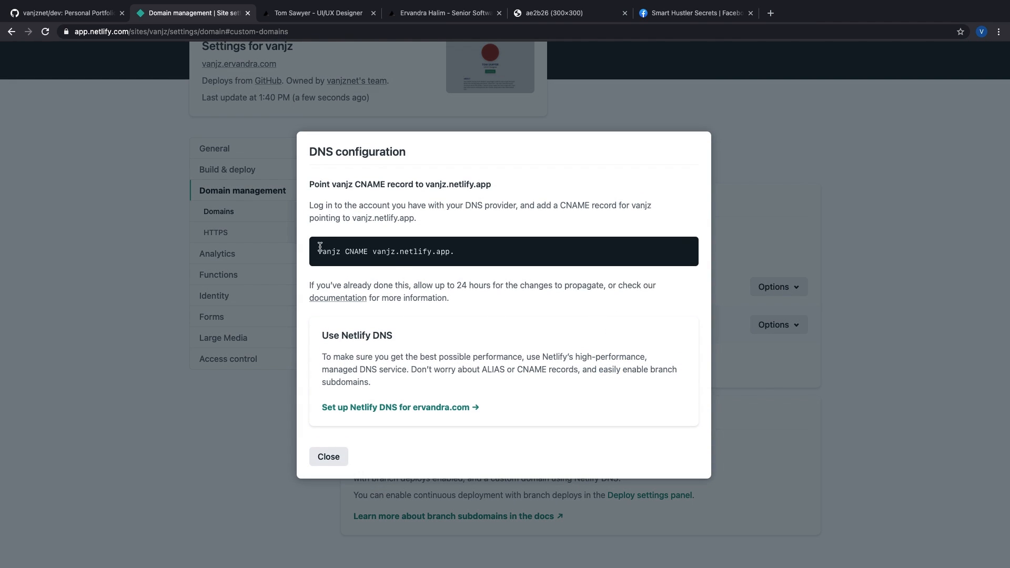
mouse_move(321, 249)
mouse_down()
mouse_move(485, 252)
mouse_move(309, 253)
mouse_up()
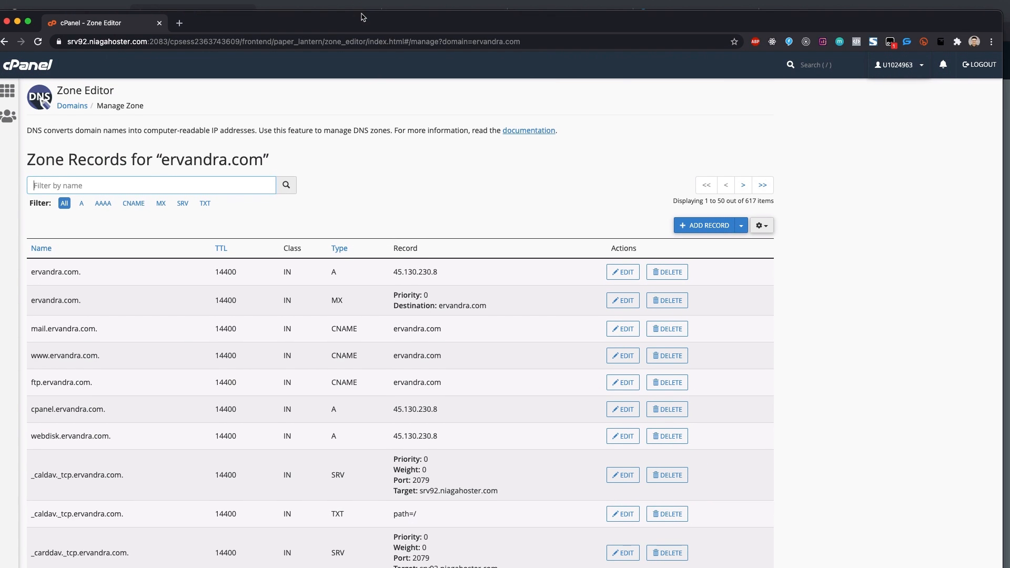
Step: Start a new zone record and paste vanjz.netlify.app. copied from Netlify as its value
click(689, 220)
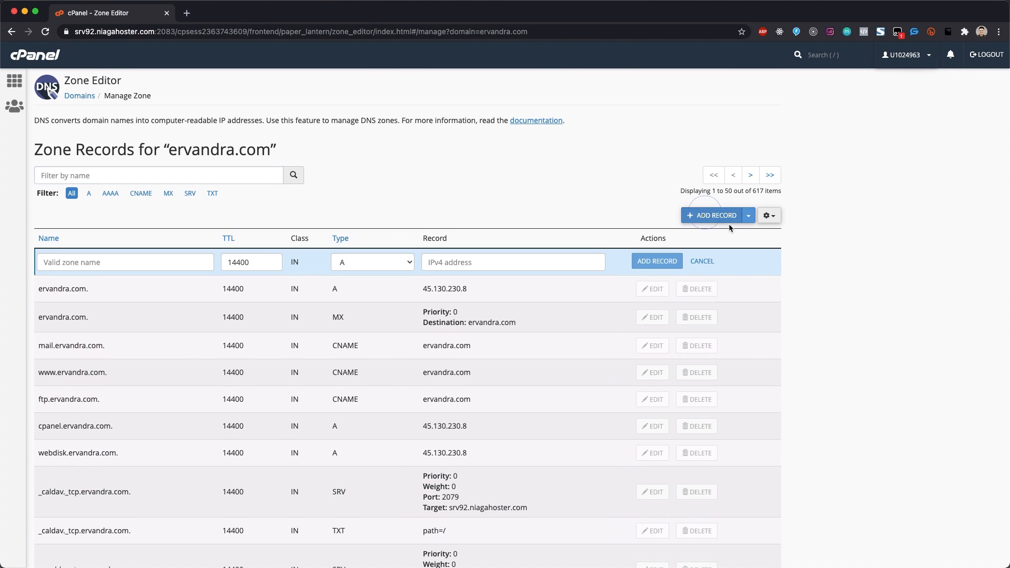
click(137, 259)
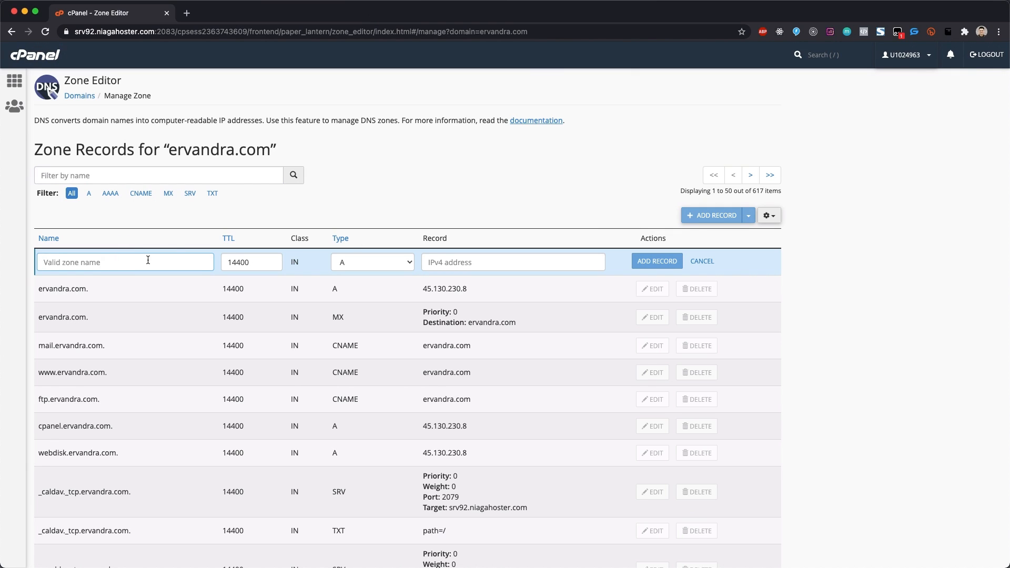
text(vanjz)
click(513, 262)
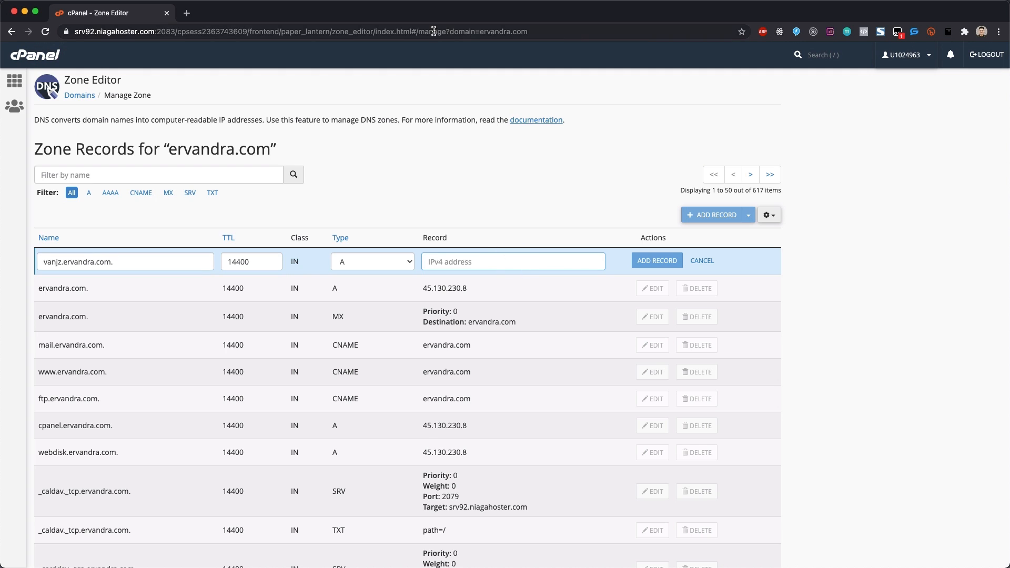
drag(451, 35, 557, 357)
click(367, 251)
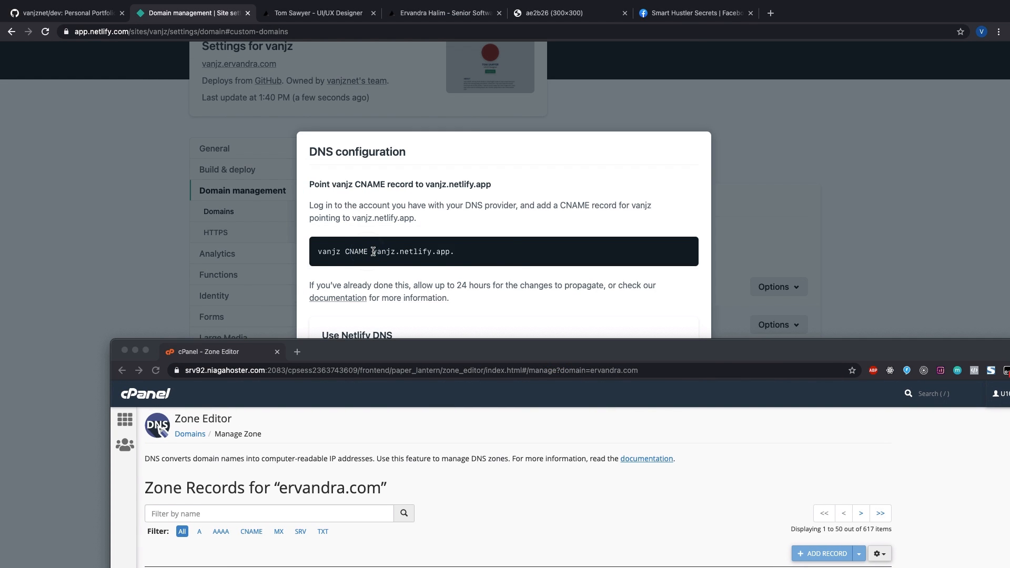
drag(373, 252, 507, 255)
key(super+c)
drag(565, 347, 456, 138)
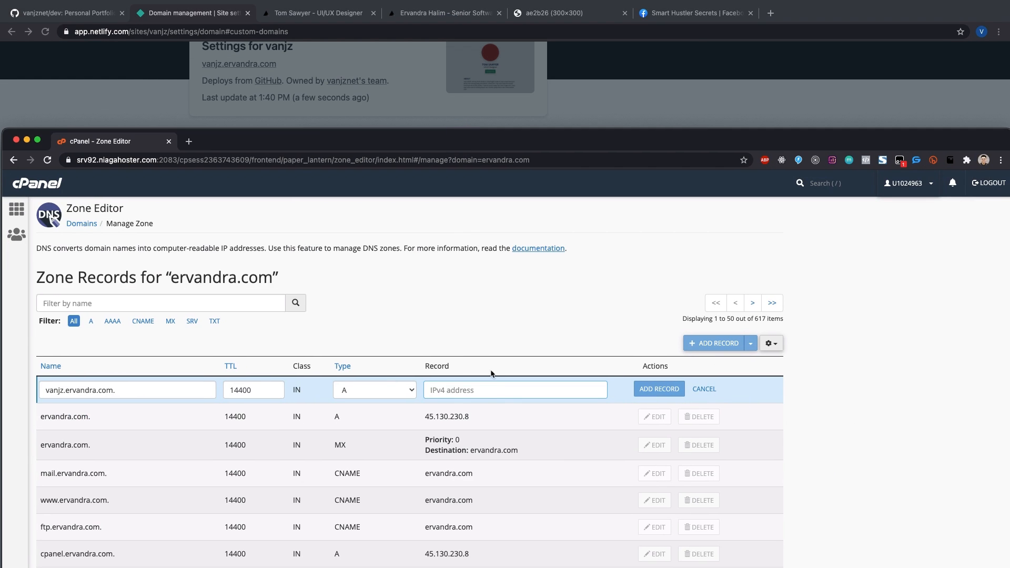
click(481, 397)
key(super+v)
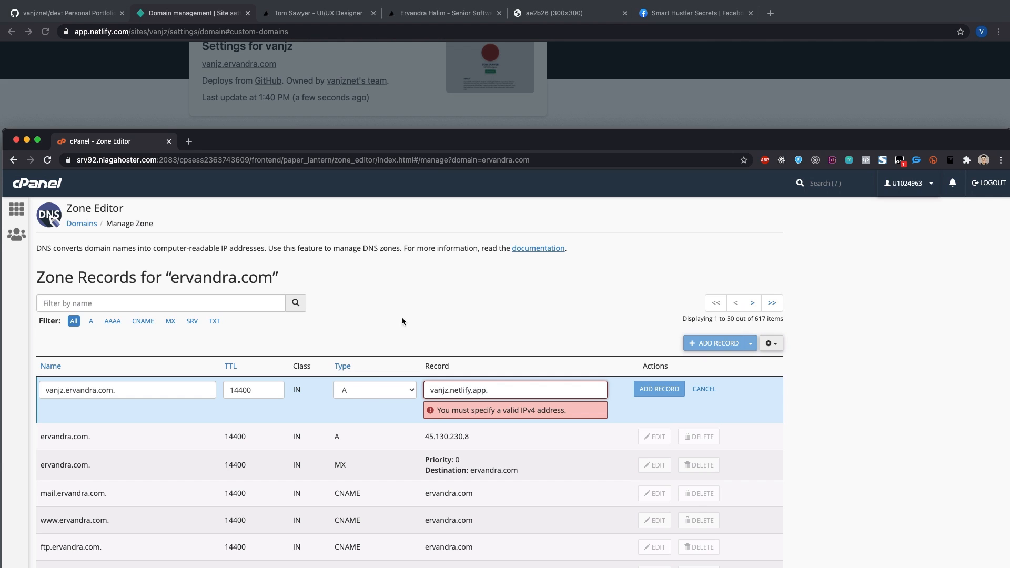
Step: Set the record type to CNAME and try adding it; refused due to existing A record, name trimmed to vanjz
drag(425, 146, 506, 264)
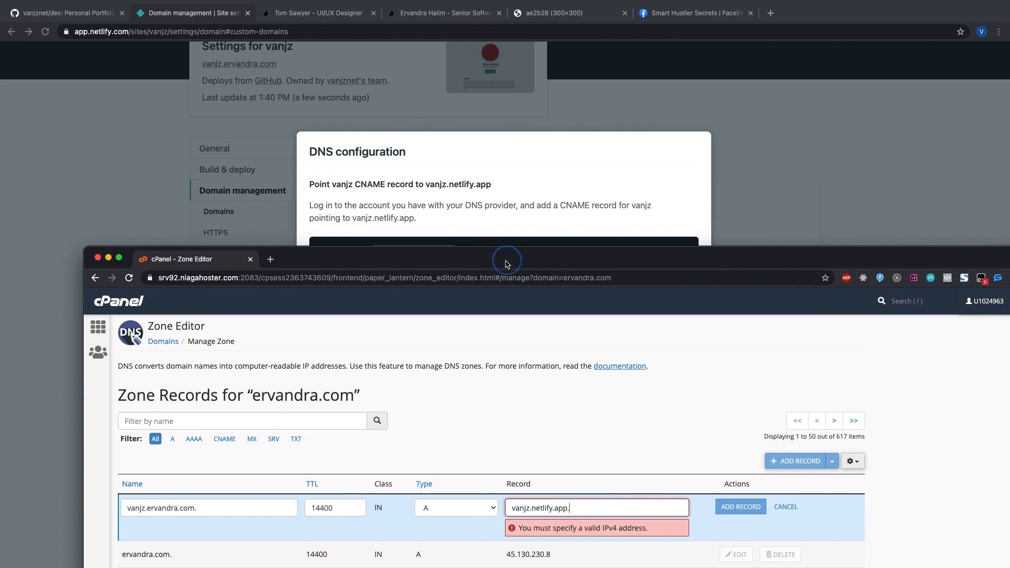
click(159, 508)
click(486, 167)
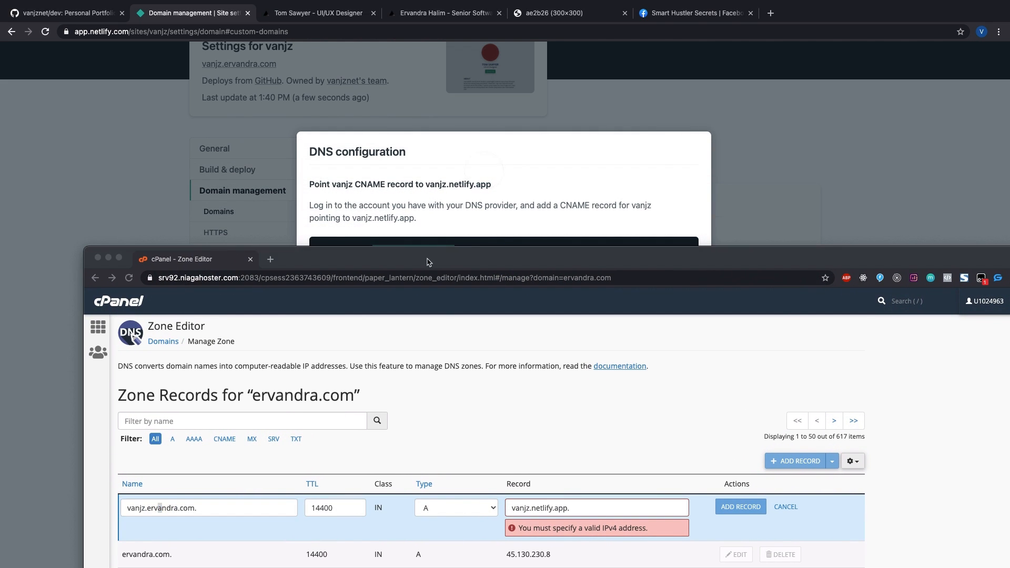
drag(428, 262, 441, 141)
click(488, 262)
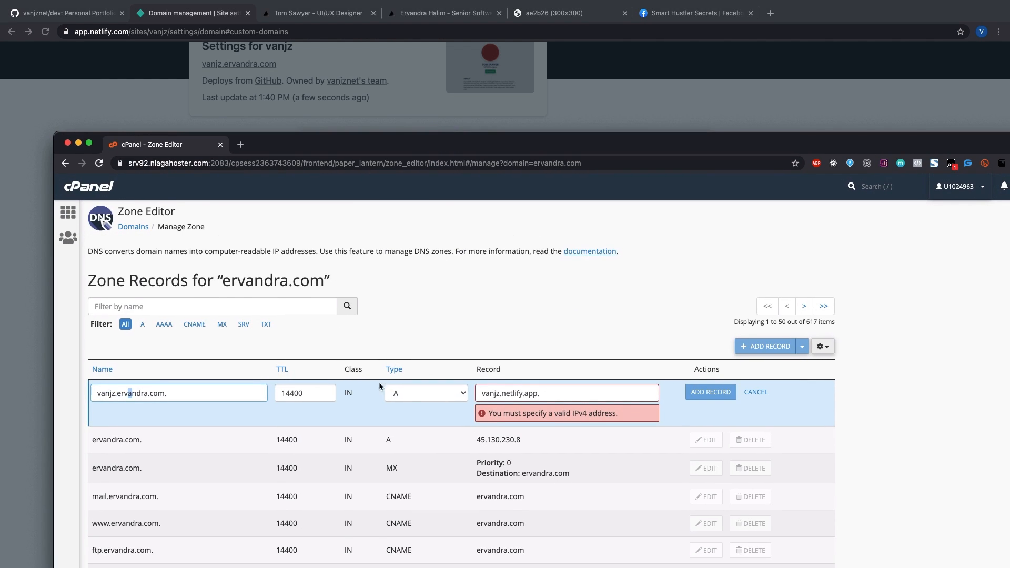
click(410, 400)
click(419, 430)
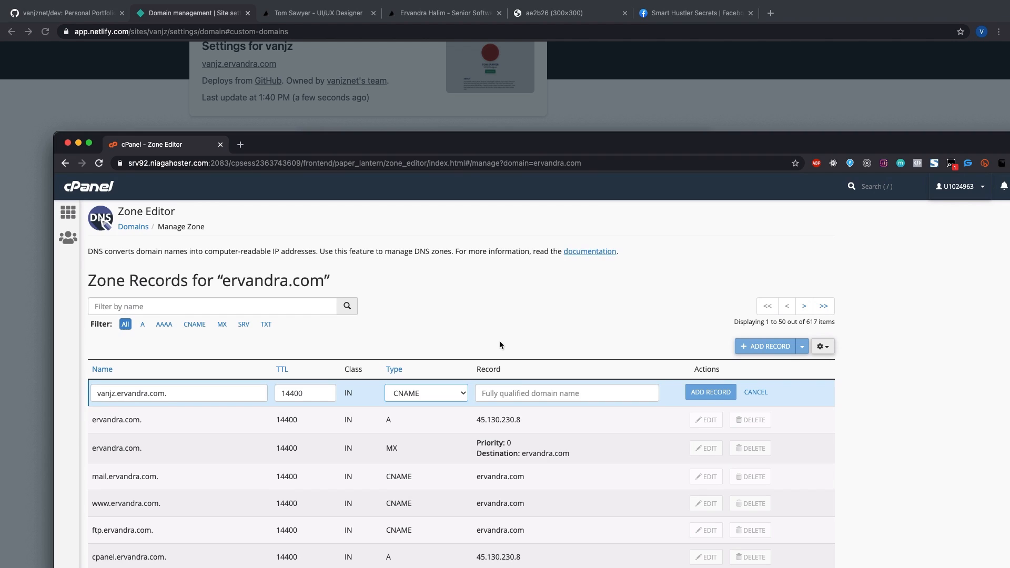
click(517, 391)
key(super+v)
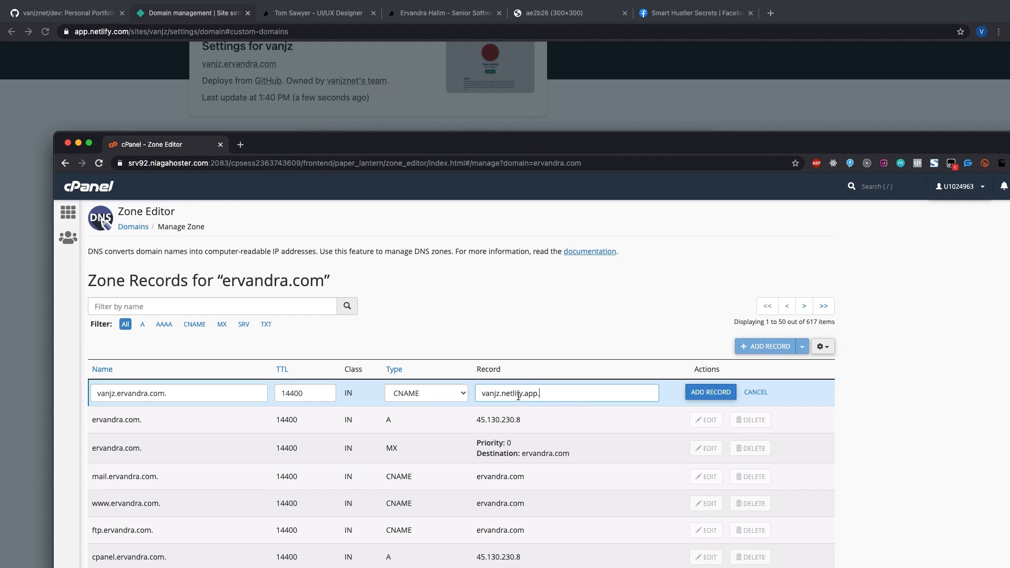
click(569, 393)
click(689, 392)
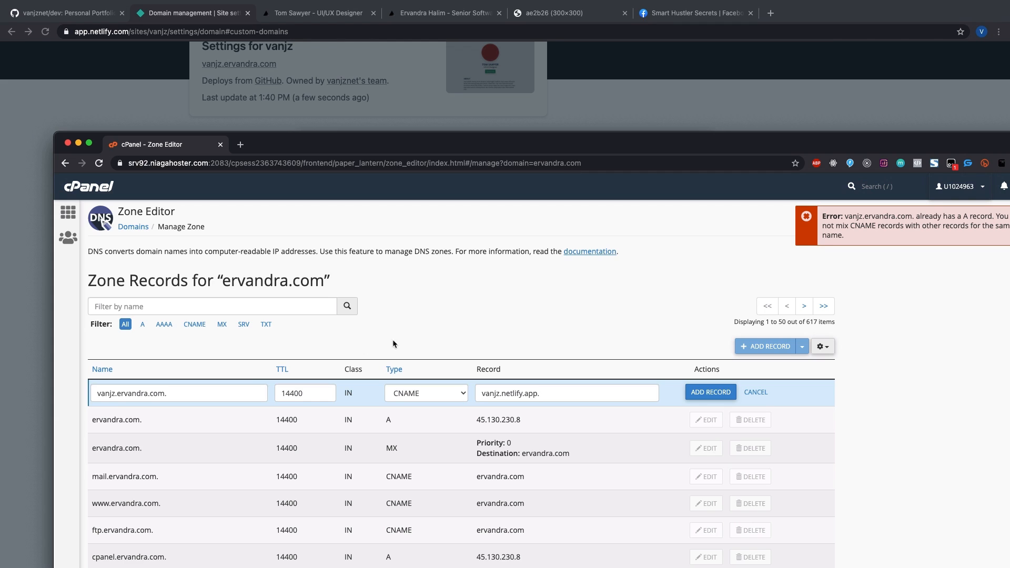
drag(192, 397, 112, 393)
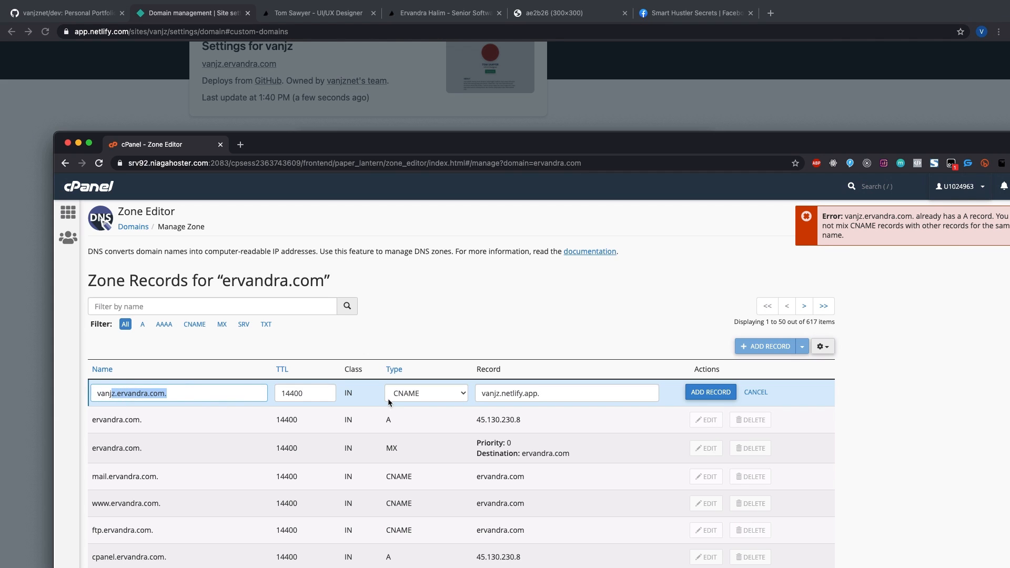
key(BackSpace)
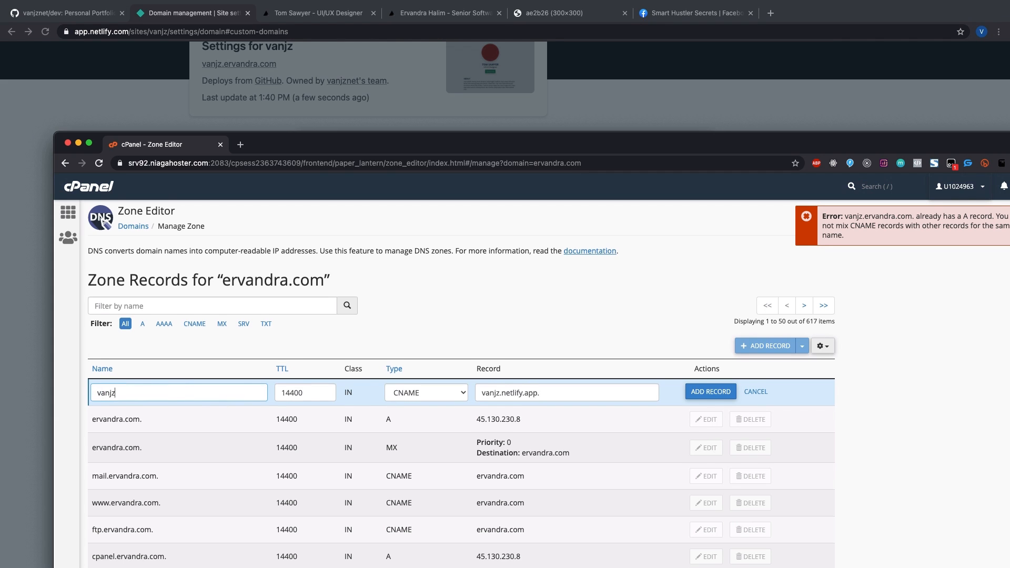
Step: Filter records by 'van' and delete both the vanjz A and AAAA records
scroll(336, 411, down, 5)
scroll(312, 411, up, 5)
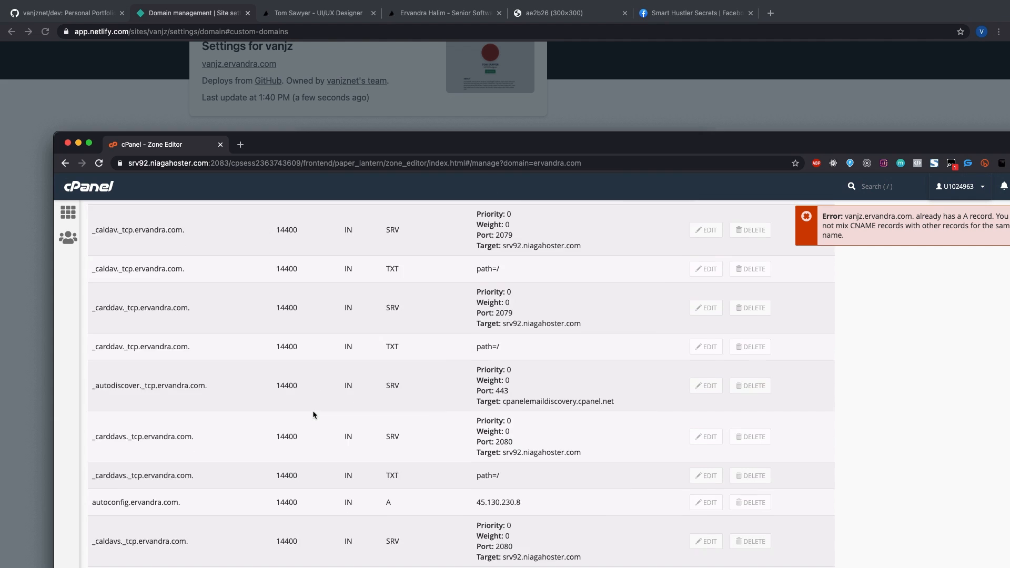
click(166, 310)
text(vanjz)
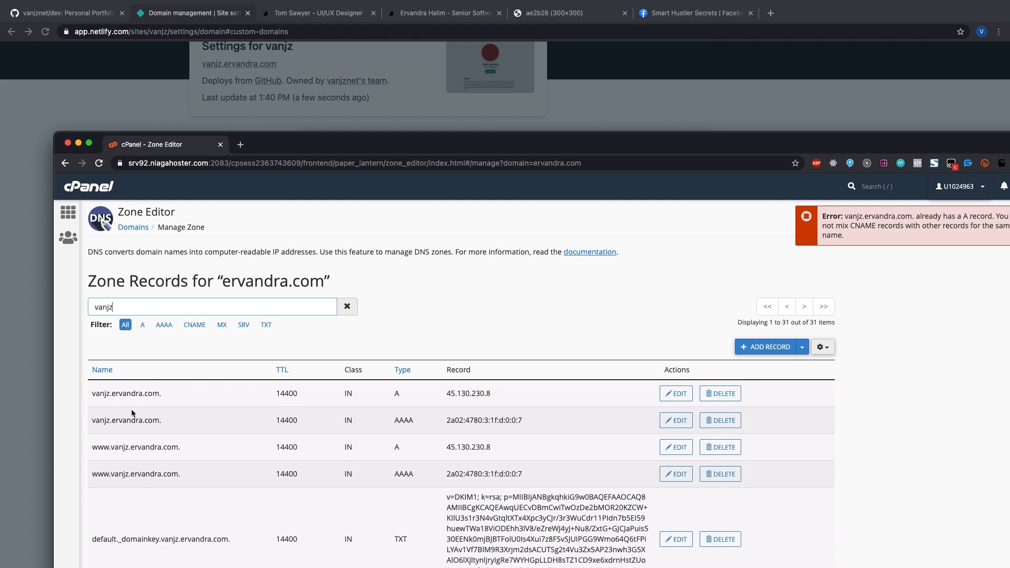
click(211, 398)
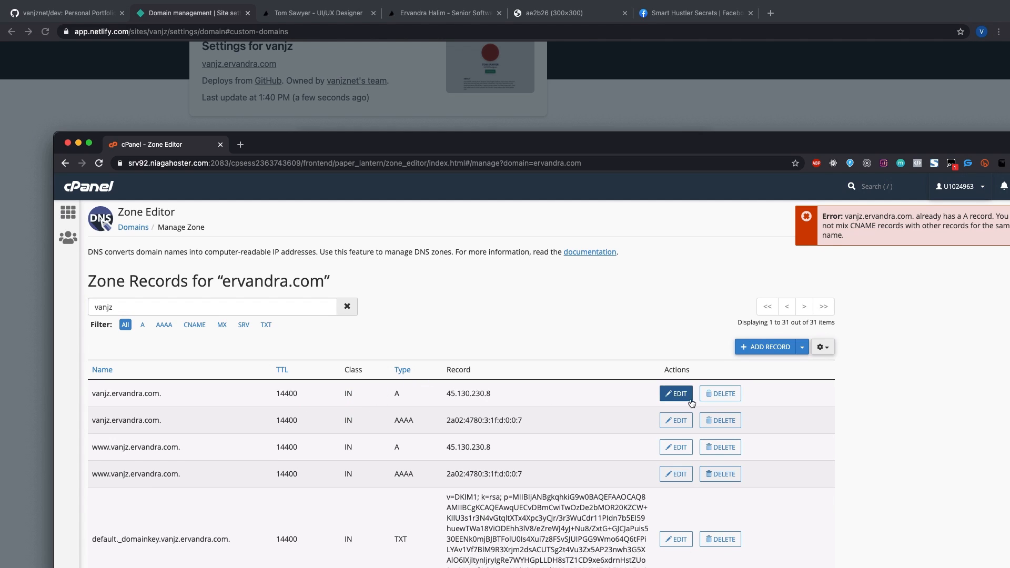
click(721, 395)
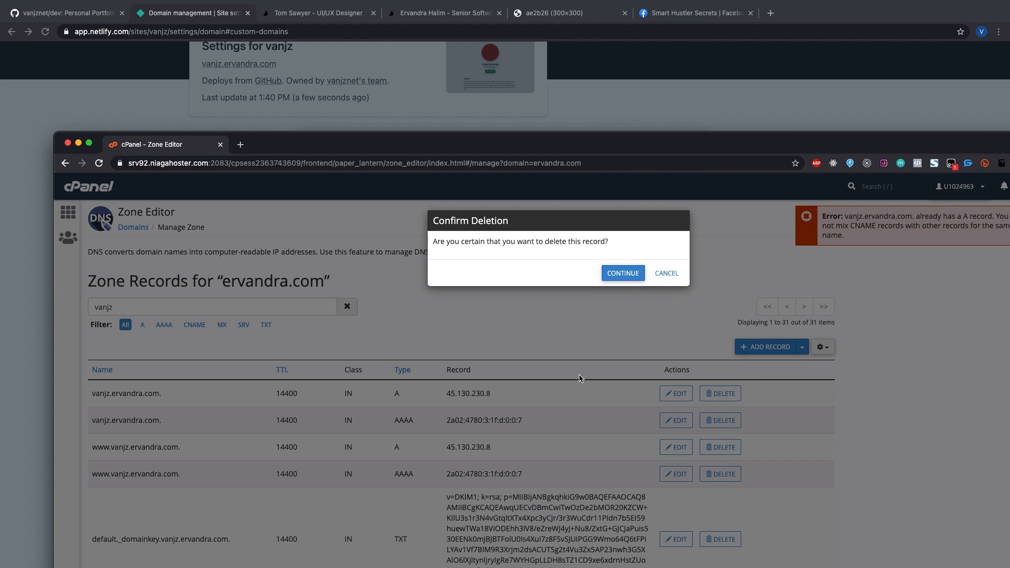
click(609, 273)
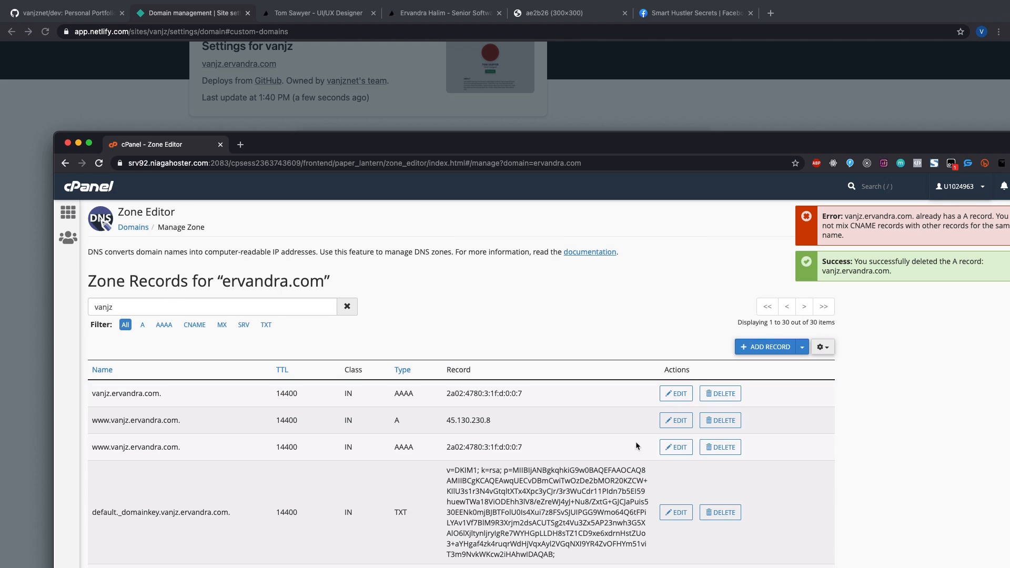
click(720, 394)
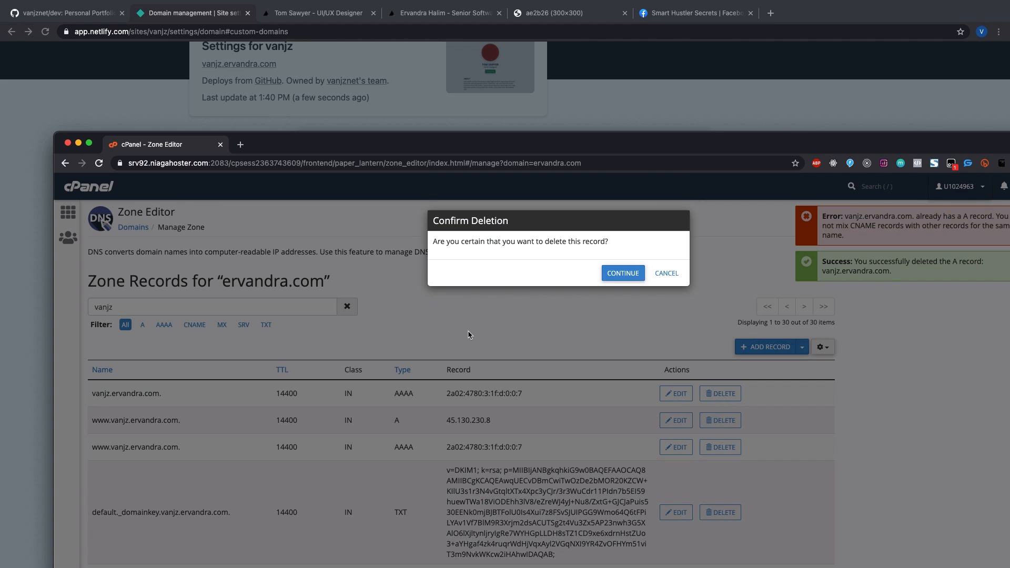
click(624, 272)
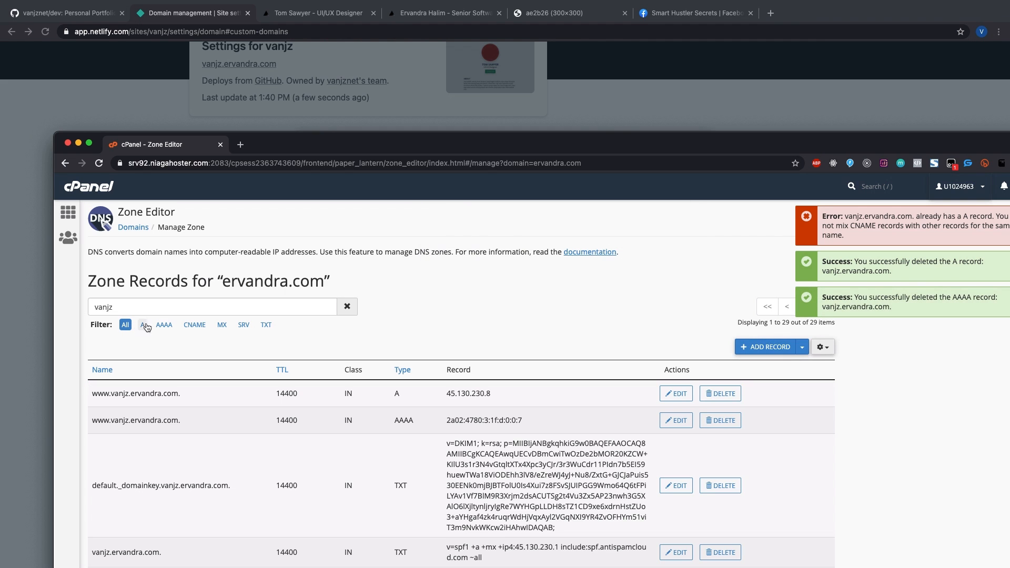
Step: Try adding a CNAME record named vanjz with target vanjz.netlify.app., which fails to save
click(766, 348)
click(171, 399)
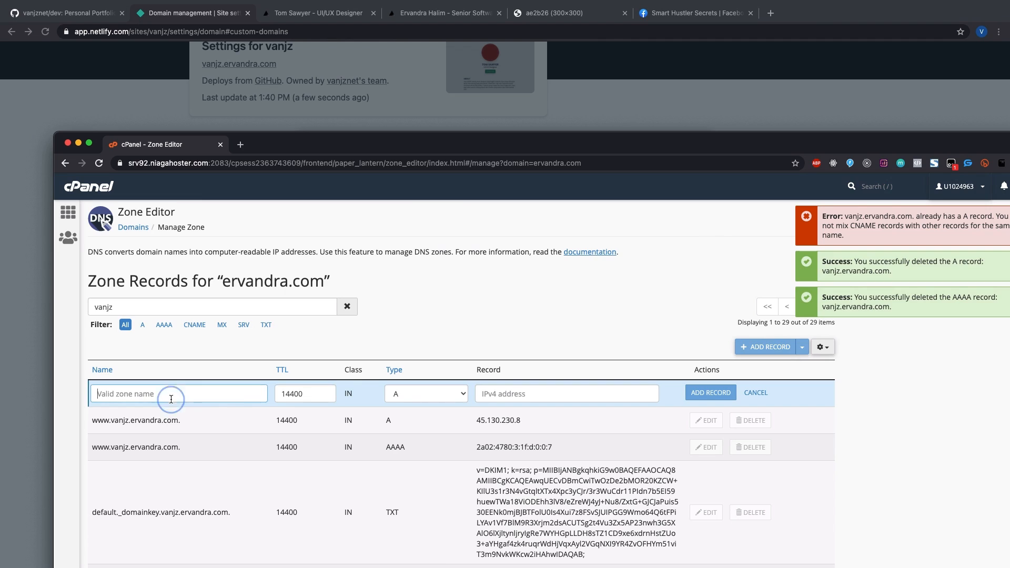
text(vanjz)
key(Tab)
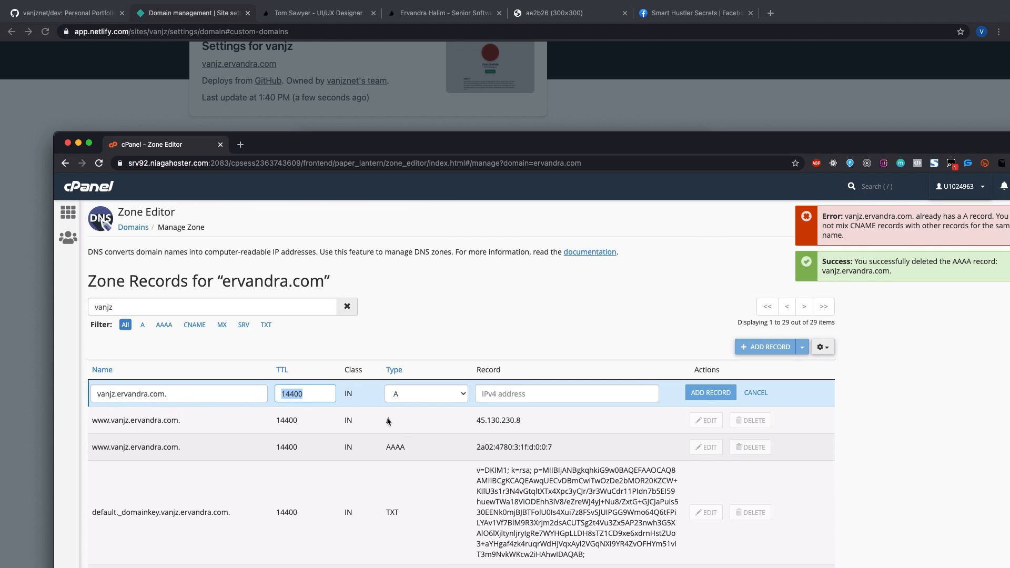
click(416, 394)
click(408, 431)
click(508, 398)
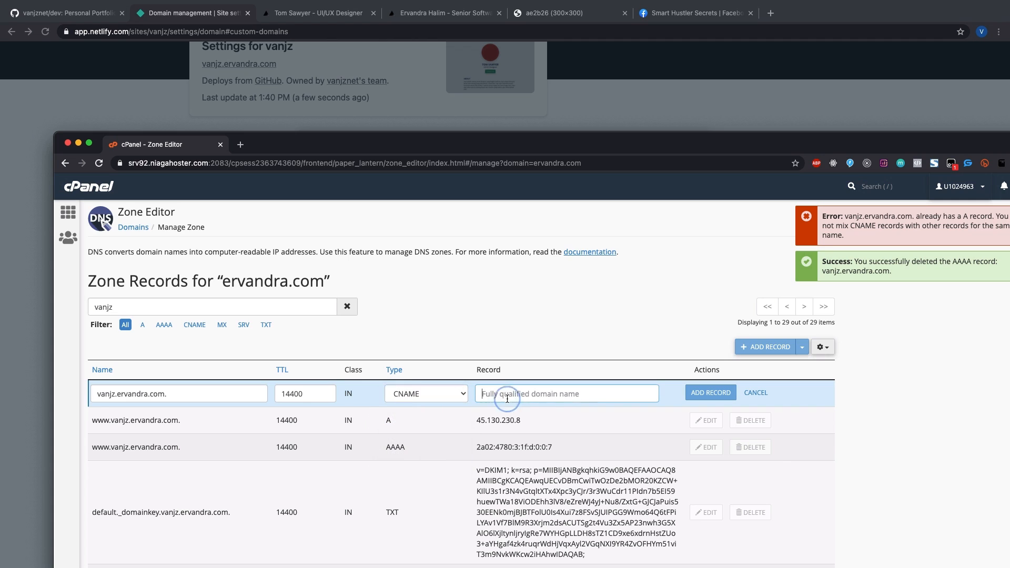
text(vanjz.netlify.app.)
click(703, 395)
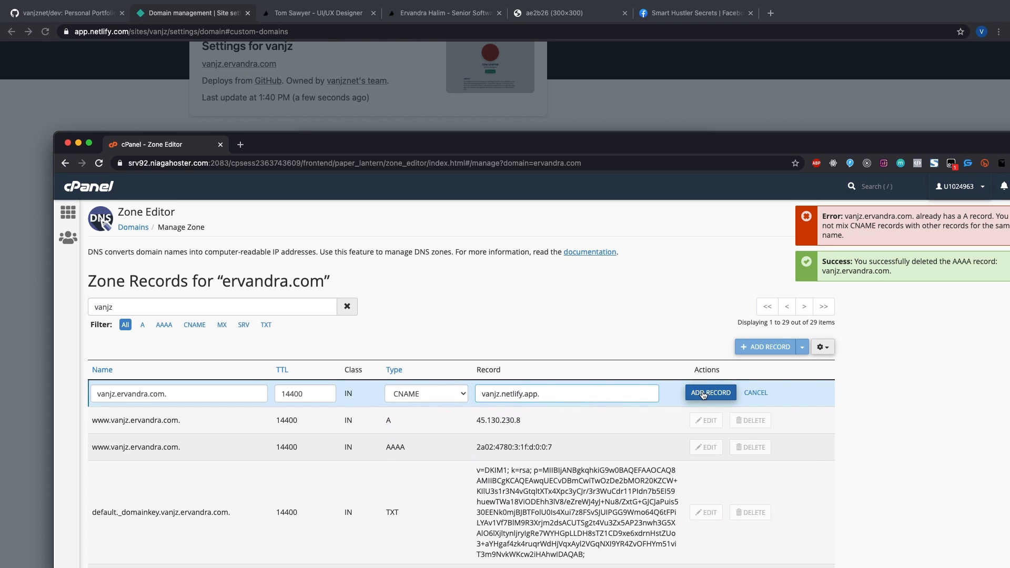
click(703, 395)
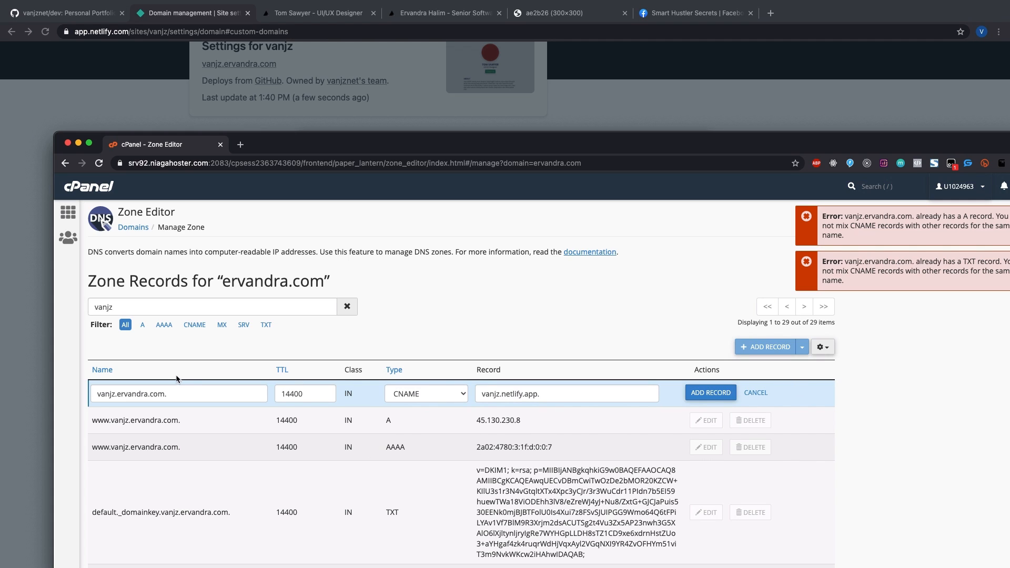
Step: Discard the unsaved row and delete the conflicting vanjz.ervandra.com TXT record
scroll(309, 381, down, 10)
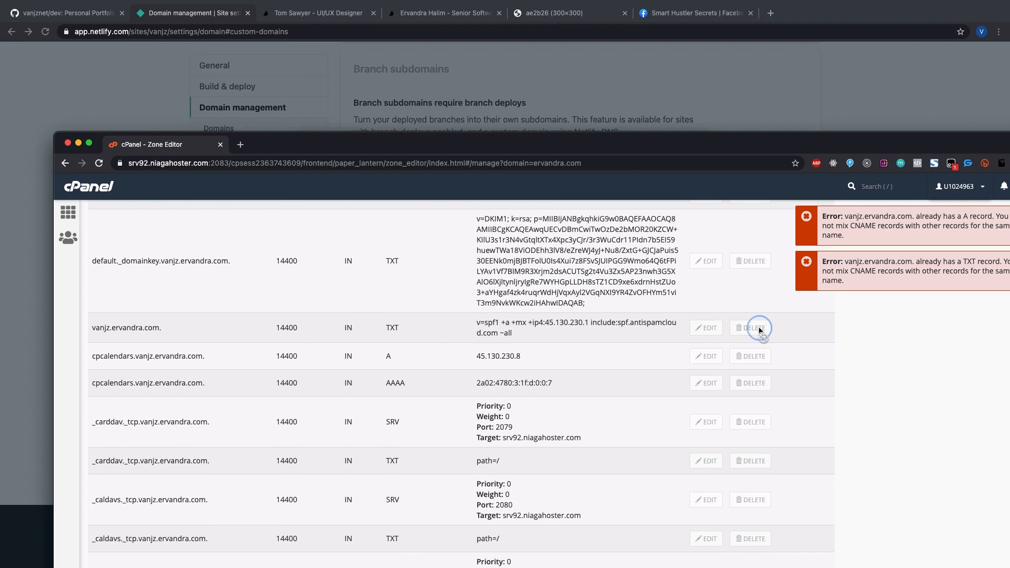
scroll(758, 327, up, 10)
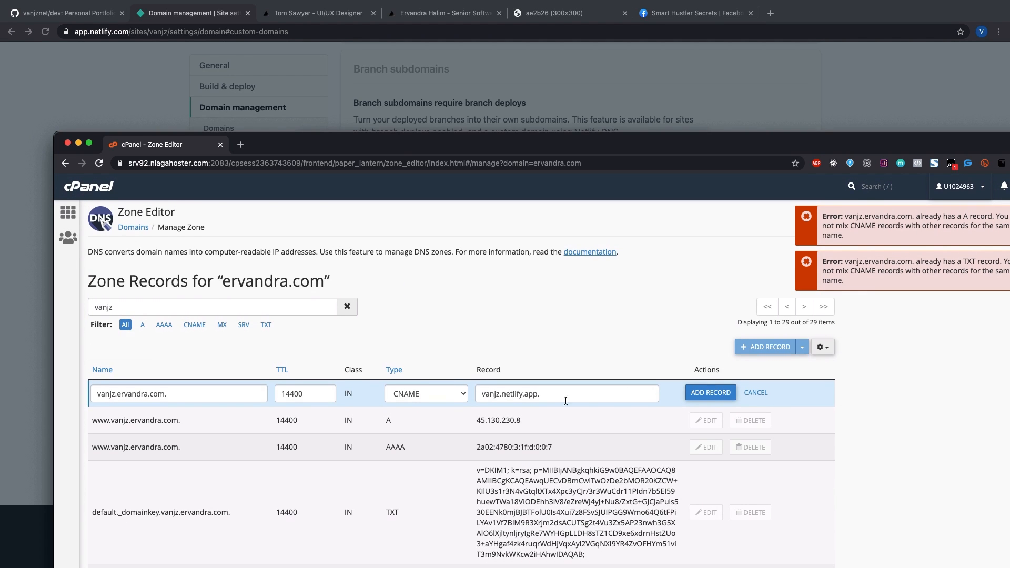
click(755, 393)
scroll(235, 393, down, 5)
scroll(180, 336, up, 3)
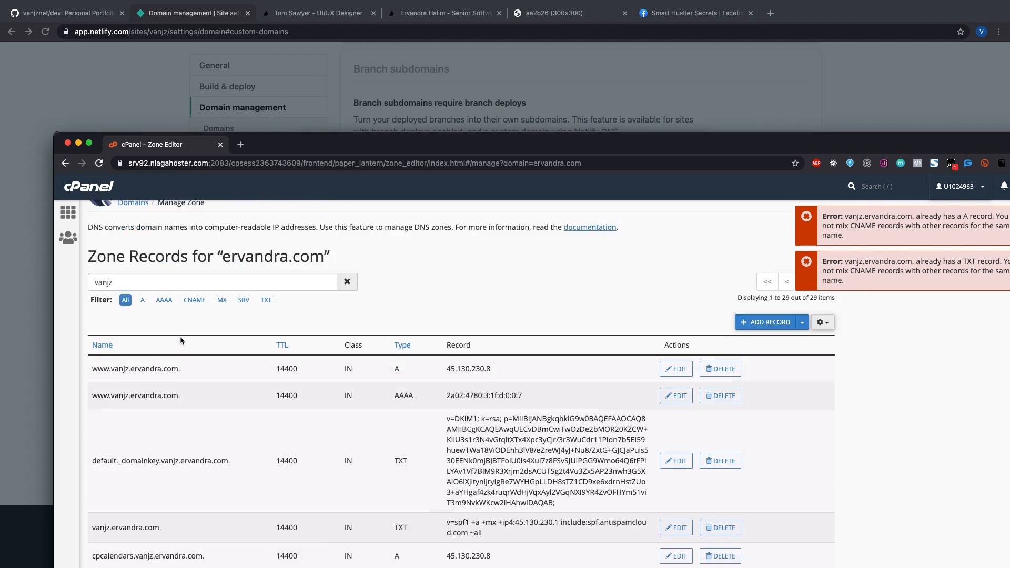
scroll(164, 389, down, 5)
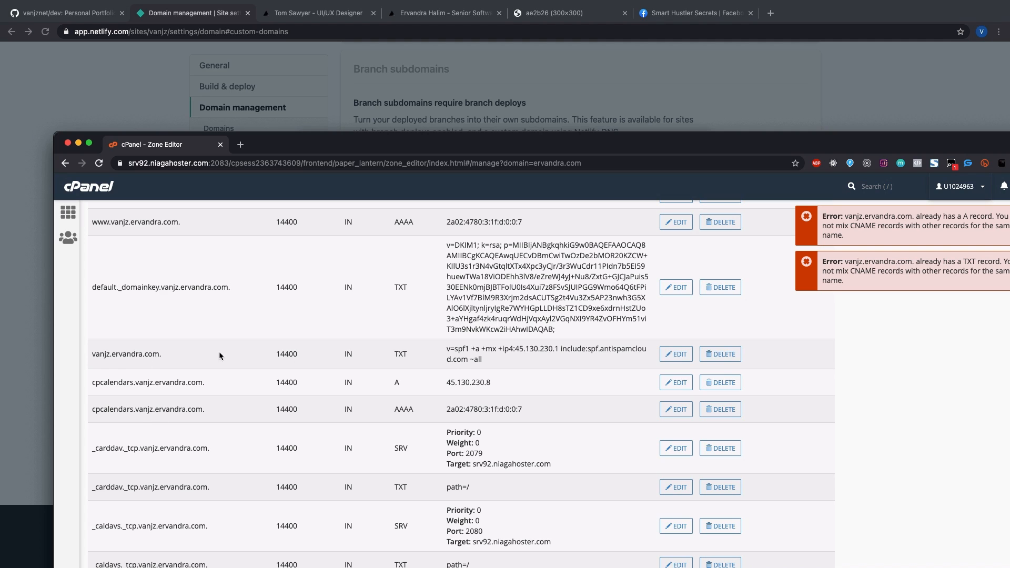
click(720, 354)
click(608, 274)
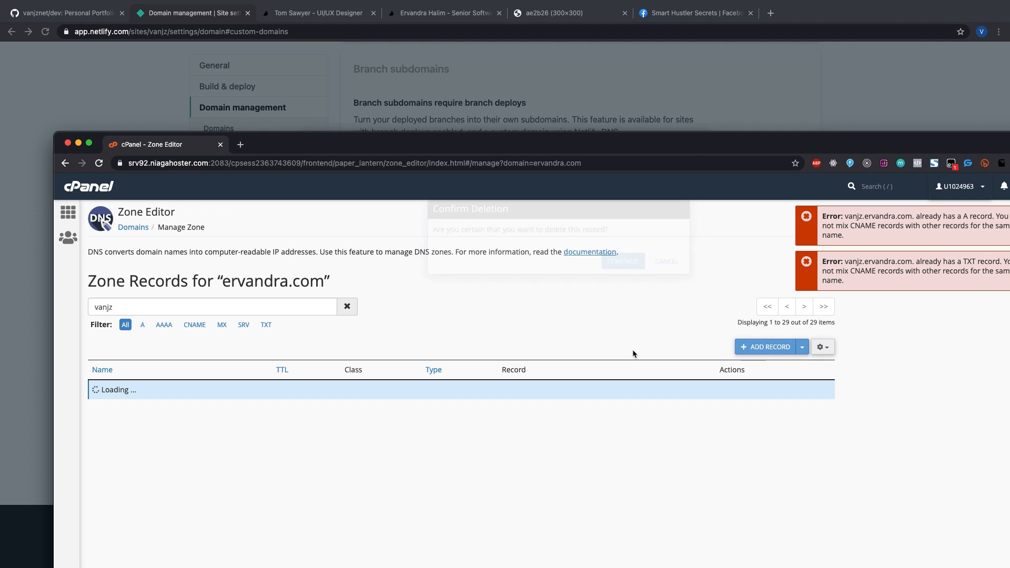
Step: Add the CNAME record vanjz pointing to vanjz.netlify.app. and save it
click(743, 347)
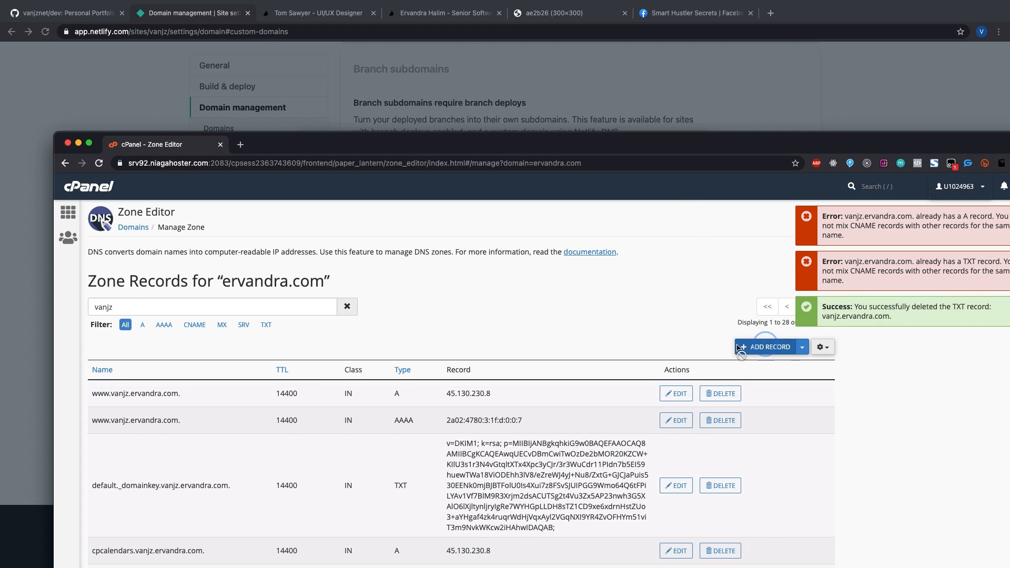
click(180, 392)
text(va)
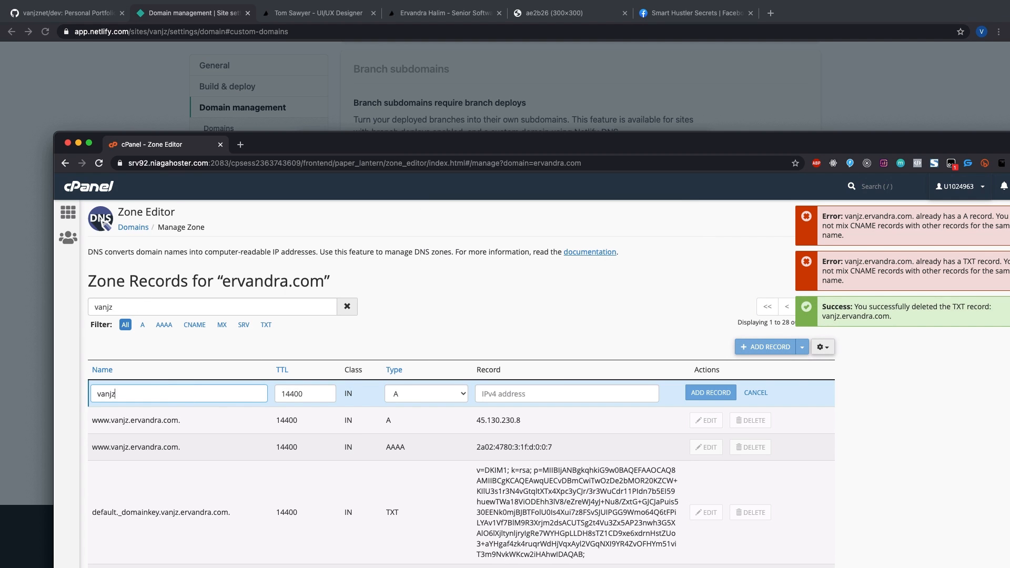
text(njz)
key(Tab)
click(403, 392)
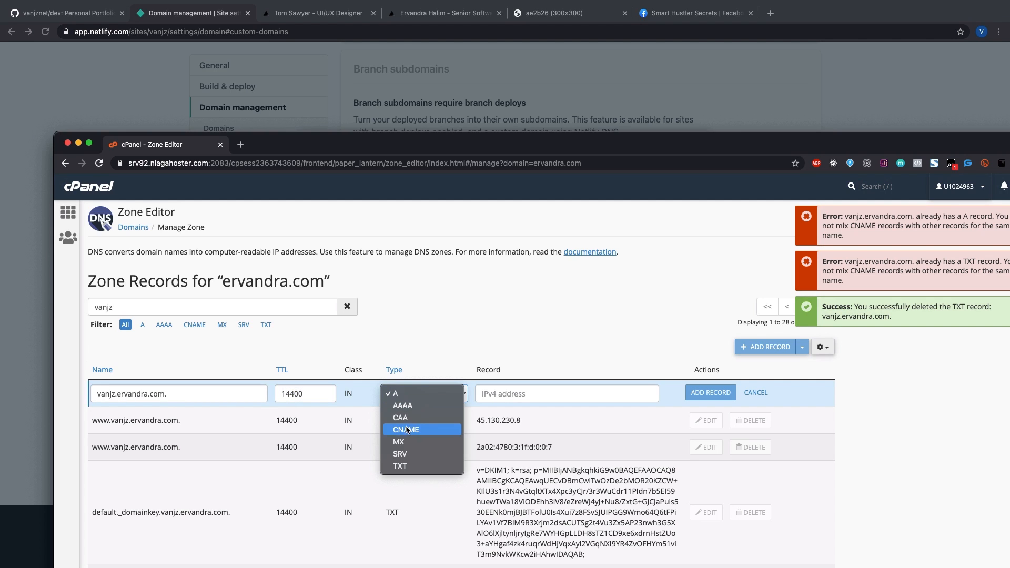
click(407, 429)
click(480, 393)
text(vanjz.netlify.app.)
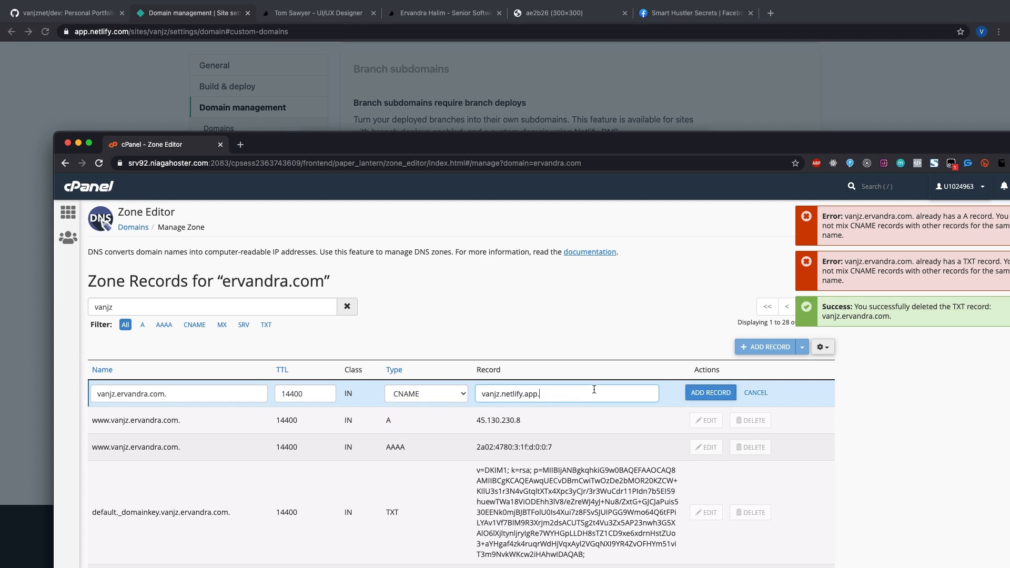
click(691, 393)
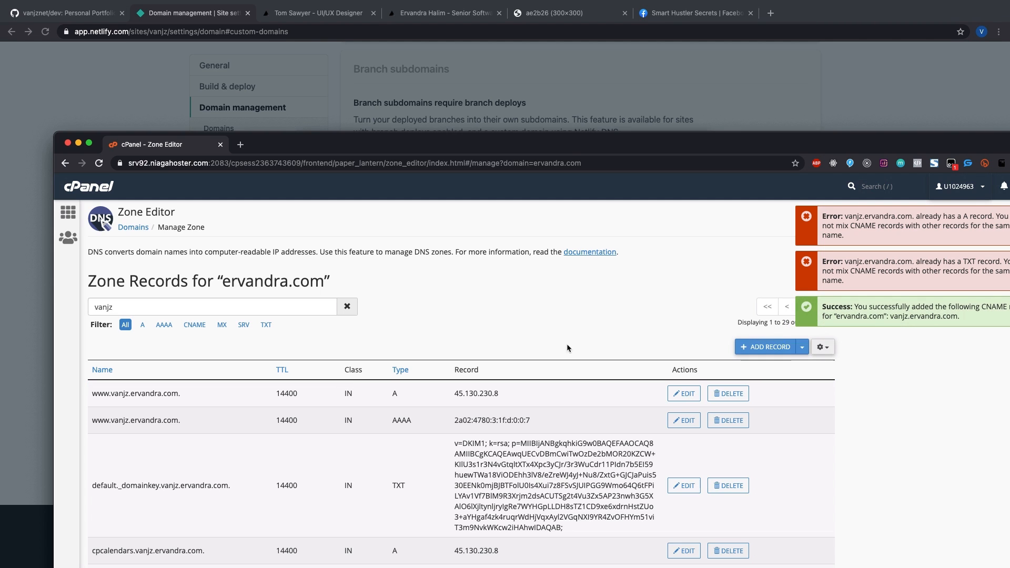
click(505, 101)
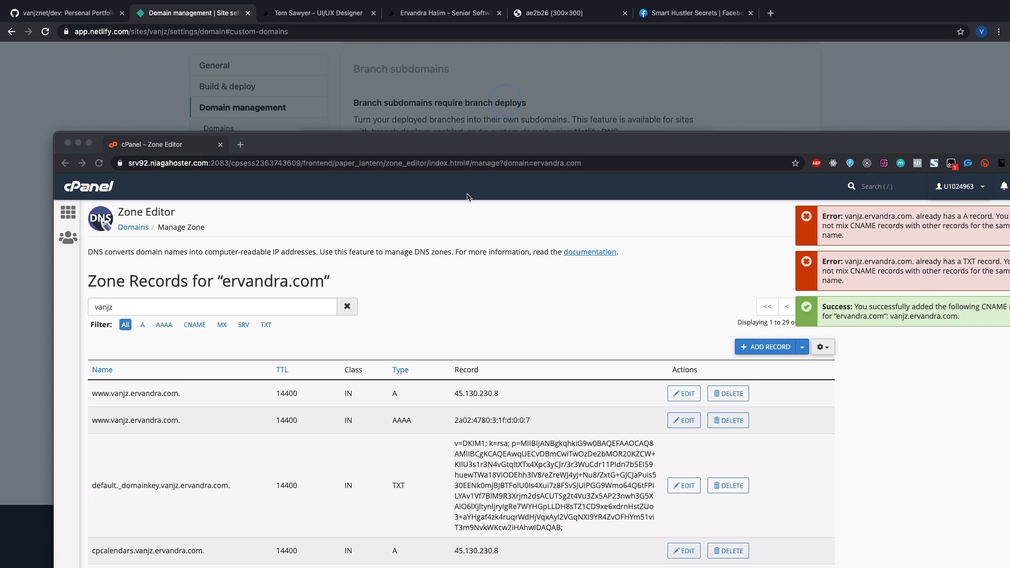
Step: Recheck the DNS configuration for vanjz.ervandra.com and verify DNS for the HTTPS certificate
click(596, 128)
drag(597, 142, 1009, 211)
click(608, 304)
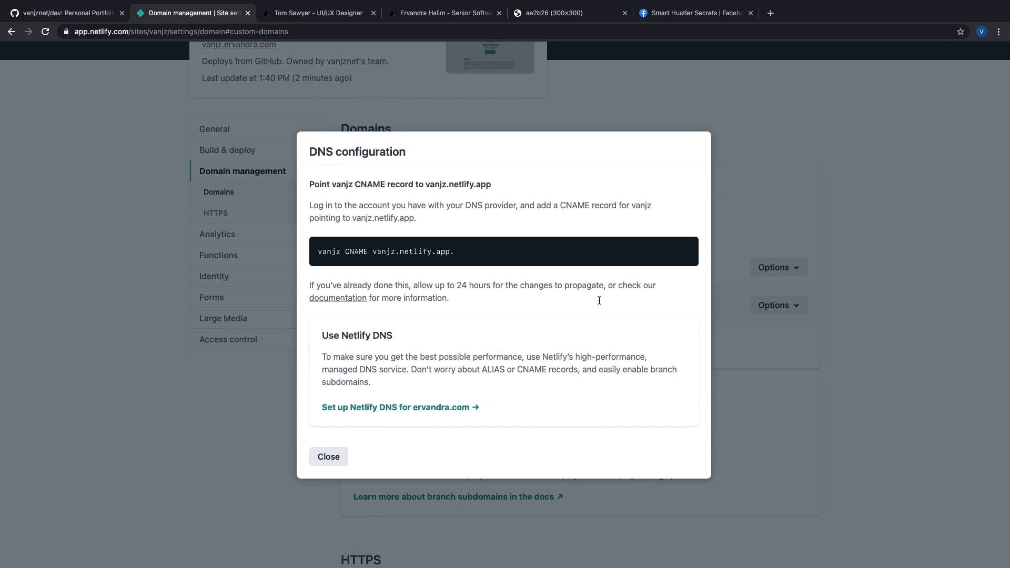
click(369, 265)
click(322, 455)
scroll(442, 436, down, 6)
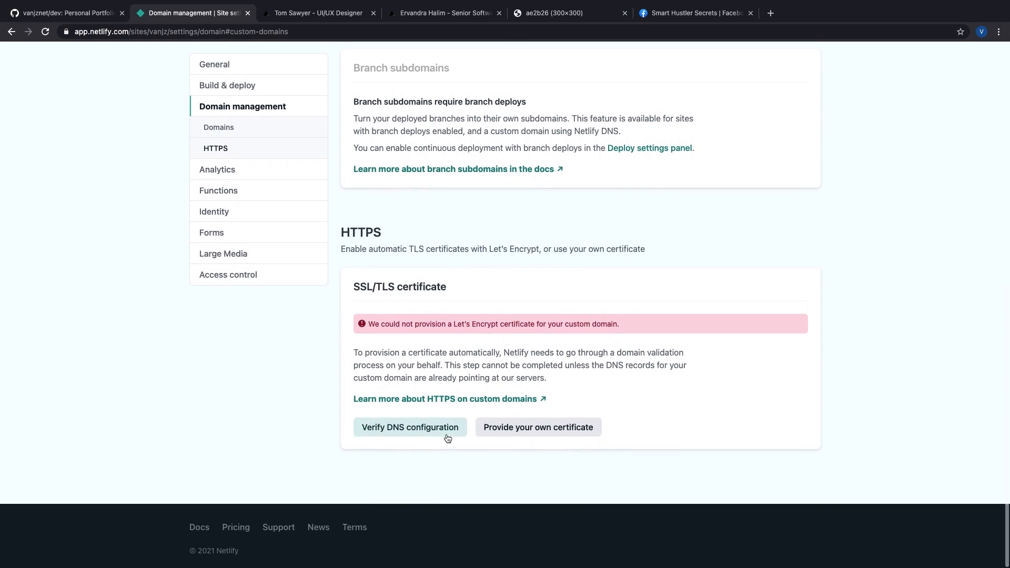
click(436, 436)
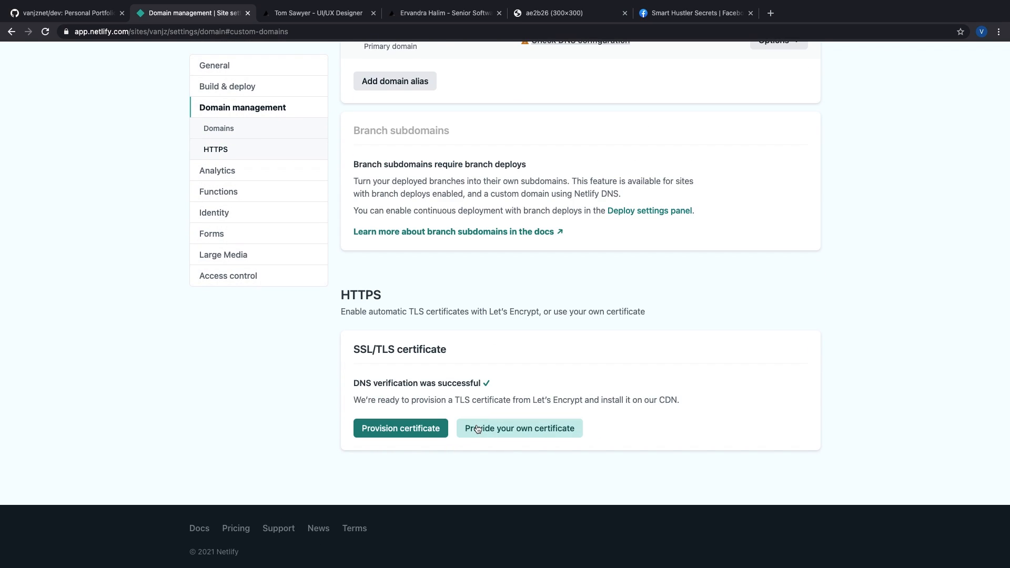
Step: Review the vanjz.ervandra.com primary domain entry and its options without changing anything
scroll(478, 429, up, 2)
scroll(390, 408, down, 2)
drag(420, 396, 691, 428)
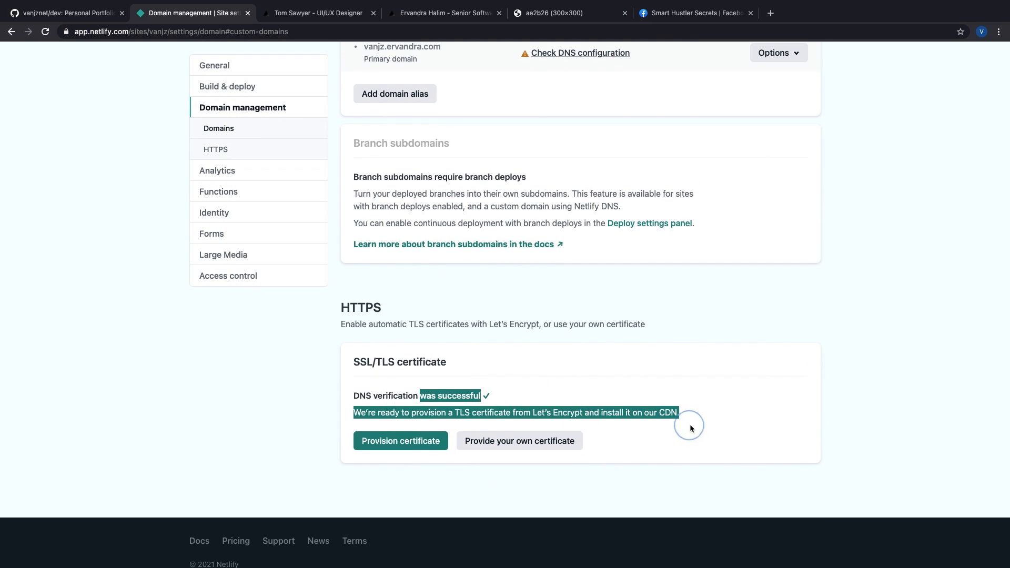
scroll(691, 427, up, 7)
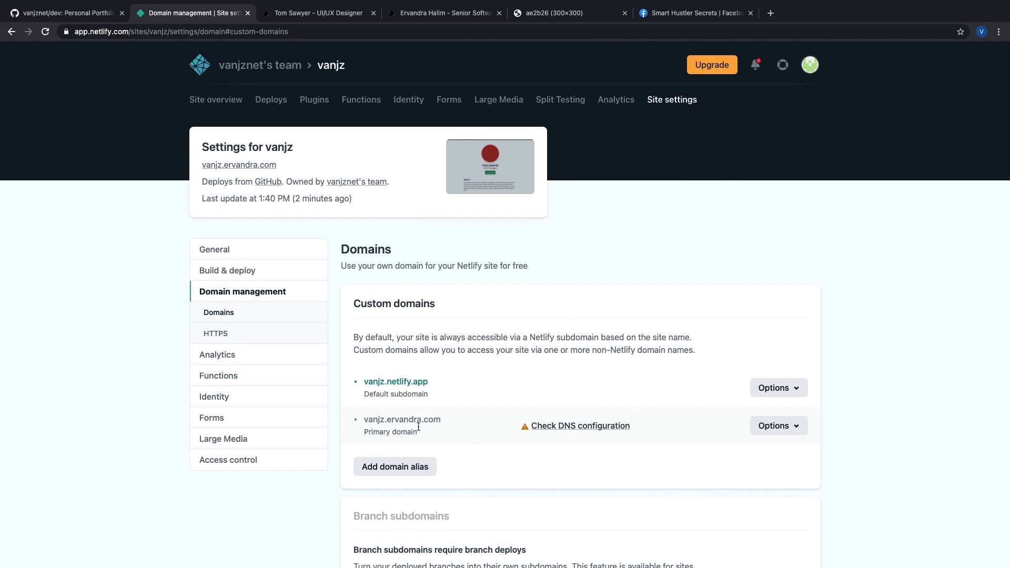
click(780, 428)
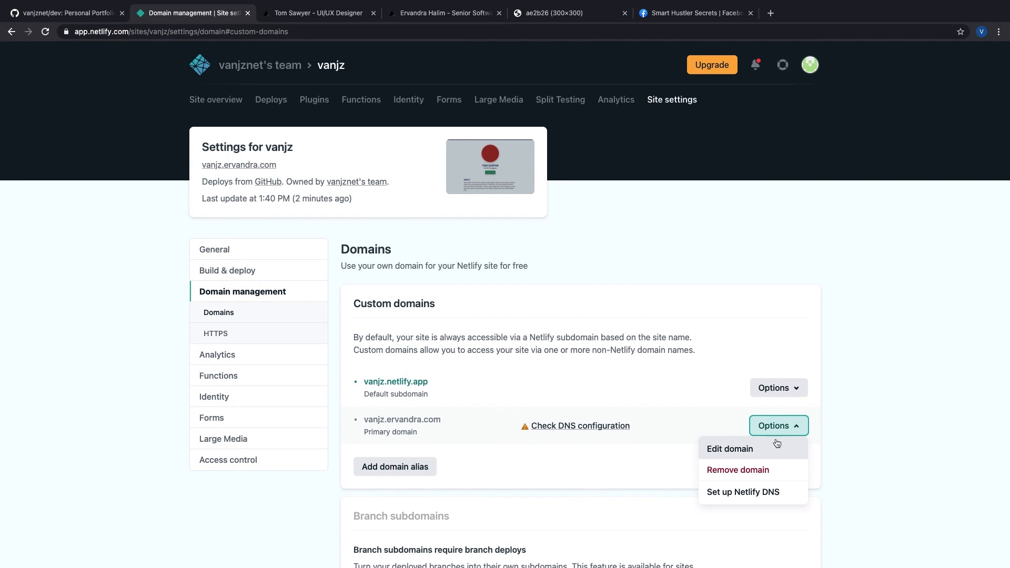
click(886, 463)
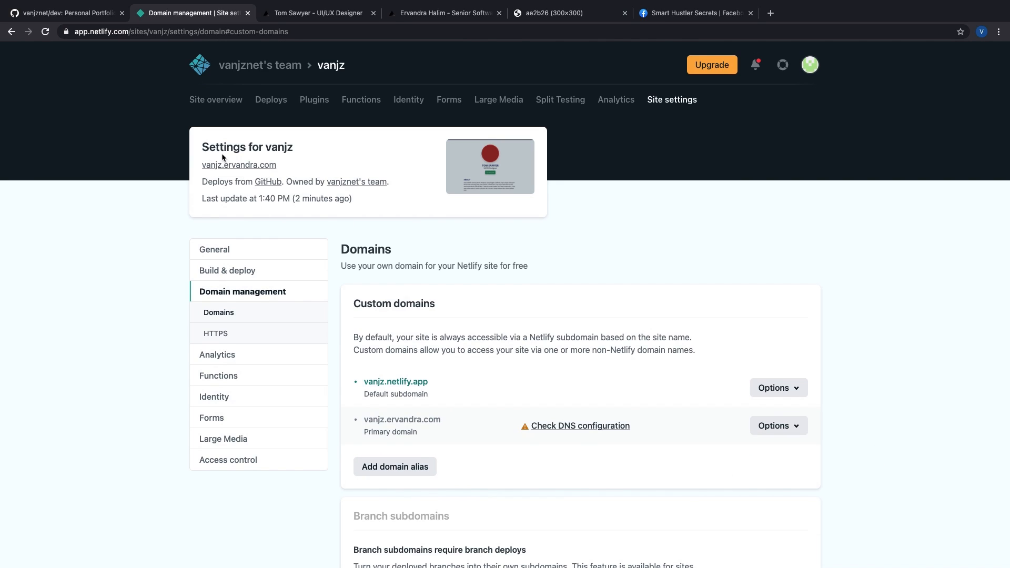
drag(284, 165, 200, 166)
click(372, 161)
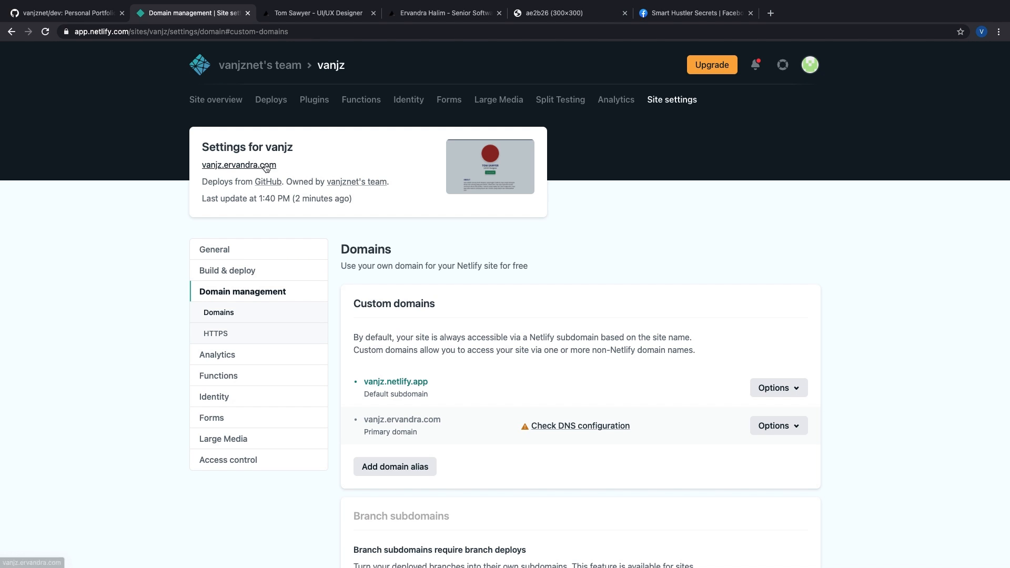
scroll(468, 285, down, 5)
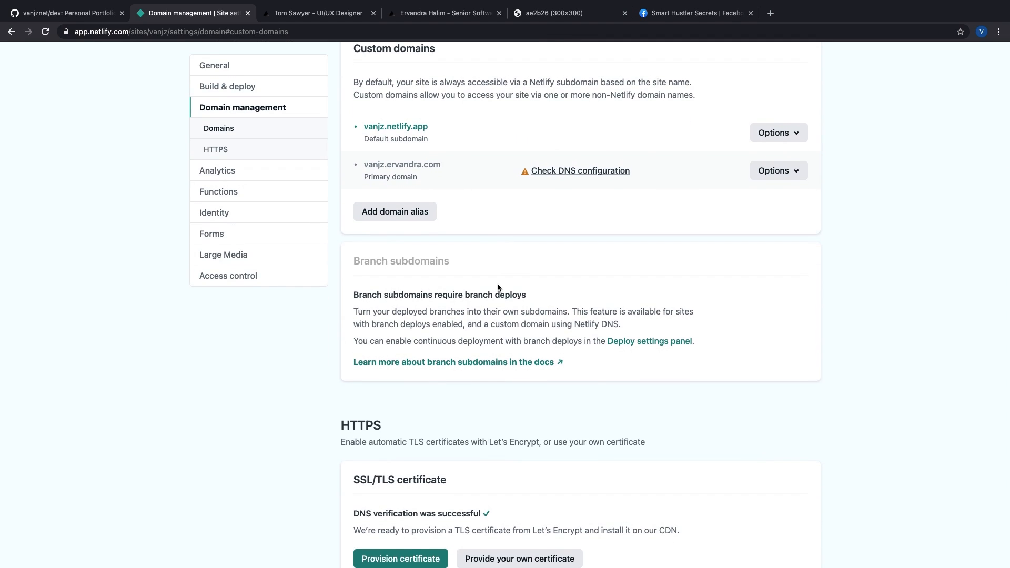
scroll(498, 287, up, 4)
scroll(499, 287, down, 7)
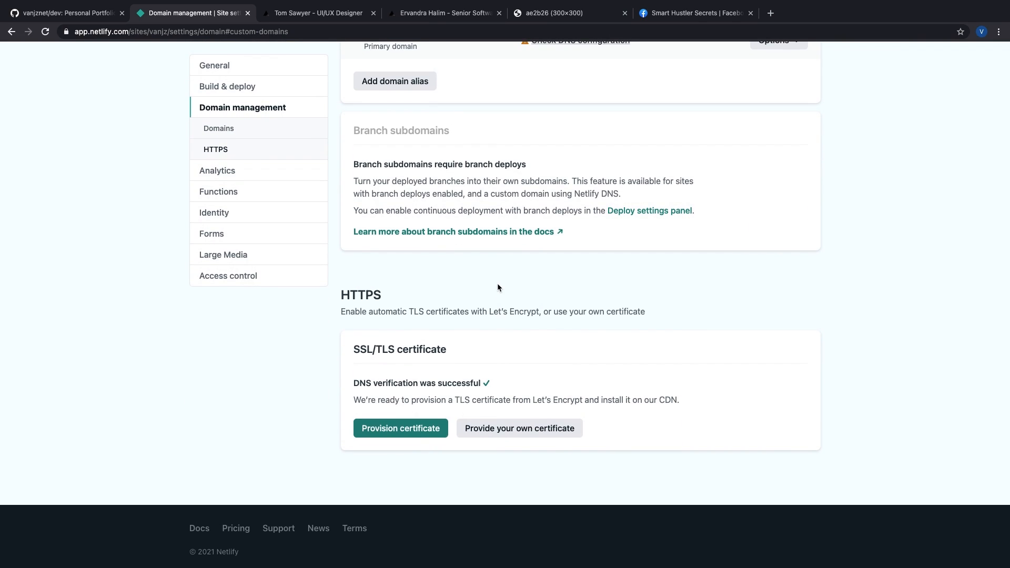
scroll(498, 284, up, 7)
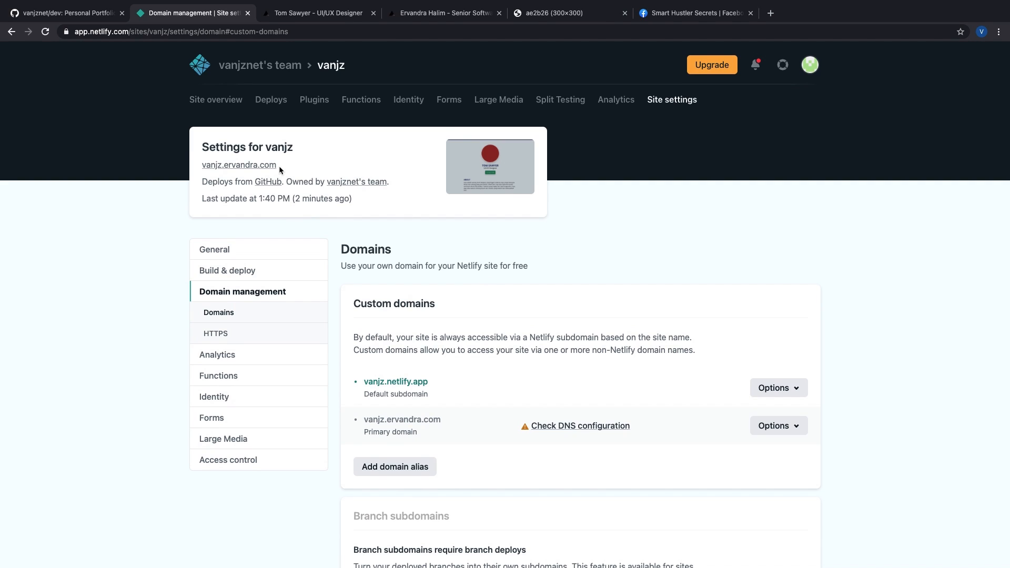
Step: Open vanjz.ervandra.com in a new tab and look over the live Tom Sawyer portfolio
click(240, 165)
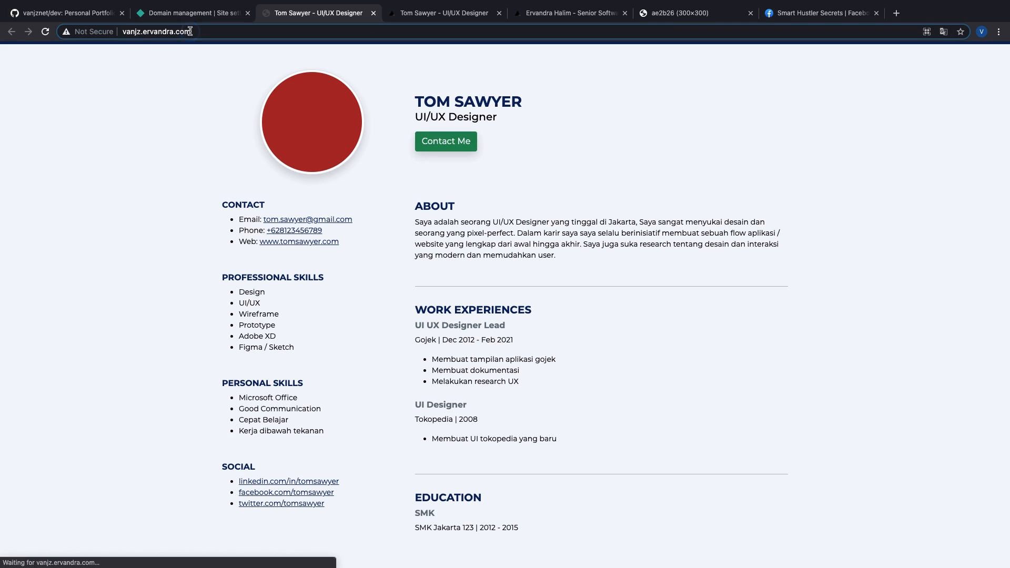
click(178, 32)
scroll(643, 301, up, 1)
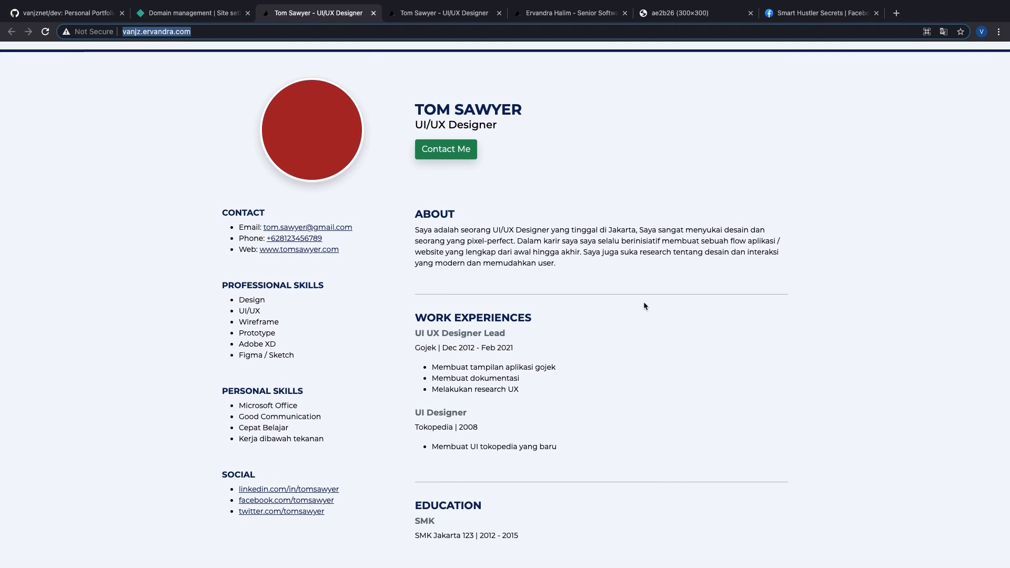
scroll(643, 302, down, 2)
scroll(643, 302, up, 3)
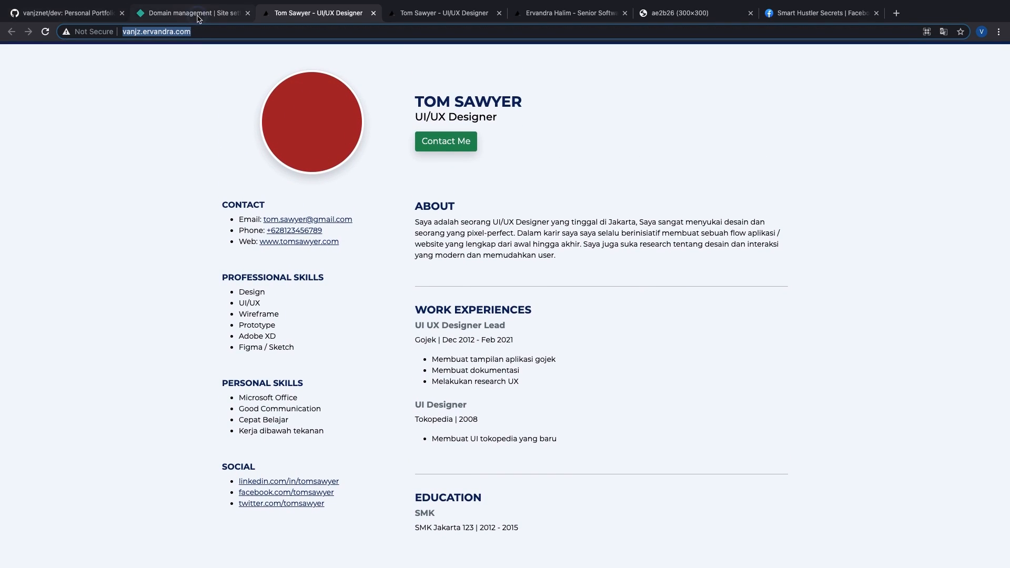
Step: Check the Netlify site overview and the GitHub repository's config folder, then revisit the live portfolio
click(179, 13)
scroll(597, 388, down, 8)
scroll(531, 367, up, 8)
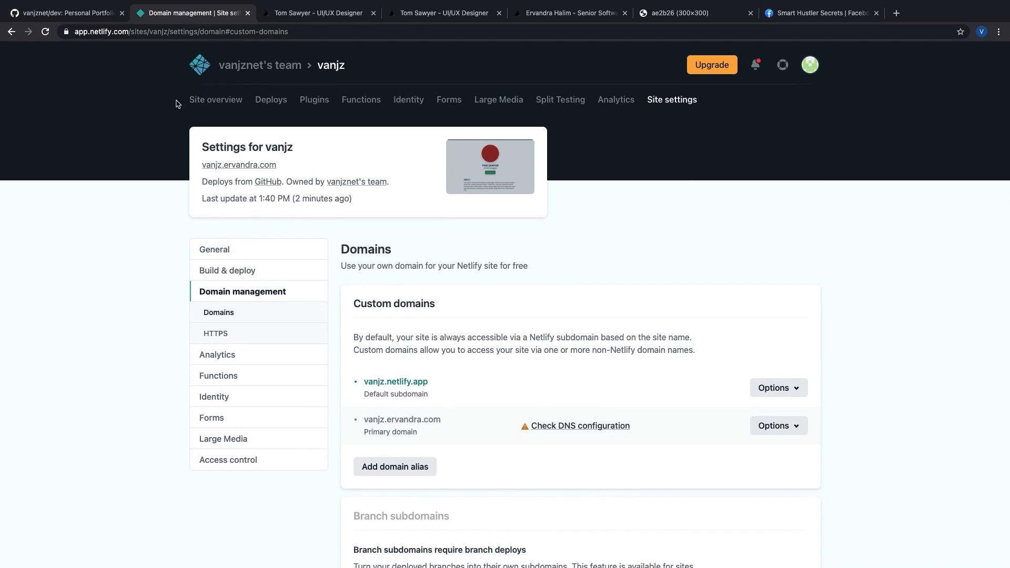
click(215, 101)
click(69, 13)
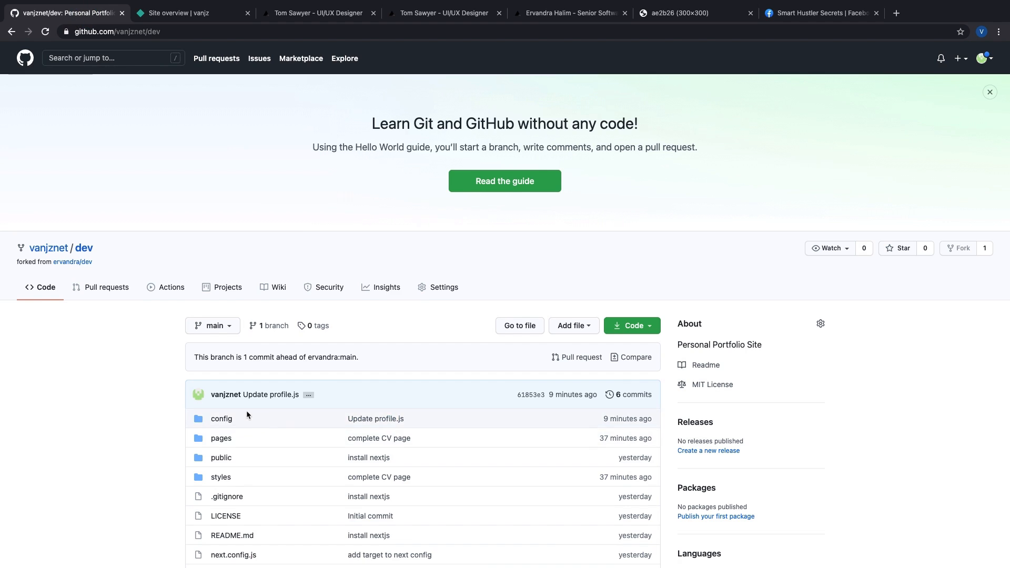
scroll(246, 410, down, 3)
click(223, 304)
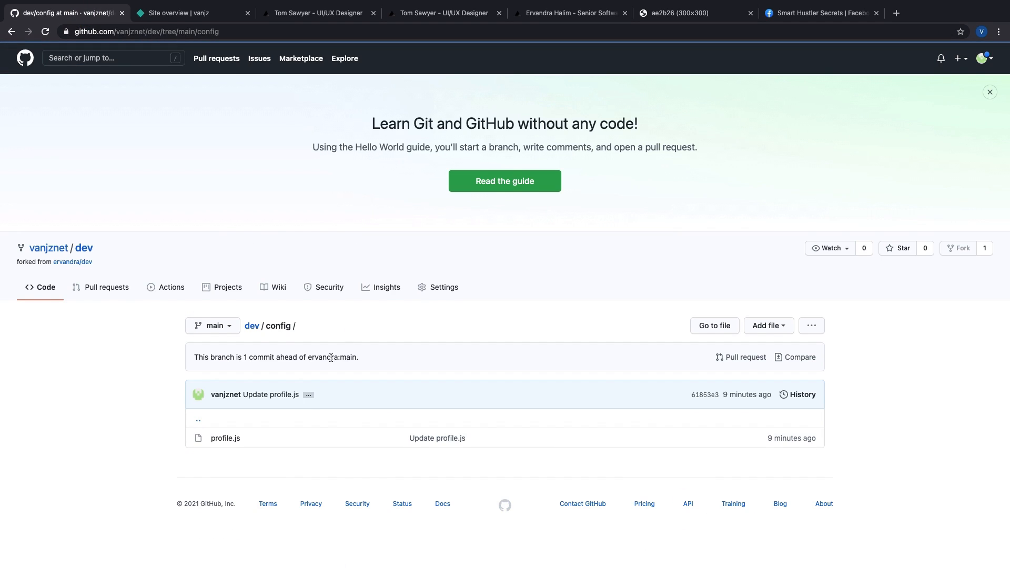
click(238, 16)
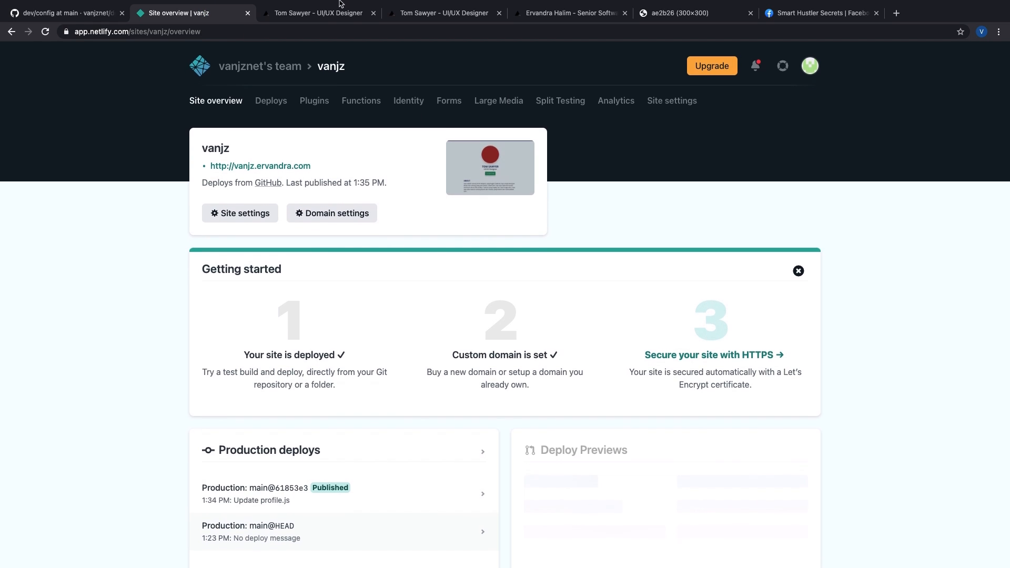
click(330, 14)
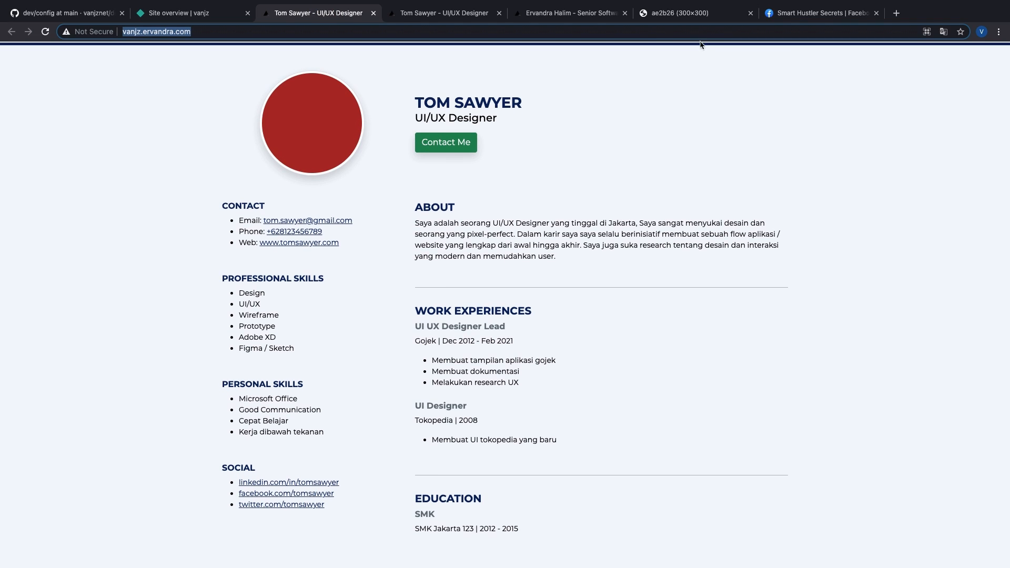
click(675, 14)
Step: Close the placeholder image tab and load the reference résumé at ervandra.netlify.app
click(750, 14)
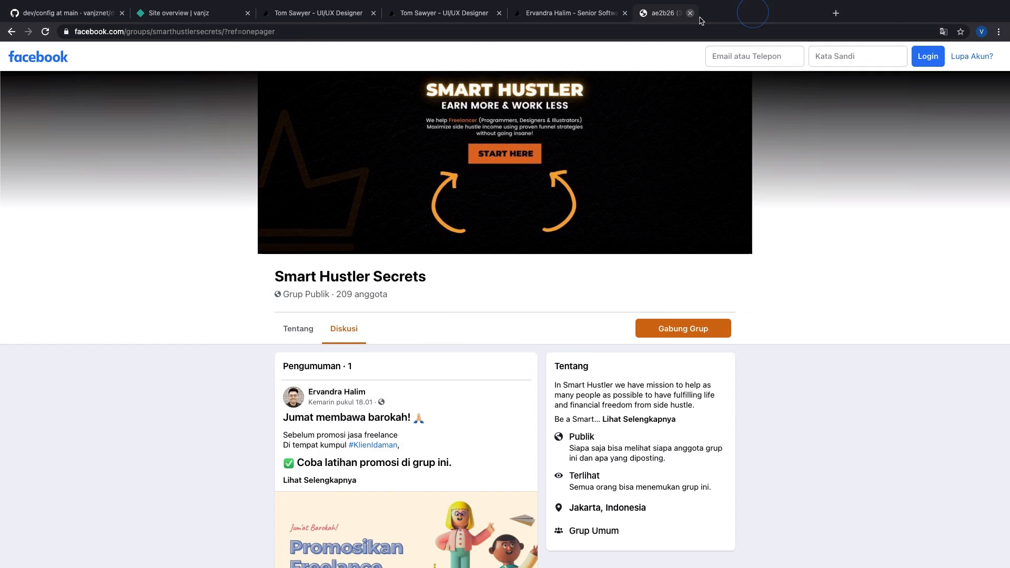
click(561, 21)
scroll(516, 160, down, 1)
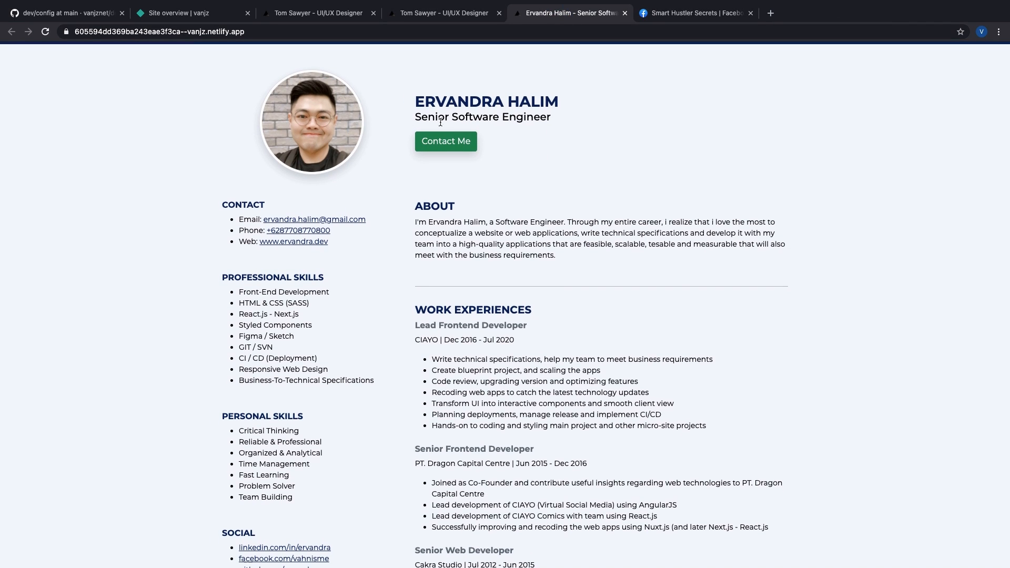
drag(206, 32, 1, 37)
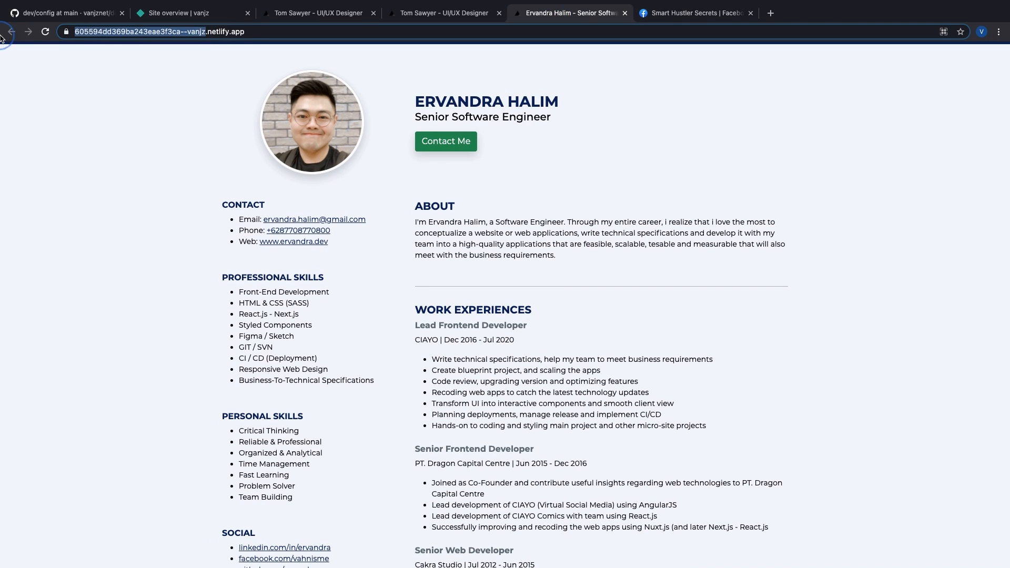
text(ervandra)
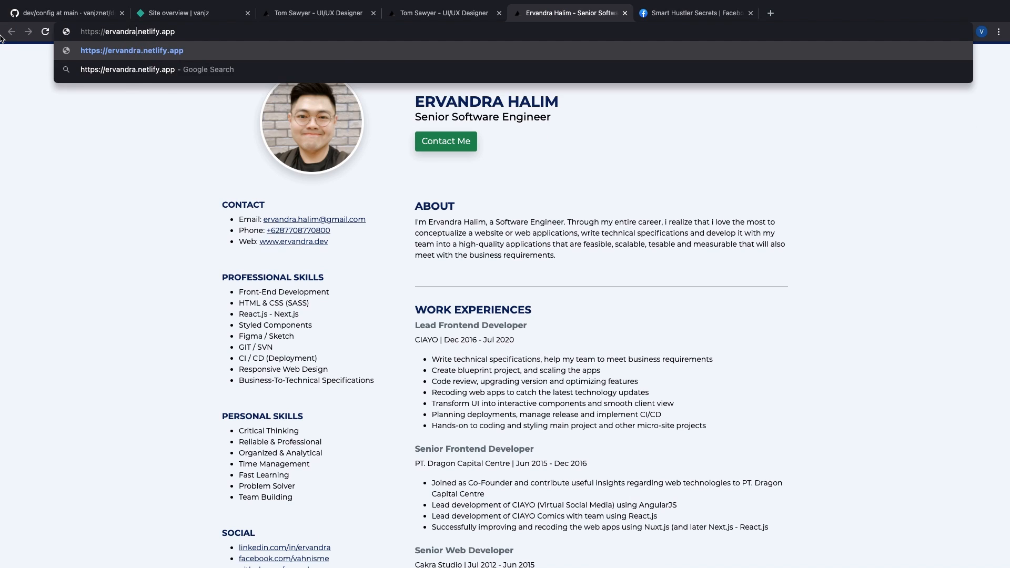
key(Return)
Step: Scroll through the Senior Software Engineer reference résumé, then close its tab
scroll(590, 121, down, 2)
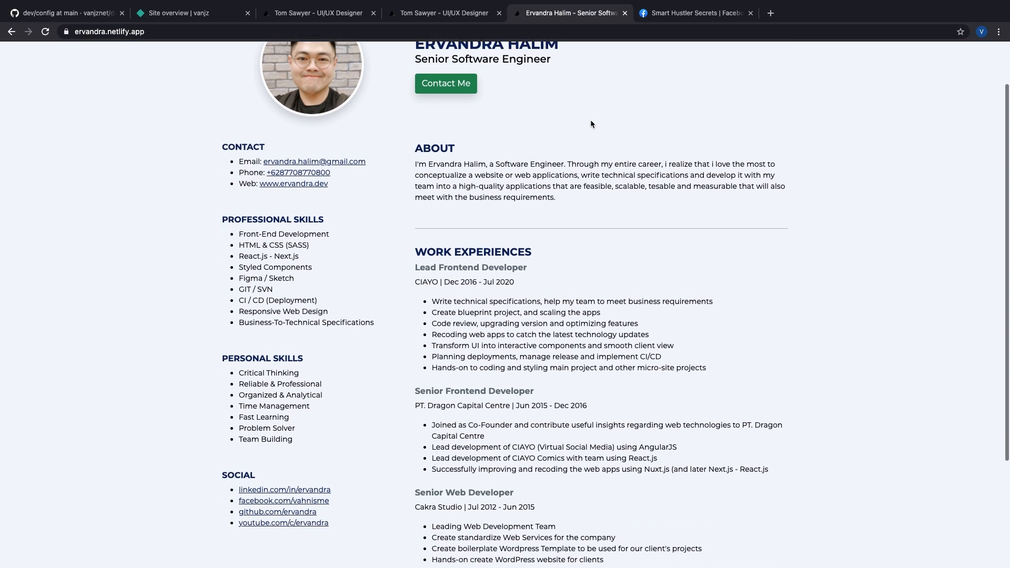
scroll(591, 121, up, 2)
scroll(535, 145, down, 1)
scroll(535, 148, down, 3)
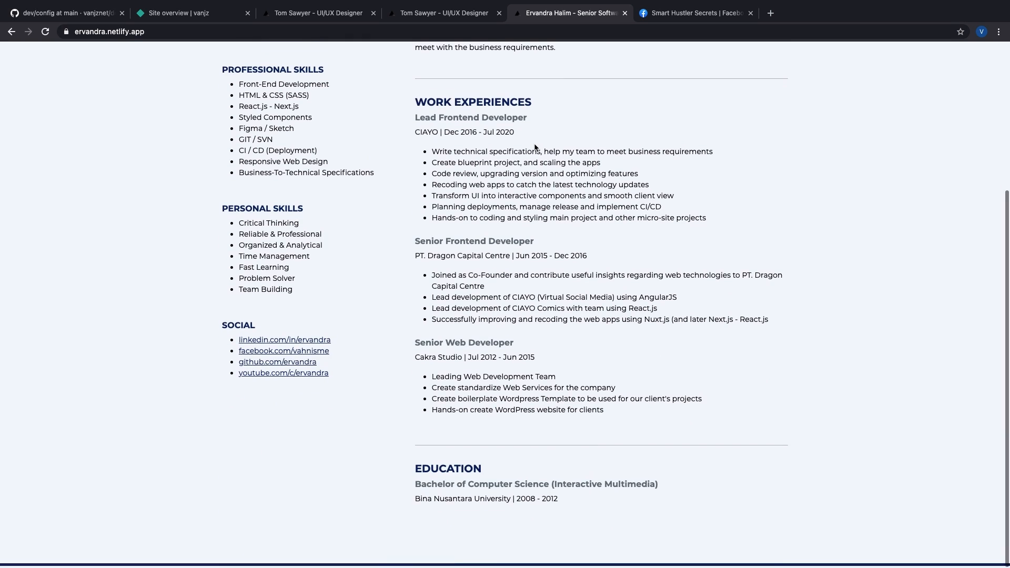
scroll(469, 158, up, 4)
scroll(269, 239, down, 4)
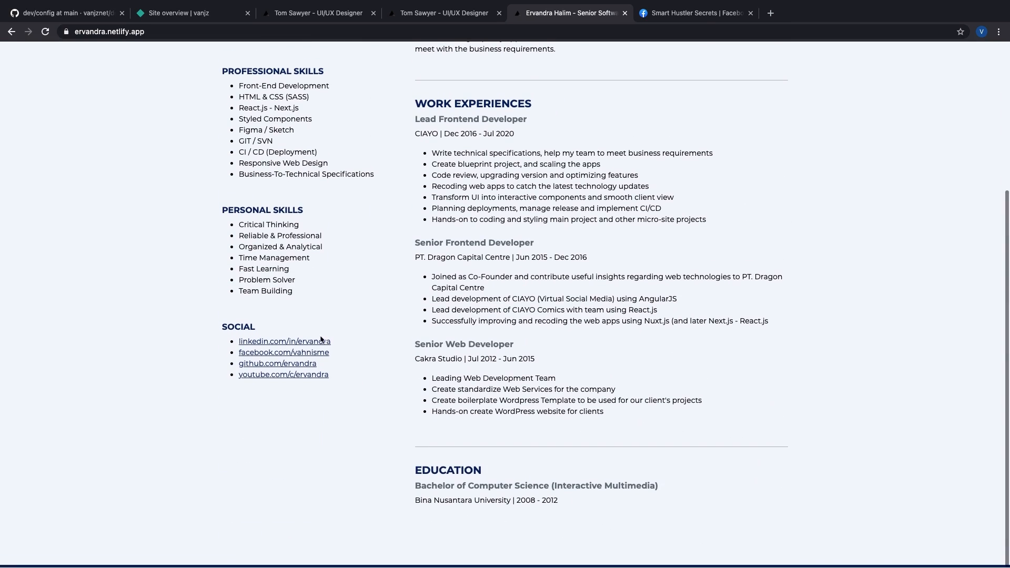
scroll(620, 319, up, 4)
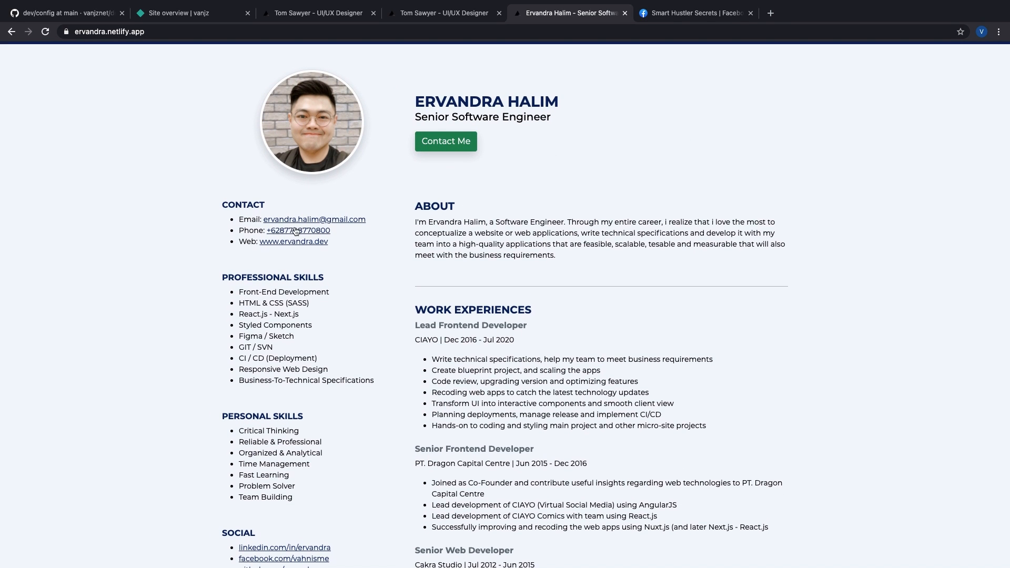
scroll(390, 228, down, 5)
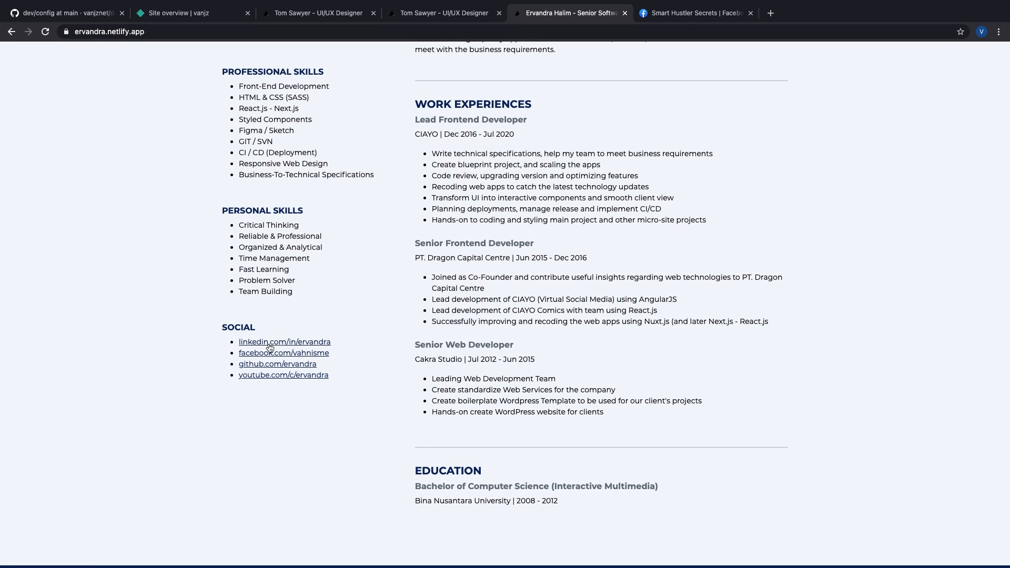
scroll(283, 354, up, 5)
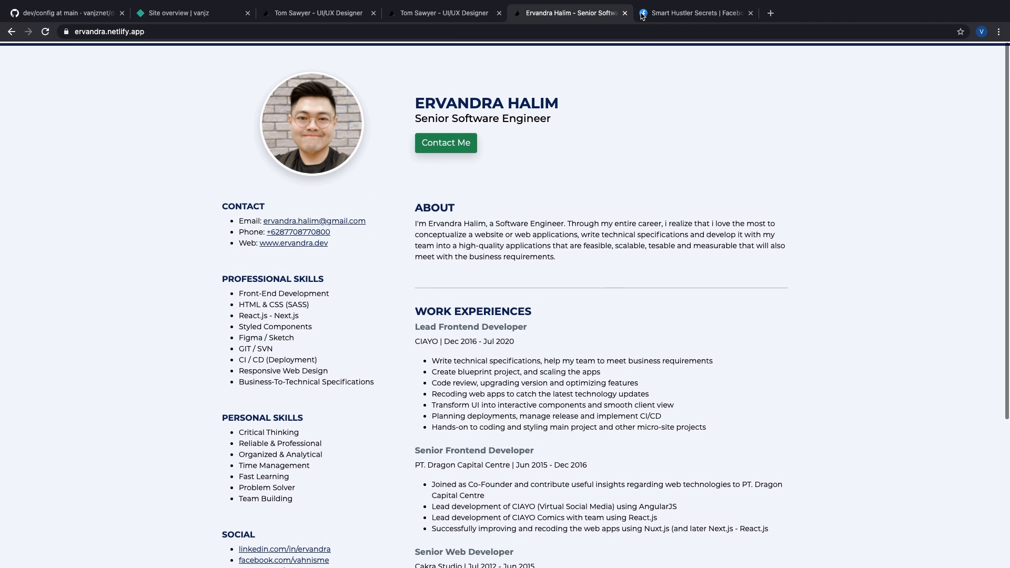
key(ctrl+w)
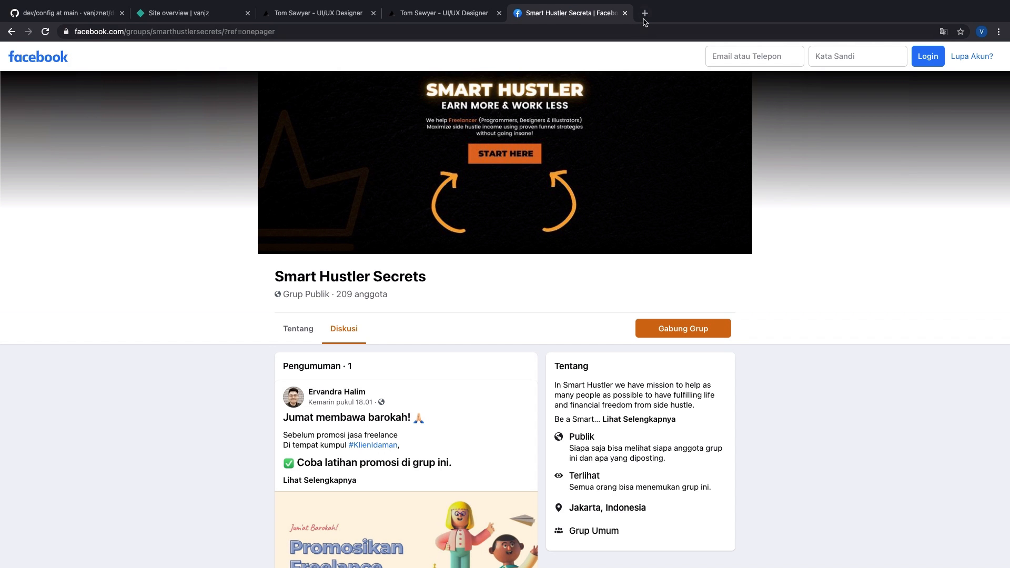
Step: Swap the old Facebook tab for a fresh tab loading the bit.ly/join-shs short link
click(626, 13)
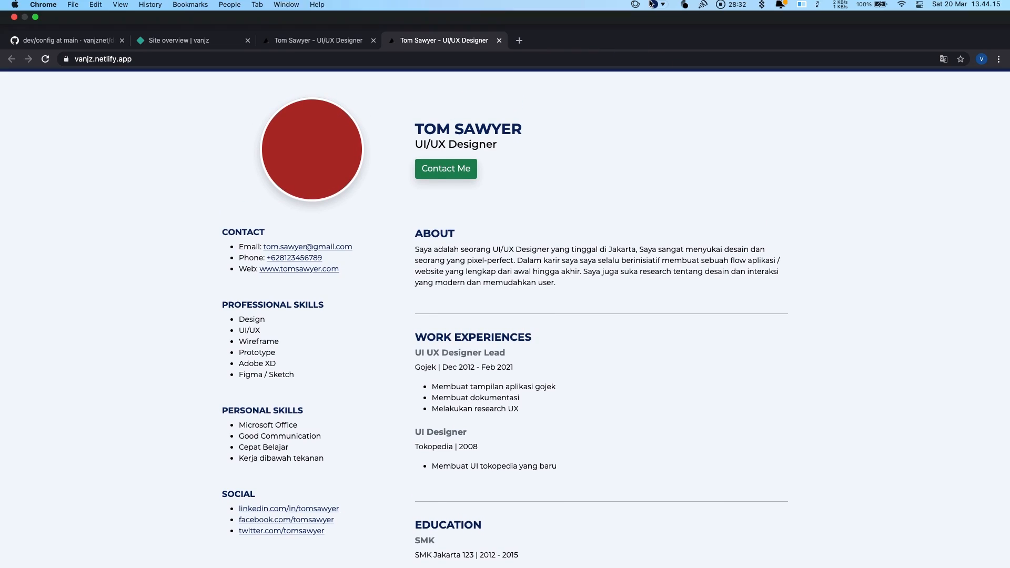
click(520, 40)
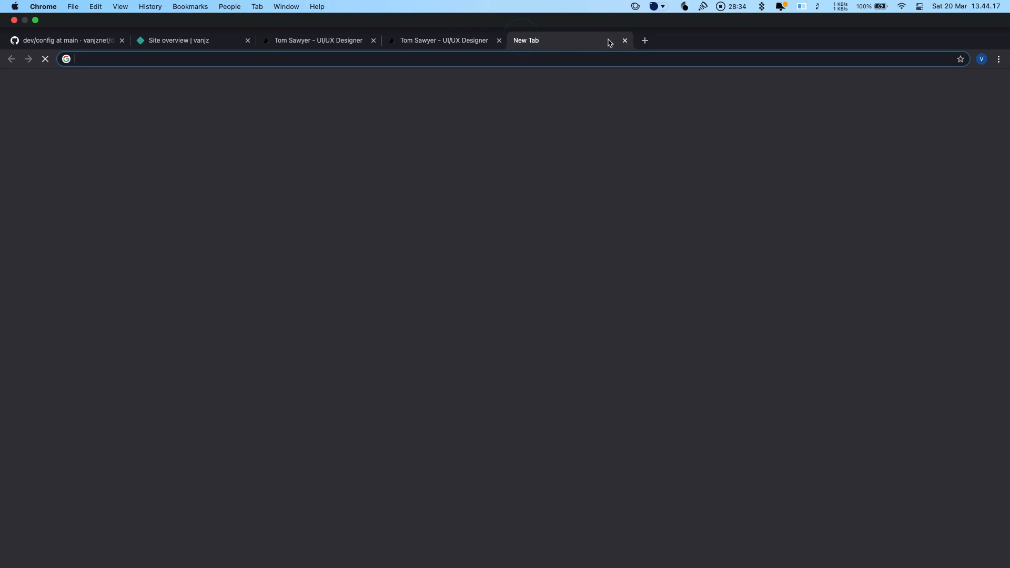
click(653, 62)
text(bit.l)
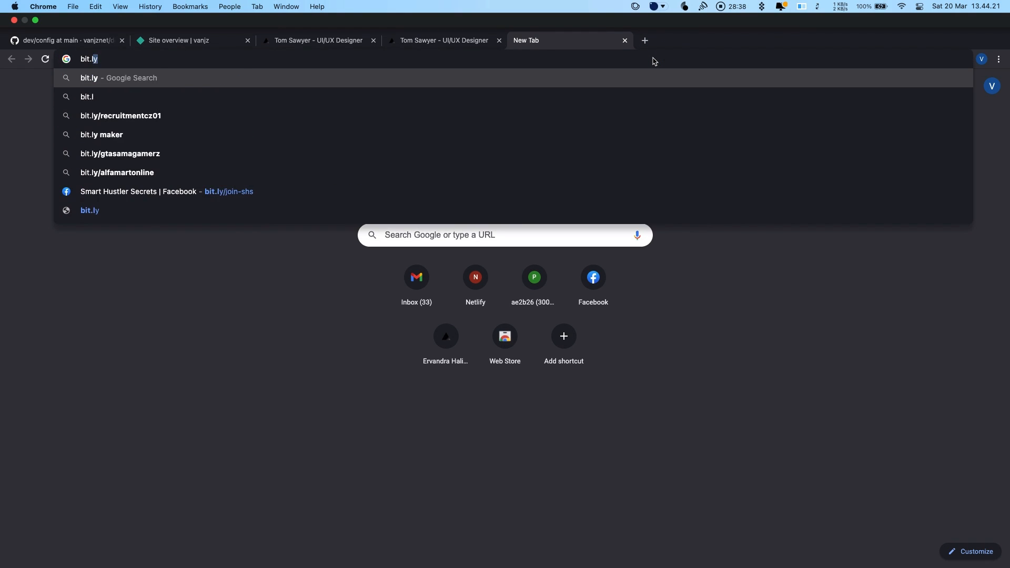
text(y/join-shs)
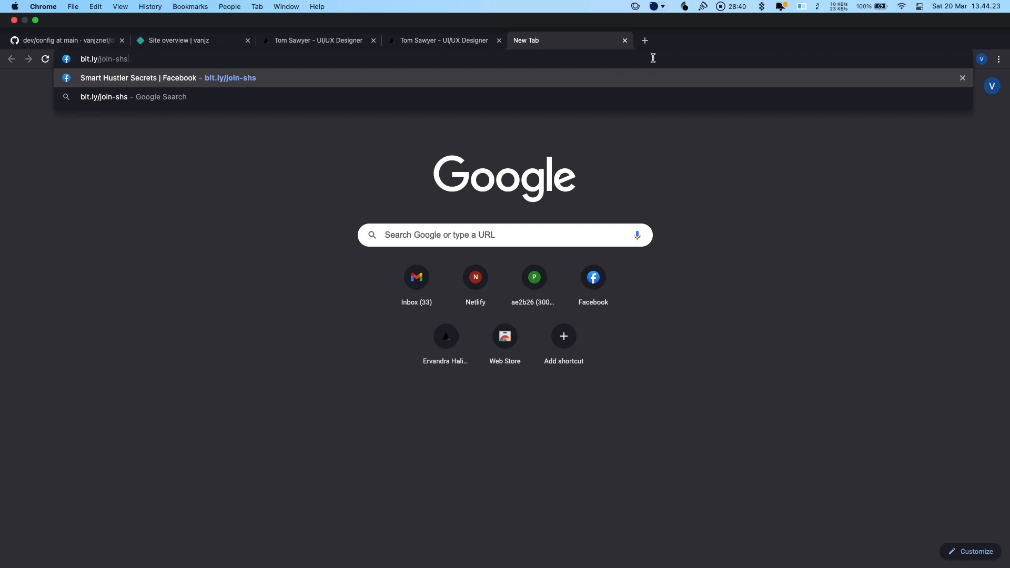
key(Return)
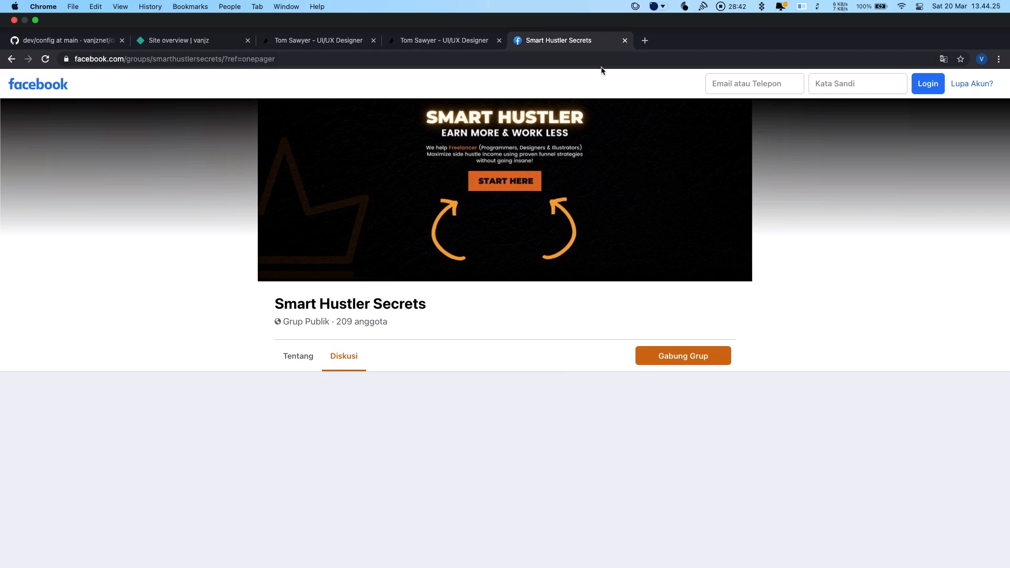
Step: Scroll down the group feed and page through the Ask me anything Q&A carousel cards
scroll(378, 292, down, 9)
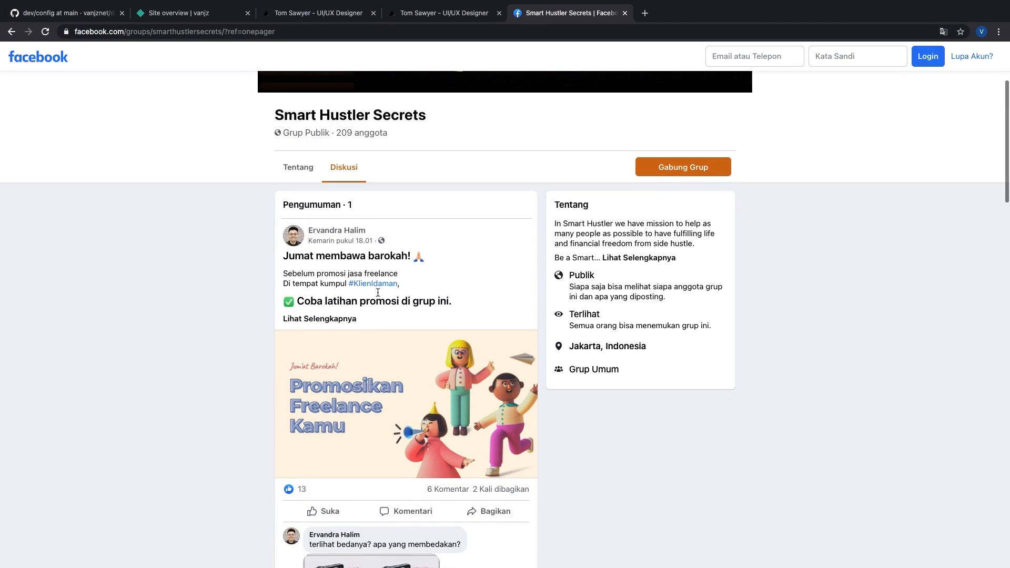
scroll(379, 296, down, 10)
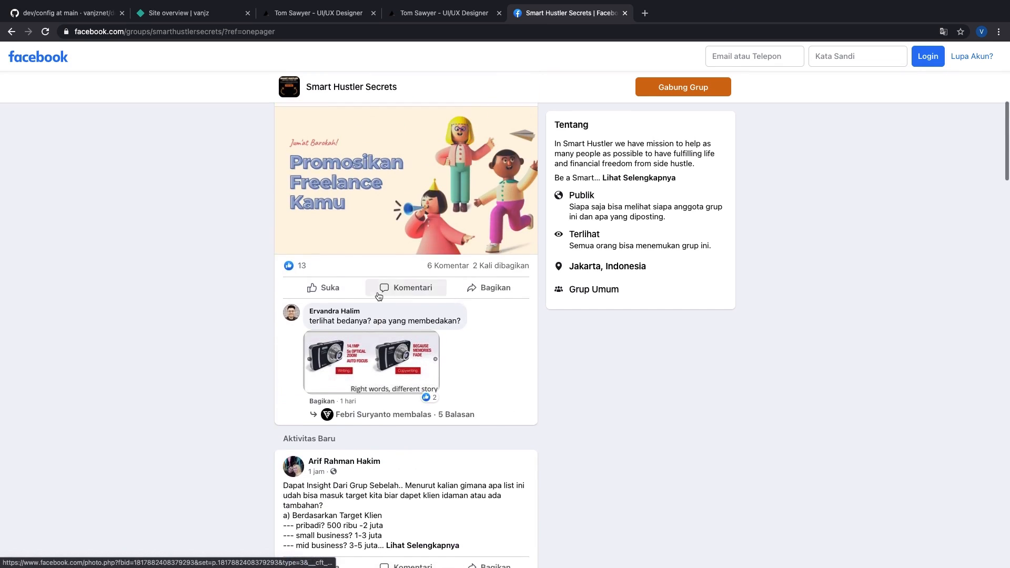
scroll(379, 295, down, 15)
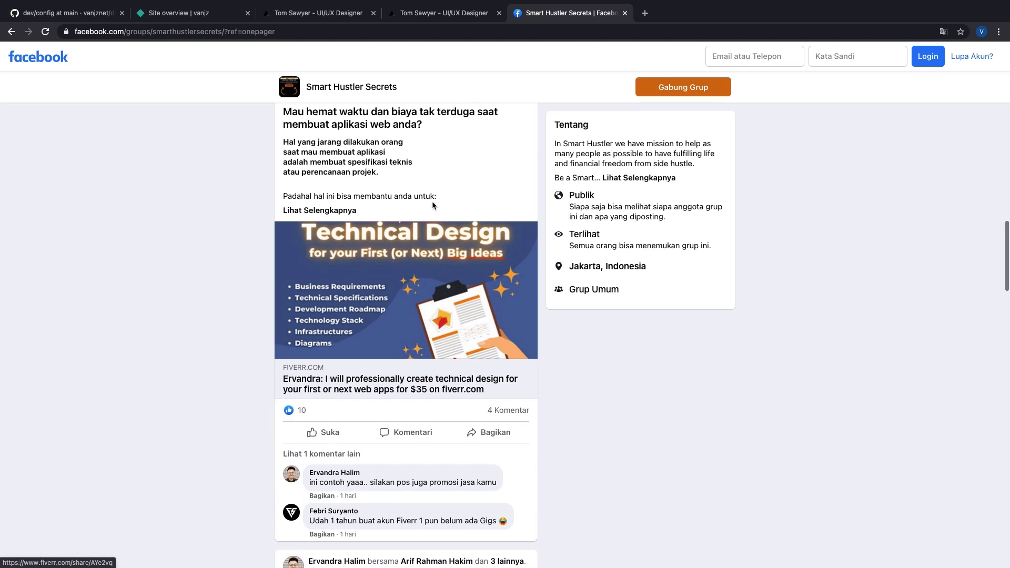
scroll(439, 263, down, 6)
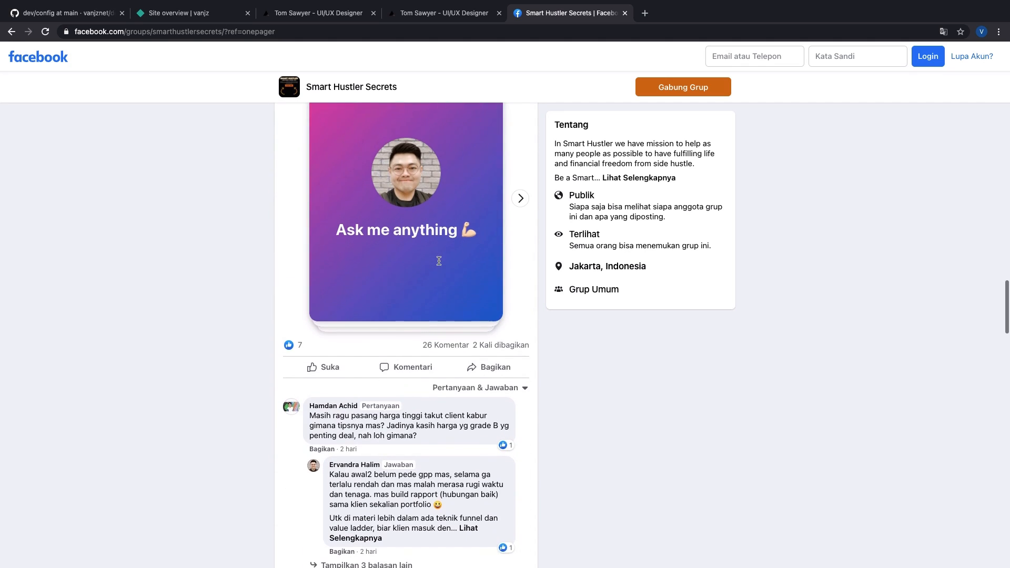
click(523, 197)
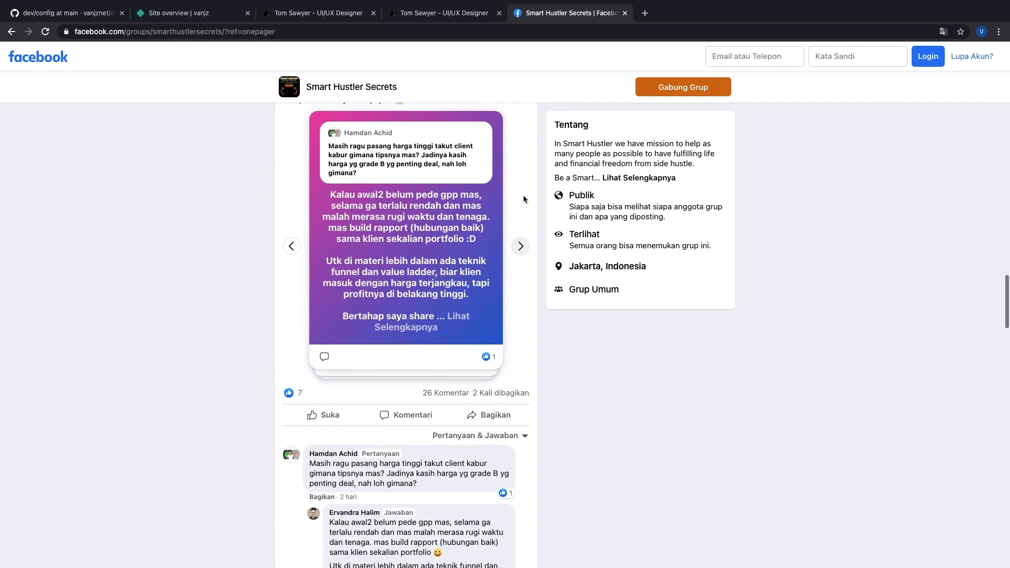
click(520, 247)
click(520, 246)
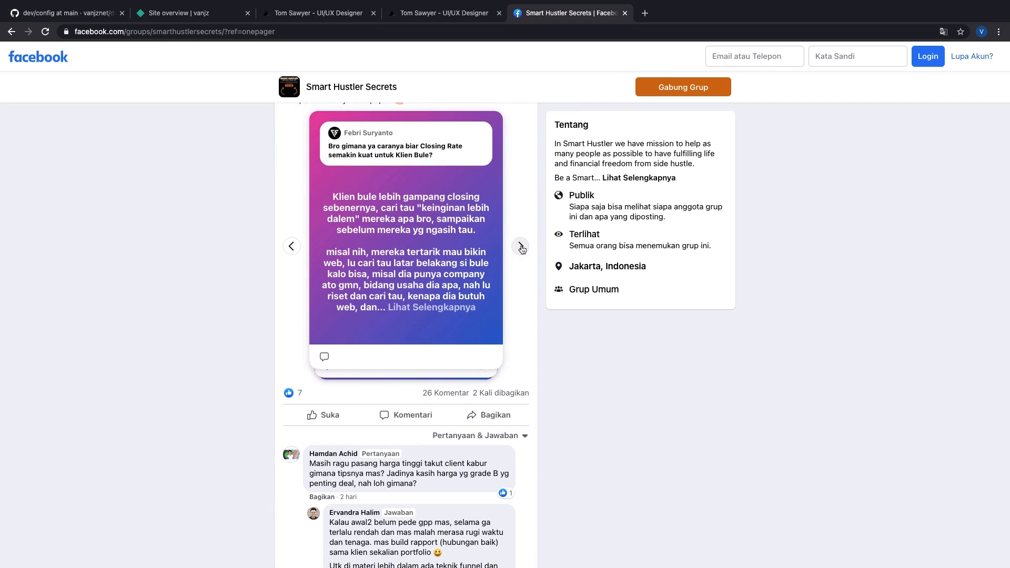
Step: Scroll to the welcome VIP post, expand it with Lihat Selengkapnya, and read on
scroll(521, 249, down, 6)
scroll(522, 249, down, 13)
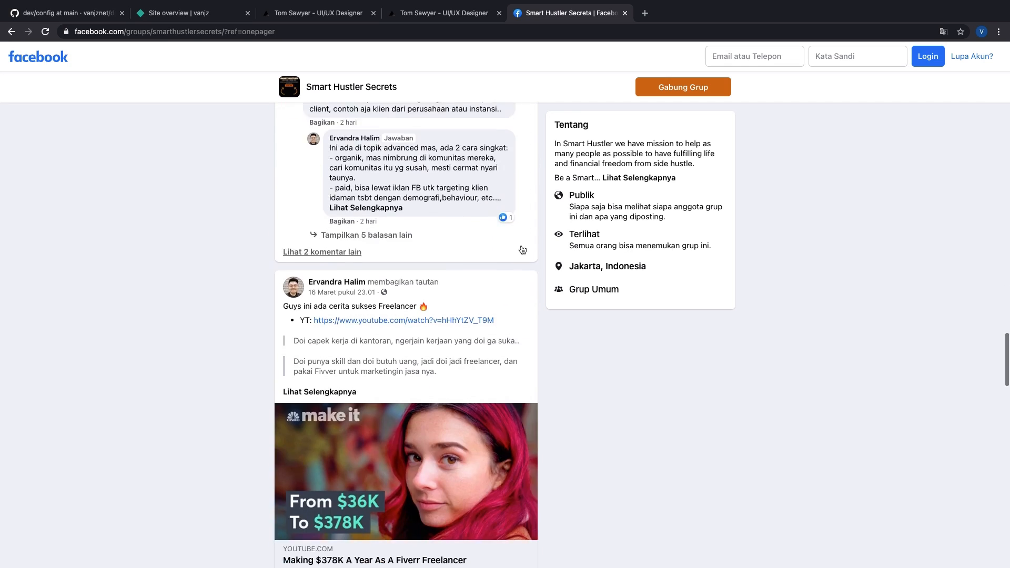
scroll(523, 249, down, 2)
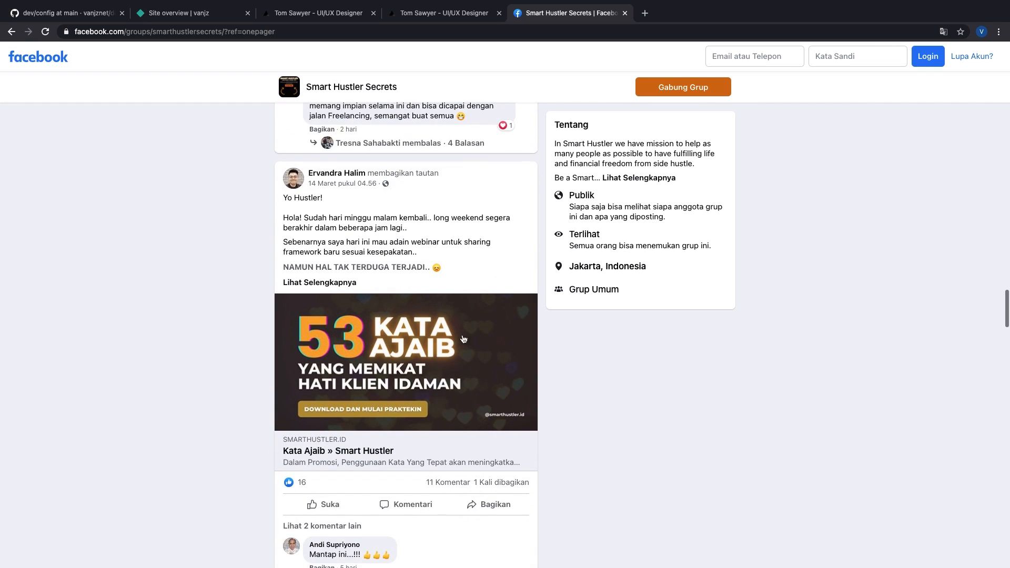
scroll(478, 395, down, 20)
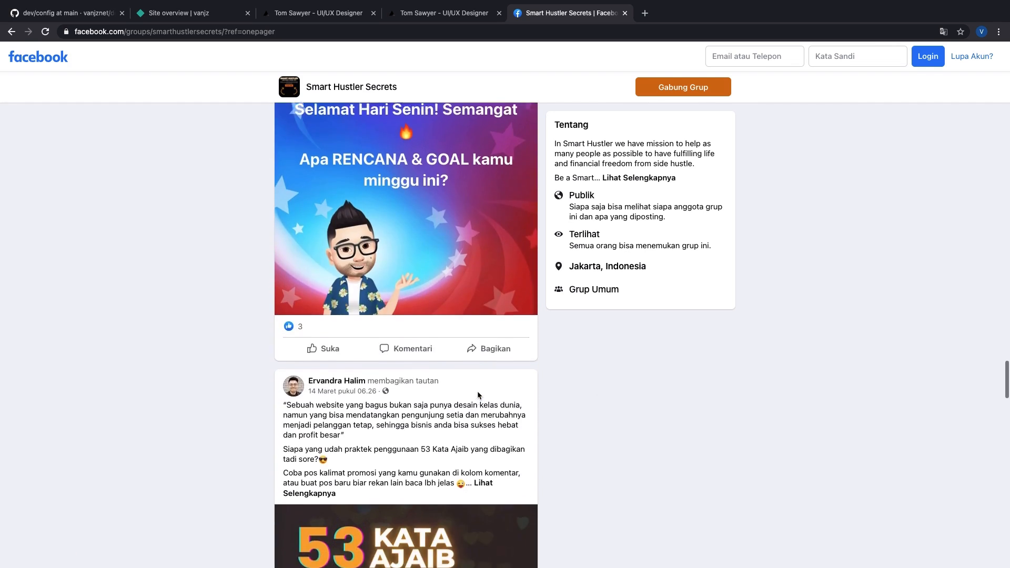
scroll(478, 396, down, 11)
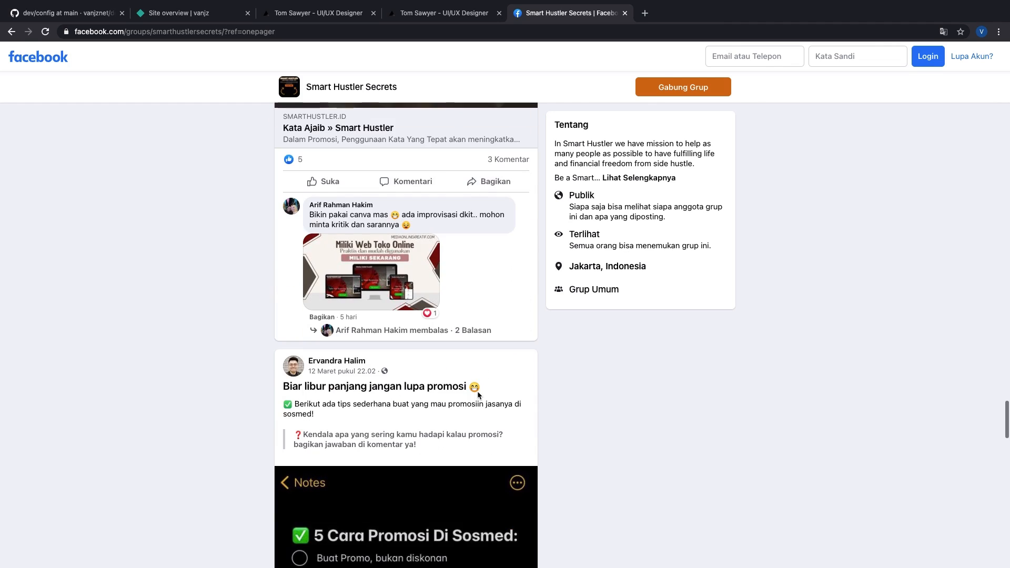
scroll(478, 395, down, 11)
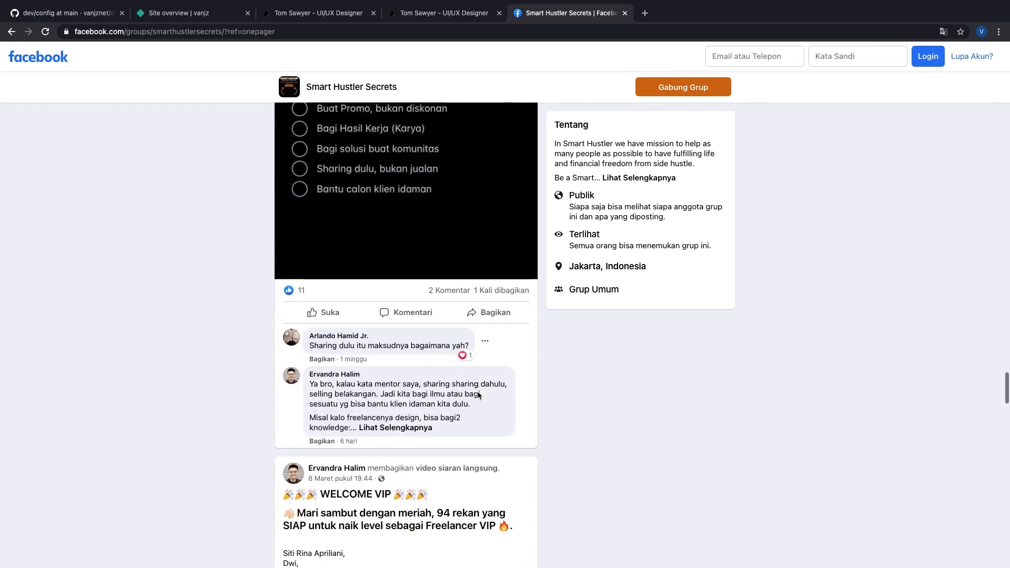
scroll(478, 396, down, 1)
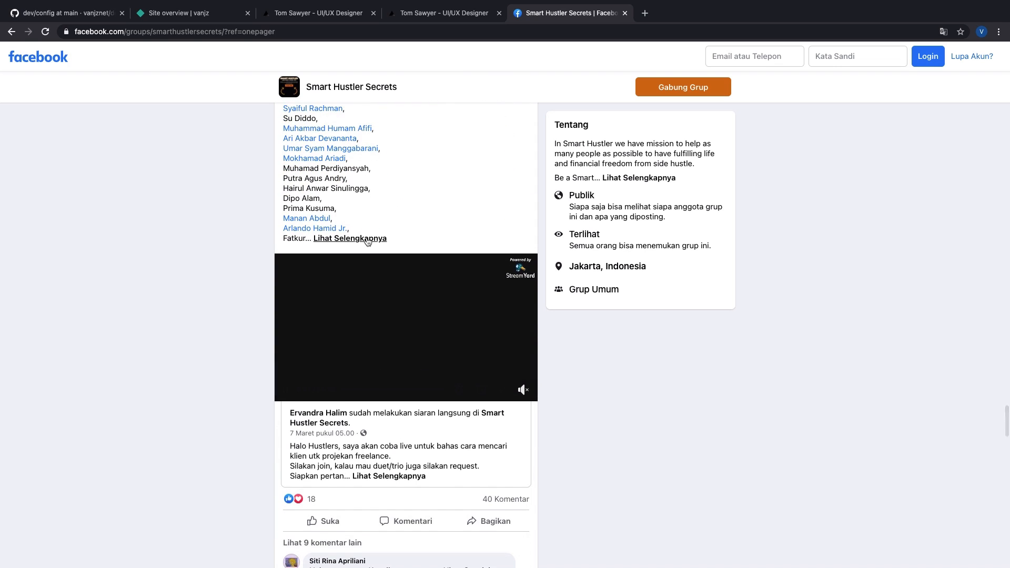
click(365, 237)
scroll(365, 235, down, 5)
scroll(365, 235, down, 9)
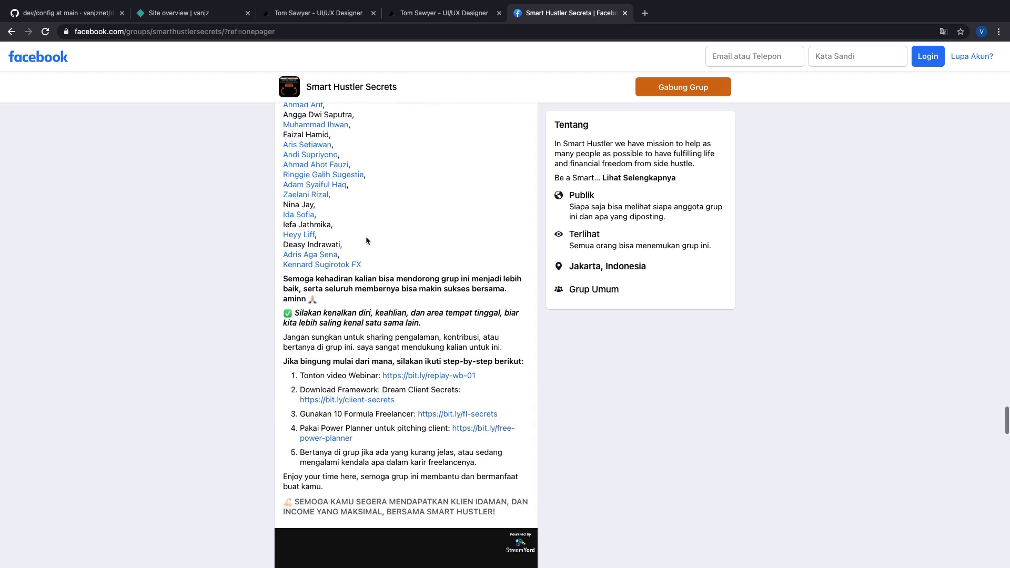
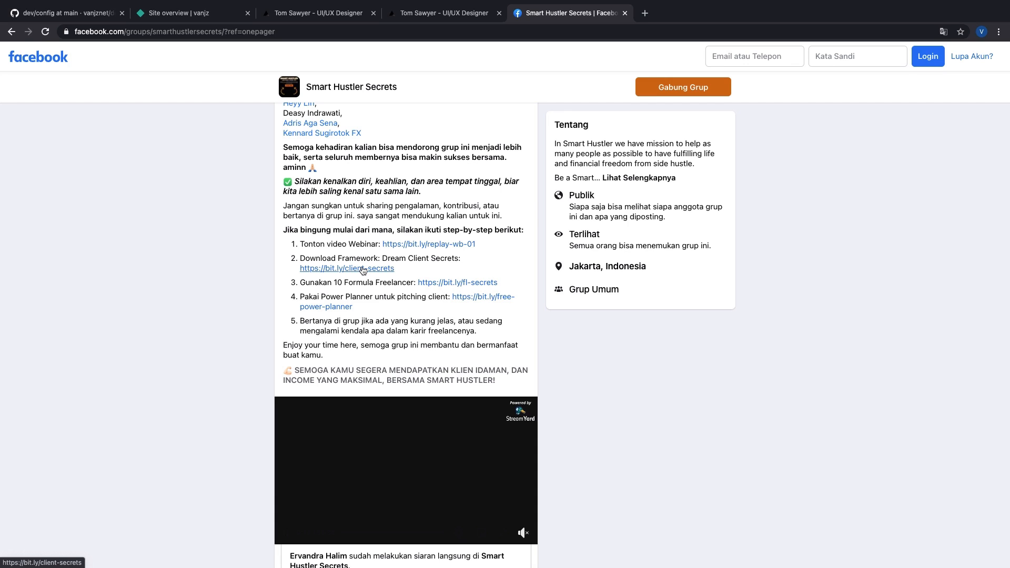
Step: Open the bit.ly/client-secrets Dream Client Secrets link from the group post in a new tab
click(363, 269)
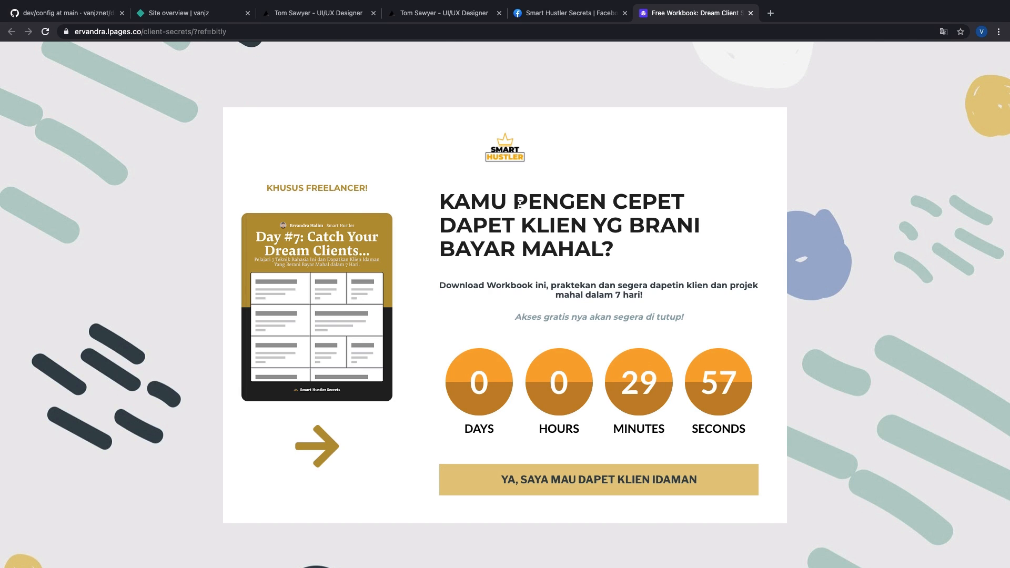
Step: Request the free workbook via 'YA, SAYA MAU DAPET KLIEN IDAMAN', submitting a Gmail address and name
drag(513, 202, 661, 244)
click(660, 244)
click(626, 476)
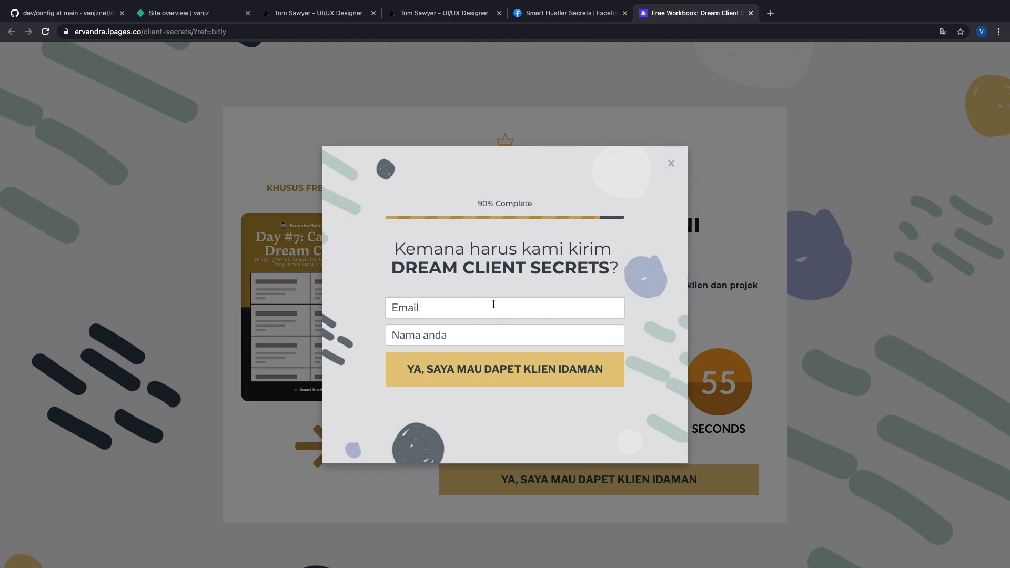
click(490, 308)
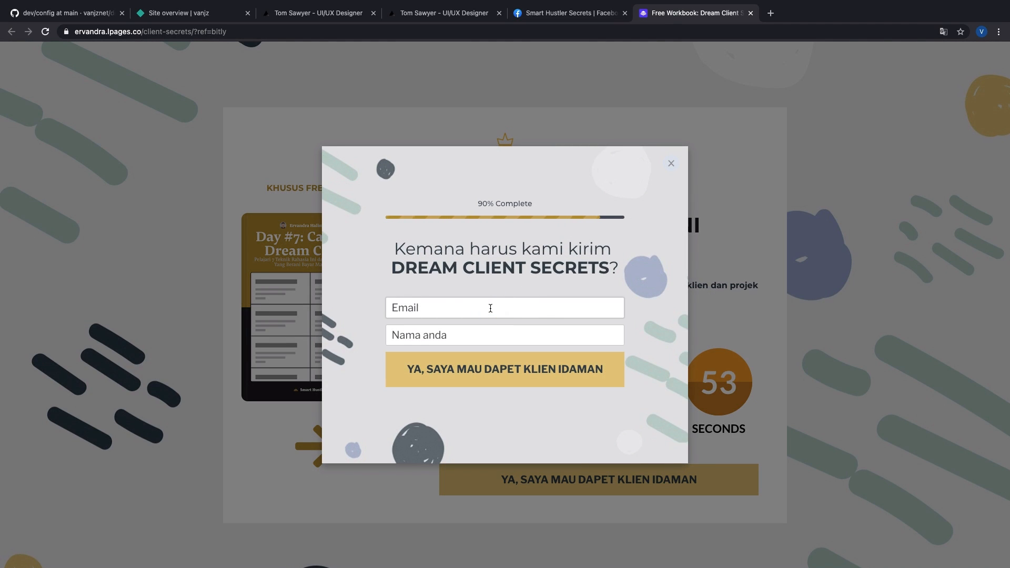
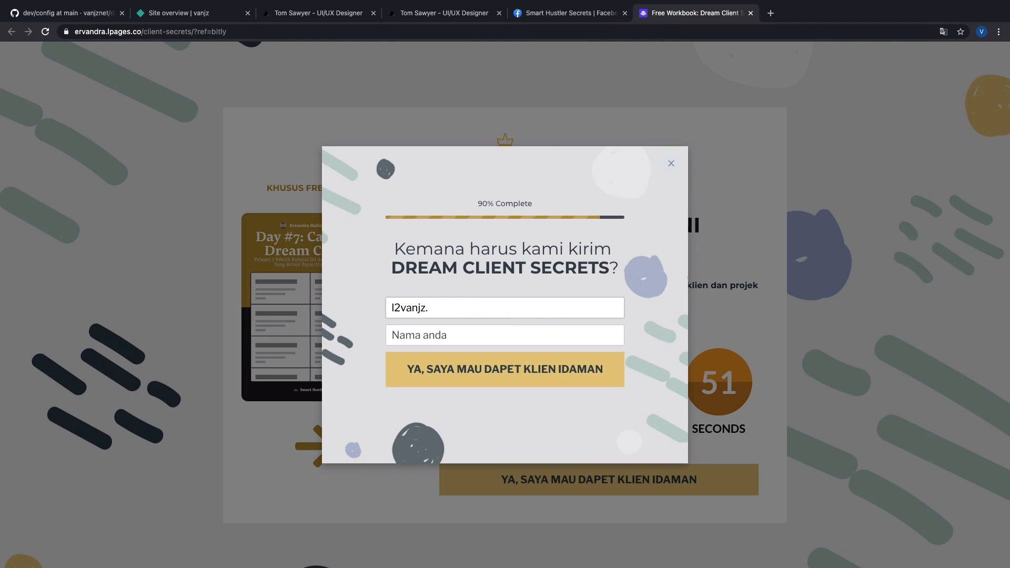
key(Tab)
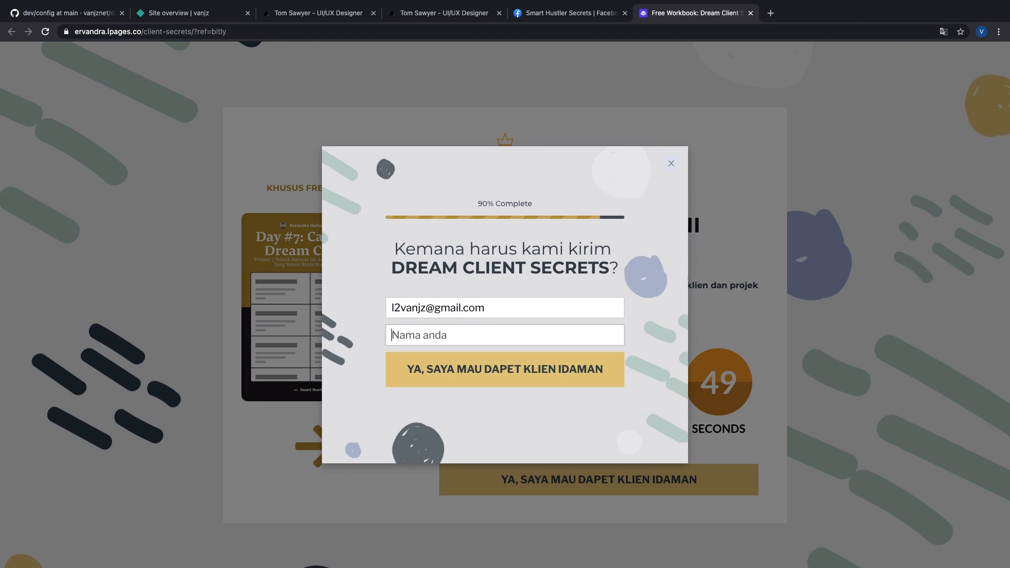
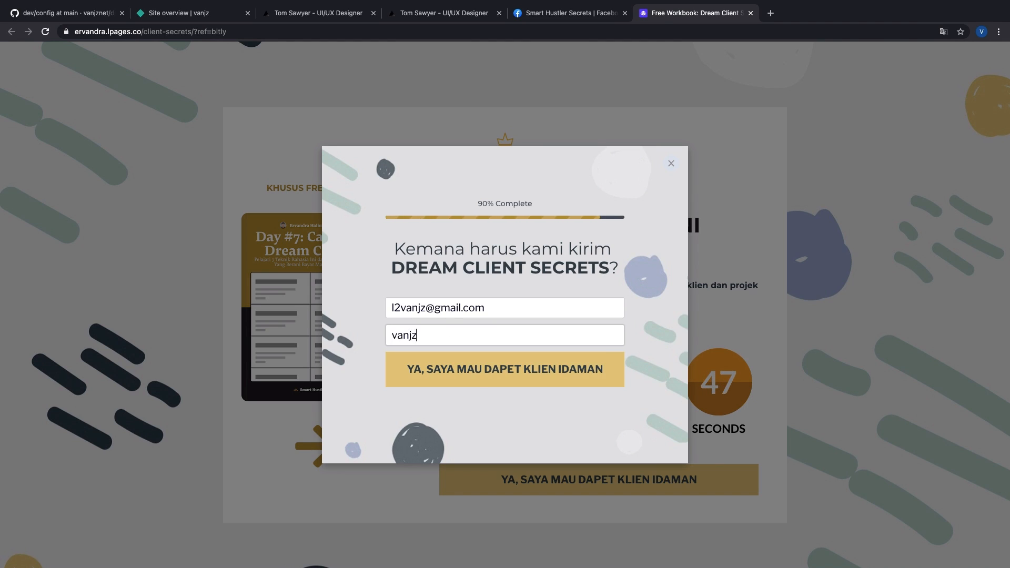
click(506, 353)
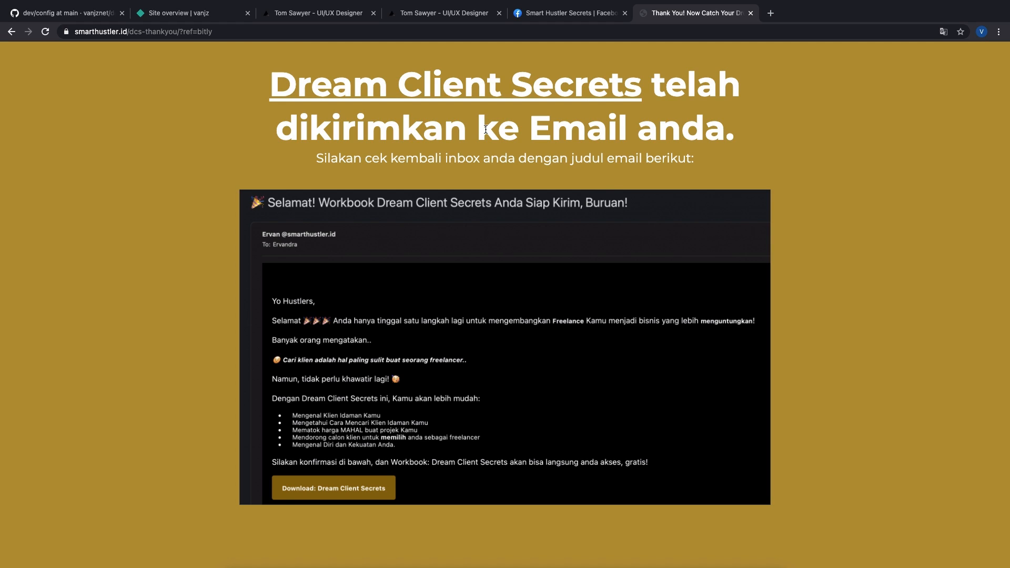
Step: Scroll down the thank-you page to reach the community invitation
scroll(485, 129, down, 2)
scroll(487, 132, down, 1)
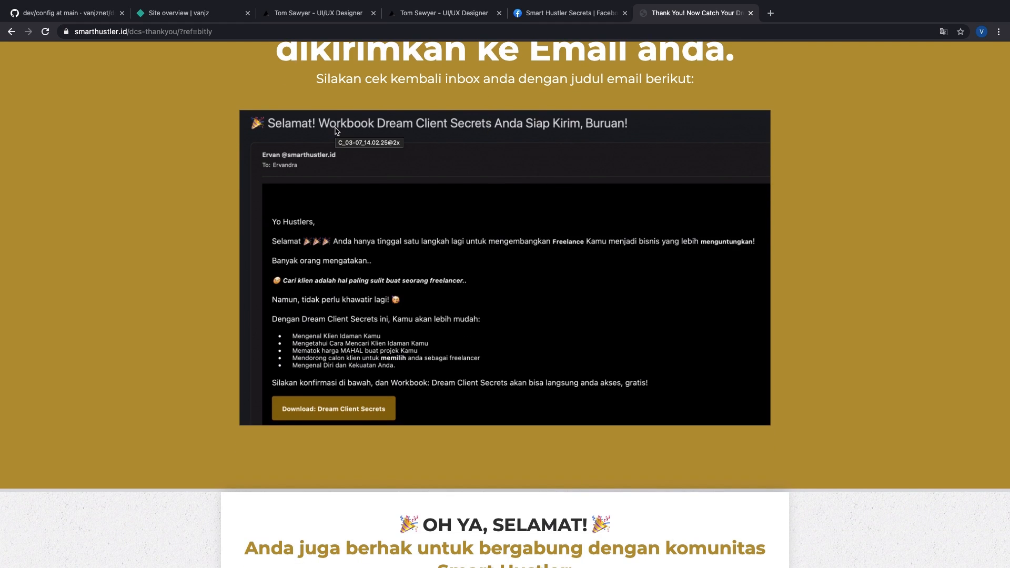
scroll(336, 131, up, 1)
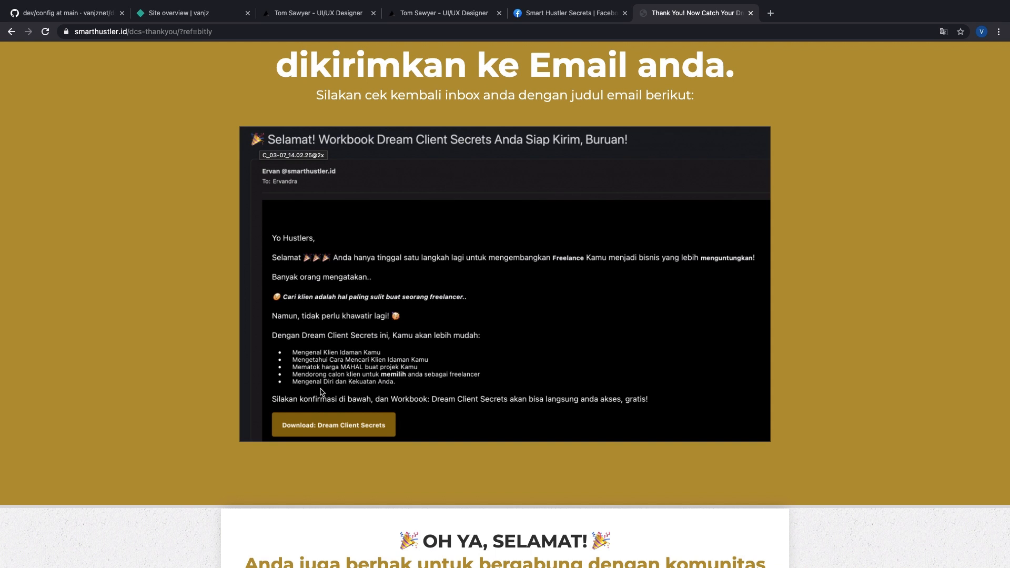
scroll(323, 427, down, 1)
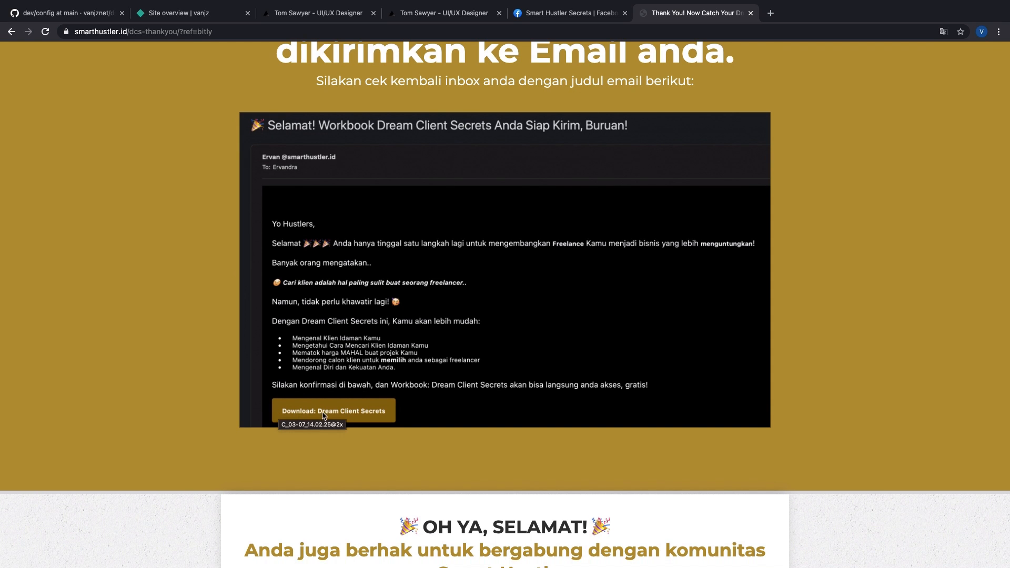
scroll(379, 418, down, 2)
scroll(398, 416, down, 3)
scroll(407, 368, up, 2)
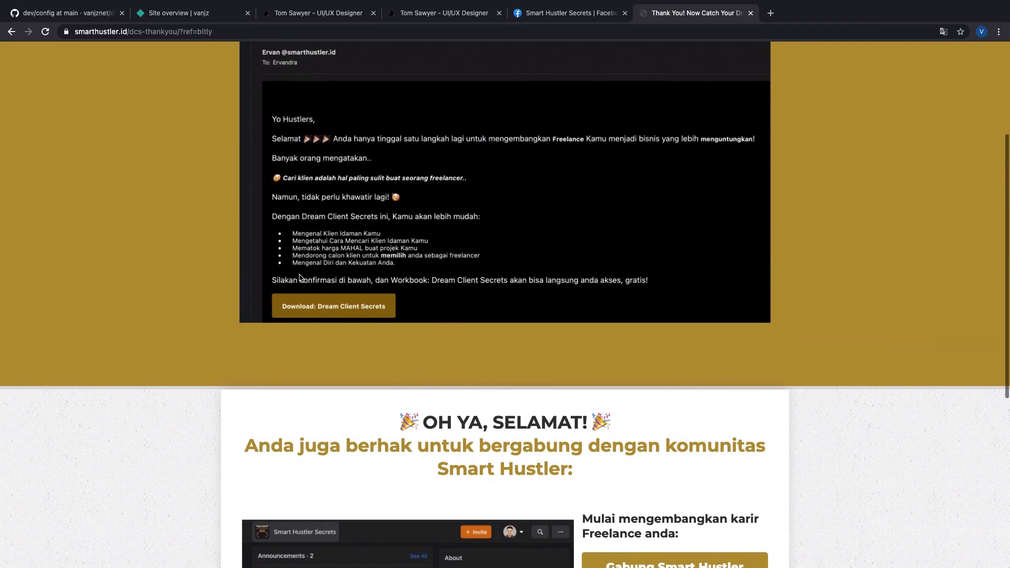
scroll(405, 315, down, 2)
scroll(407, 318, down, 1)
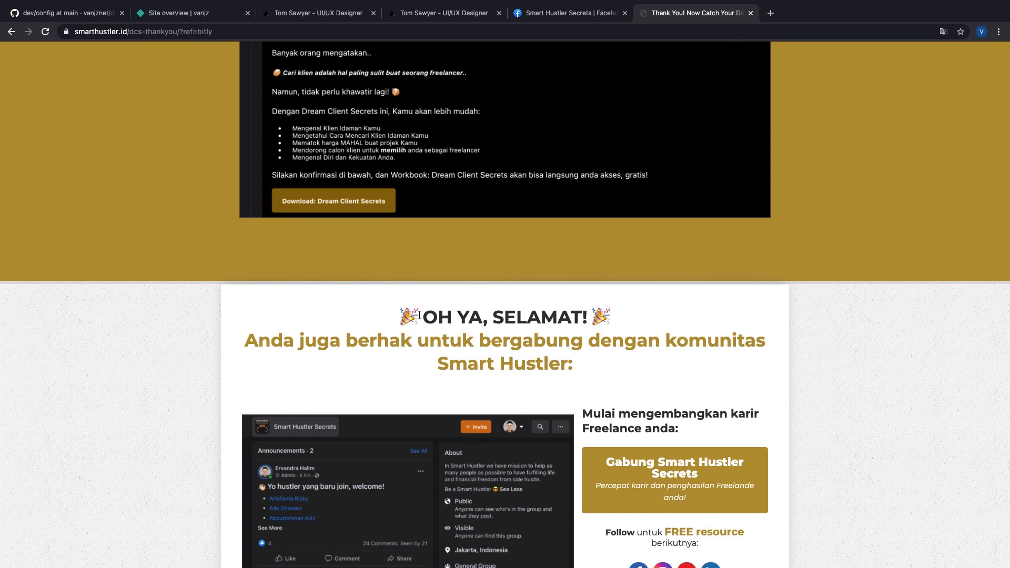
scroll(439, 317, down, 3)
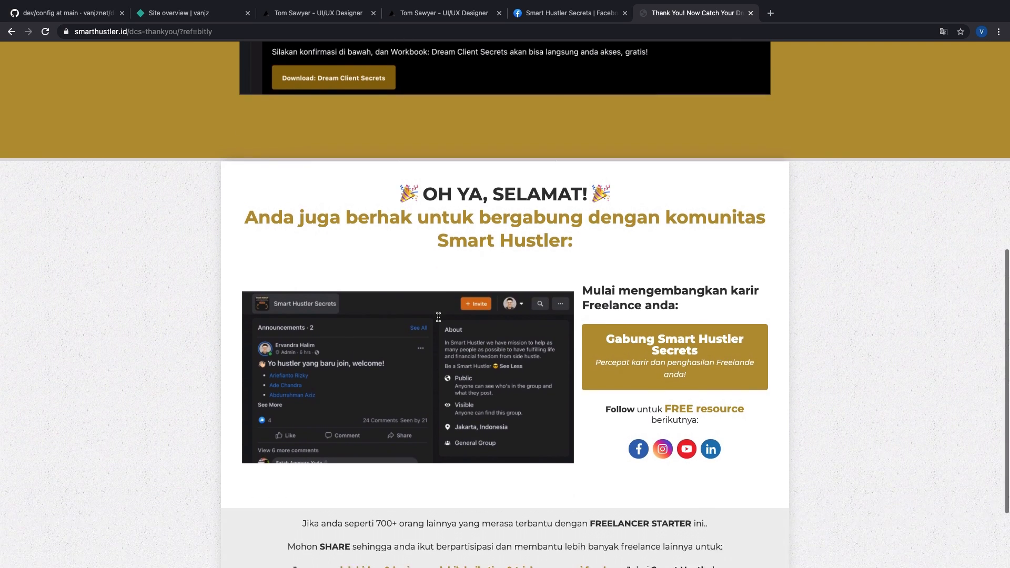
Step: Open the Facebook group from the 'Gabung Smart Hustler Secrets' button
drag(299, 183, 654, 207)
click(651, 224)
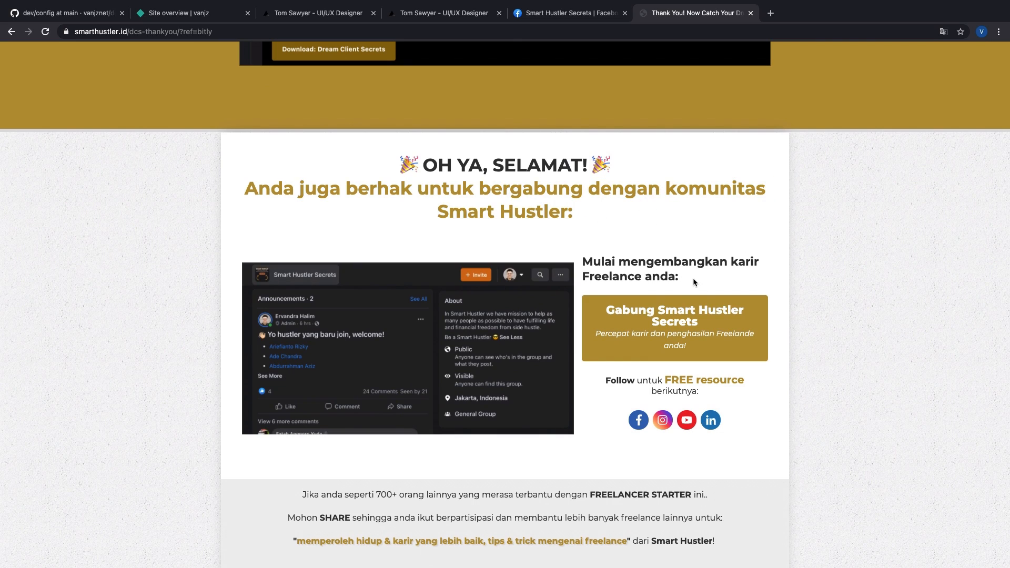
drag(658, 326, 700, 243)
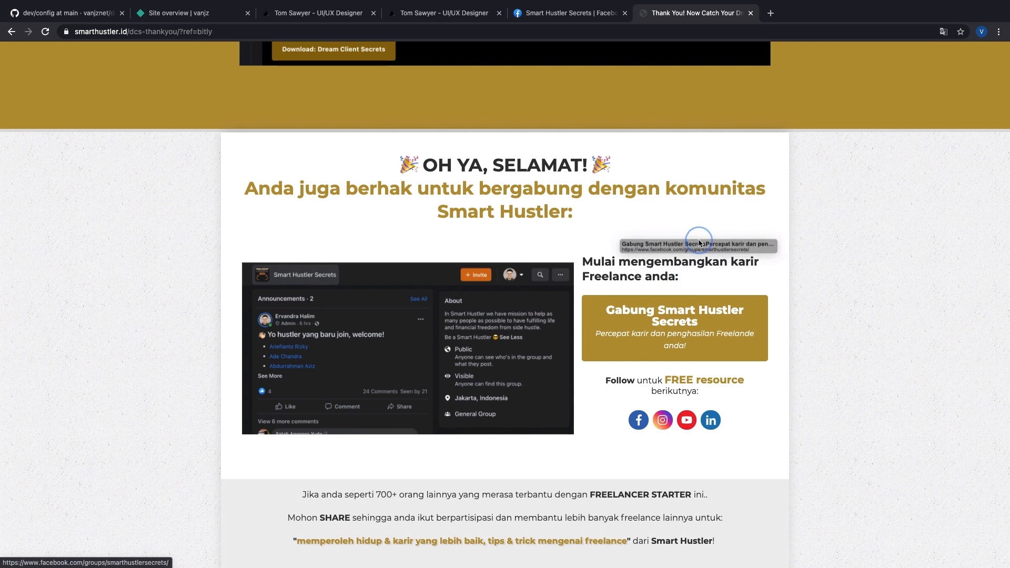
click(687, 321)
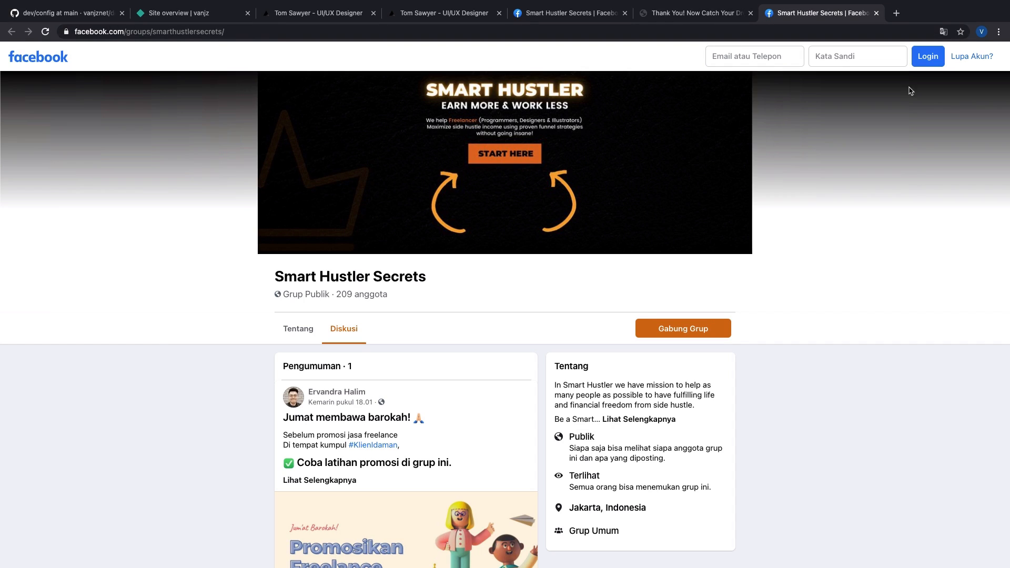
Step: Try Gabung Grup, dismiss the join dialog, and return to the thank-you tab
scroll(650, 248, down, 2)
scroll(482, 385, up, 2)
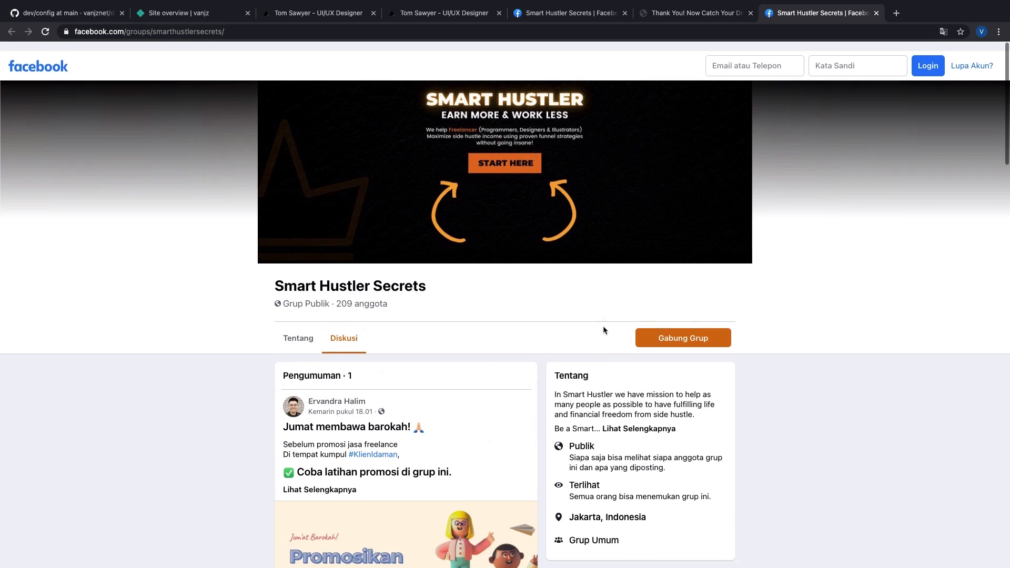
click(684, 328)
click(788, 157)
click(694, 12)
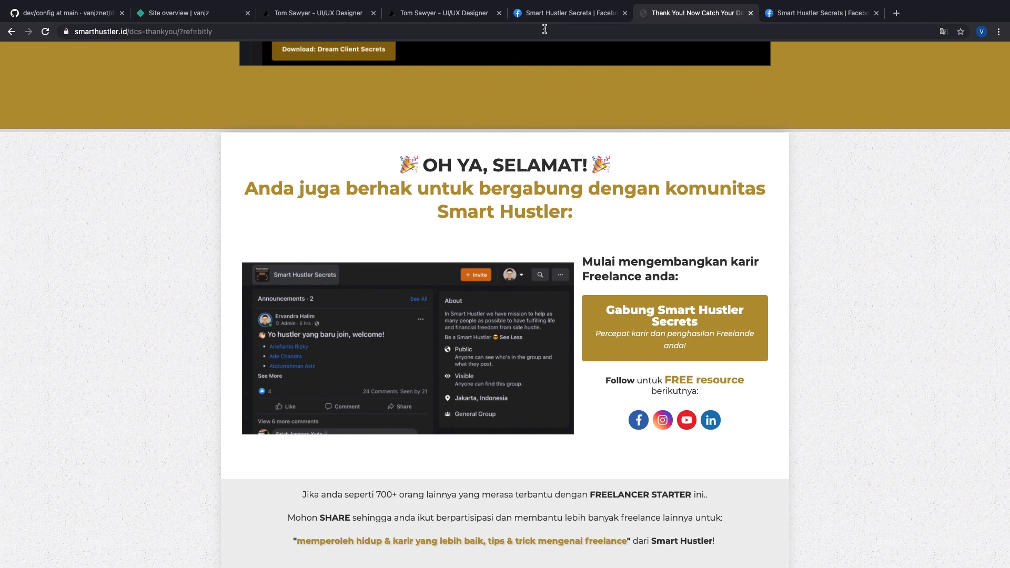
Step: Load Gmail in a new tab by typing mail in the address bar
key(ctrl+t)
text(mail)
key(Return)
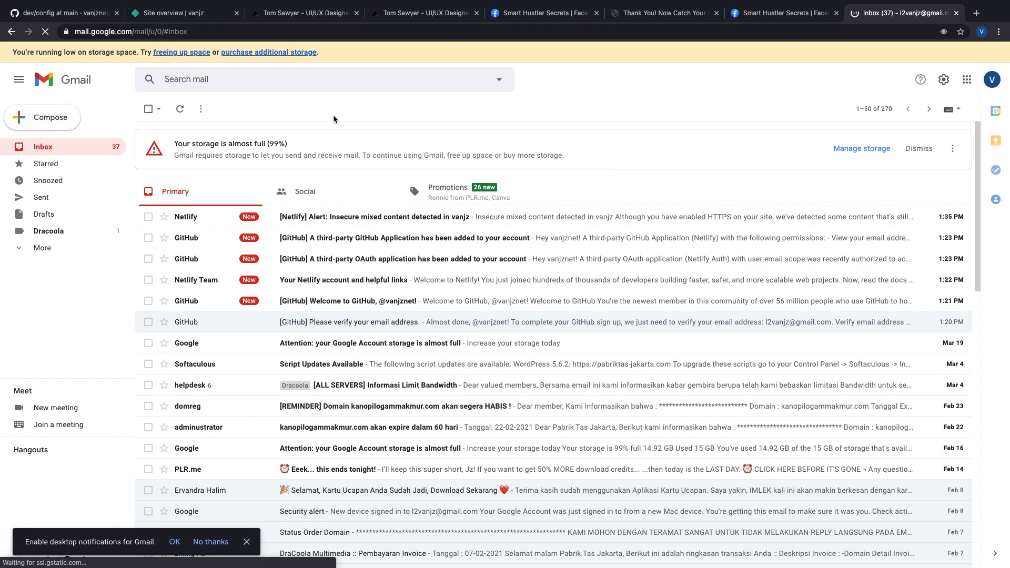
Step: Search the mailbox for smarthustler, then open the Spam folder from More
click(322, 79)
text(smarth)
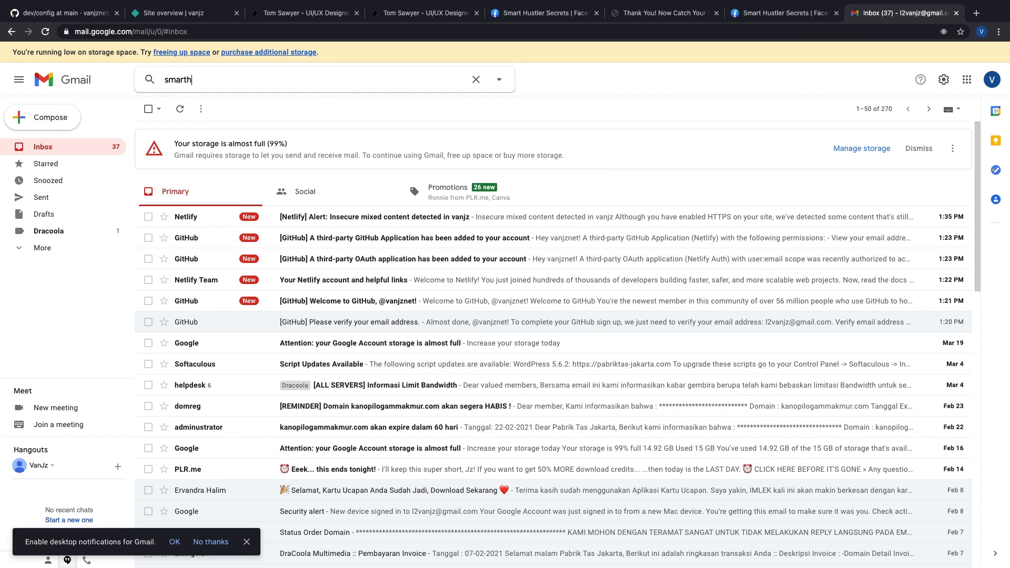
text(ustler)
key(Return)
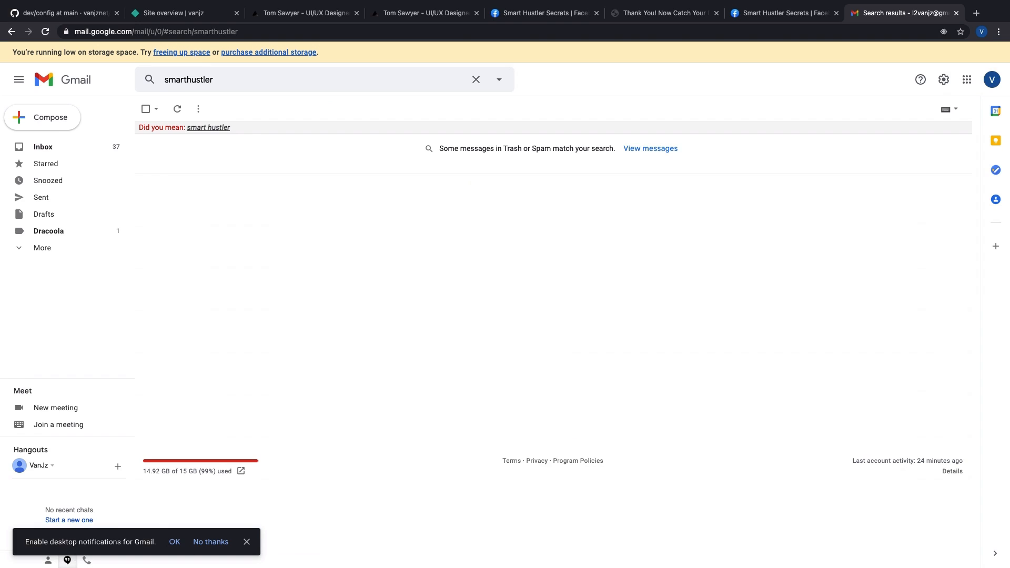
click(204, 127)
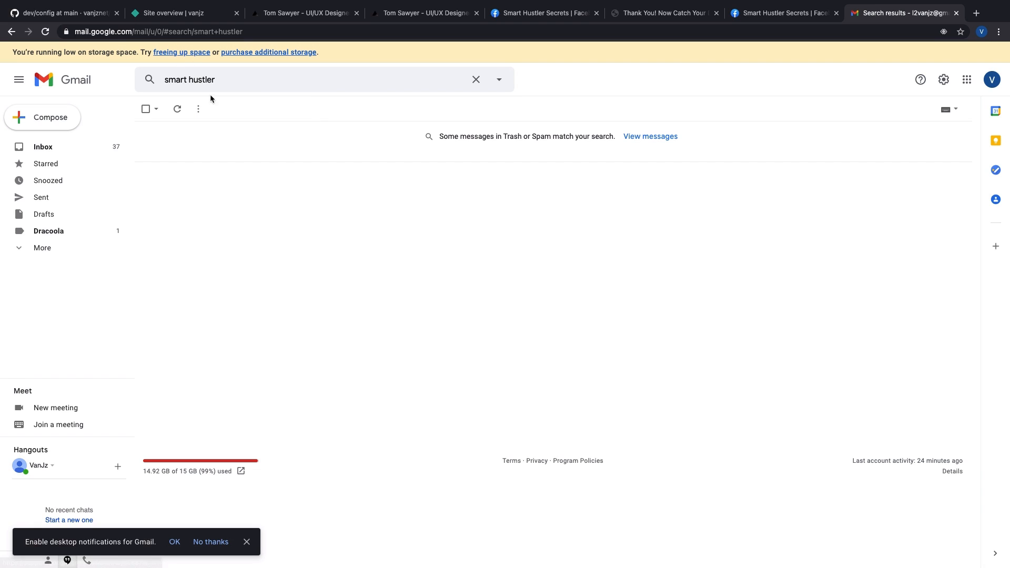
click(255, 82)
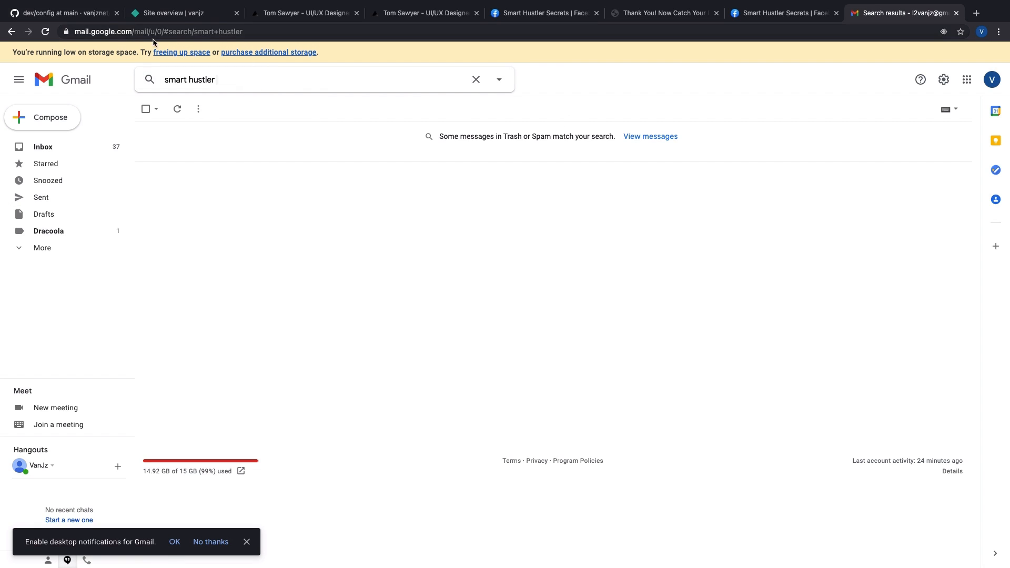
click(191, 81)
key(BackSpace)
key(Return)
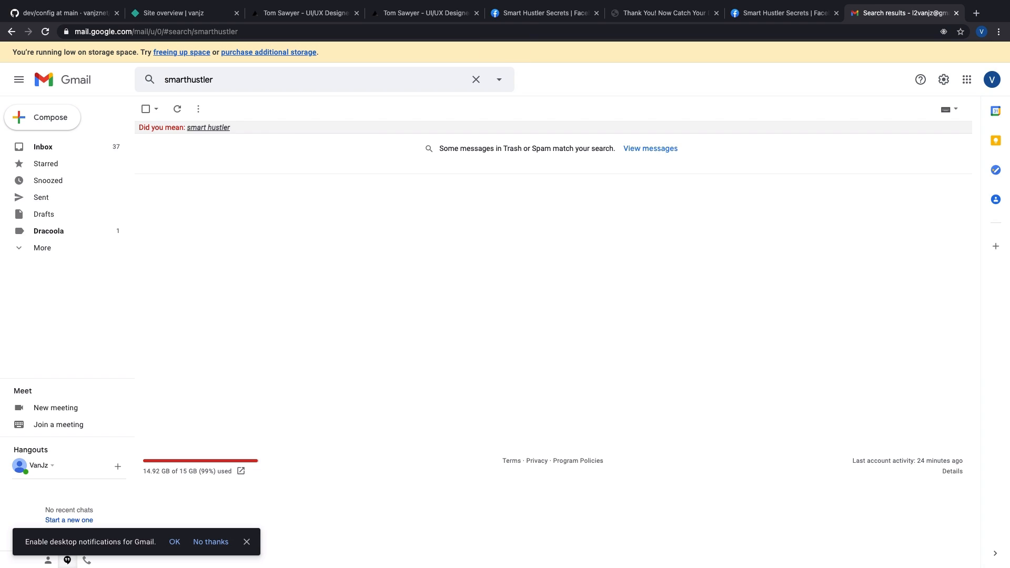
click(61, 247)
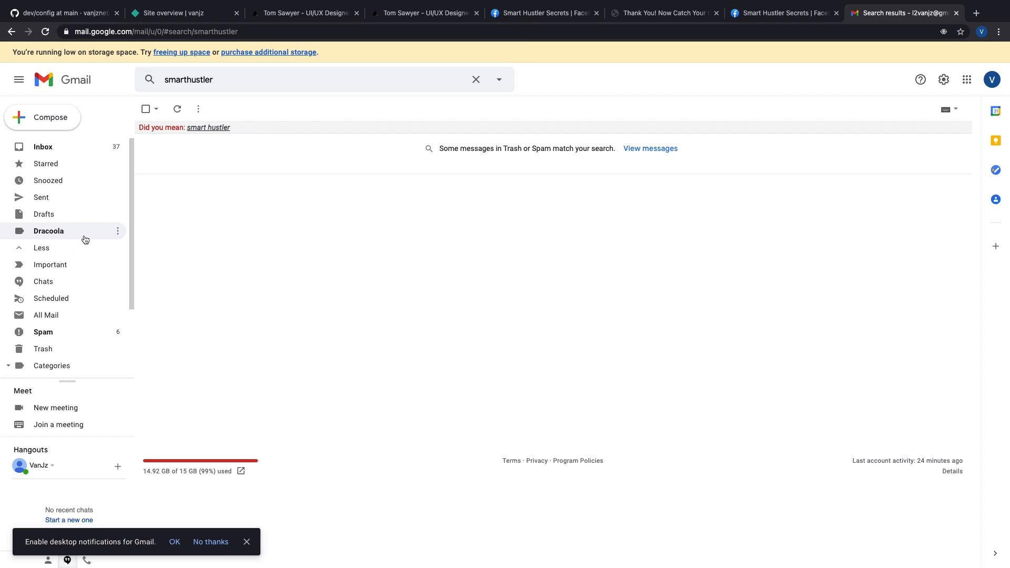
click(82, 335)
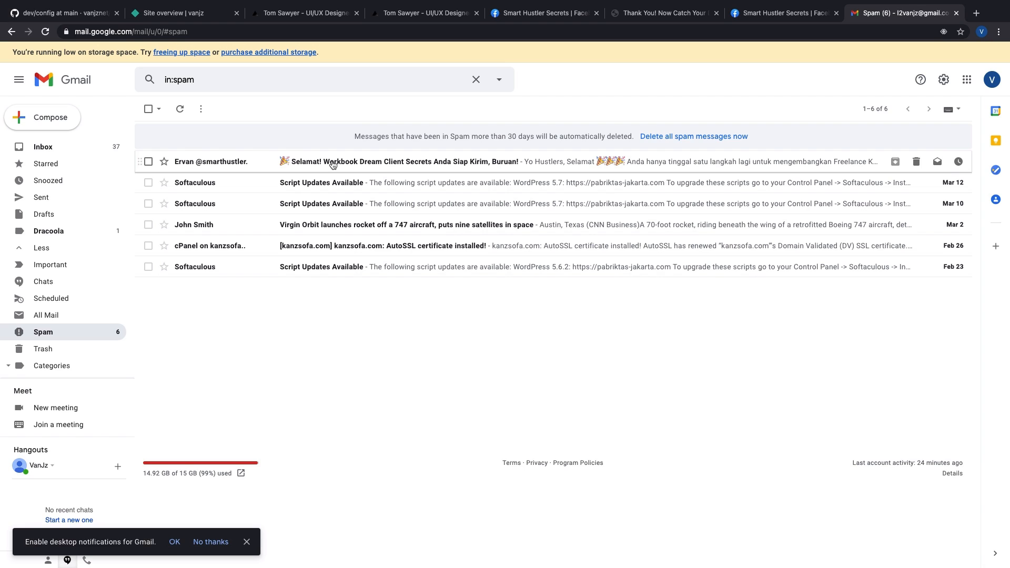
Step: Open the workbook email in Spam, check the sender's address, and report it not spam
click(415, 166)
click(195, 177)
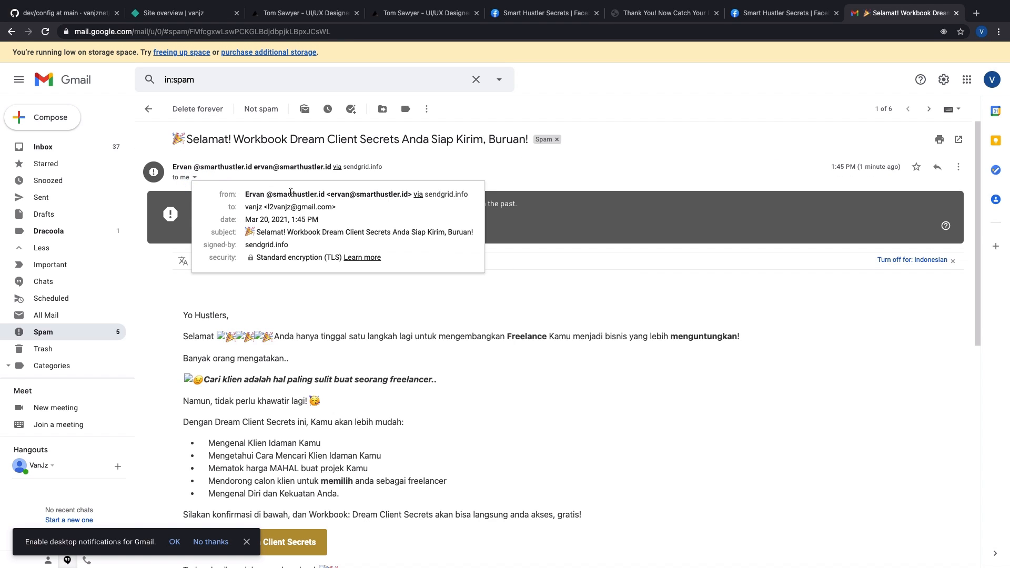
drag(331, 195, 435, 196)
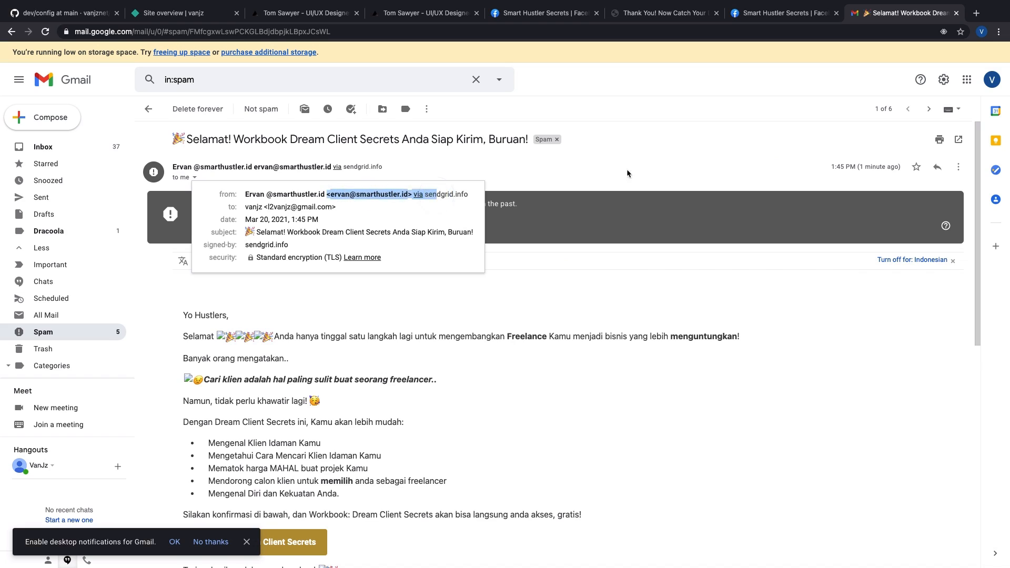
click(660, 169)
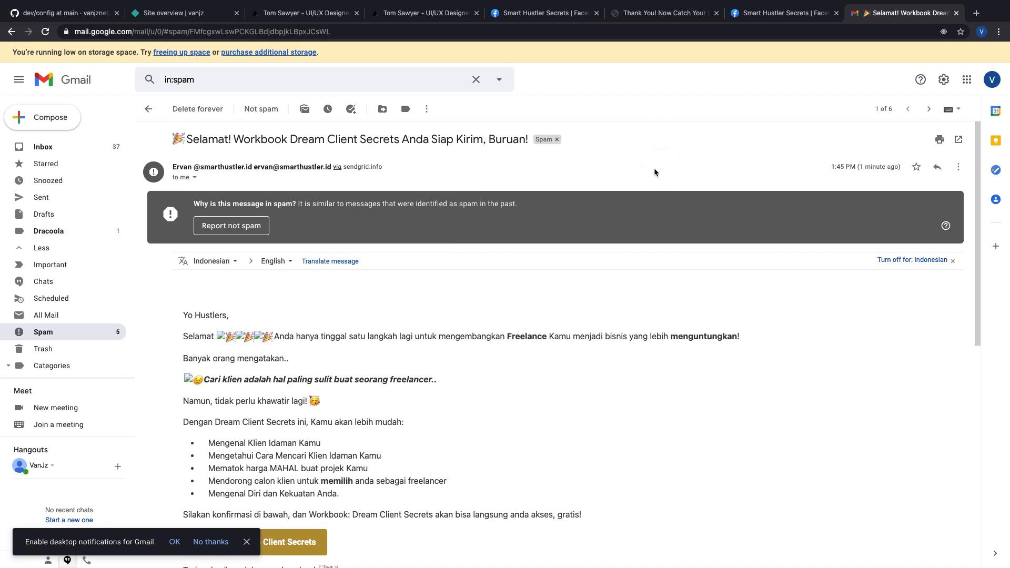
click(250, 227)
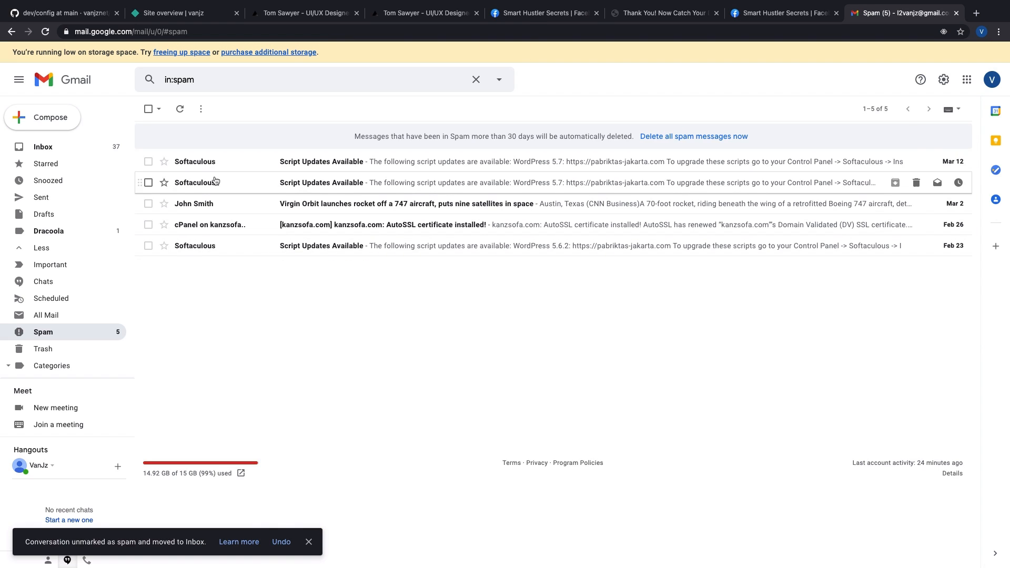
Step: Reopen the workbook email from the Inbox and star it
click(86, 151)
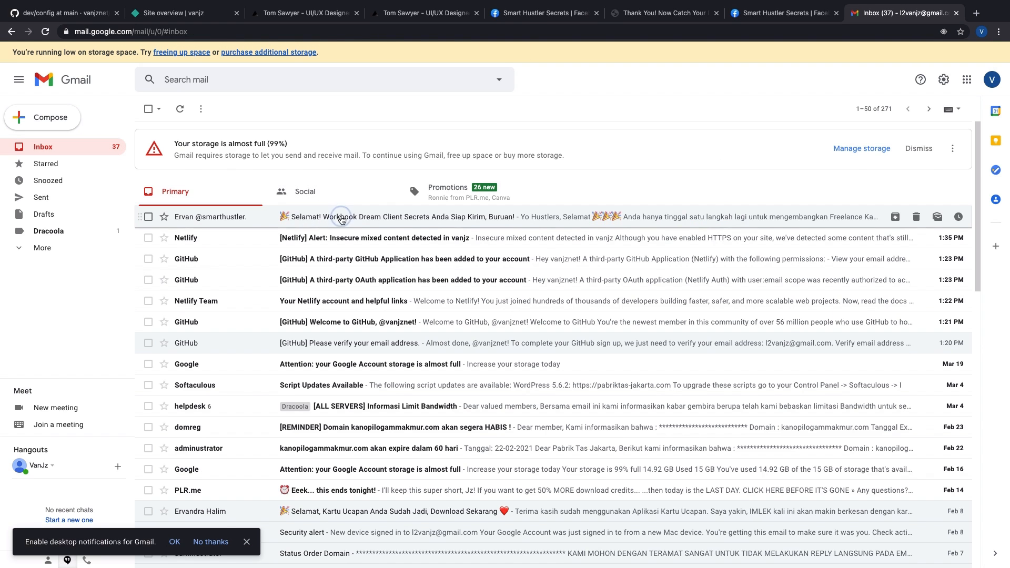
click(345, 219)
click(959, 166)
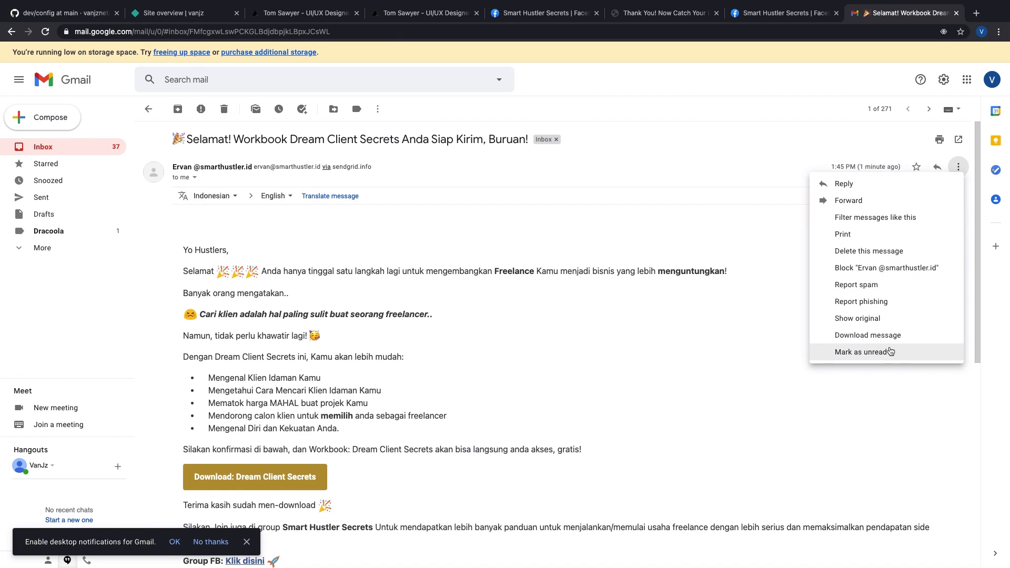
click(897, 132)
click(916, 169)
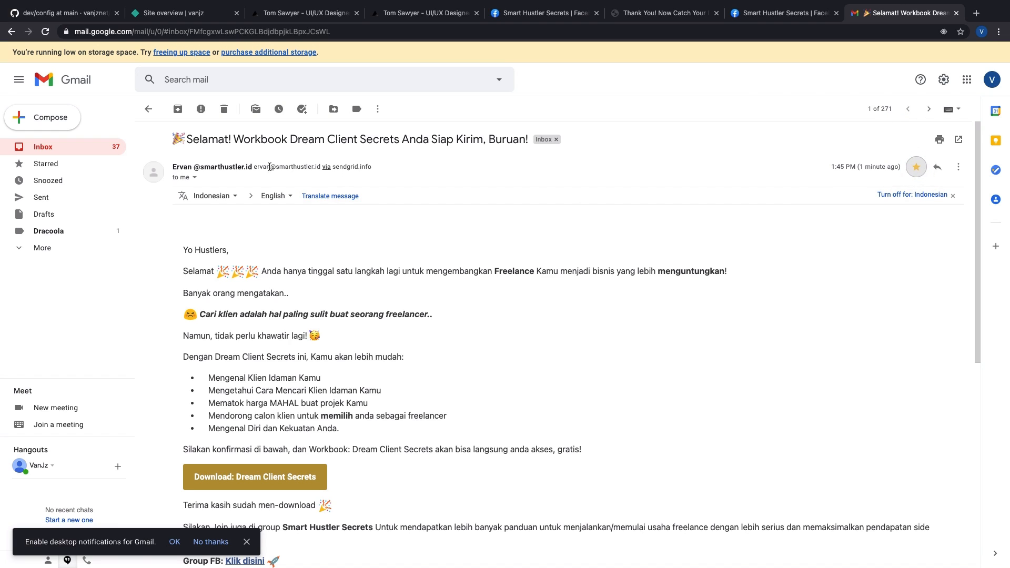
Step: Review the sender details and message options on the open workbook email
click(195, 179)
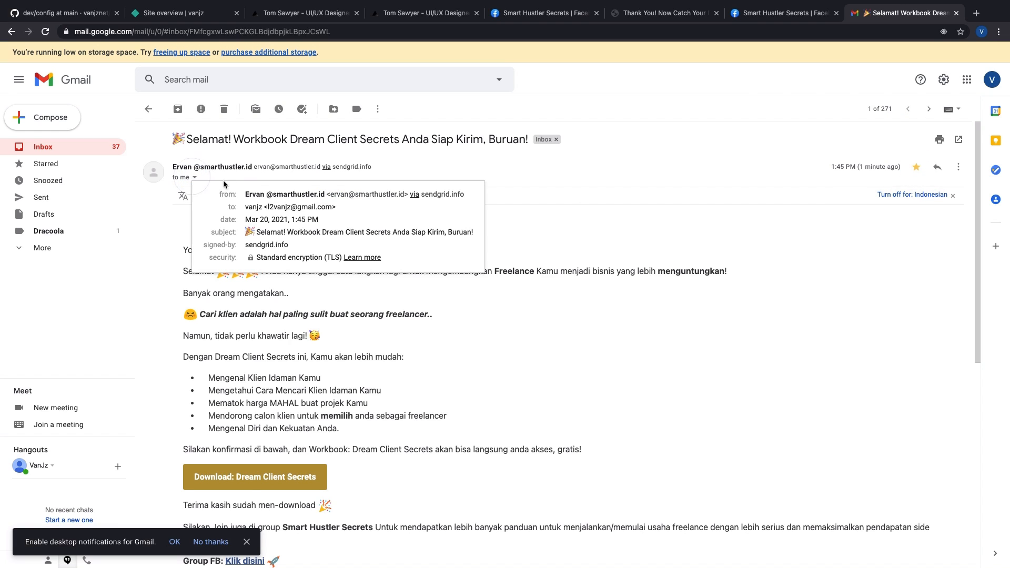
click(631, 169)
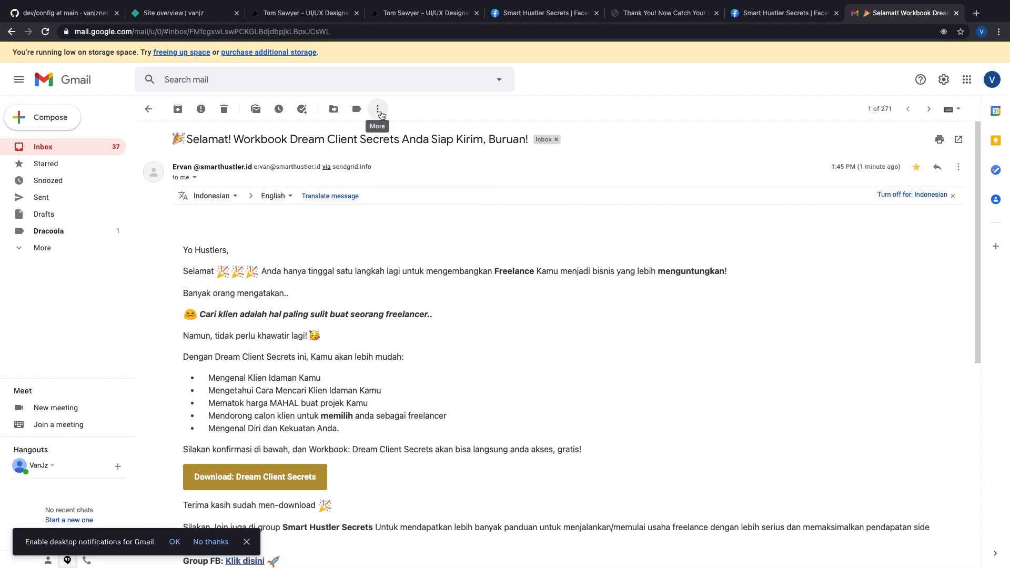
click(378, 110)
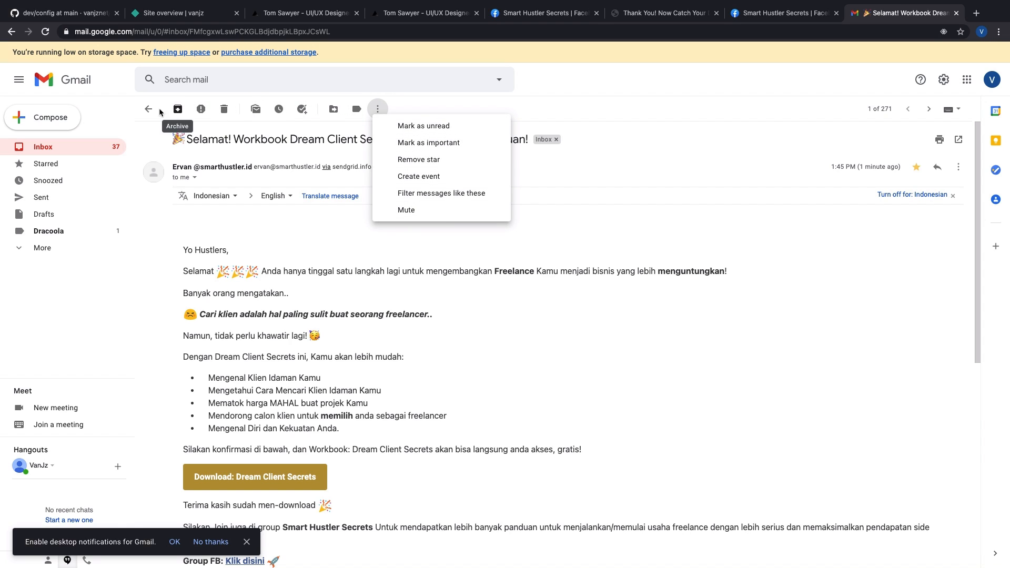
click(713, 104)
click(958, 167)
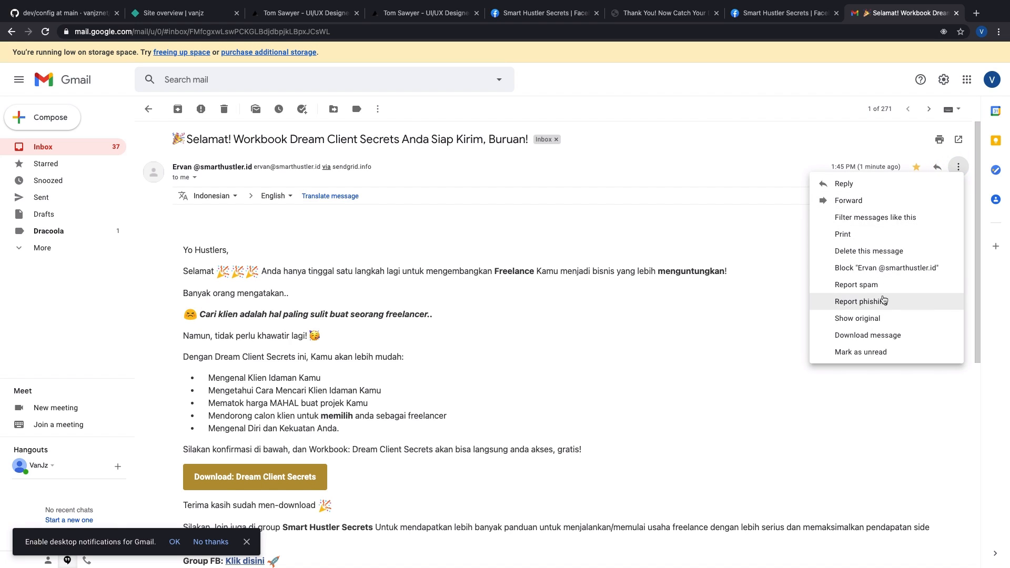
click(773, 365)
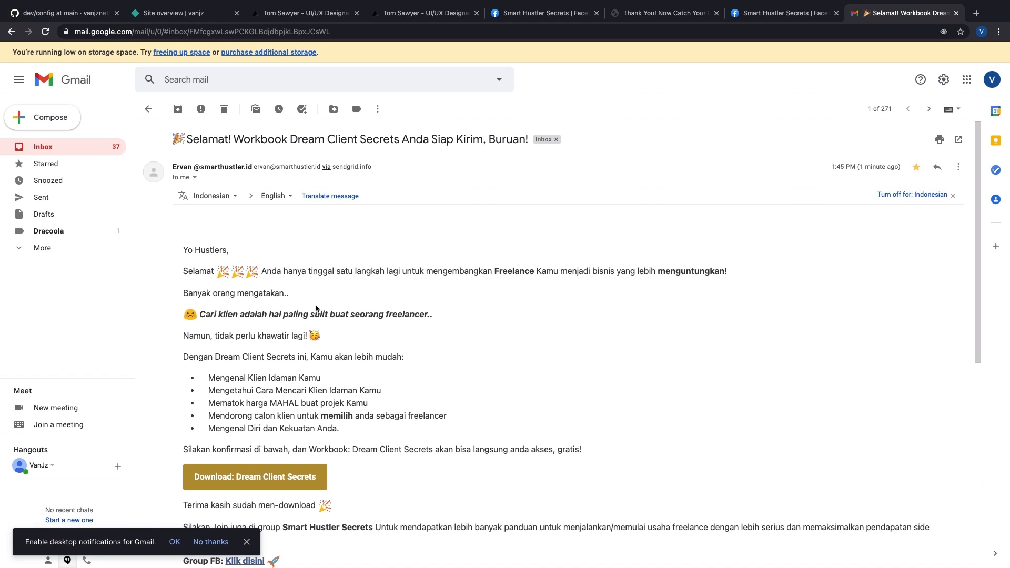
scroll(316, 307, down, 4)
scroll(321, 305, up, 4)
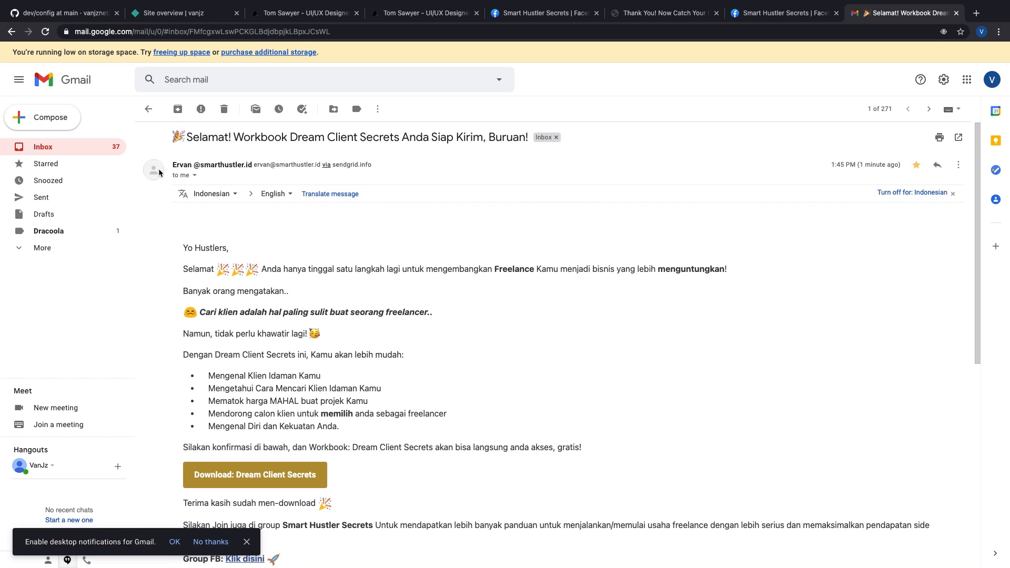
mouse_move(172, 168)
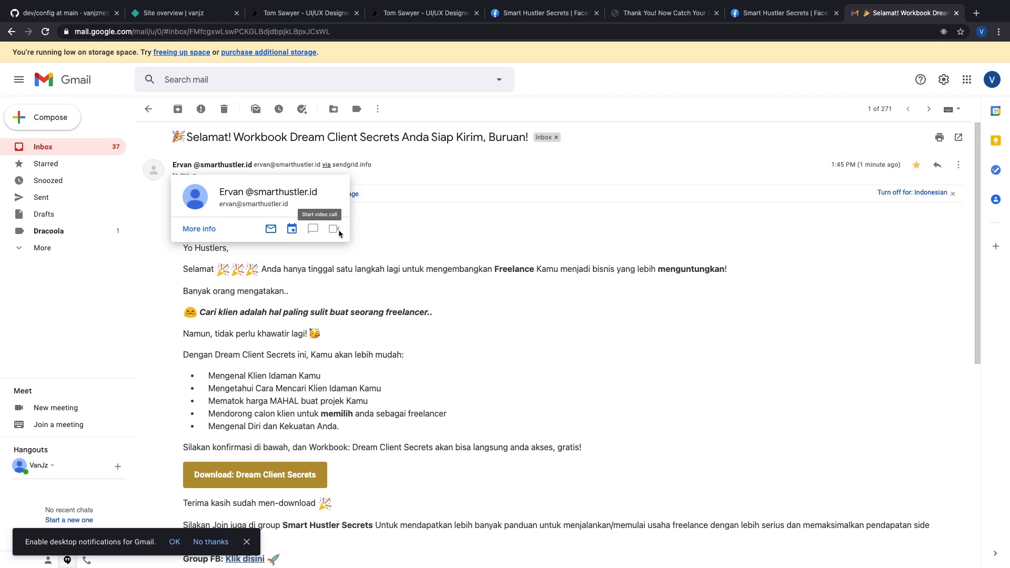
Step: Show the sender's contact info in the side panel and add them to contacts
click(205, 229)
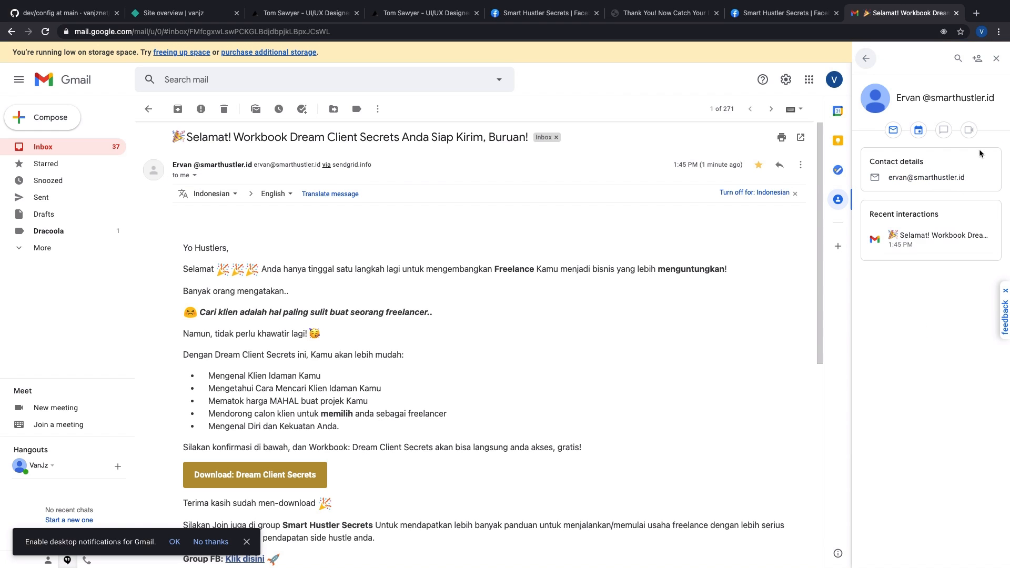
click(977, 61)
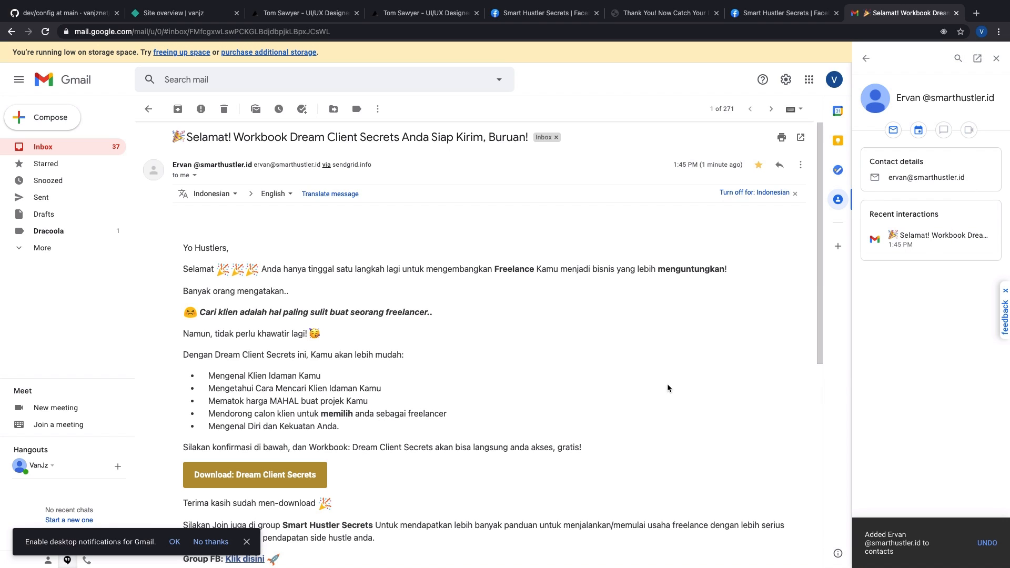
click(616, 341)
click(614, 329)
click(482, 305)
scroll(483, 305, down, 2)
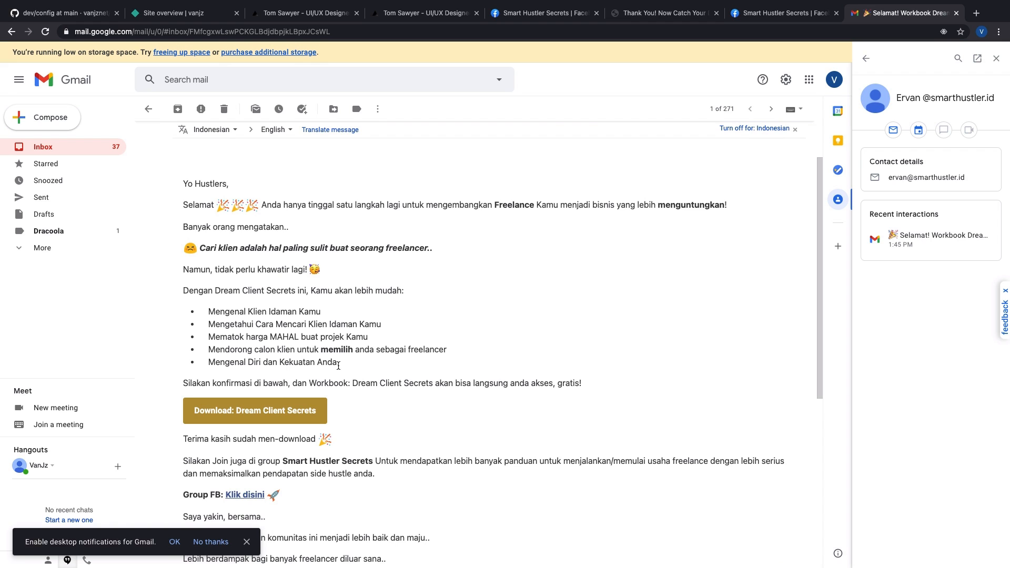
Step: Cycle through the résumé, thank-you and group tabs, then return to the workbook email
click(295, 10)
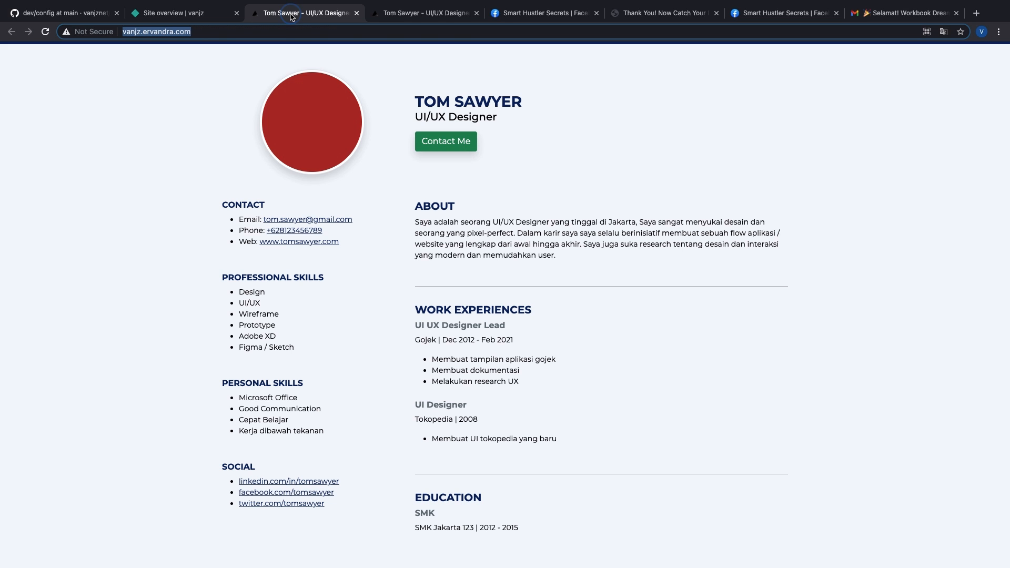
click(702, 13)
click(783, 13)
click(911, 16)
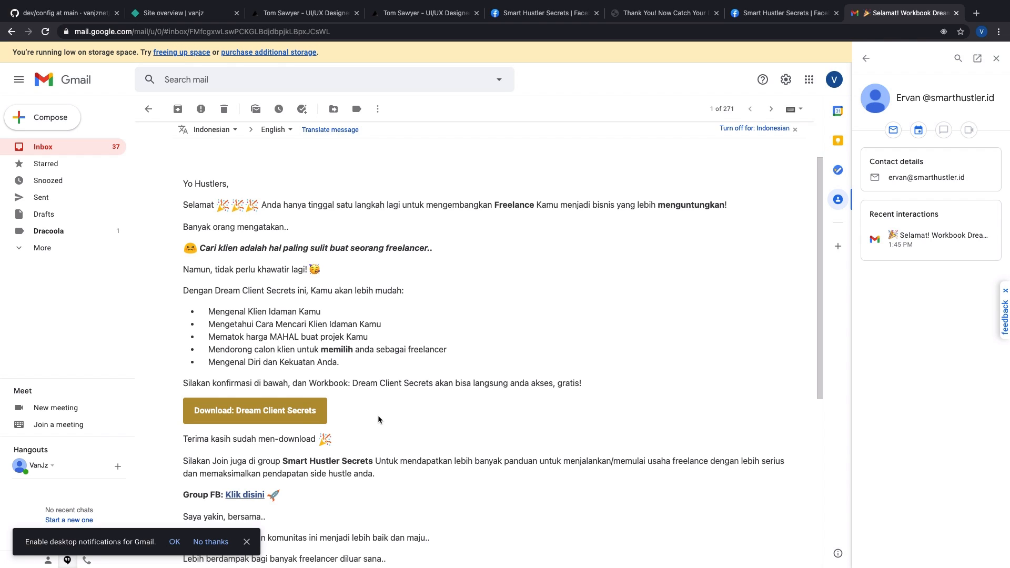
Step: Open the workbook from the email and type the person's name into the 'Saya..' field
click(294, 416)
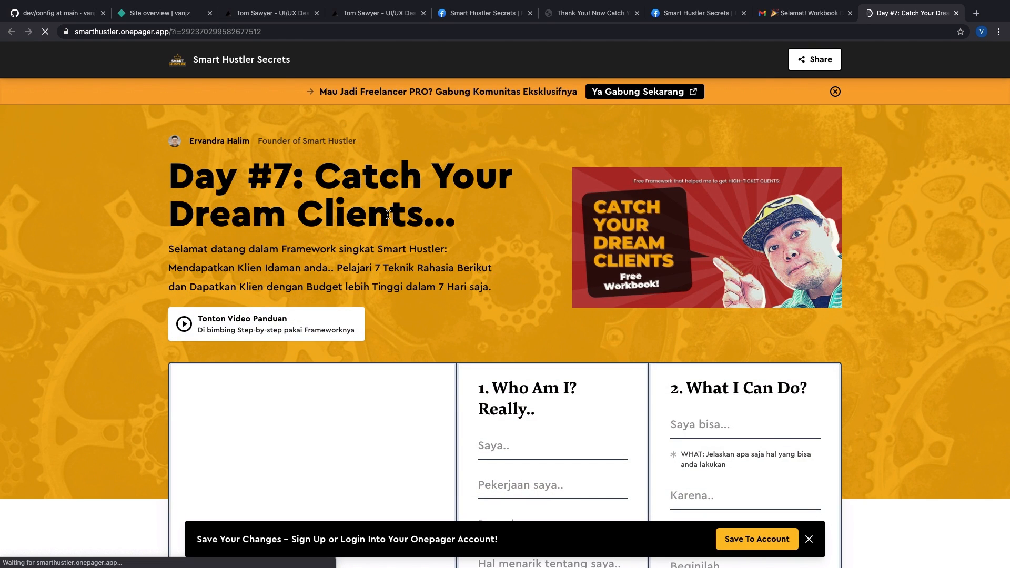
scroll(399, 214, down, 3)
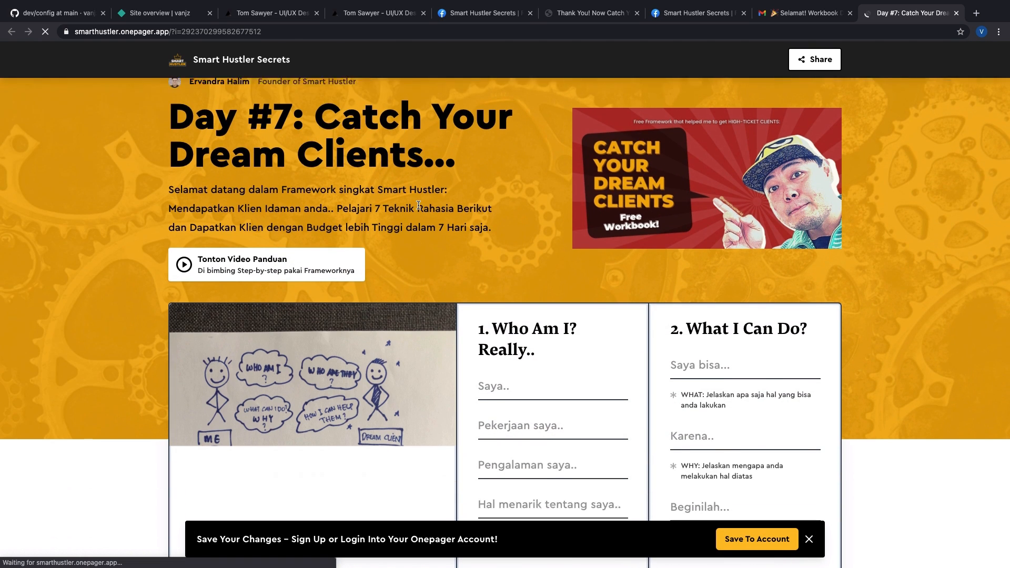
scroll(492, 268, up, 3)
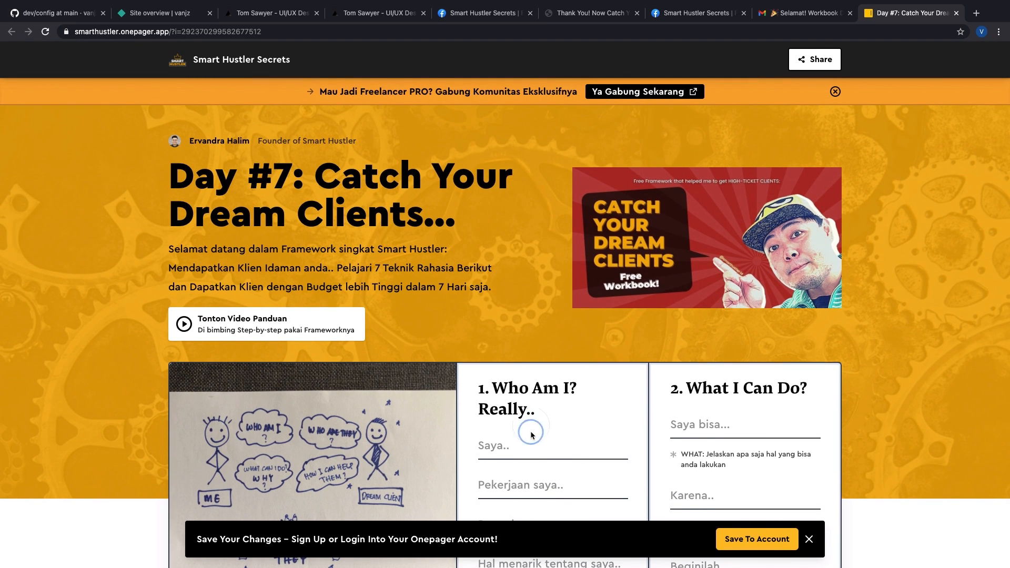
click(534, 451)
text(Tom Sawyer)
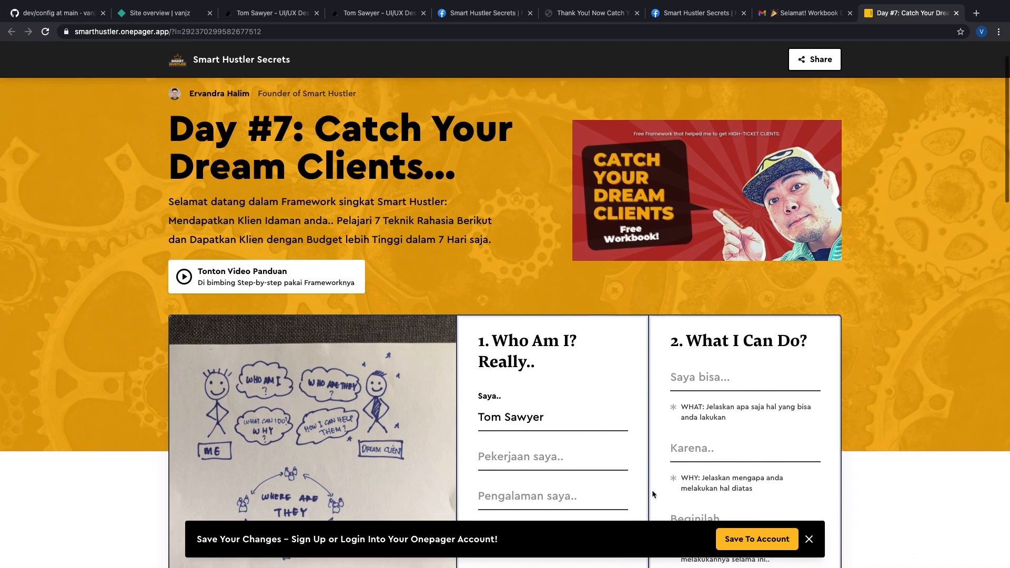
Step: Save the workbook via 'Save To Account' using the user's Gmail address
click(757, 539)
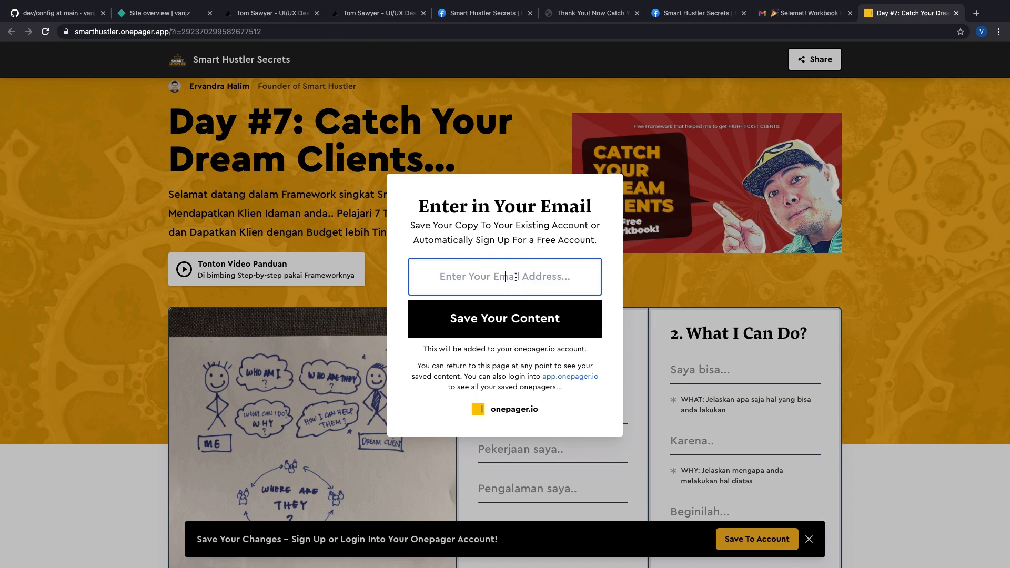
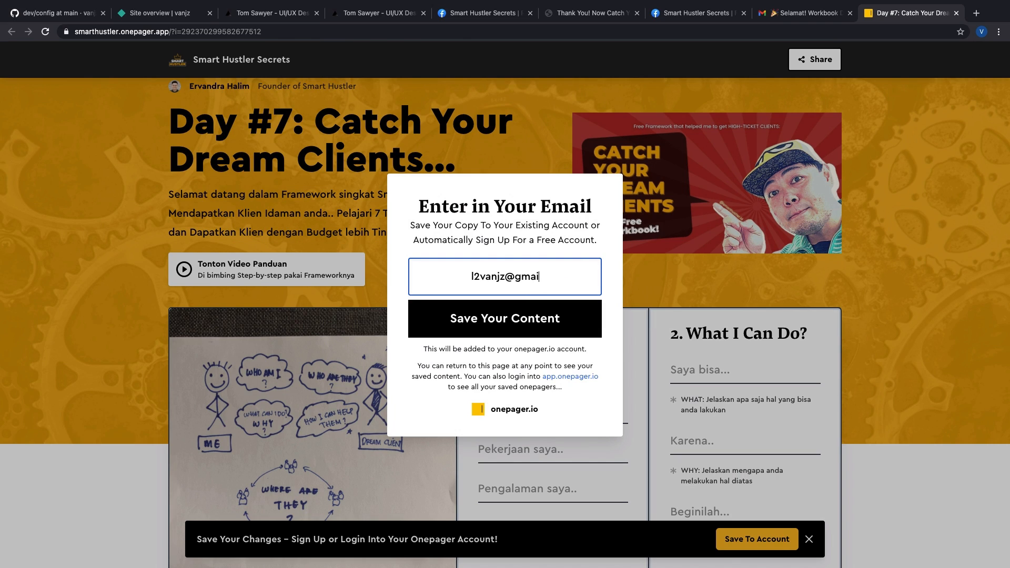
click(514, 326)
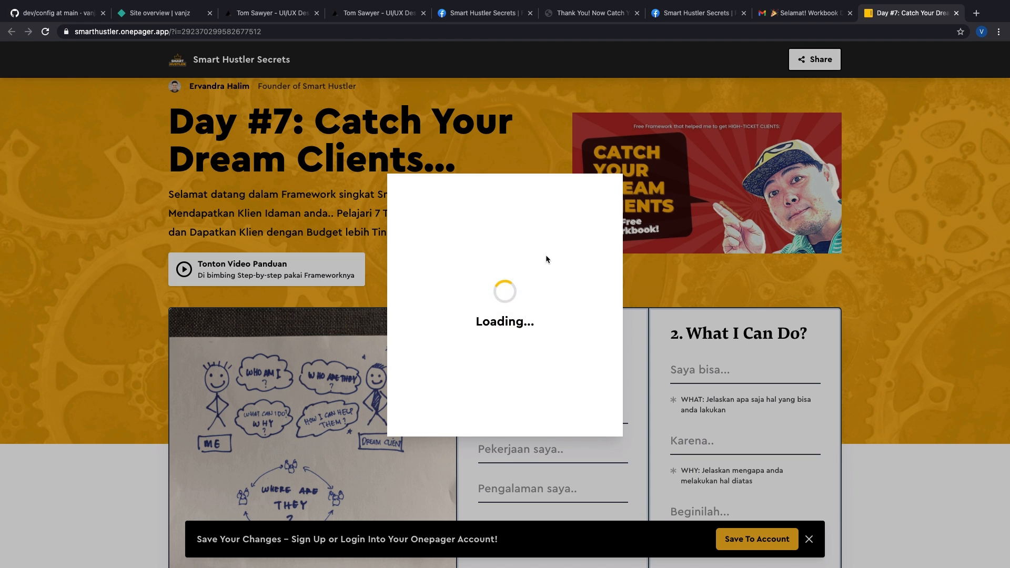
Step: Scroll through the saved Onepager workbook page to review it
scroll(647, 279, down, 9)
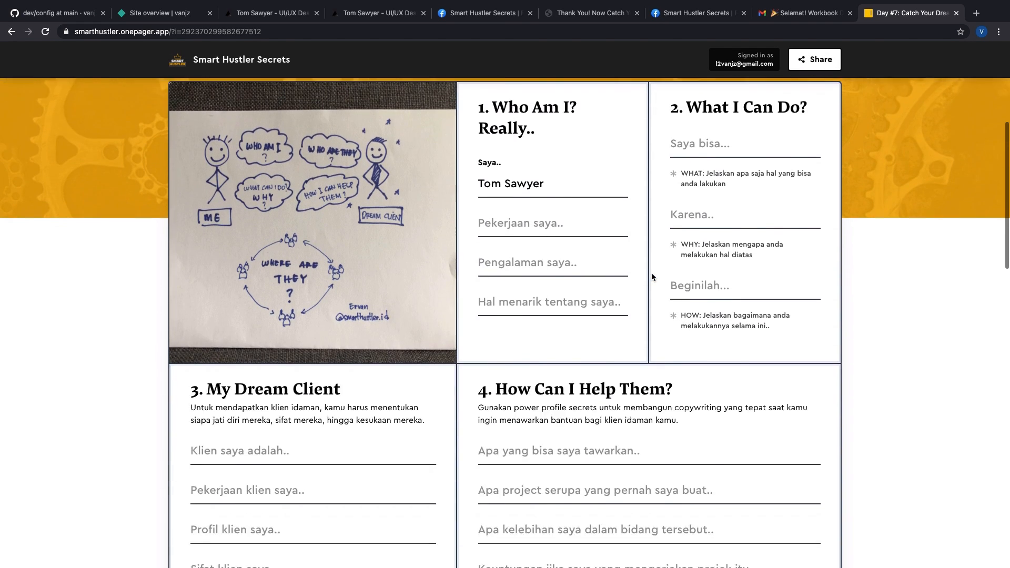
scroll(572, 284, down, 15)
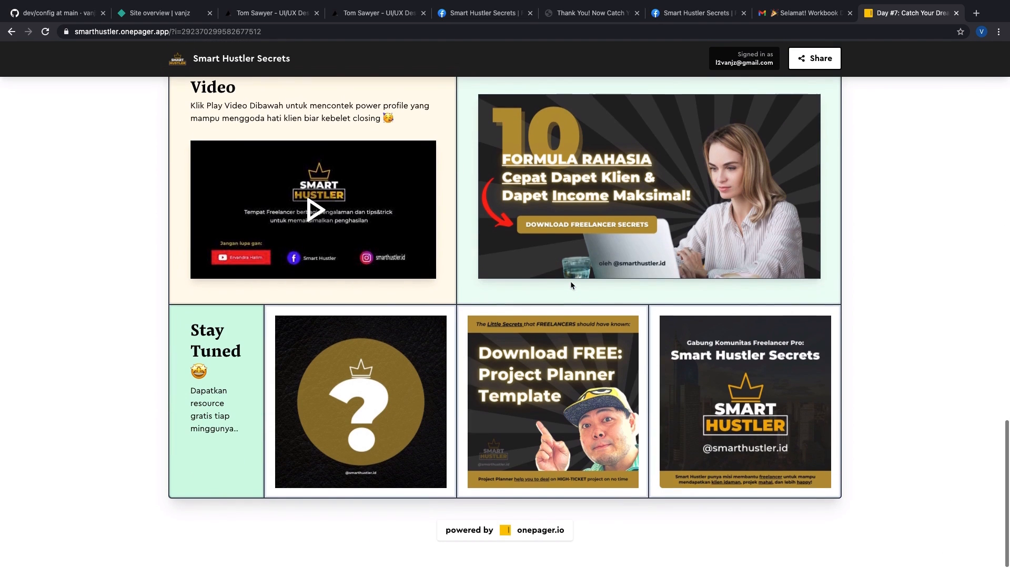
scroll(571, 285, up, 2)
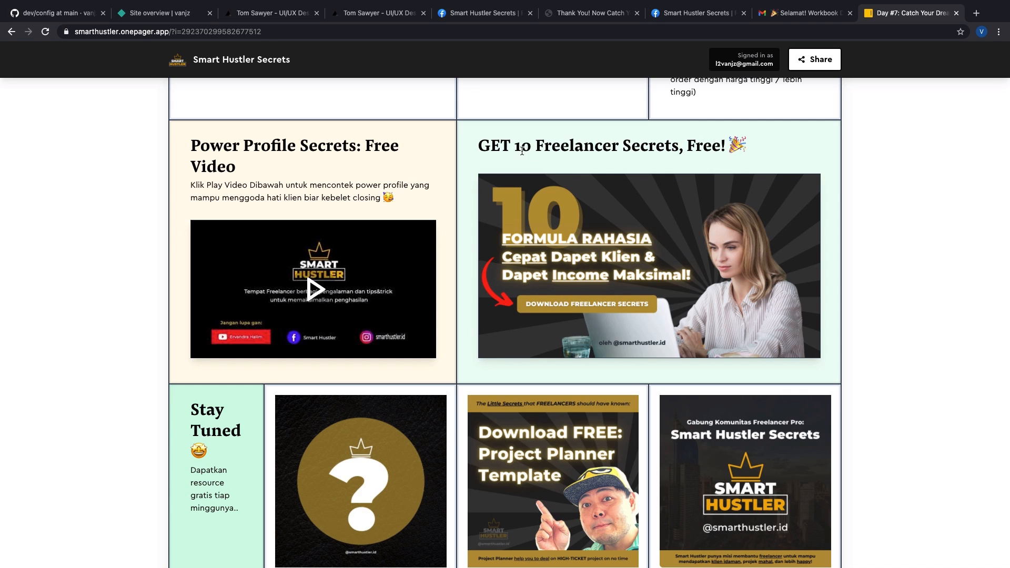
drag(522, 151, 701, 148)
click(700, 150)
scroll(578, 300, down, 3)
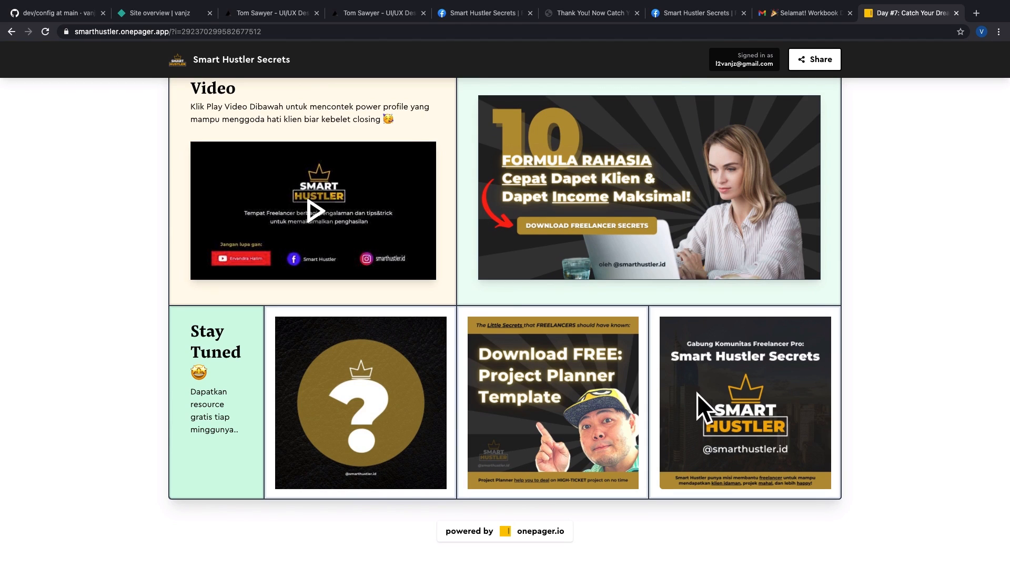
scroll(695, 384, up, 15)
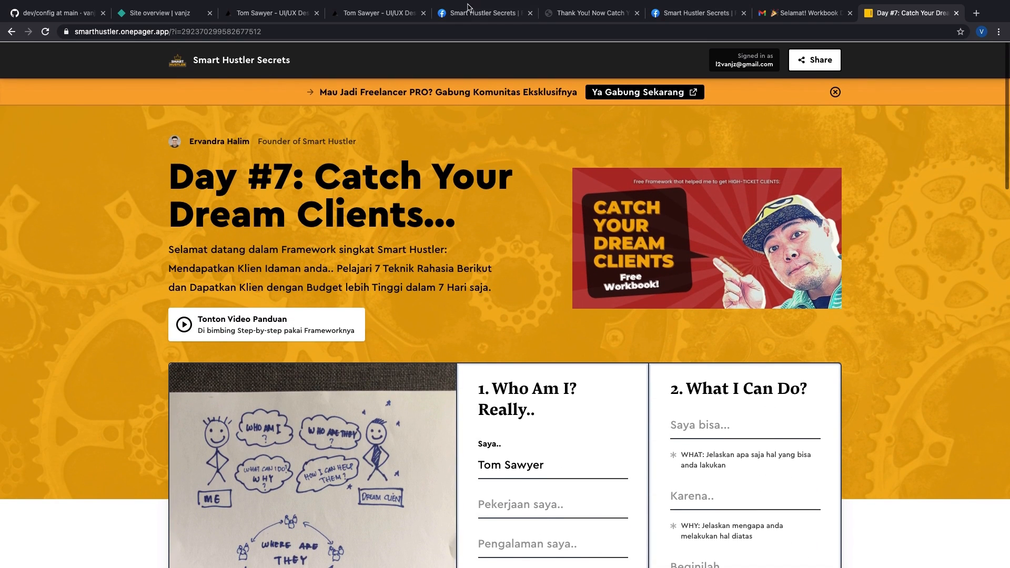
Step: Switch to the vanjz.netlify.app portfolio tab and scroll the UI/UX Designer résumé
click(467, 10)
click(389, 13)
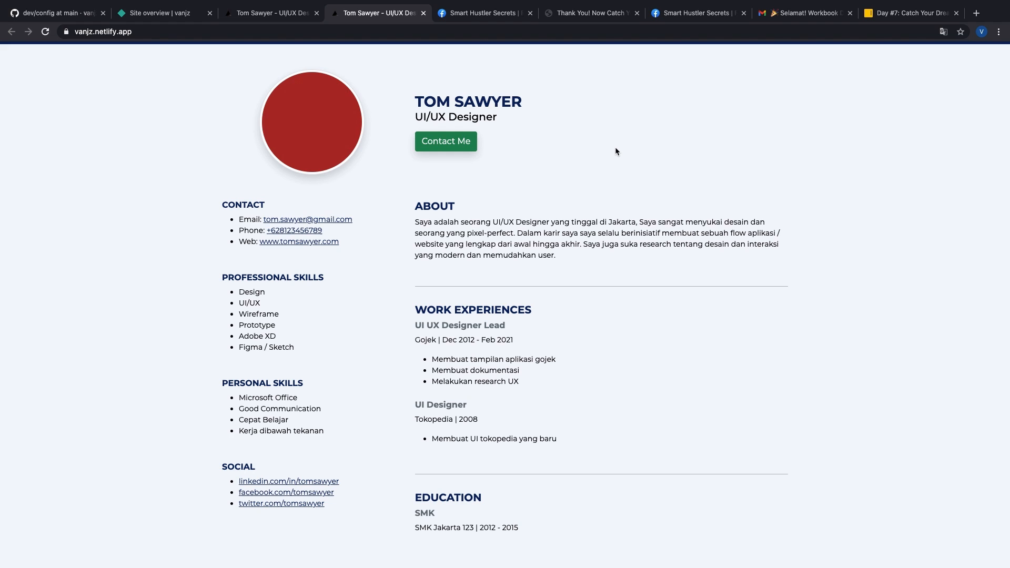
scroll(615, 152, down, 1)
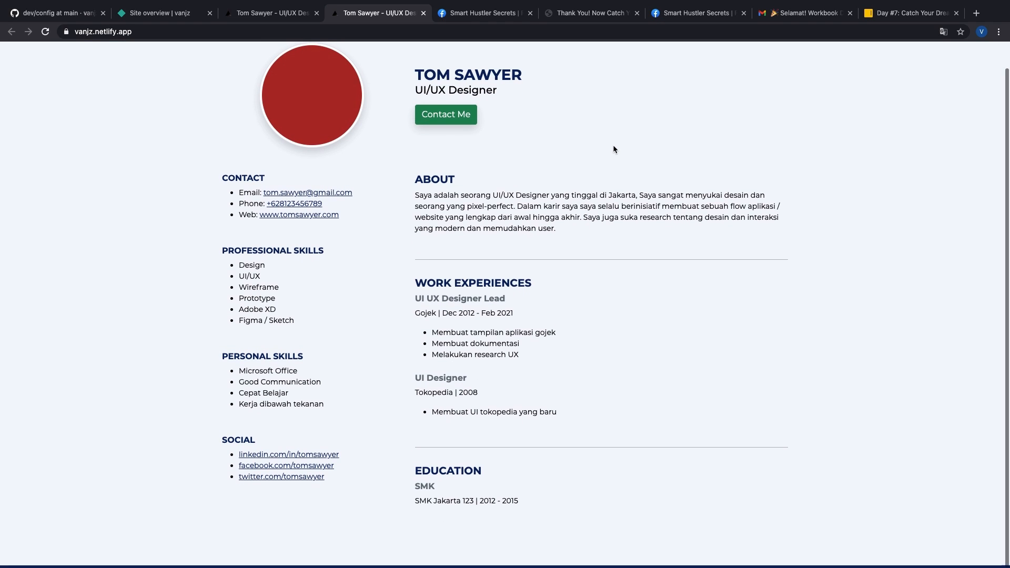
scroll(615, 149, up, 1)
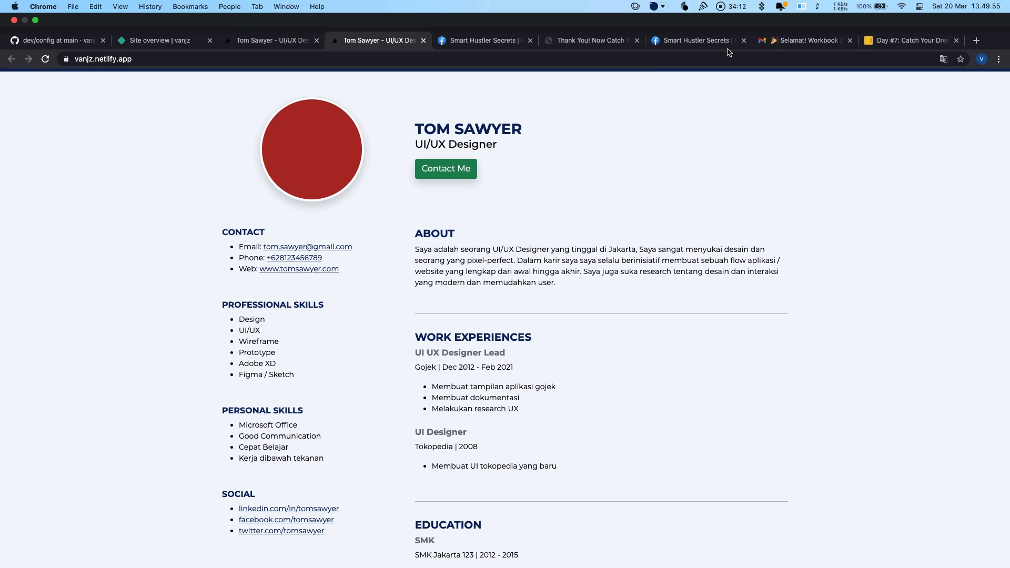
Step: In a new Chrome tab, go to the Telegram link t.me/smarthustlervip
click(977, 14)
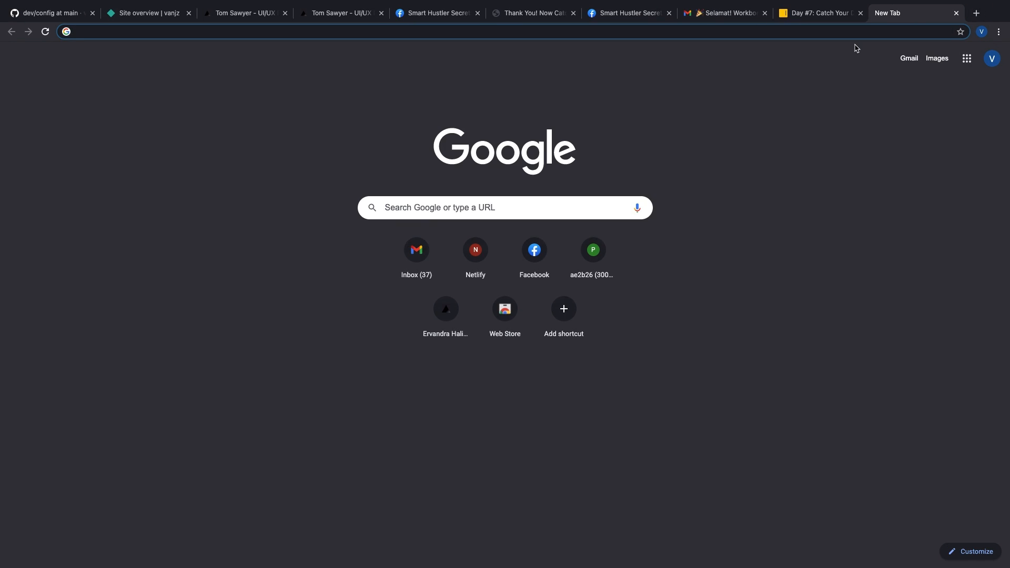
text(t.m)
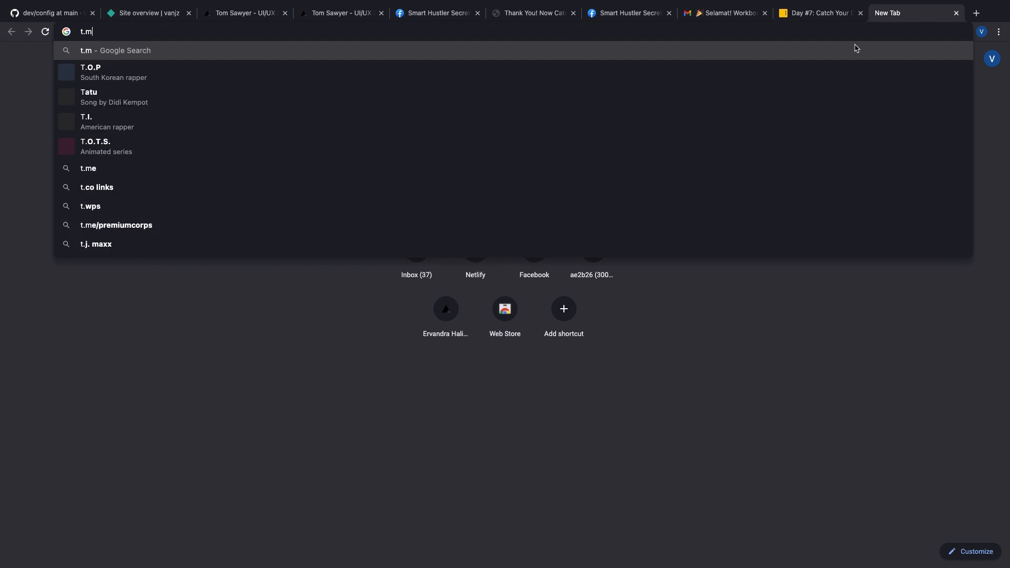
text(e/smarth)
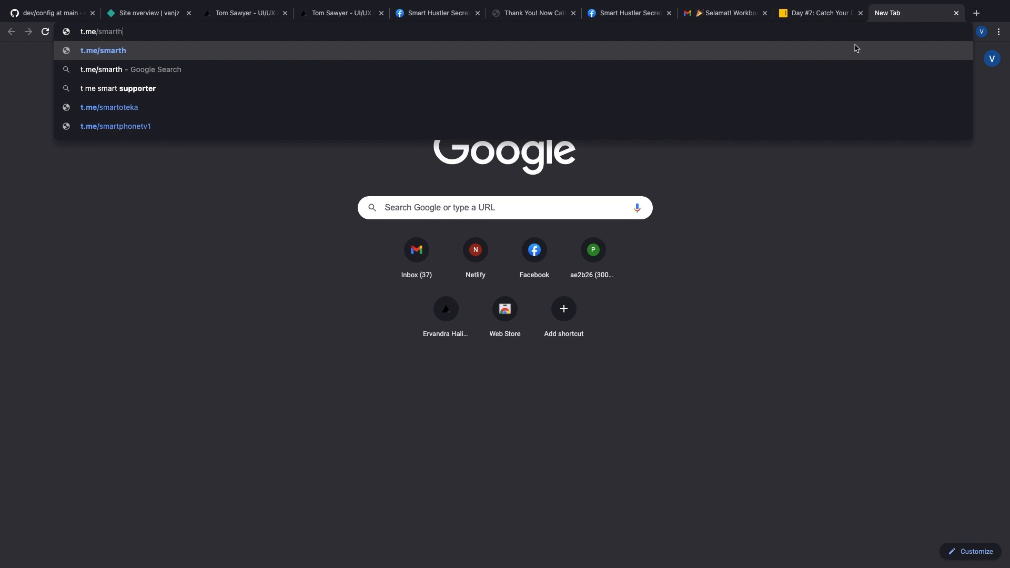
text(ustlervip)
key(ctrl+a)
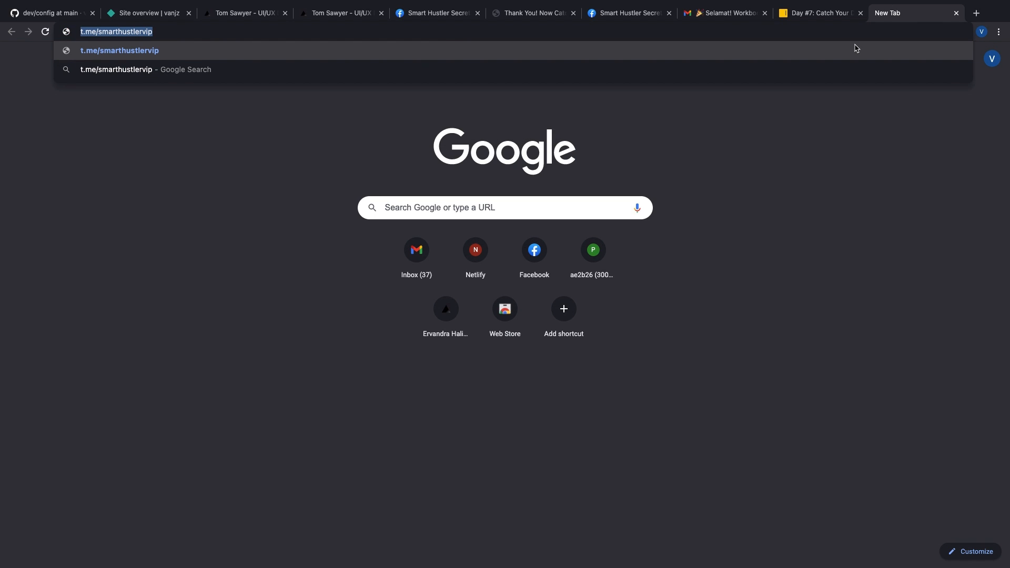
key(Return)
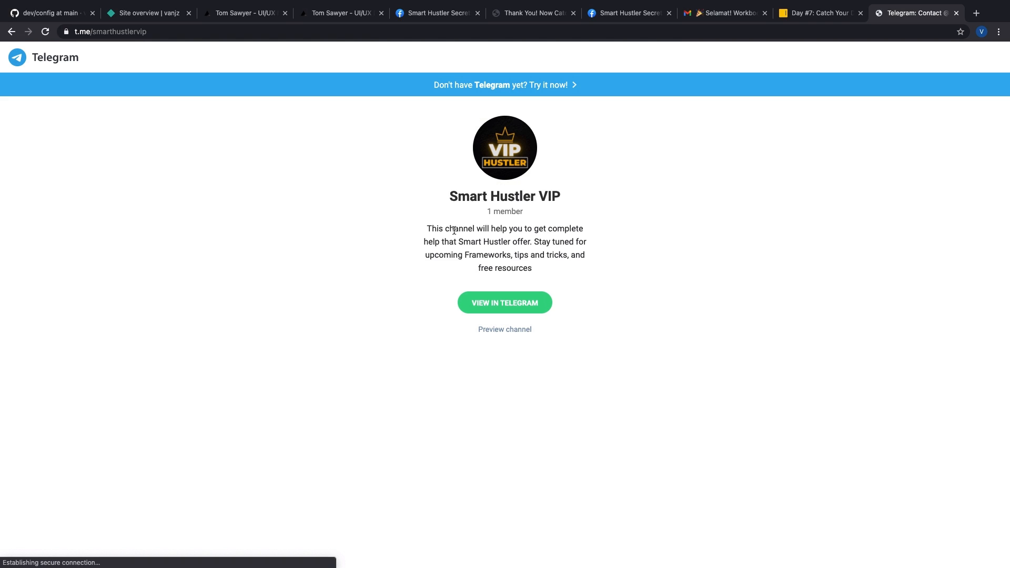
Step: Highlight the Smart Hustler VIP channel description, then choose 'VIEW IN TELEGRAM'
drag(426, 228, 374, 223)
click(588, 271)
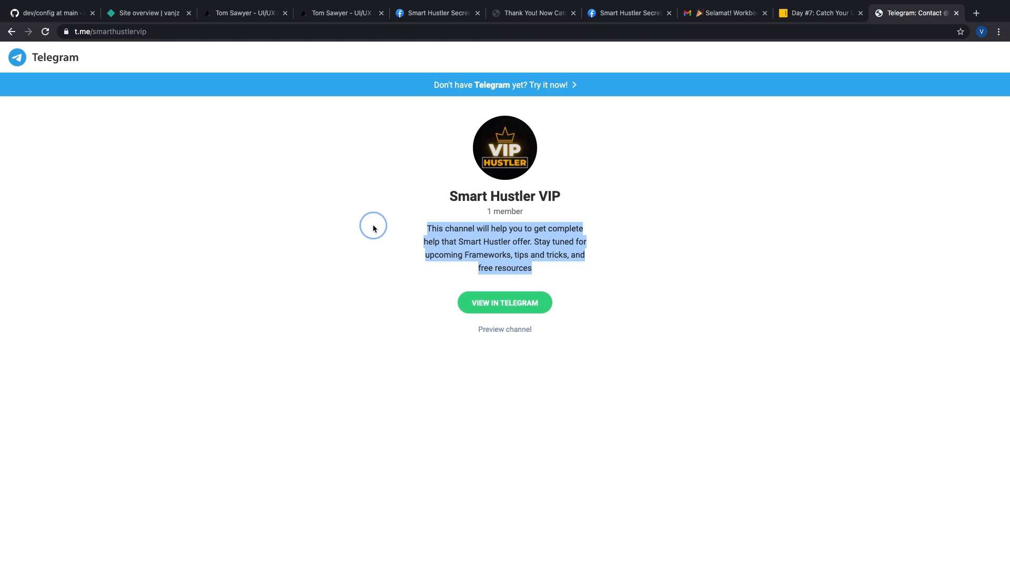
drag(536, 142, 695, 184)
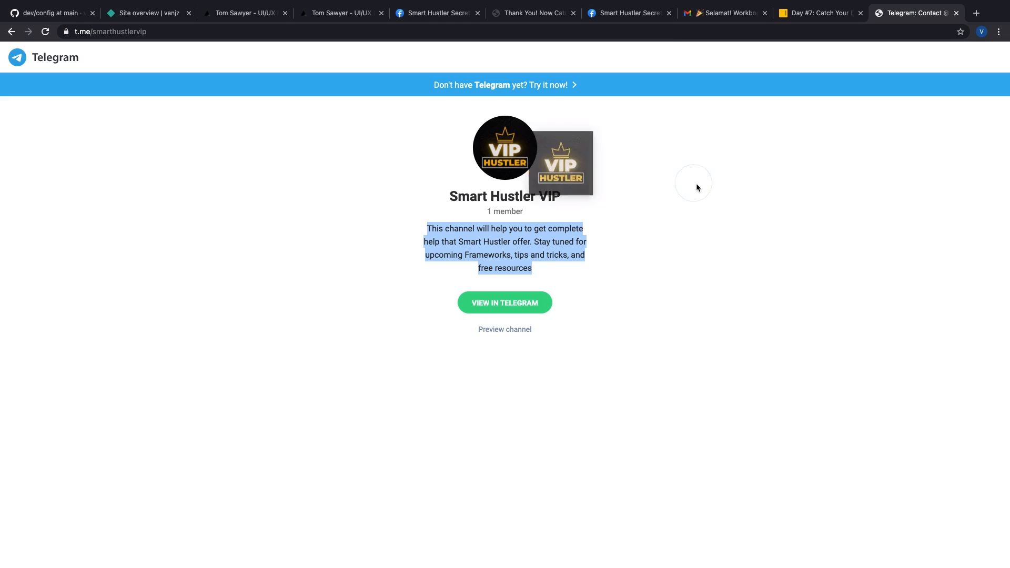
click(430, 227)
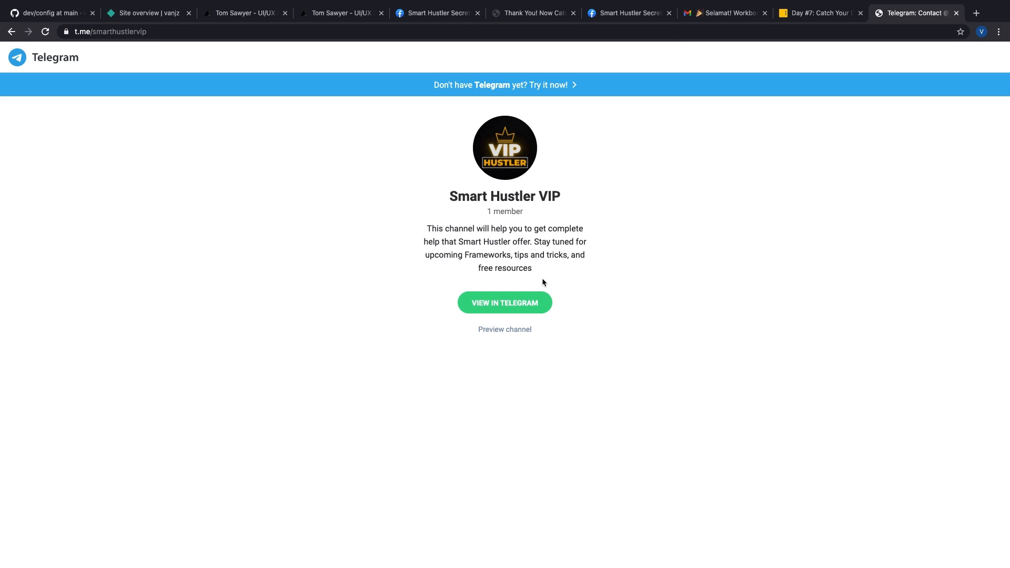
click(512, 305)
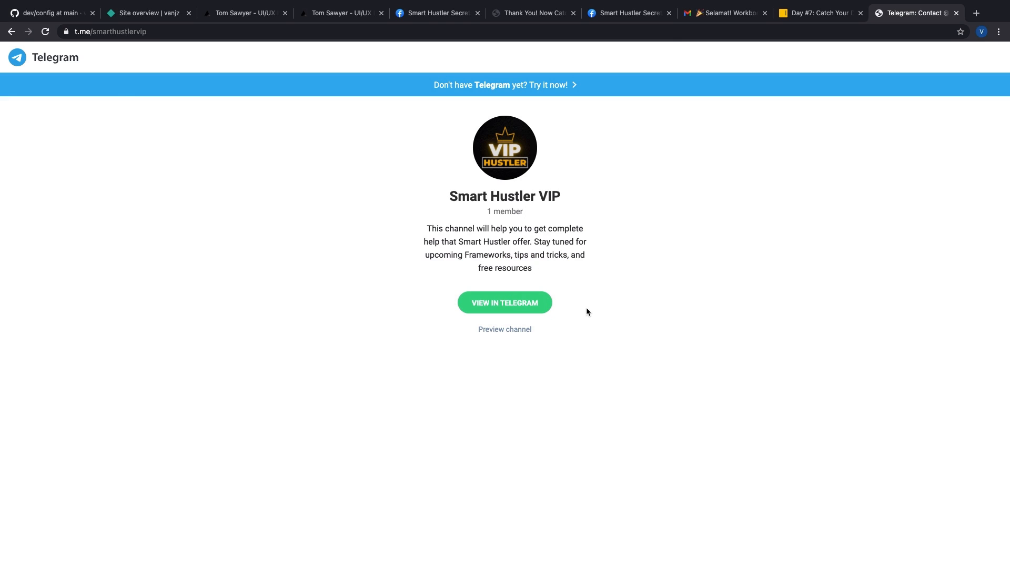